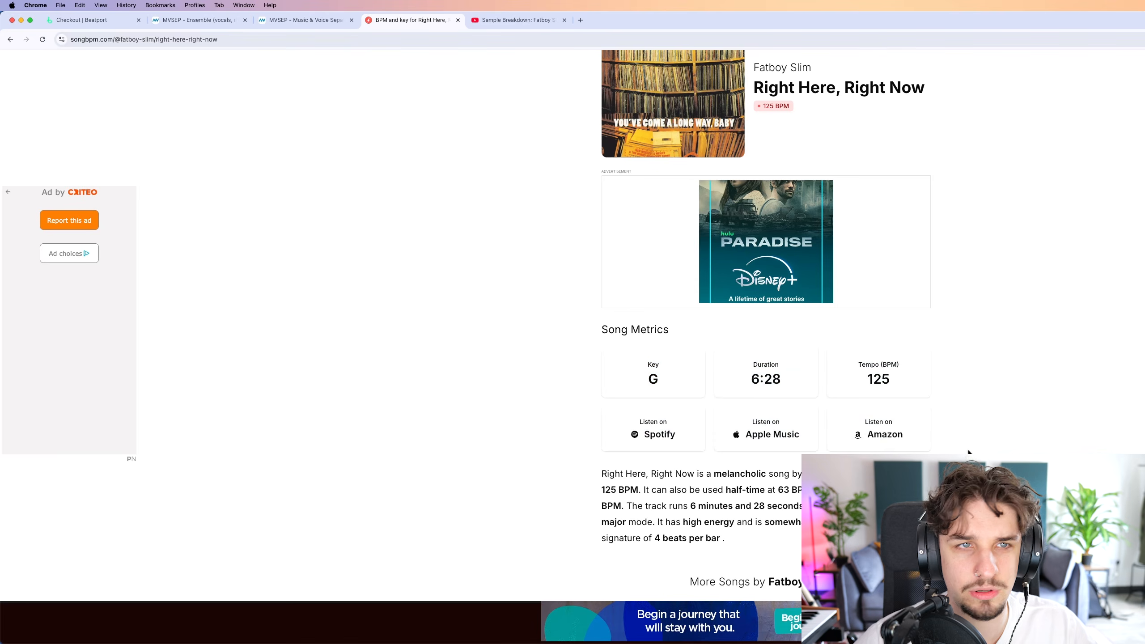
Switch to the YouTube page with the Fatboy Slim sample breakdown and look over the video.
left_click(507, 21)
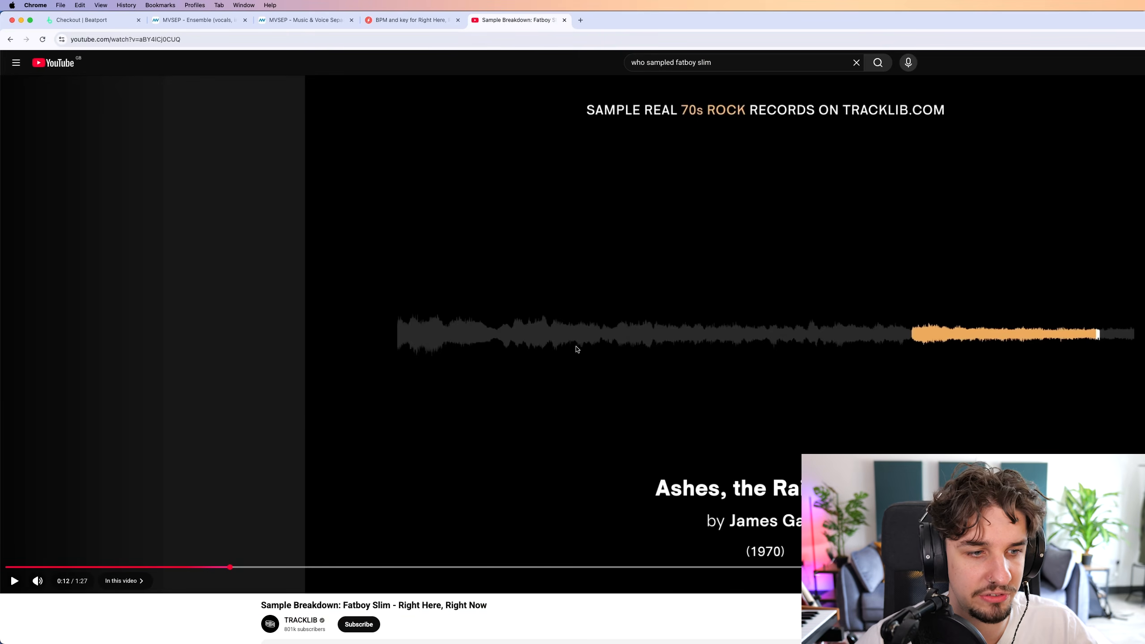
scroll(576, 349, "down", 4)
scroll(639, 434, "up", 4)
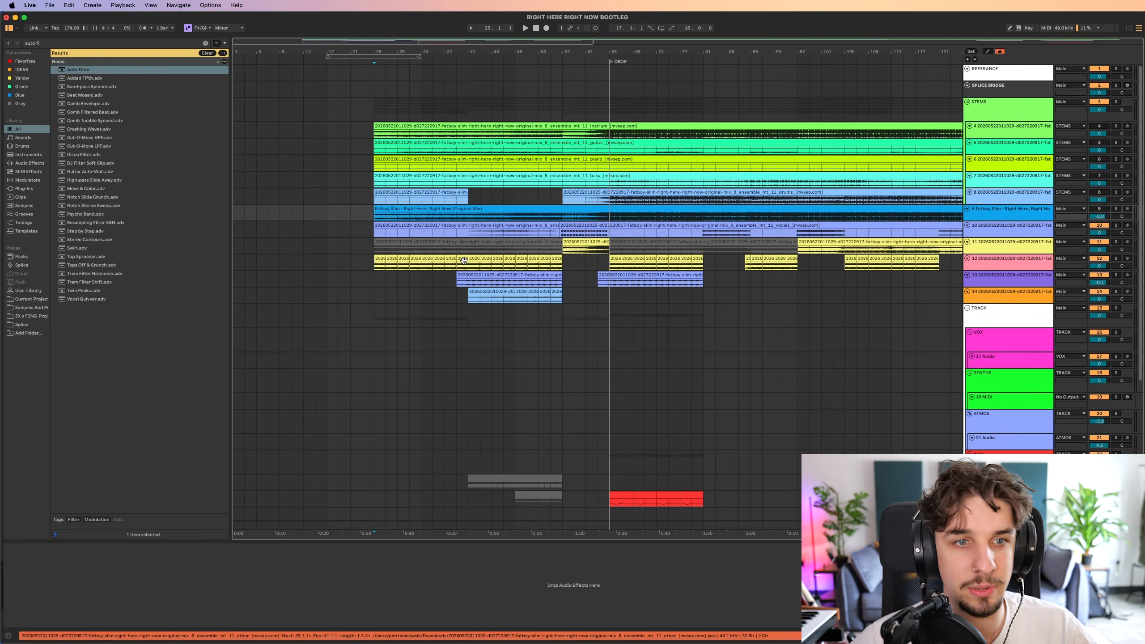
In the Ableton Live set, examine the Fatboy Slim stem tracks, enlarging the instrumental, guitar, piano, drum and original-mix tracks to show their waveforms.
scroll(464, 260, "down", 10)
scroll(670, 344, "up", 10)
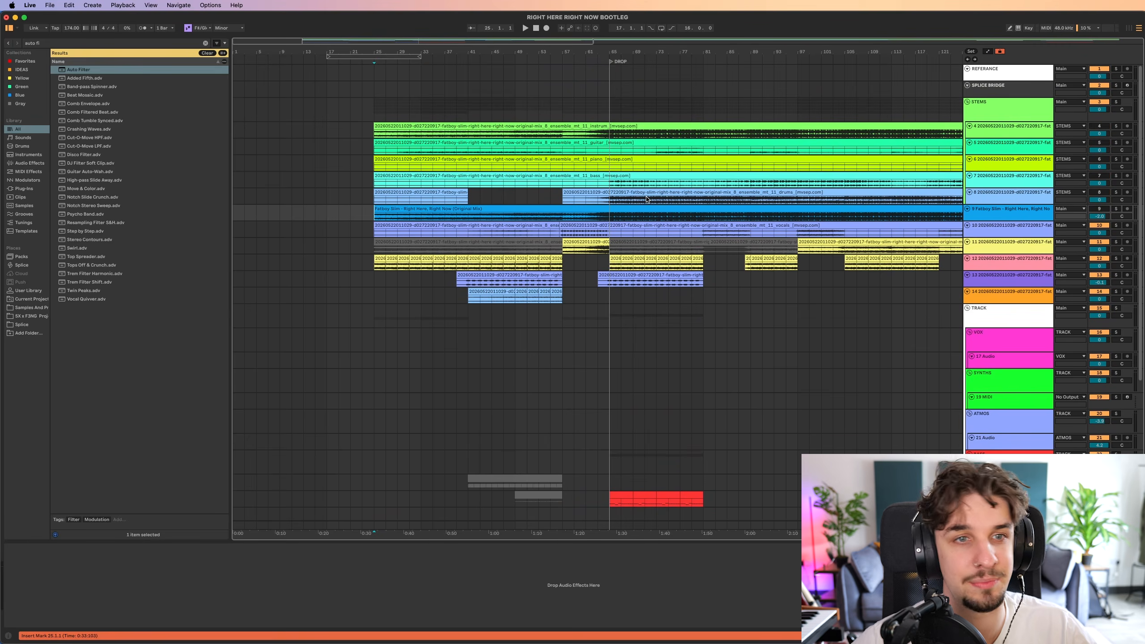
scroll(647, 200, "up", 4)
scroll(627, 248, "up", 4)
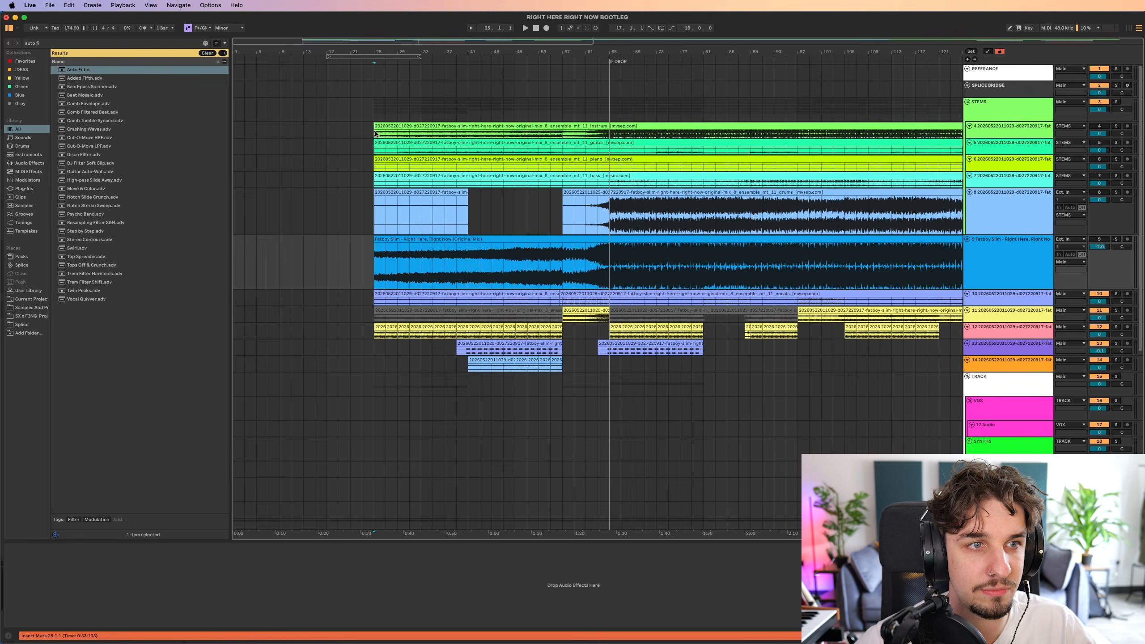
scroll(645, 129, "up", 4)
scroll(647, 200, "up", 3)
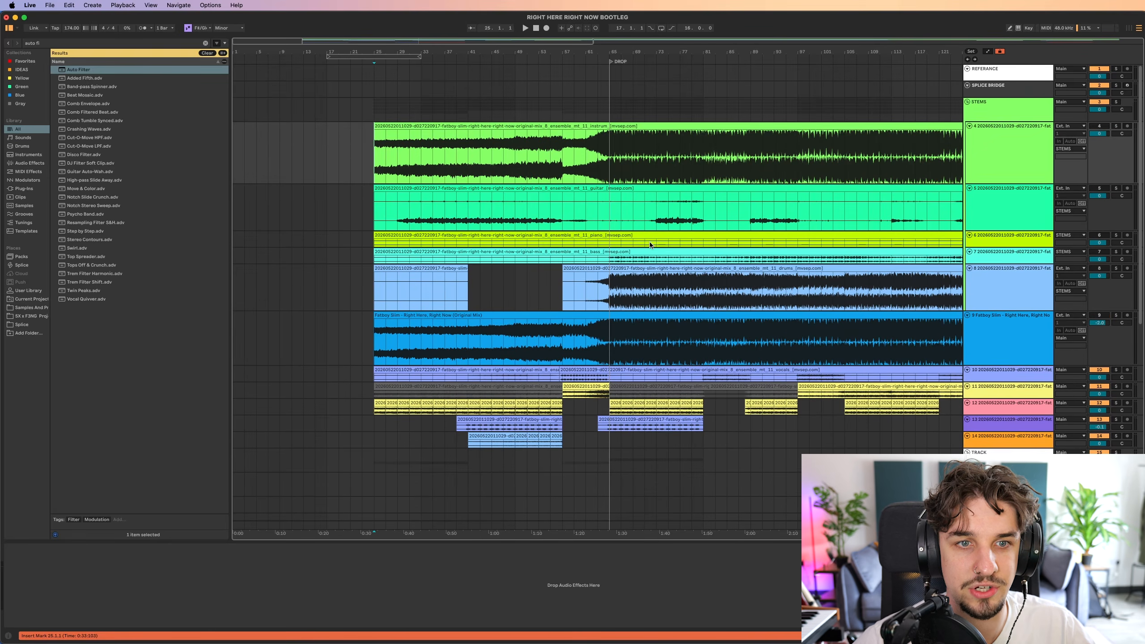
scroll(649, 245, "up", 4)
scroll(632, 239, "down", 5)
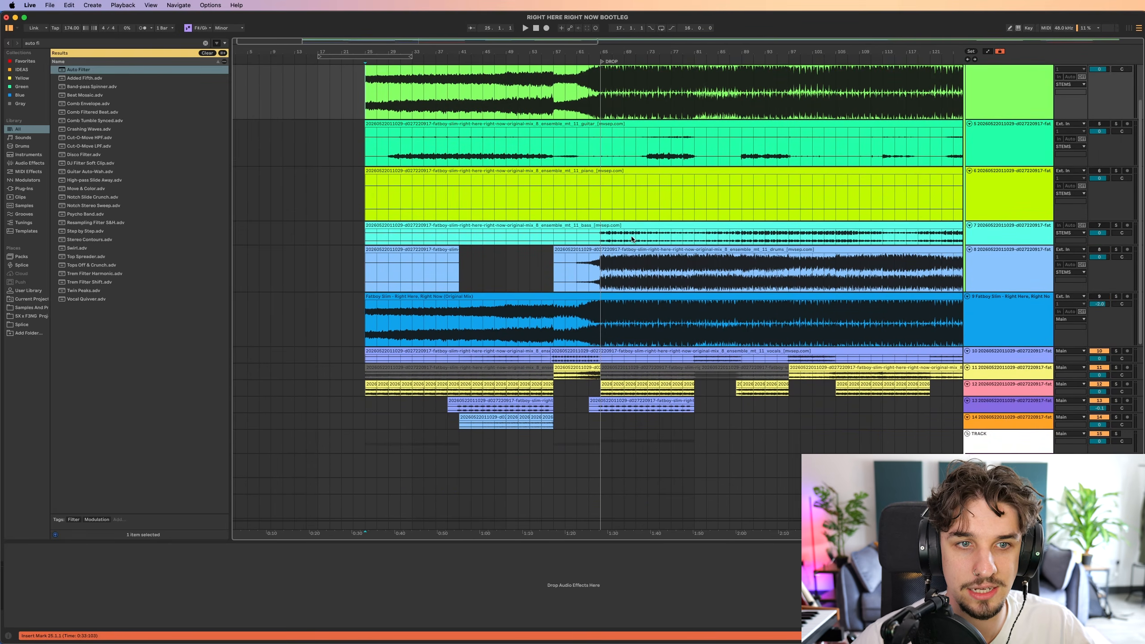
scroll(637, 245, "down", 3)
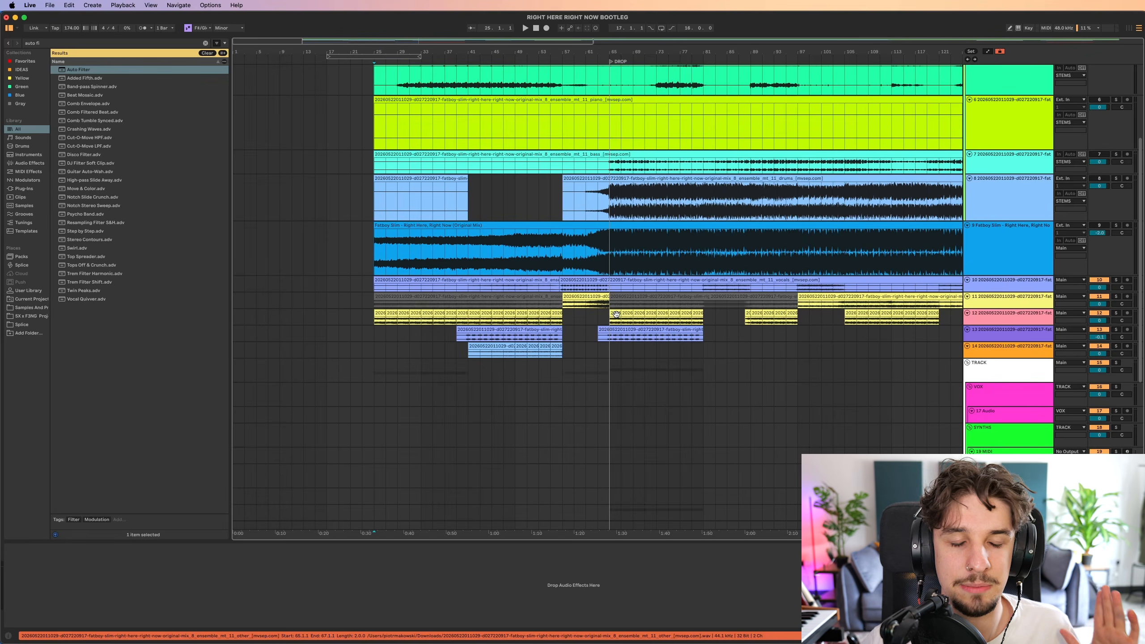
scroll(618, 325, "up", 1)
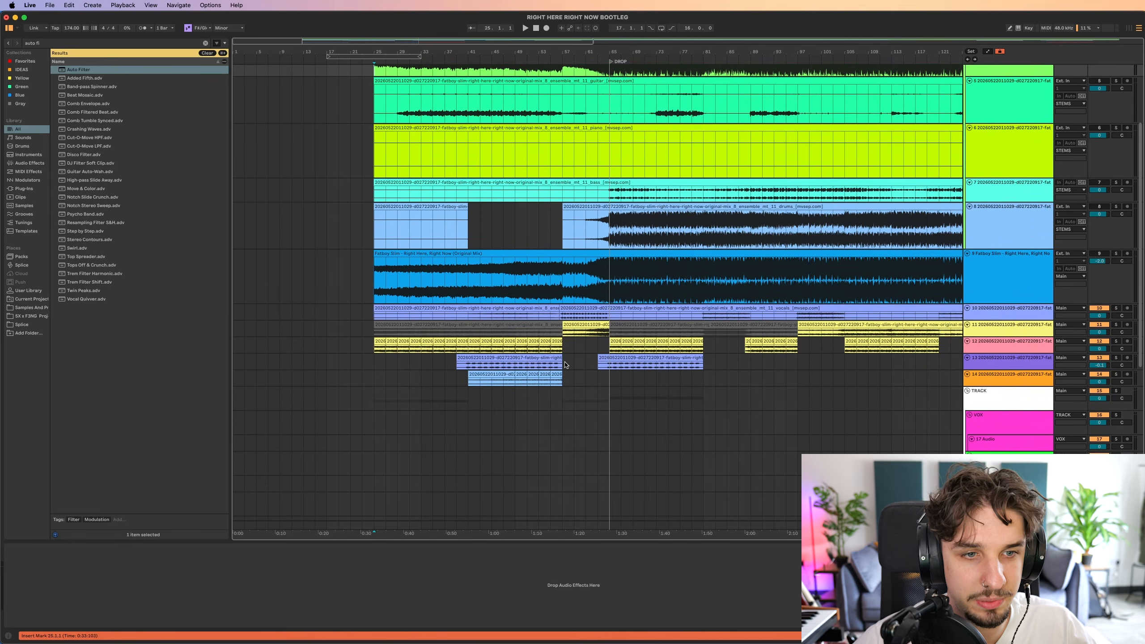
scroll(566, 365, "down", 10)
Open the red Serum 2 bass clip at the drop, examine its MIDI notes, and close the clip editor.
left_click(550, 301)
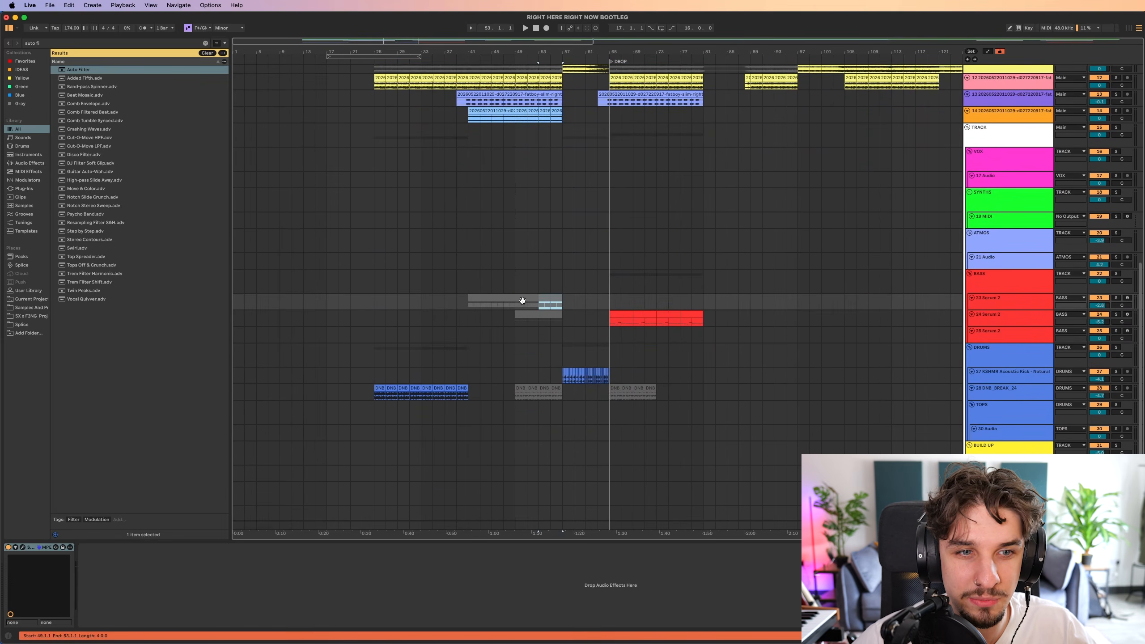
left_click(523, 301)
key("super+alt+l")
scroll(542, 289, "up", 2)
double_click(619, 424)
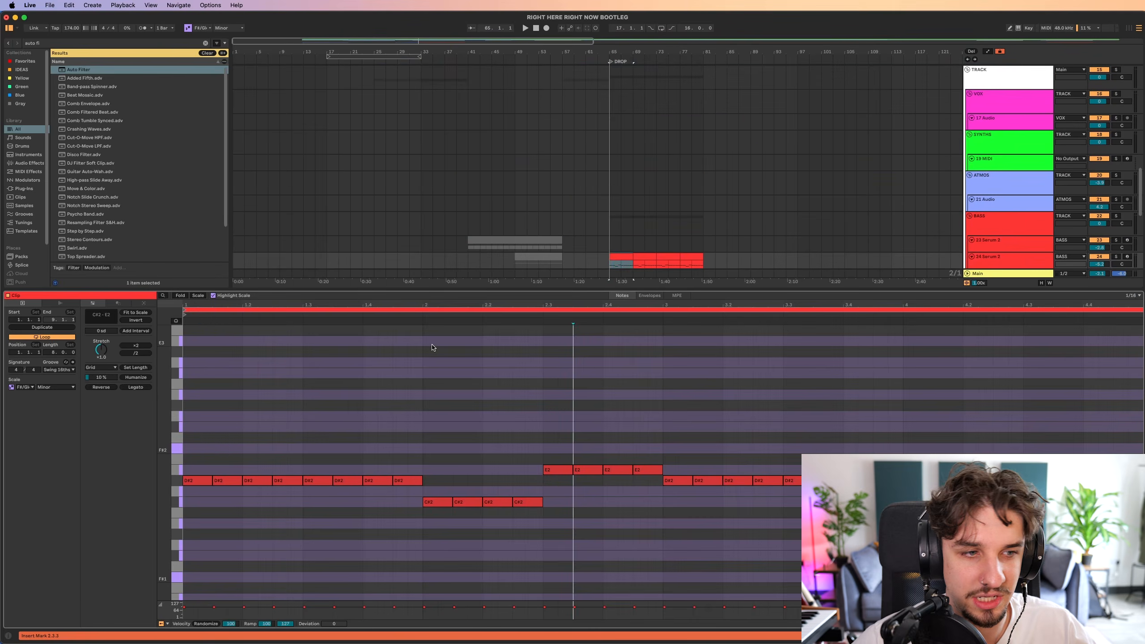
left_click_drag(220, 449, 1049, 535)
left_click(1070, 478)
left_click_drag(1110, 414, 186, 534)
key("super+alt+l")
scroll(523, 290, "up", 3)
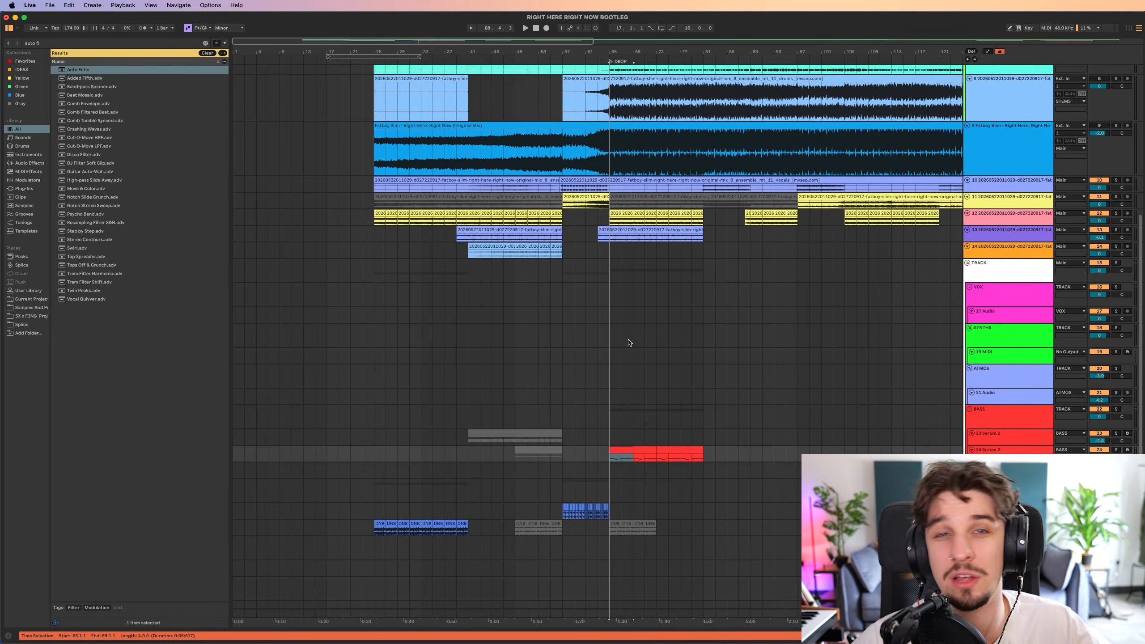
Enlarge track 12 with the repeated yellow stem clips to inspect the waveform of its loops before the build-up.
scroll(584, 396, "up", 6)
scroll(632, 375, "up", 4)
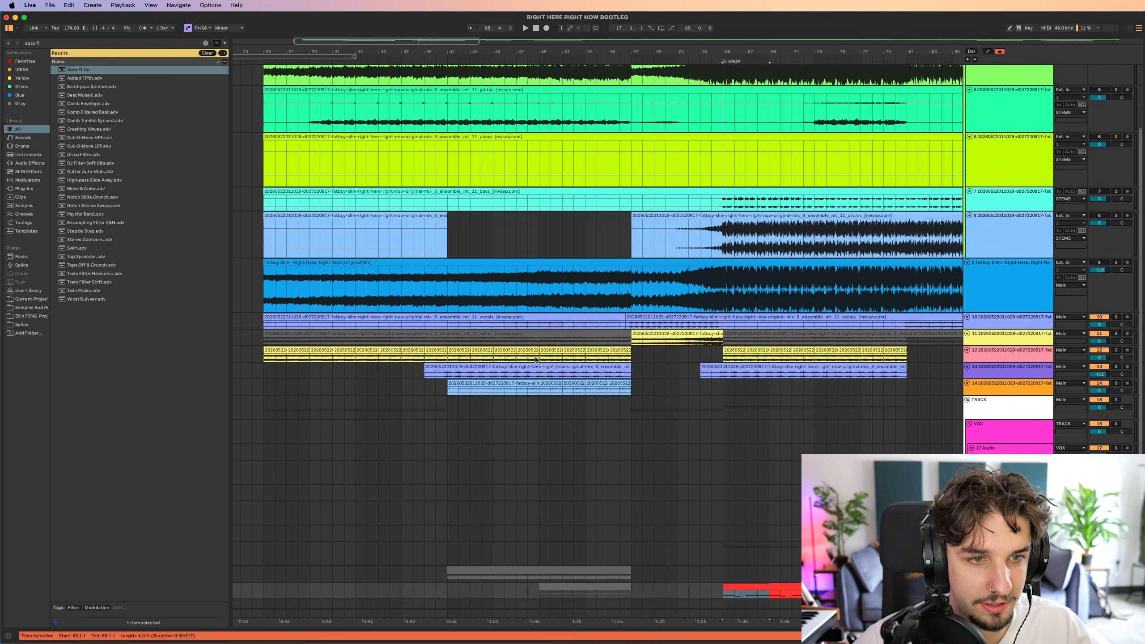
scroll(535, 358, "up", 5)
left_click_drag(535, 358, 531, 321)
left_click_drag(602, 356, 519, 328)
scroll(519, 327, "down", 4)
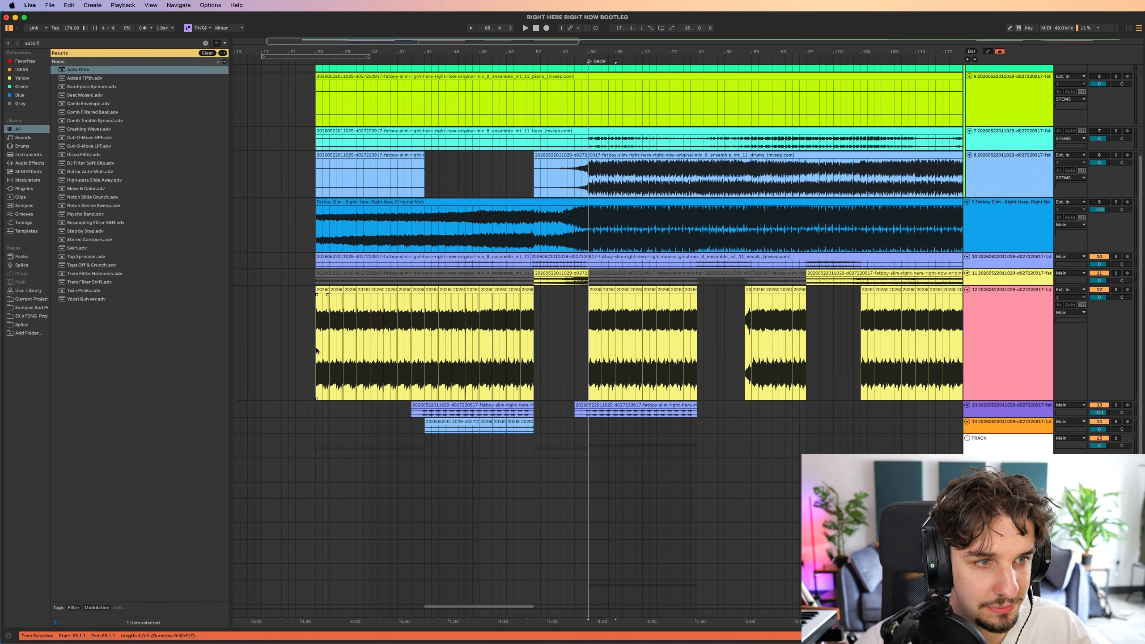
mouse_move(311, 351)
left_mouse_down()
mouse_move(342, 335)
mouse_move(430, 331)
mouse_move(507, 372)
mouse_move(582, 374)
mouse_move(530, 374)
left_mouse_up()
left_click(431, 331)
scroll(507, 373, "up", 3)
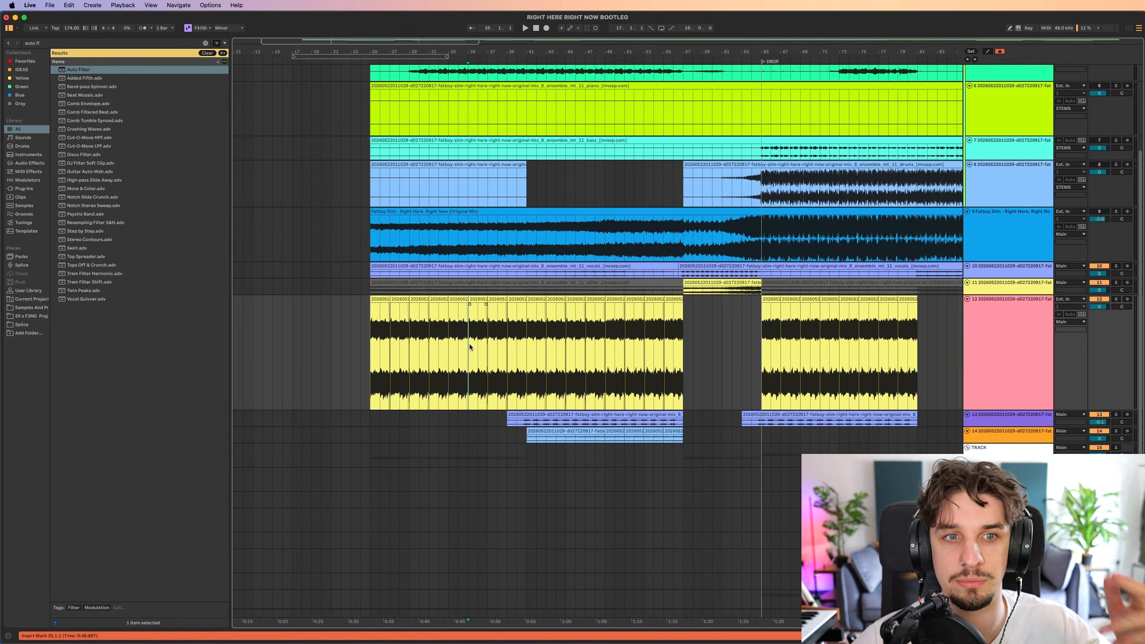
Play the looped stem section from bar 35, and stop playback after highlighting the vocal part on track 13.
left_click(469, 343)
left_click_drag(511, 331, 511, 272)
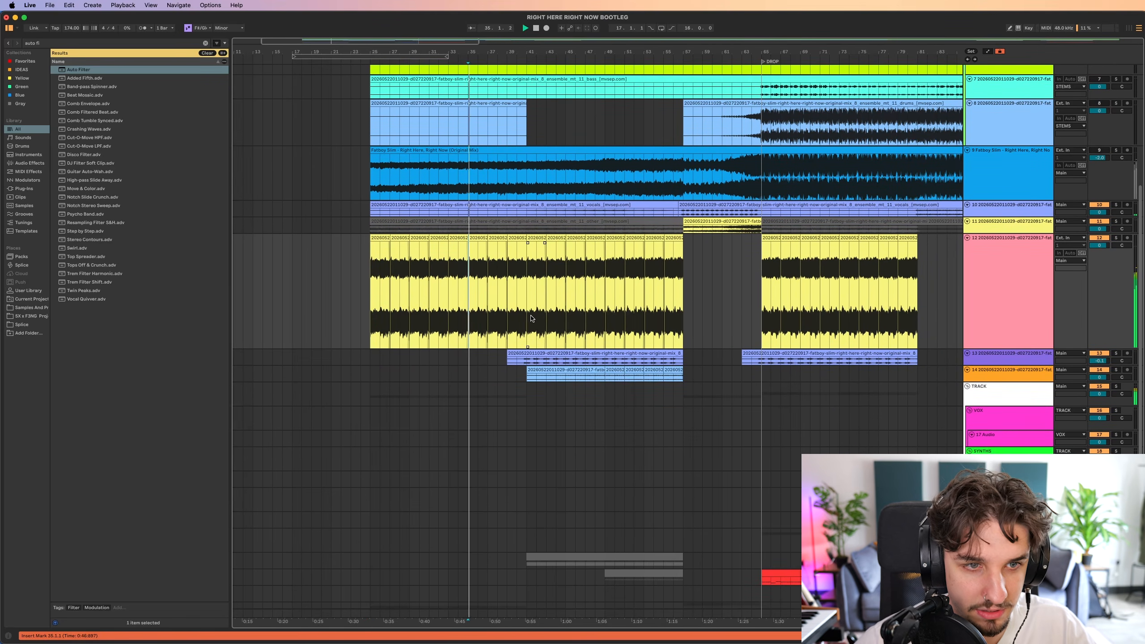
left_click_drag(531, 318, 617, 125)
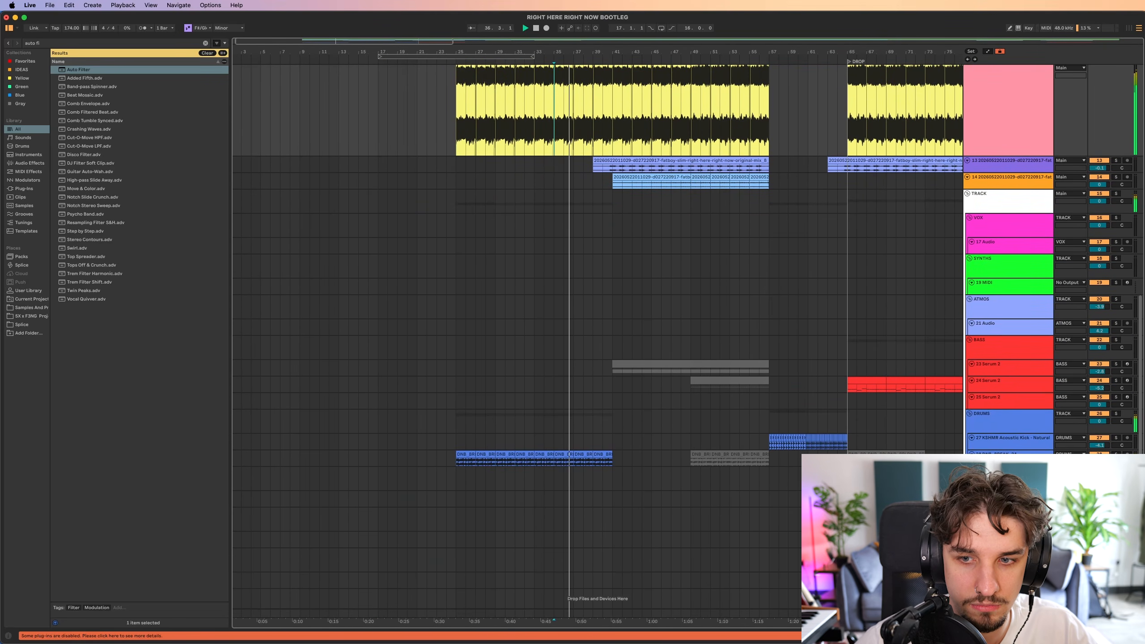
scroll(623, 393, "up", 6)
scroll(582, 363, "right", 3)
scroll(531, 281, "up", 3)
scroll(524, 276, "right", 3)
scroll(525, 277, "up", 2)
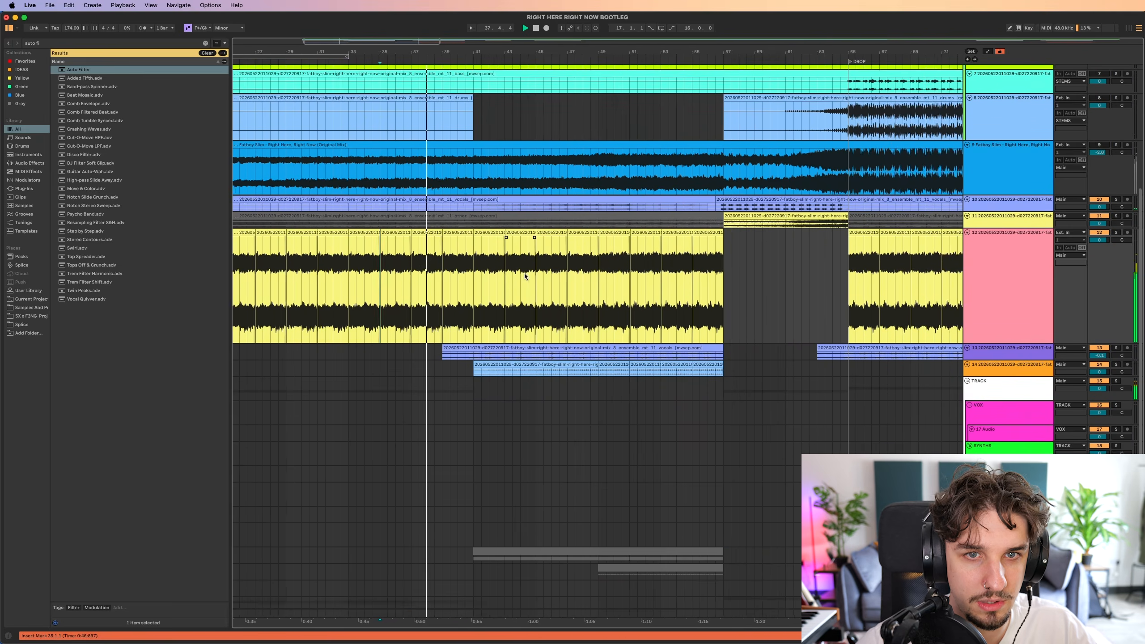
scroll(525, 277, "down", 5)
scroll(514, 300, "left", 3)
scroll(515, 301, "up", 3)
scroll(515, 301, "right", 3)
left_click_drag(463, 360, 682, 360)
key("space")
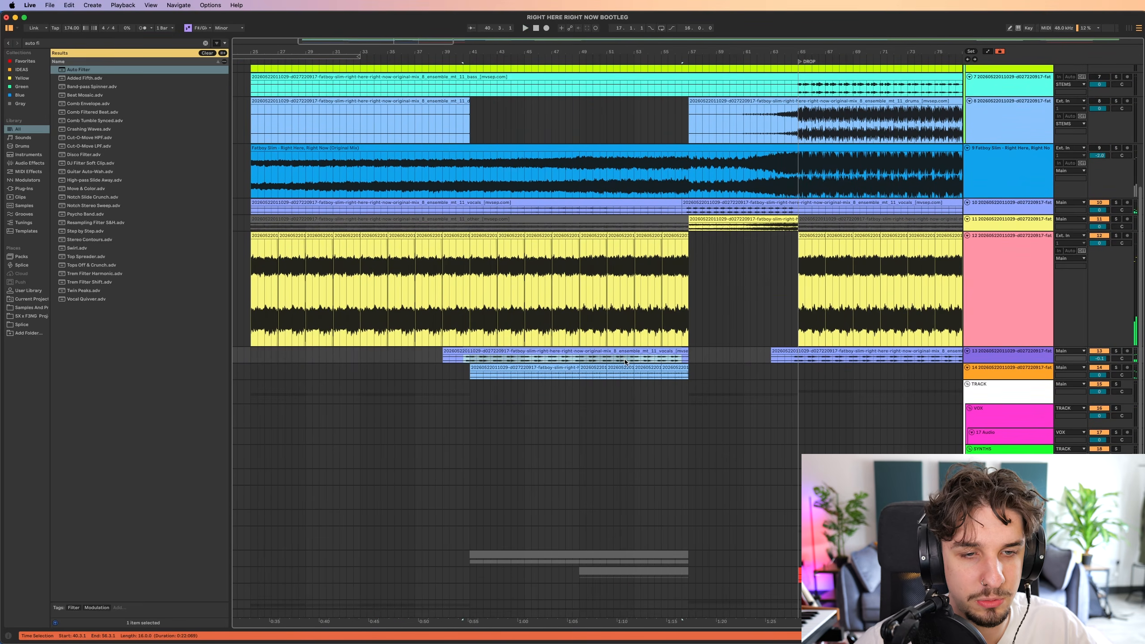
Enlarge vocal track 10 and play the build-up from bar 56.
scroll(701, 356, "right", 3)
scroll(719, 335, "up", 1)
scroll(629, 217, "up", 4)
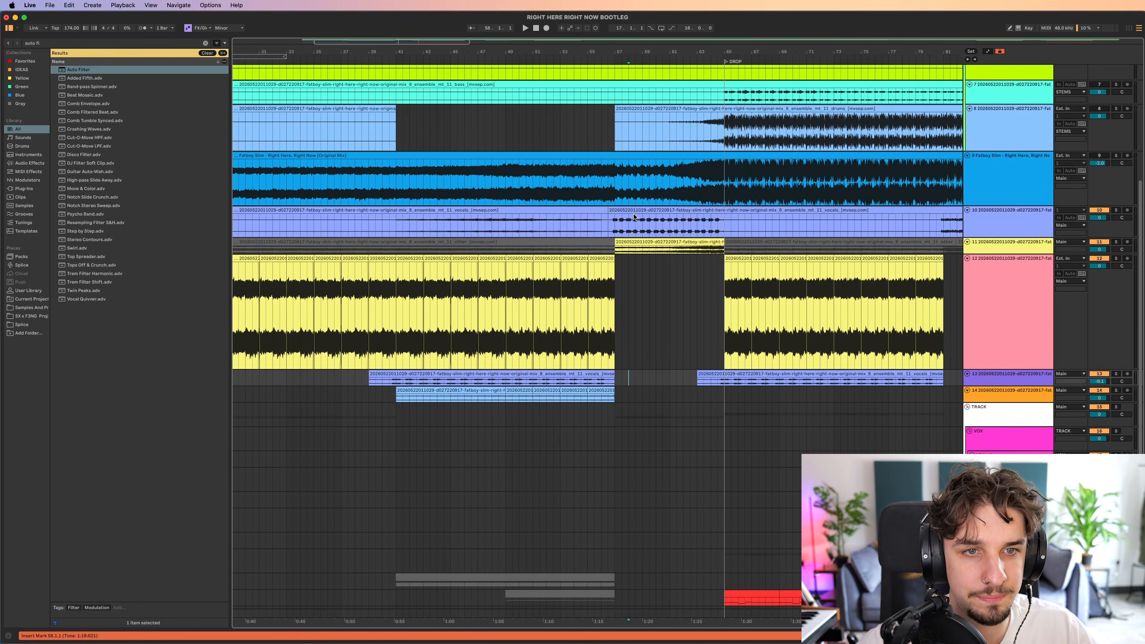
left_click(604, 244)
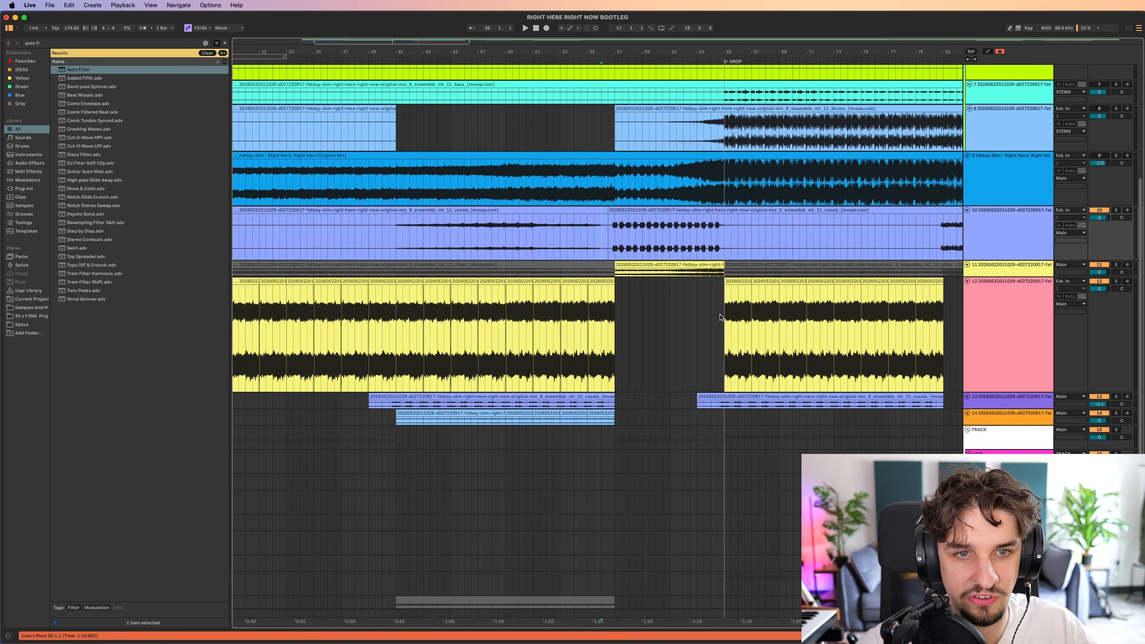
key("space")
scroll(680, 210, "down", 5)
scroll(680, 210, "right", 2)
scroll(641, 330, "up", 4)
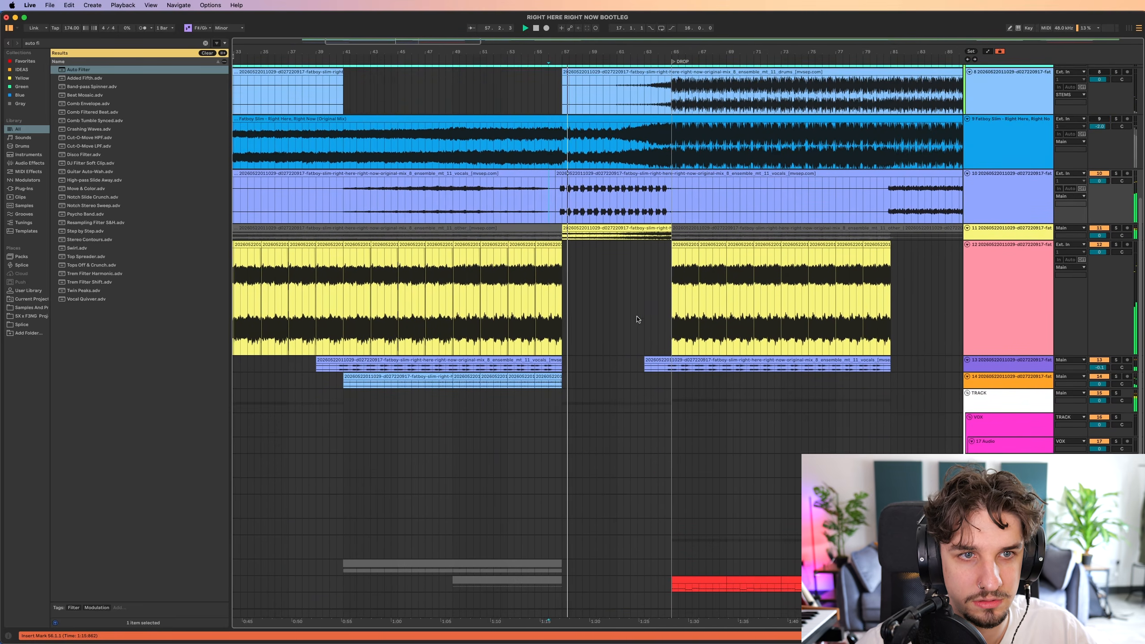
scroll(635, 302, "up", 2)
scroll(633, 309, "up", 3)
mouse_move(647, 349)
left_mouse_down()
mouse_move(646, 231)
mouse_move(661, 341)
left_mouse_up()
scroll(661, 312, "down", 1)
scroll(650, 333, "down", 3)
scroll(650, 333, "up", 1)
scroll(650, 333, "right", 1)
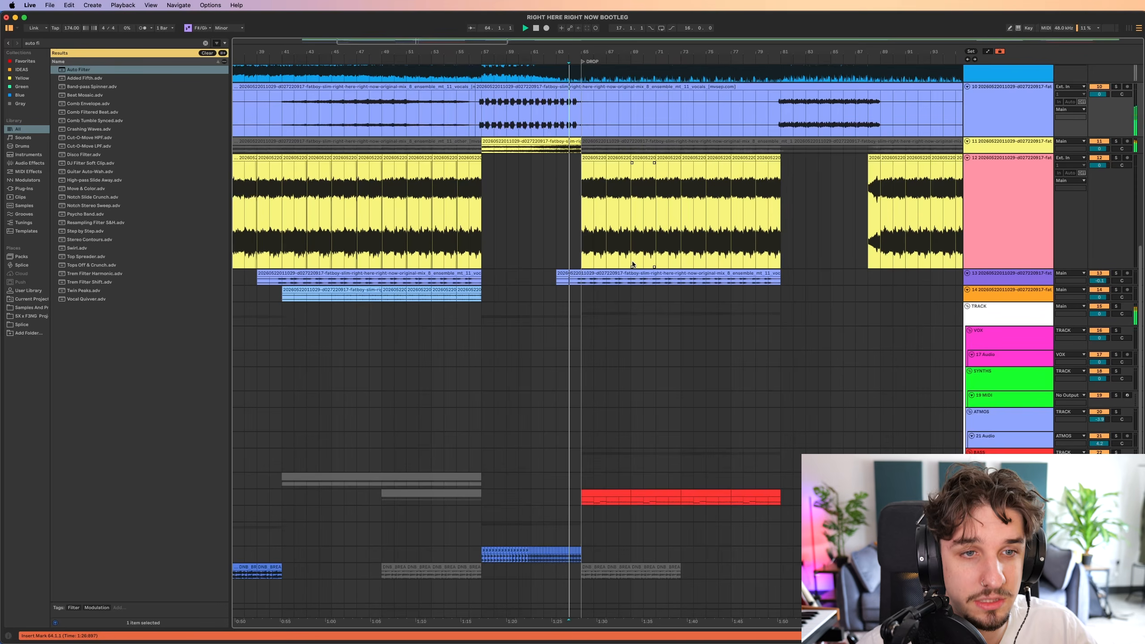
Play the transition into the drop from bar 64 and follow the looped stem and bass clips.
scroll(632, 265, "up", 2)
scroll(630, 280, "up", 3)
scroll(630, 283, "right", 1)
scroll(630, 285, "down", 5)
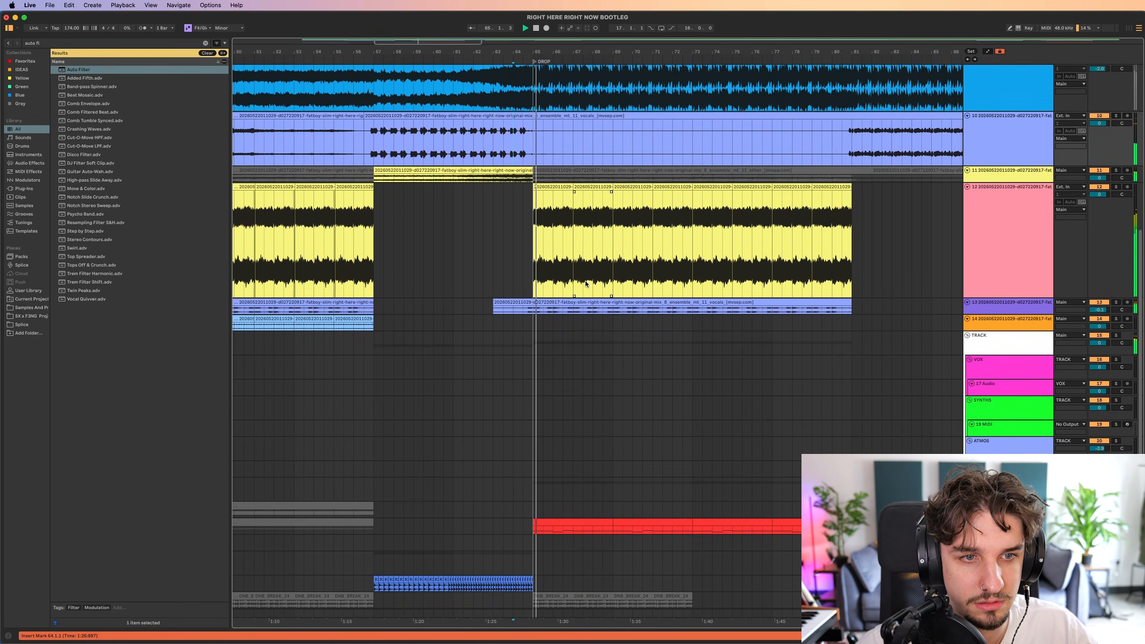
scroll(629, 288, "down", 1)
scroll(622, 321, "up", 7)
scroll(633, 356, "left", 1)
scroll(622, 429, "down", 3)
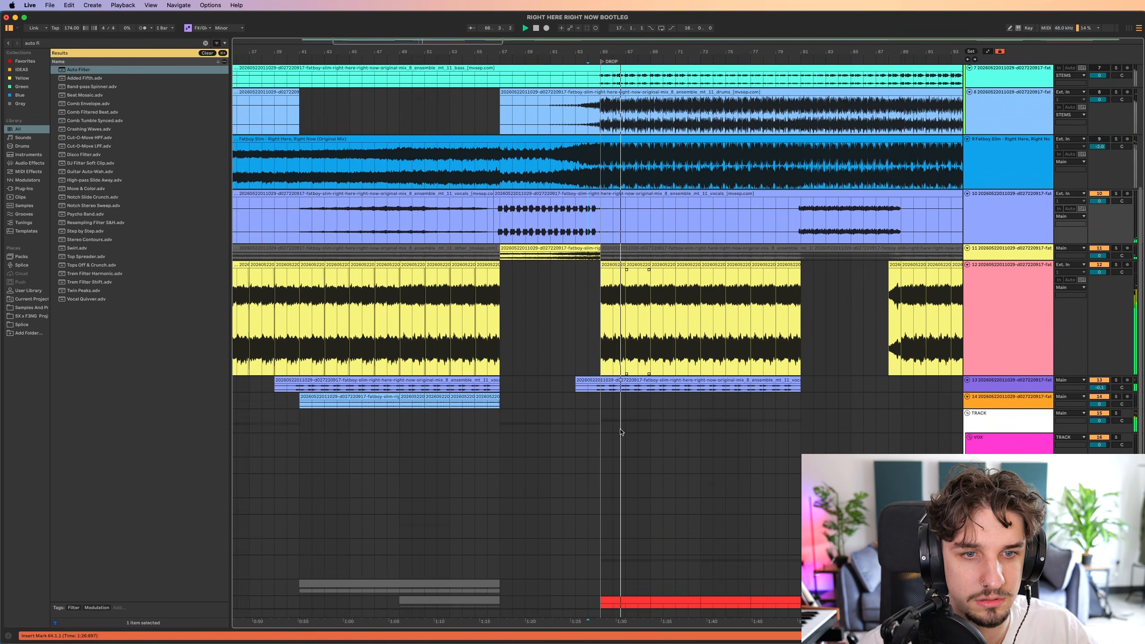
scroll(617, 429, "down", 8)
Stop playback and select the Serum 2 bass section of the drop from bar 65 to bar 81.
left_click(581, 419)
key("space")
left_click_drag(587, 419, 813, 435)
left_click(803, 420)
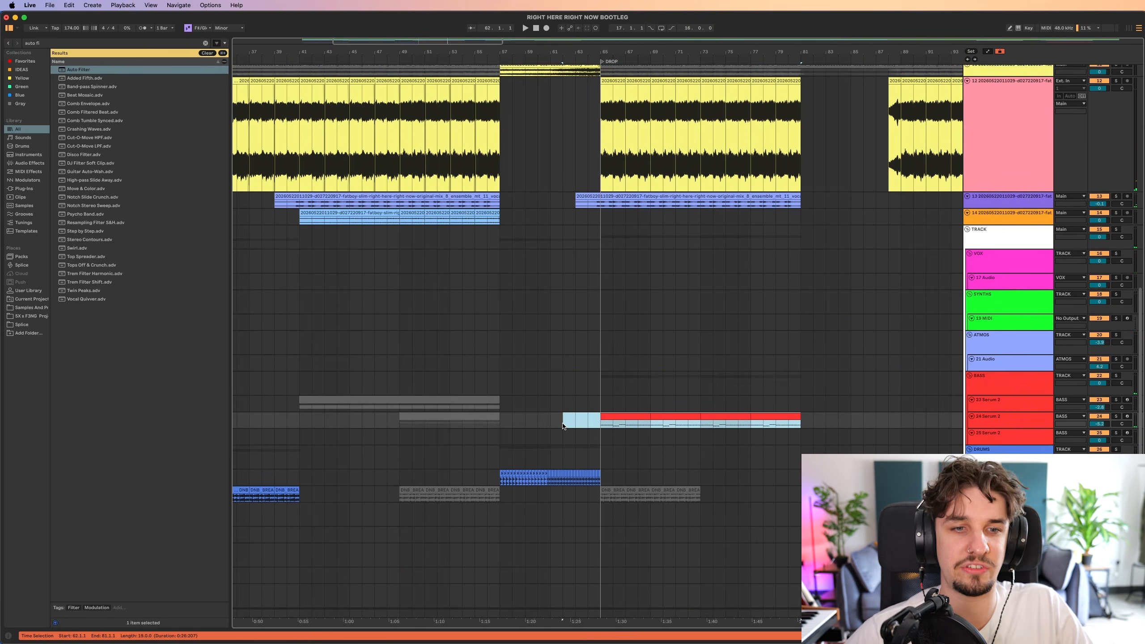
scroll(631, 425, "up", 6)
scroll(676, 446, "left", 2)
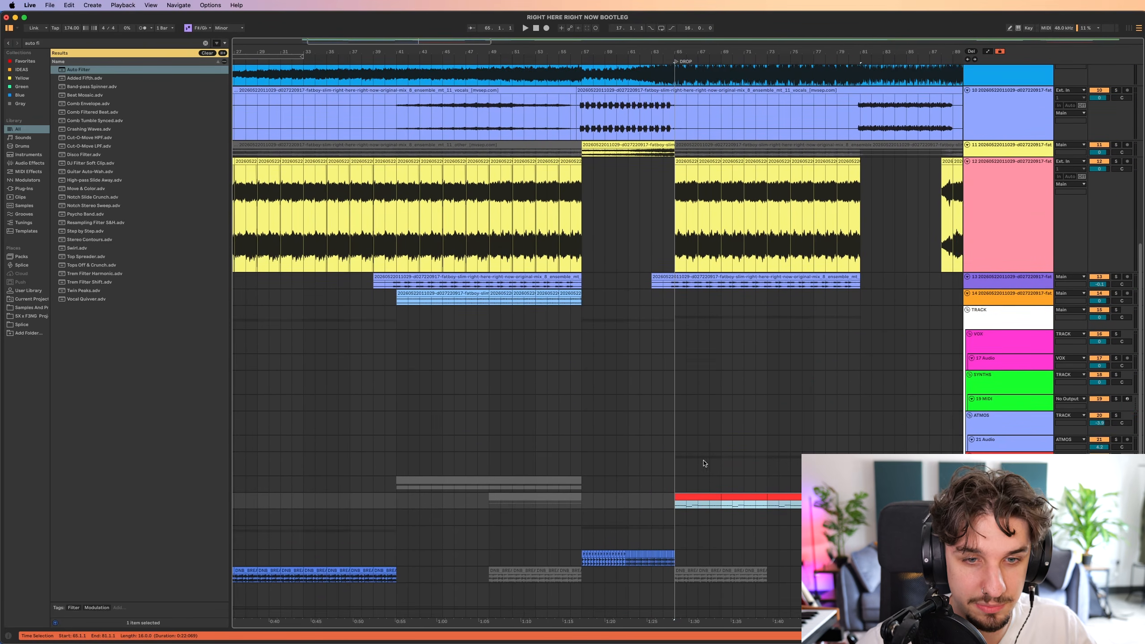
scroll(704, 423, "up", 1)
scroll(586, 342, "right", 4)
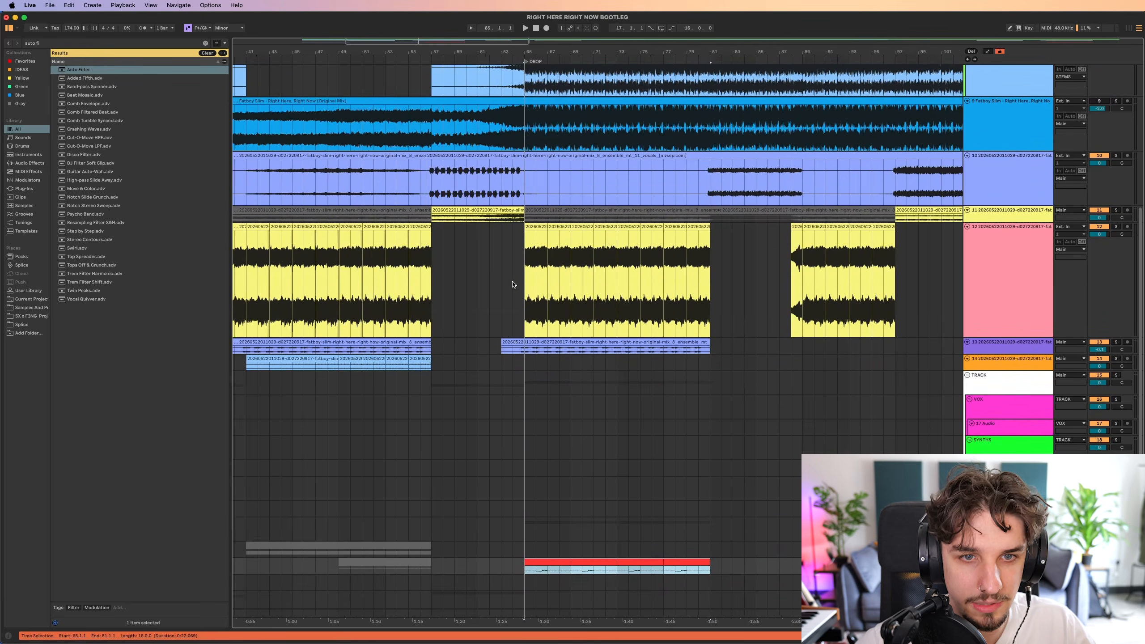
Fit all track heights to the arrangement view and place the insert marker at bar 63.
scroll(573, 293, "down", 3)
key("h")
left_click(534, 281)
scroll(595, 286, "left", 3)
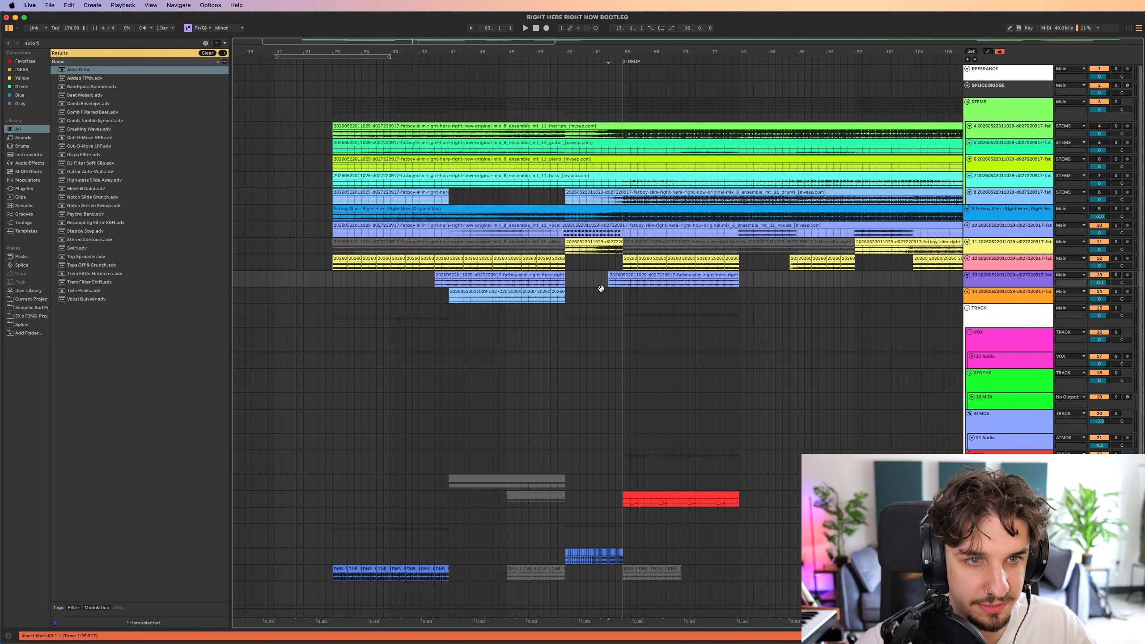
scroll(606, 269, "up", 3)
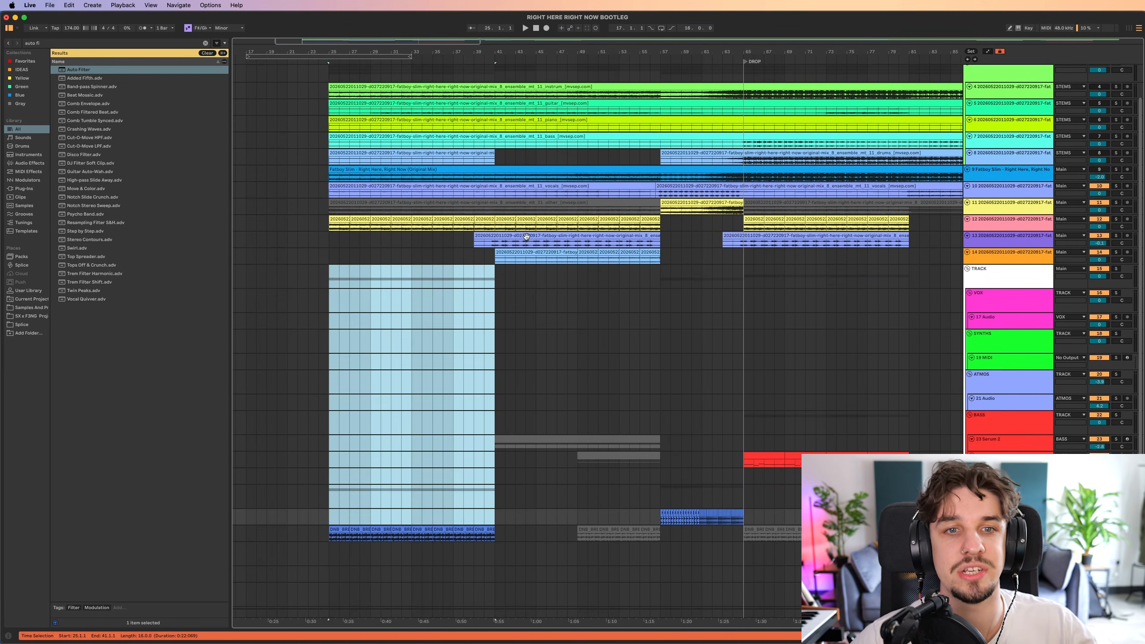
left_click(720, 270)
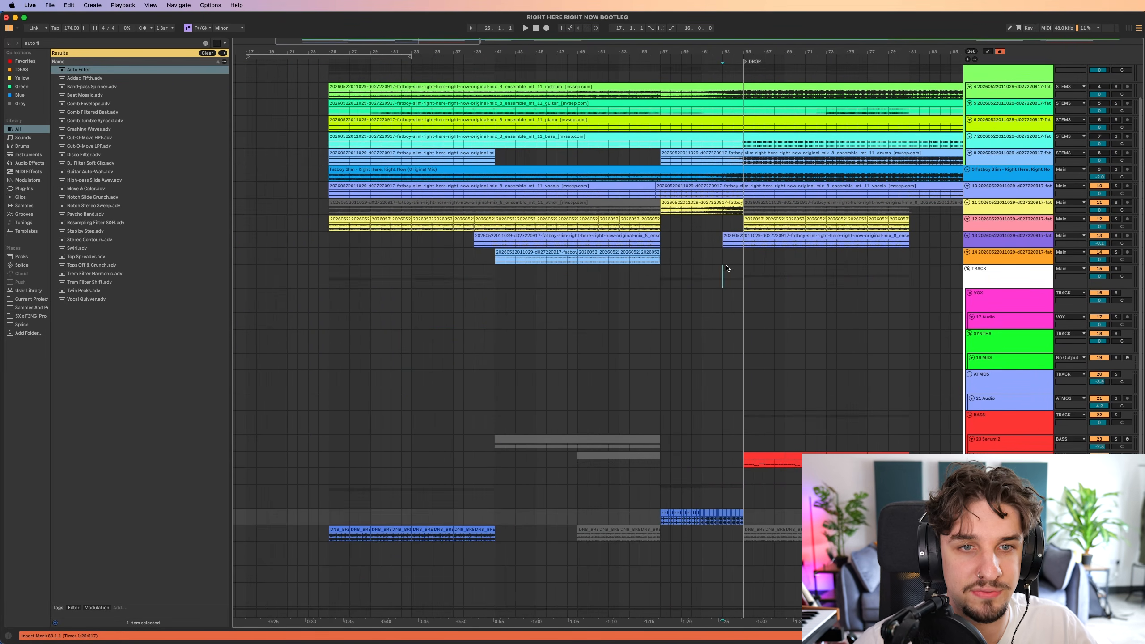
Select the build-up from bar 57 to bar 65 across the stem, synth, bass and drum tracks.
scroll(695, 256, "down", 1)
left_click_drag(678, 274, 726, 498)
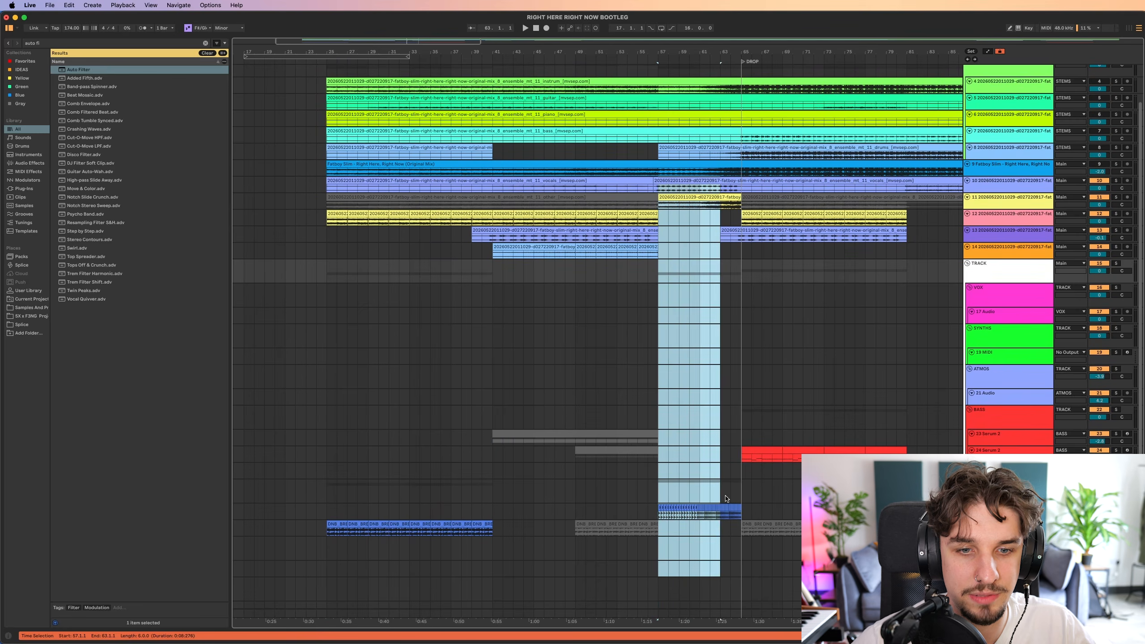
scroll(720, 385, "up", 2)
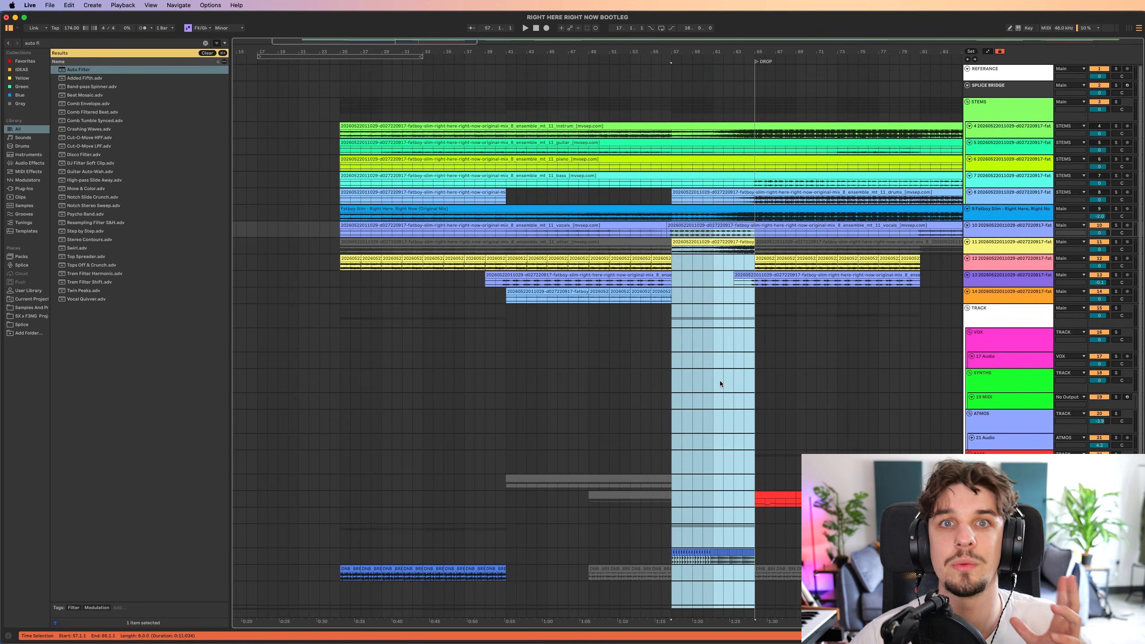
scroll(720, 383, "down", 2)
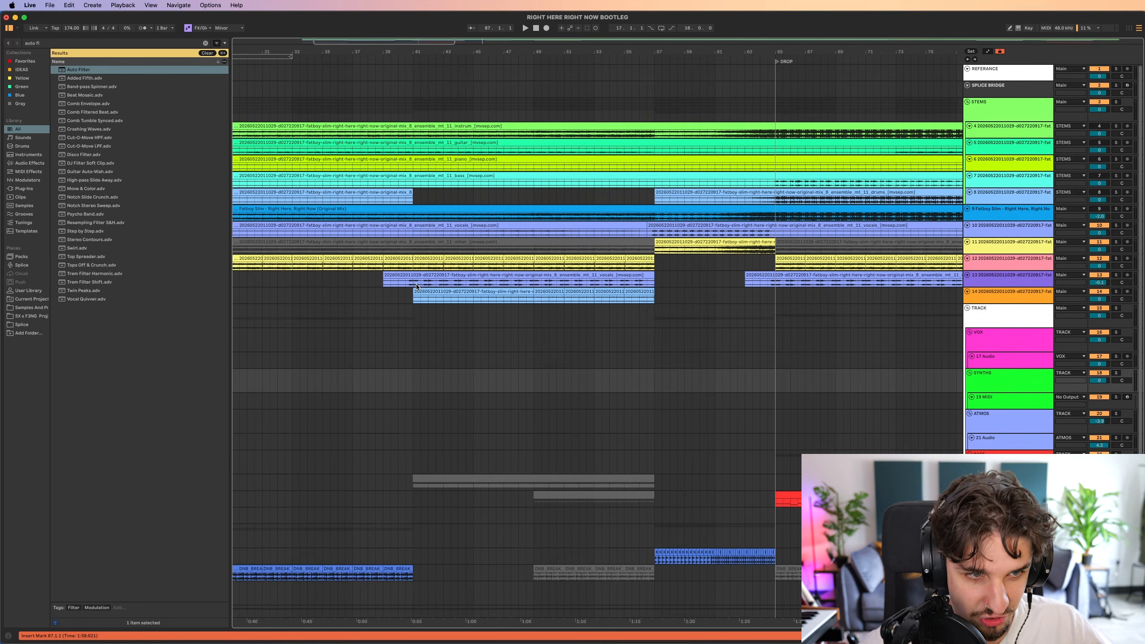
Clear the build-up selection and place the insert marker at the drop, bar 65, below the drum break clips.
left_click(415, 286)
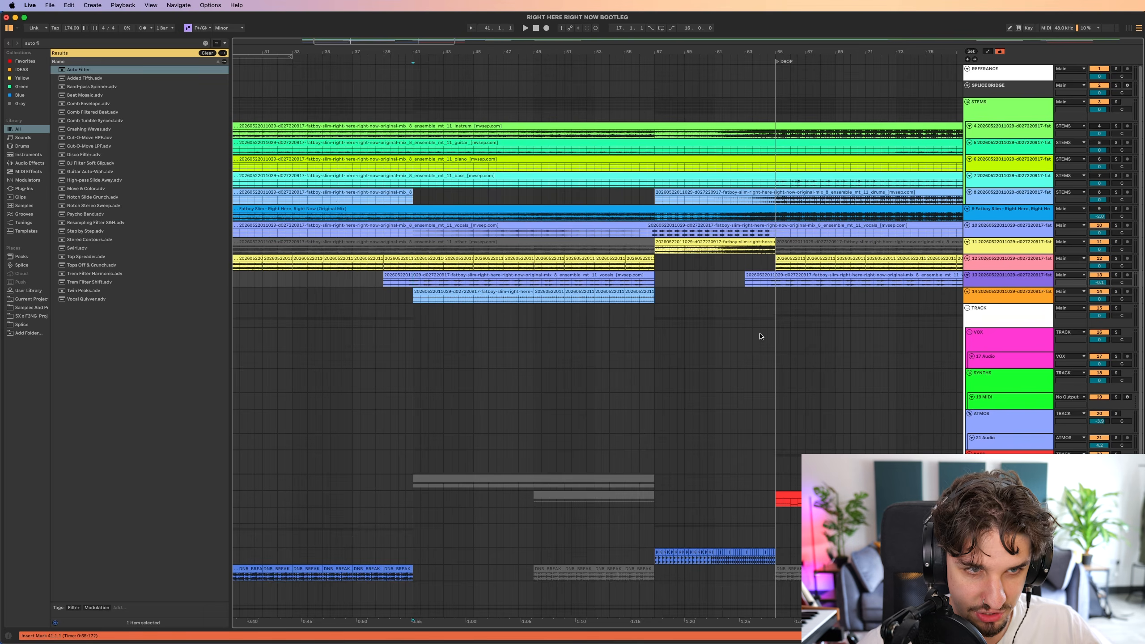
left_click_drag(744, 331, 558, 328)
left_click(593, 267)
left_click_drag(630, 319, 581, 336)
left_click_drag(543, 252, 812, 573)
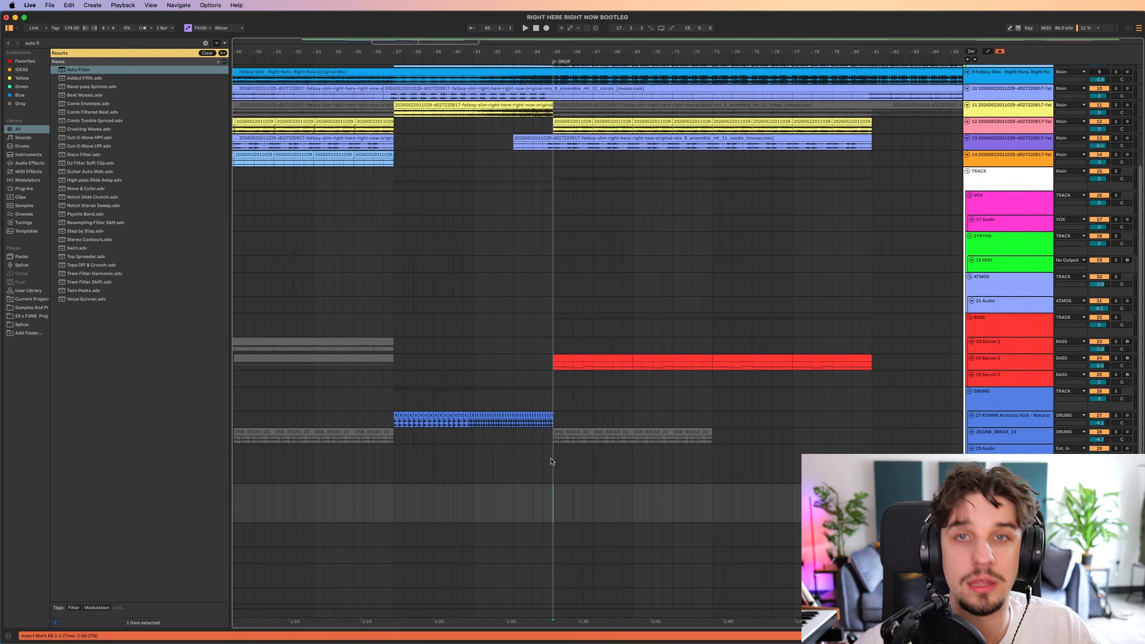
left_click(556, 462)
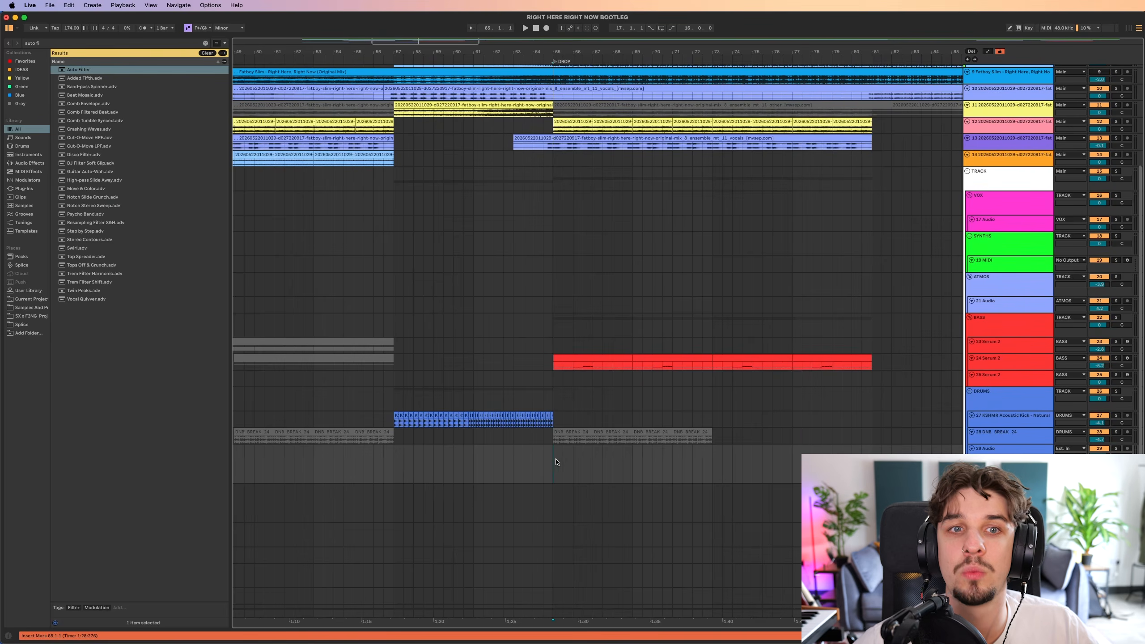
Copy the two-bar DNB_BREAK_24 section from bars 37 to 39 onto the empty drum track at bar 65 and duplicate it to bar 81.
scroll(556, 462, "down", 4)
scroll(371, 454, "down", 4)
left_click(285, 433)
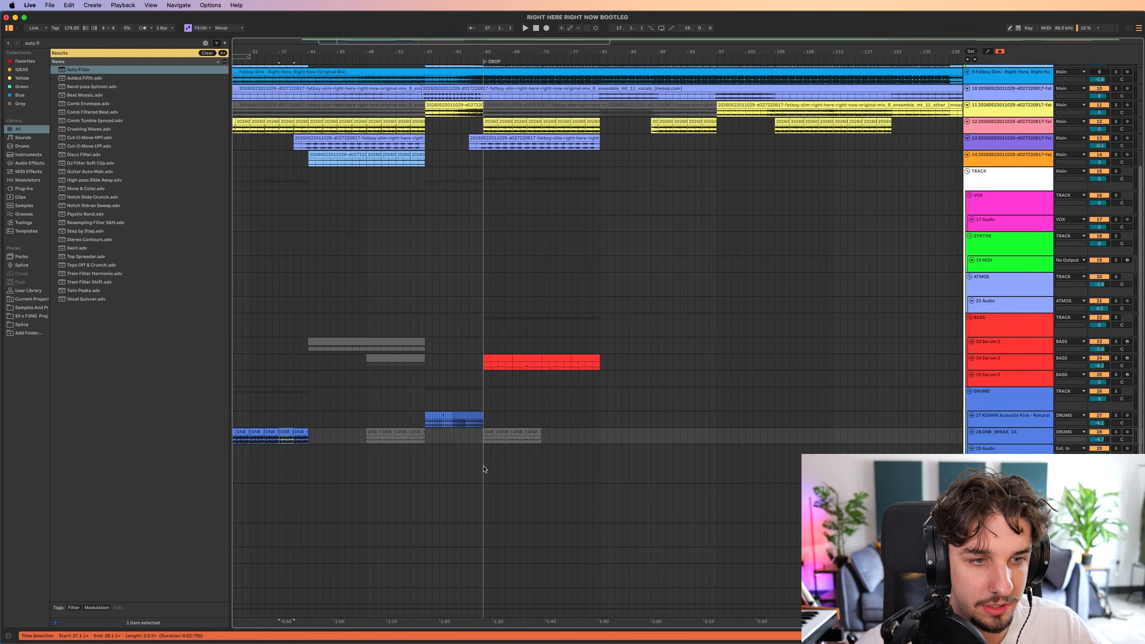
left_click(484, 469)
key("super+v")
scroll(501, 464, "up", 10)
key("super+d")
scroll(522, 463, "down", 3)
key("super+d")
key("super+d")
key("super+d")
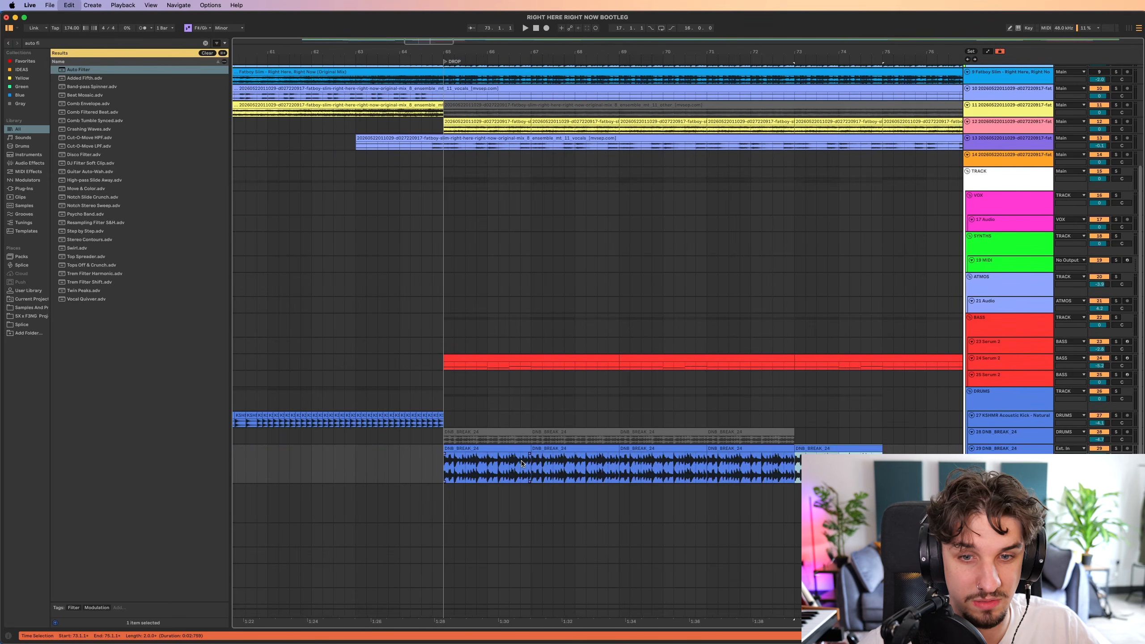
scroll(521, 464, "down", 6)
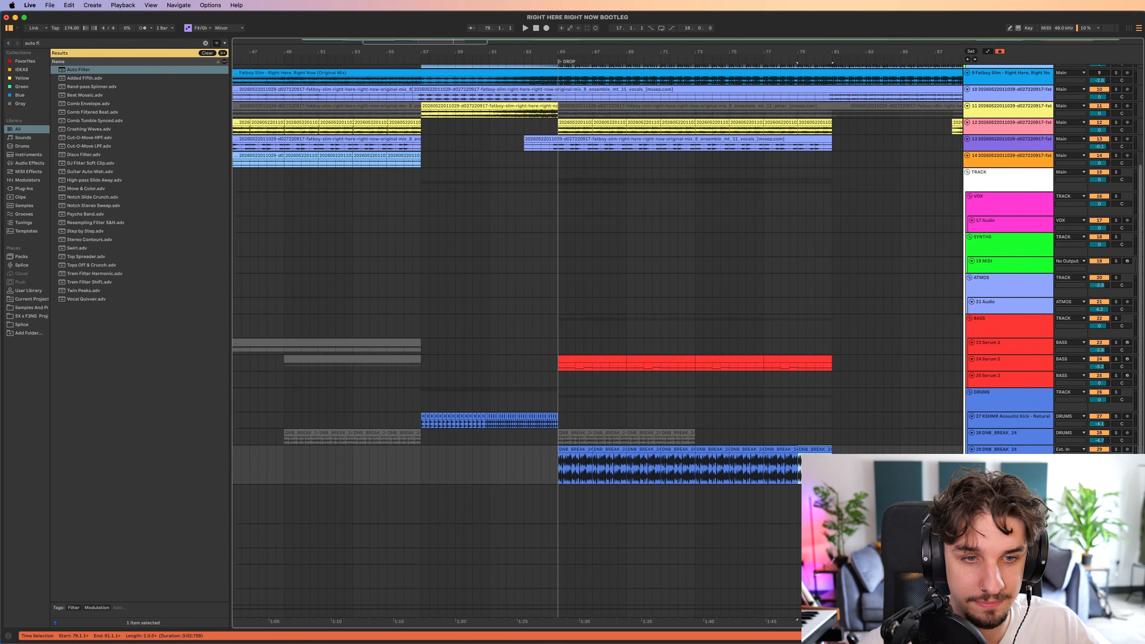
Play the drop from bar 65 to audition the DNB_BREAK_24 layer with the bass and stems.
left_click(559, 465)
key("space")
scroll(597, 465, "up", 6)
scroll(597, 465, "down", 3)
scroll(1012, 430, "up", 3)
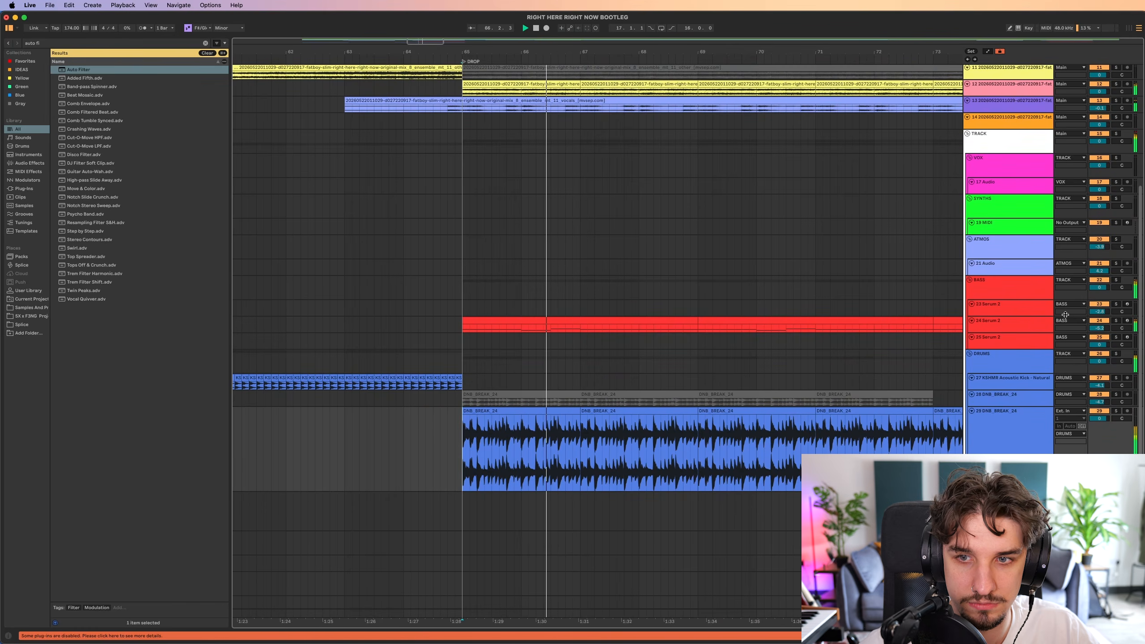
scroll(1065, 314, "down", 3)
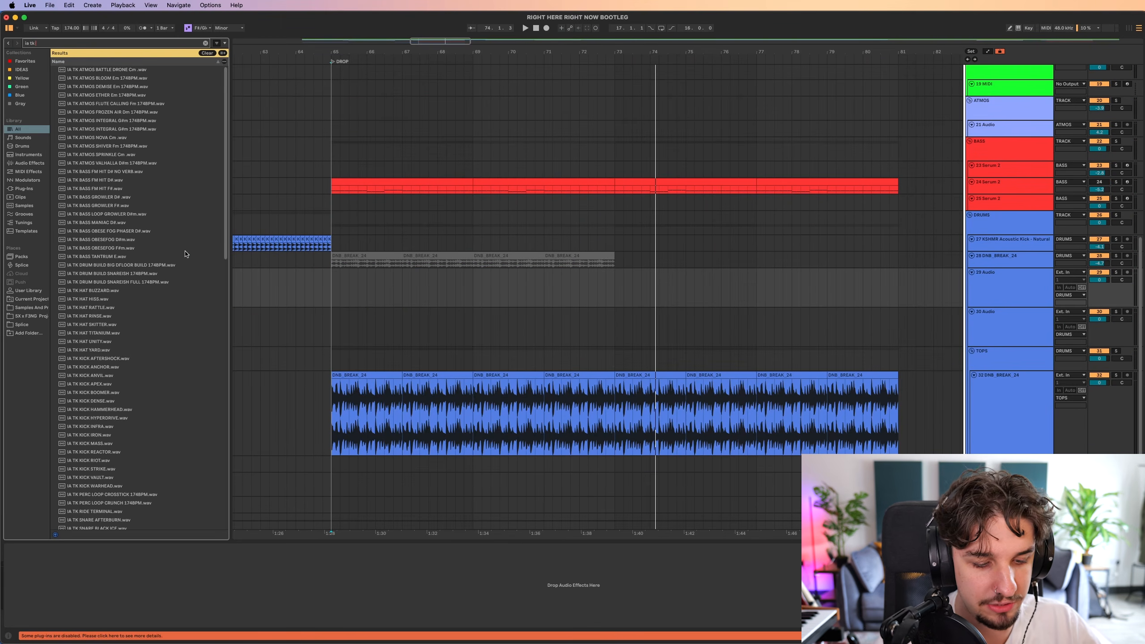
Search the browser for "ia tk kick" and repeat the IA TK KICK INFRA pattern from bar 65 to bar 73.
type("kick")
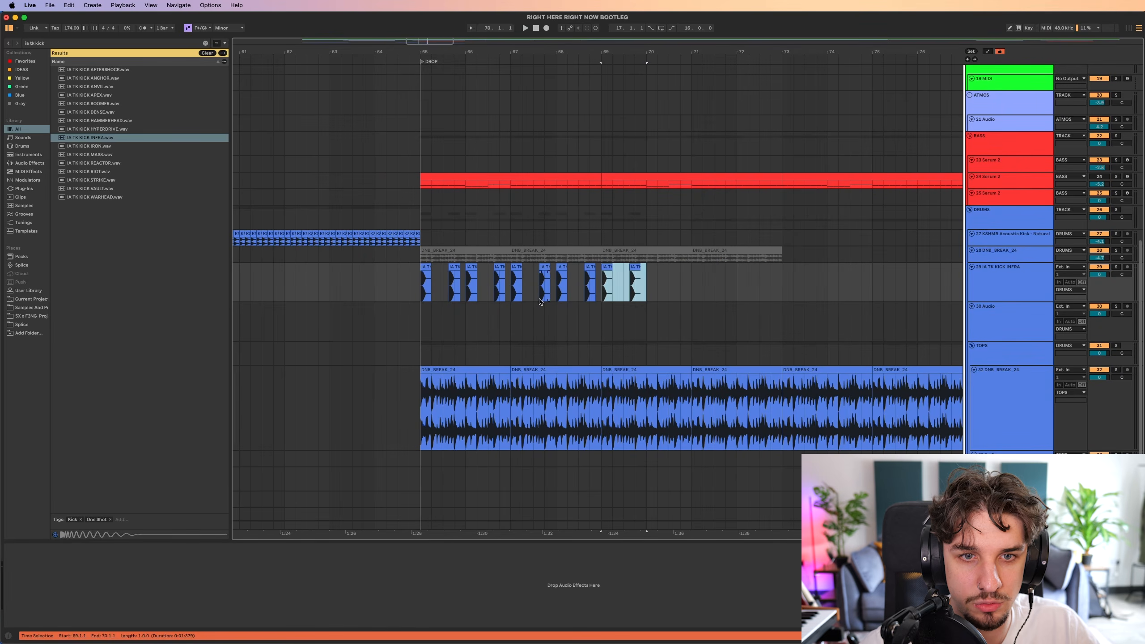
key("super+d")
key("super+d")
key("super+d")
scroll(541, 307, "up", 1)
scroll(544, 316, "down", 3)
scroll(496, 318, "left", 2)
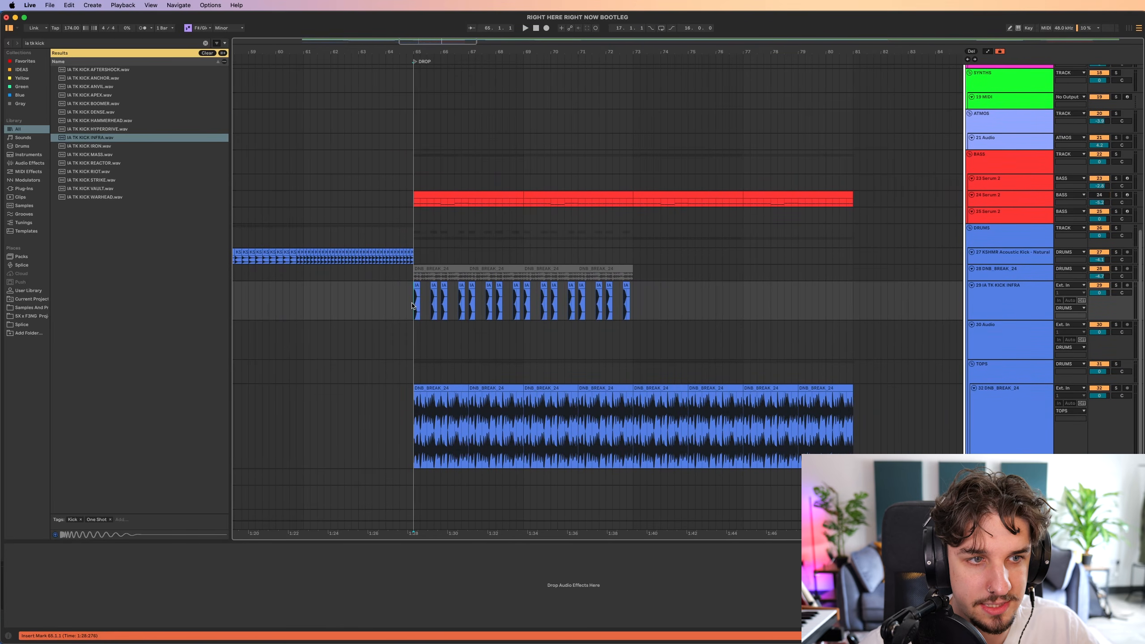
scroll(429, 305, "up", 3)
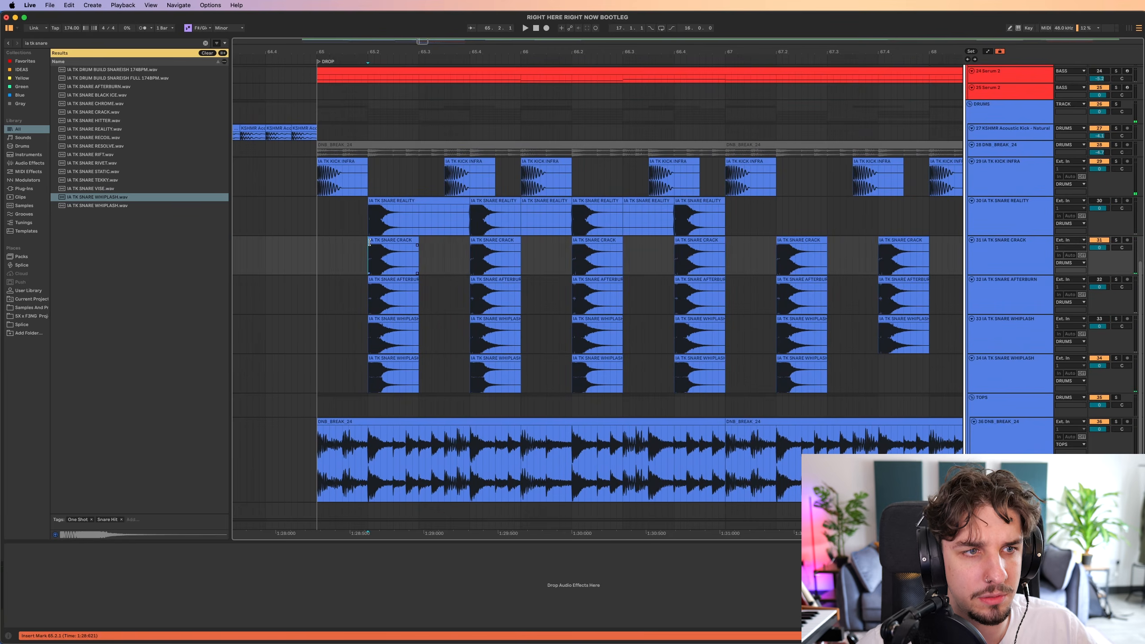
Delete the Reality, Afterburn and duplicate Whiplash snare tracks, keeping one Crack and one Whiplash layer.
left_click(374, 225)
left_click_drag(375, 224, 759, 351)
left_click(686, 334)
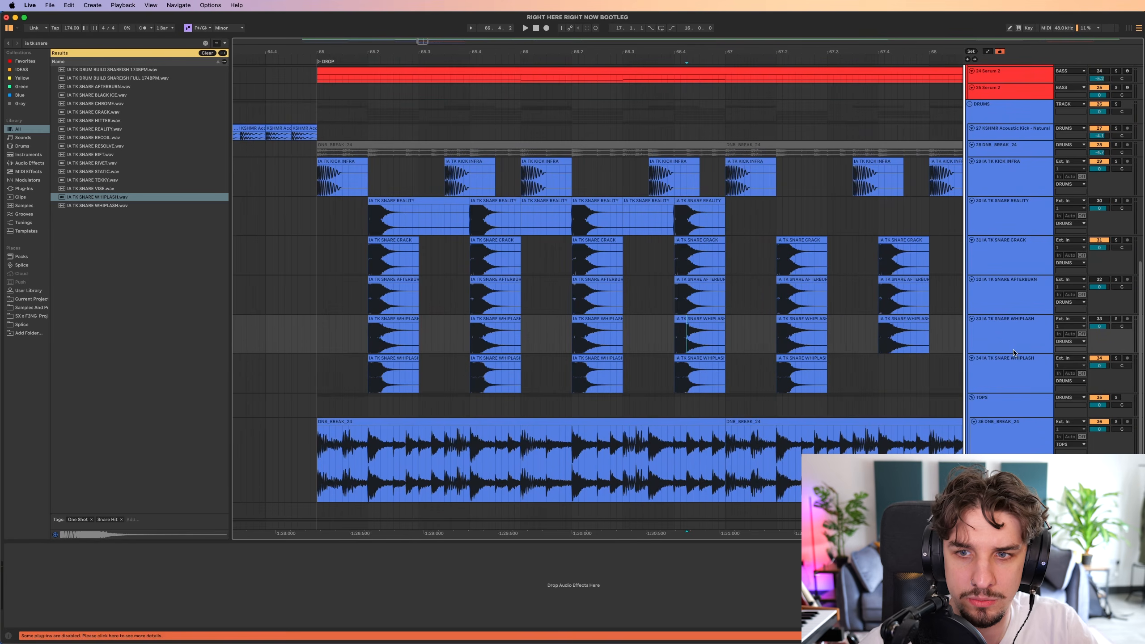
key("Delete")
left_click(1008, 299)
key("Delete")
left_click(1000, 217)
key("Delete")
left_click(992, 244)
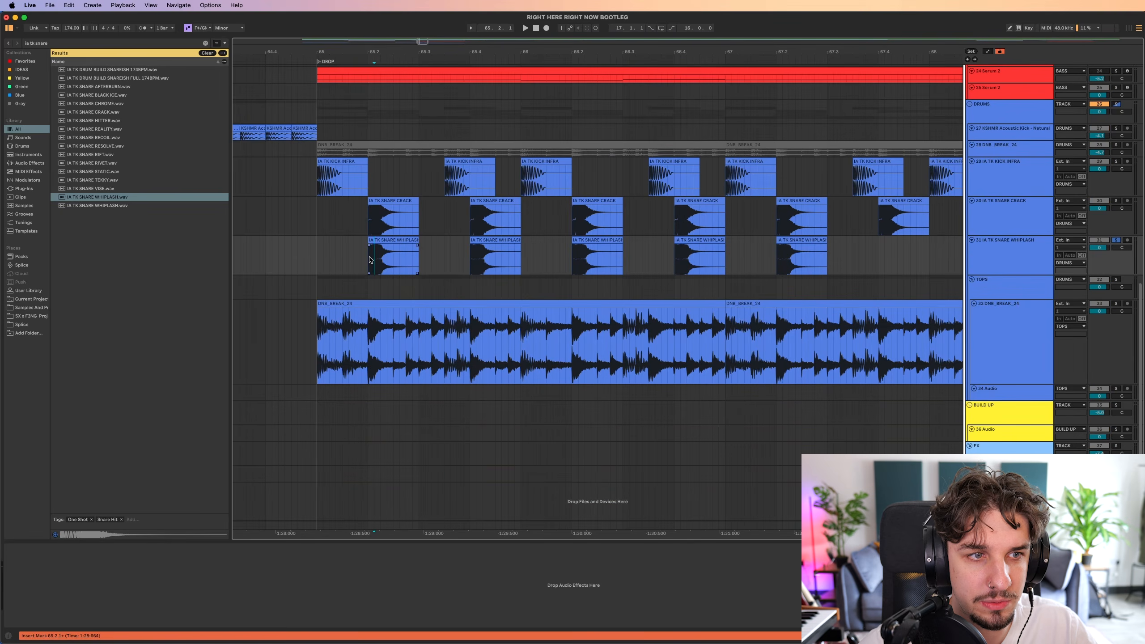
Audition the IA TK SNARE WHIPLASH and IA TK SNARE CRACK tracks in solo from the first snare hit.
key("space")
left_click(366, 222)
key("s")
key("space")
scroll(366, 222, "up", 1)
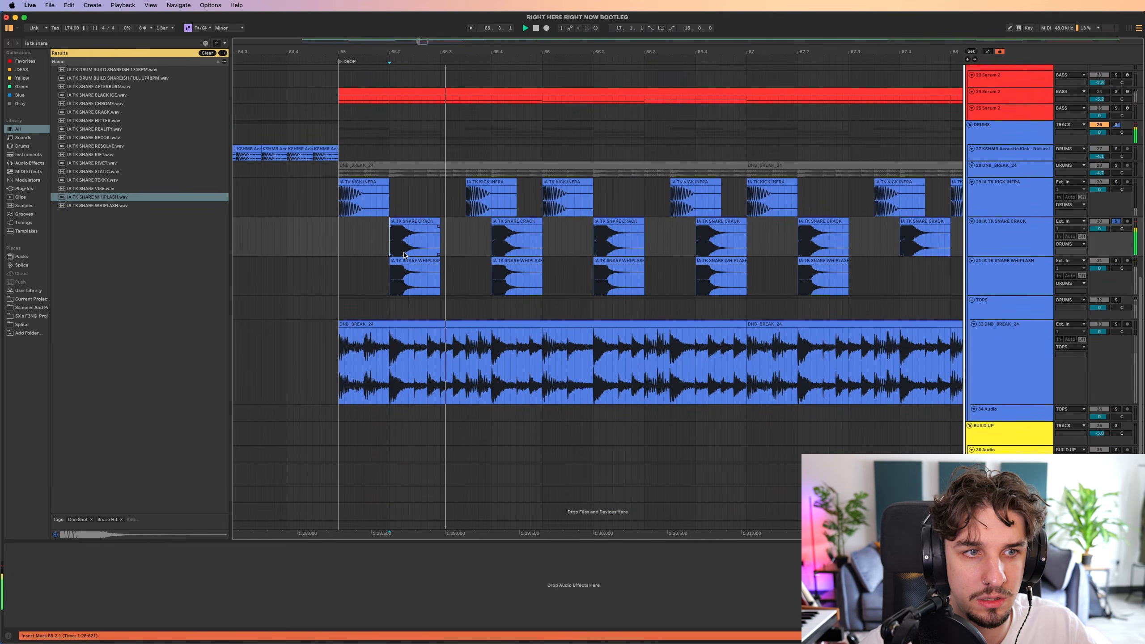
key("space")
Search the browser for "pro q" and load Pro-Q 4 for the snare layers.
key("super+f")
type("pro q")
key("Down")
key("Down")
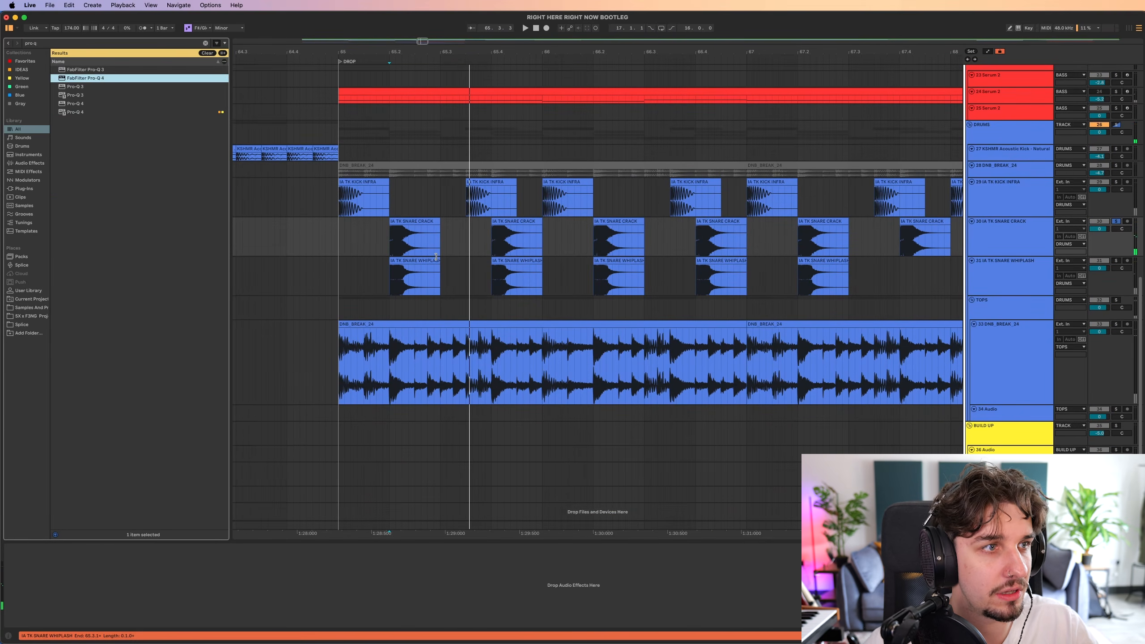
key("Return")
Set a 48 dB/oct low cut at about 532 Hz in Pro-Q 4 on the Whiplash snare and audition it repeatedly.
left_click_drag(525, 344, 702, 291)
key("space")
key("space")
key("space")
key("space")
Group the Crack and Whiplash snare tracks and shape the group in Pro-Q 4 with a low cut and a 2.6 dB dip near 10.2 kHz.
key("space")
key("space")
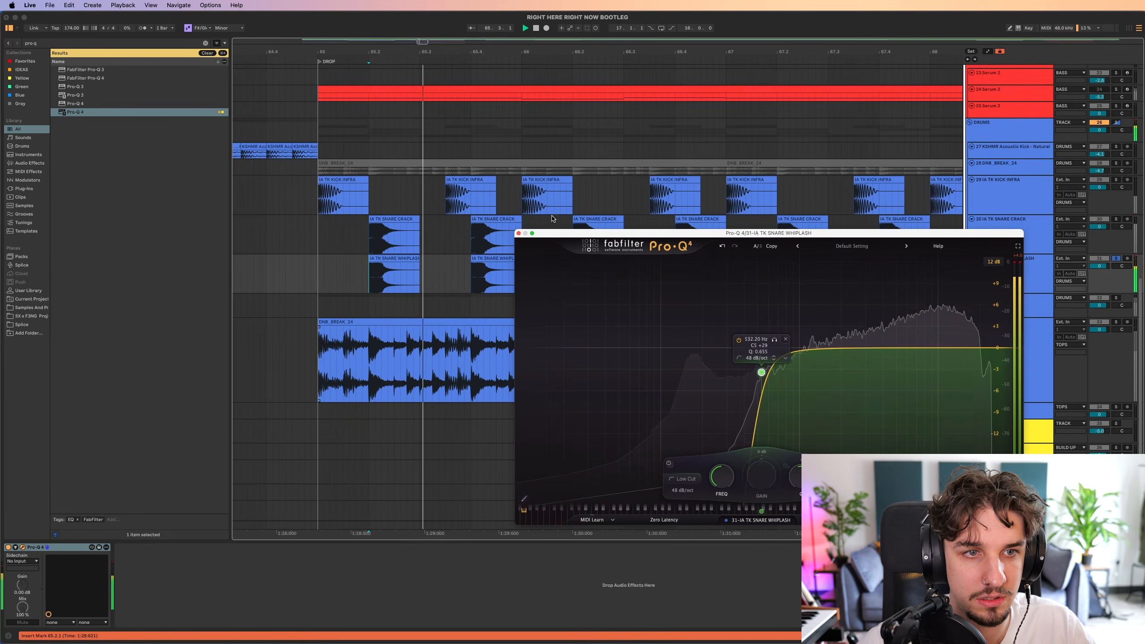
key("space")
key("space")
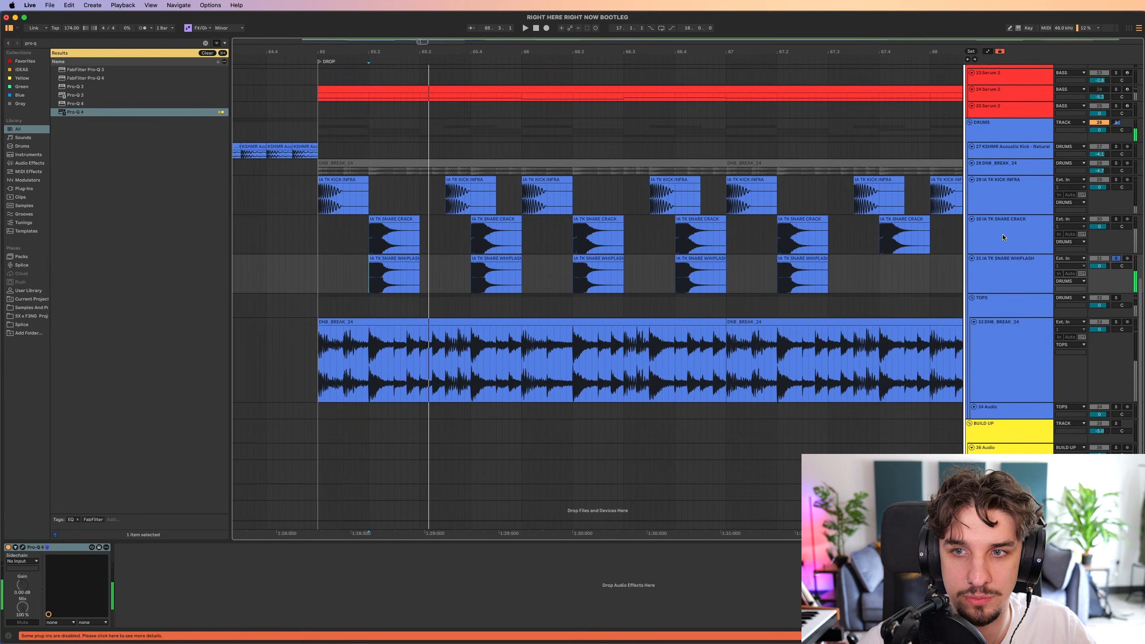
left_click(1004, 238)
left_click(1000, 277, "shift")
key("super+g")
key("space")
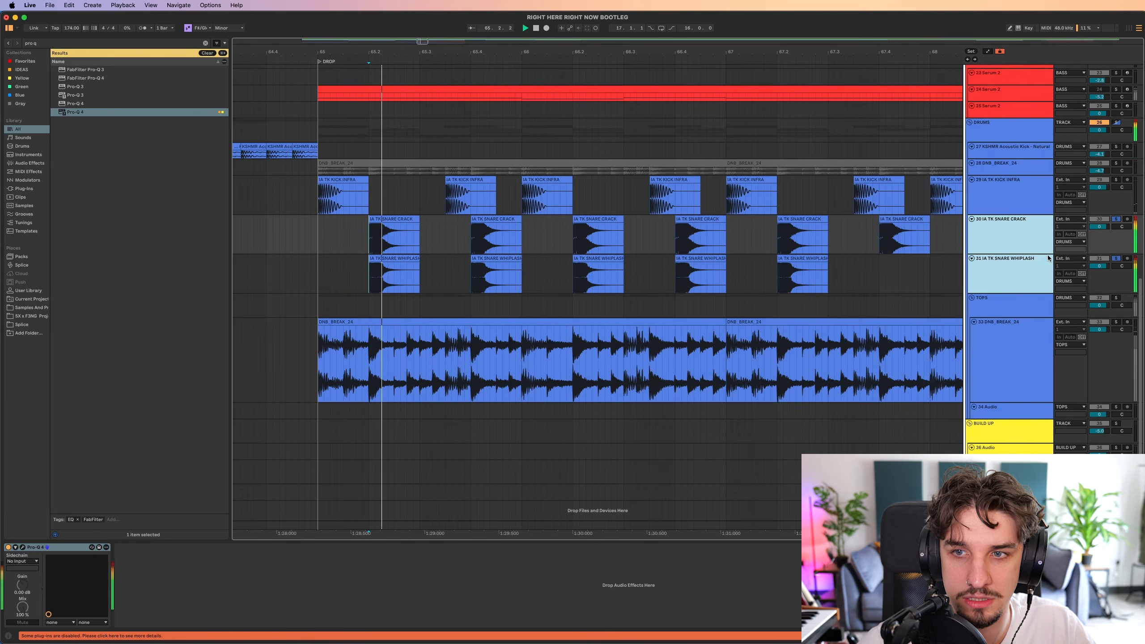
key("Return")
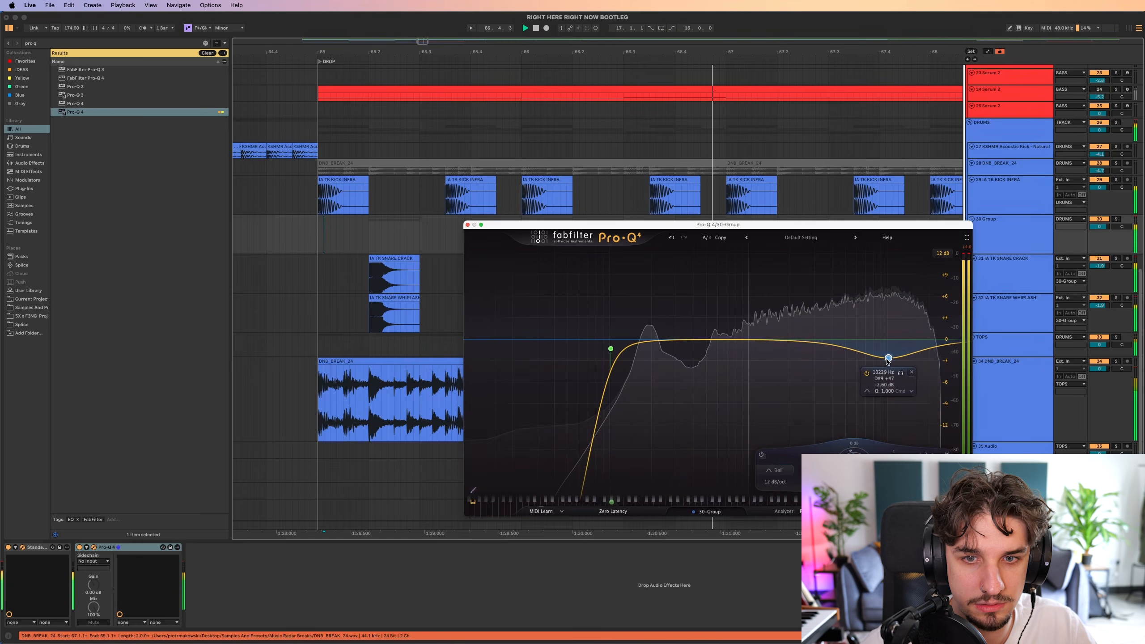
left_click(726, 338)
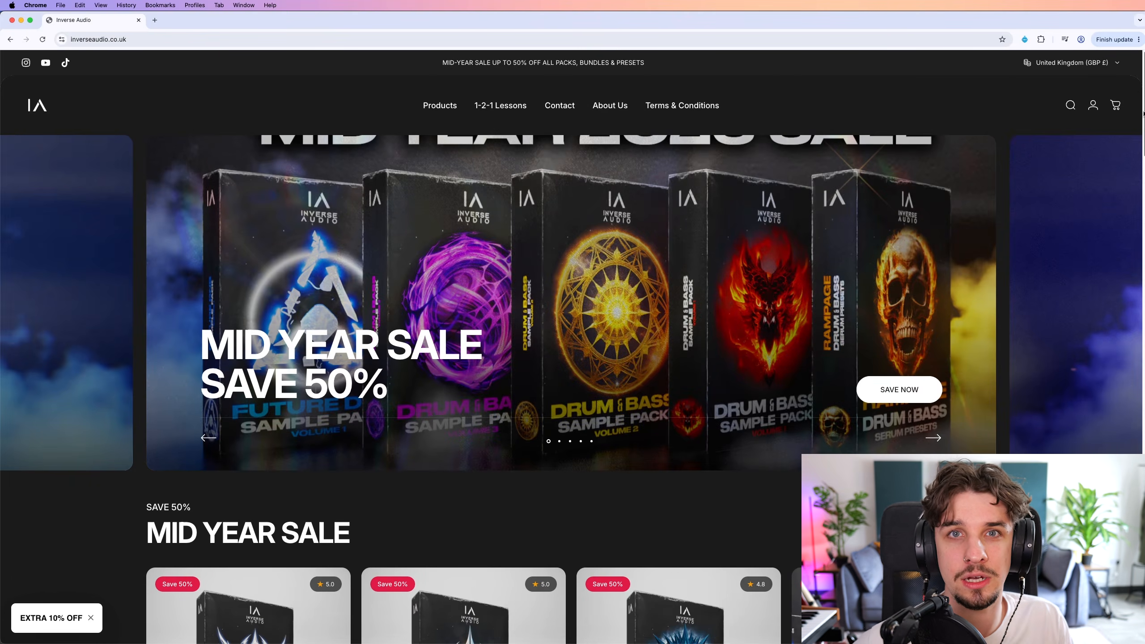
Examine the Mid Year Sale packs and the featured SPECTRE Serum 2 preset pack on the Inverse Audio site in Chrome.
scroll(573, 316, "down", 5)
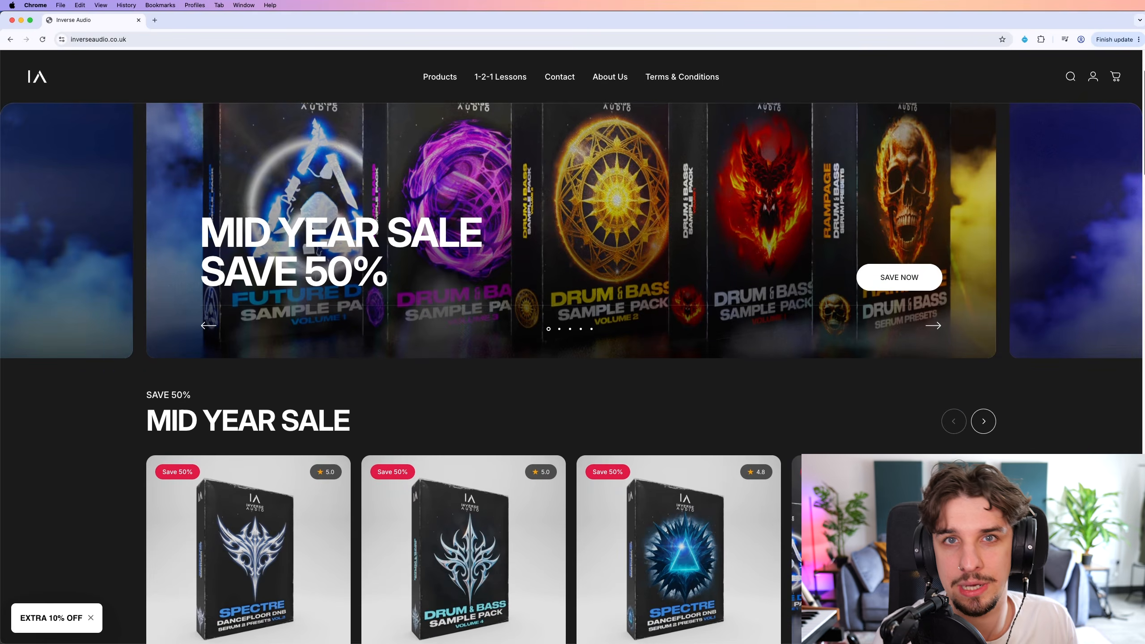
scroll(474, 590, "down", 3)
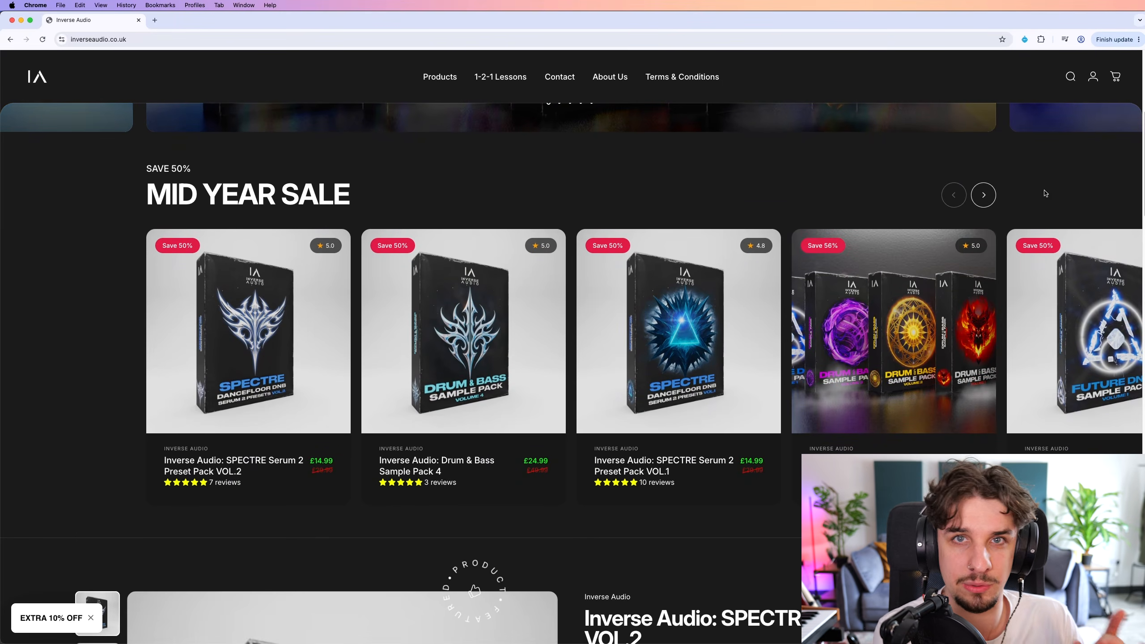
left_click(983, 195)
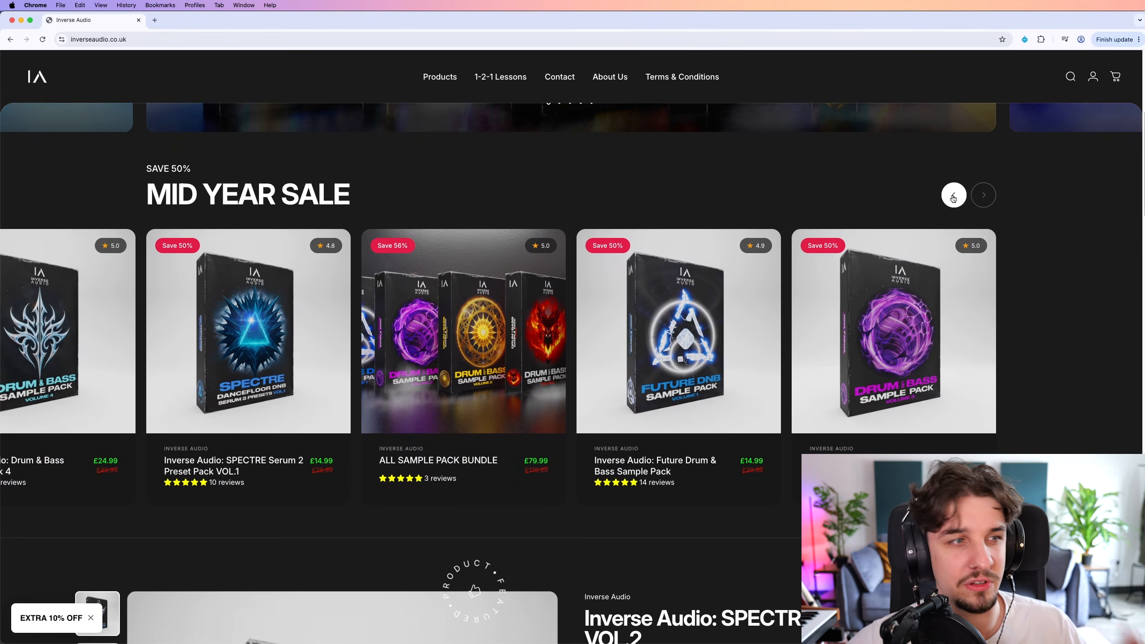
left_click(953, 197)
scroll(1050, 199, "down", 5)
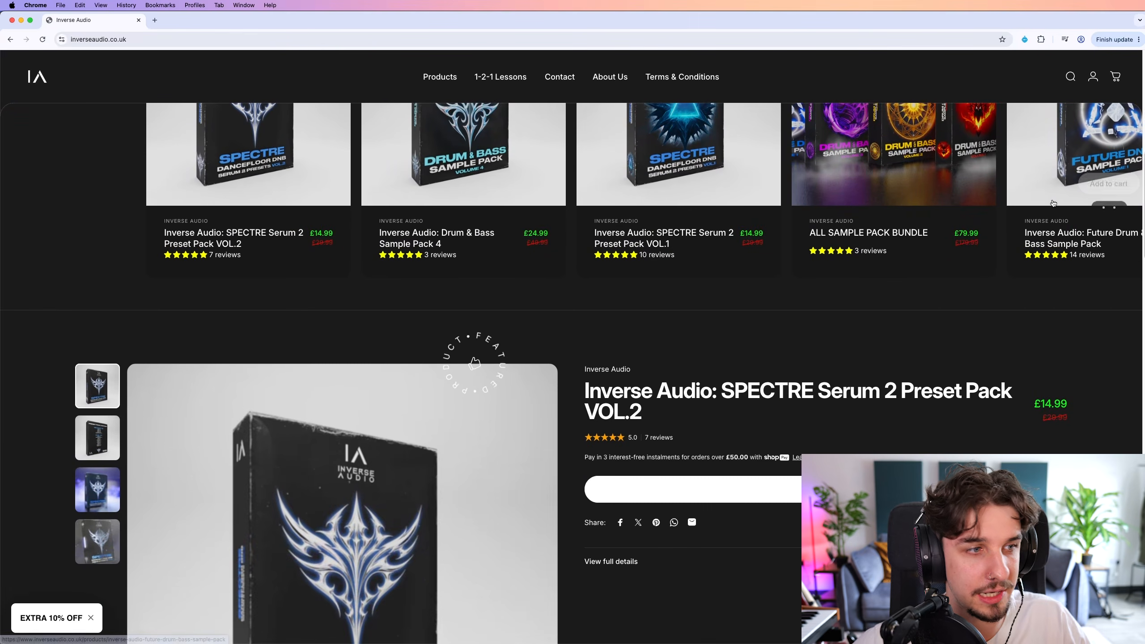
scroll(1087, 357, "down", 5)
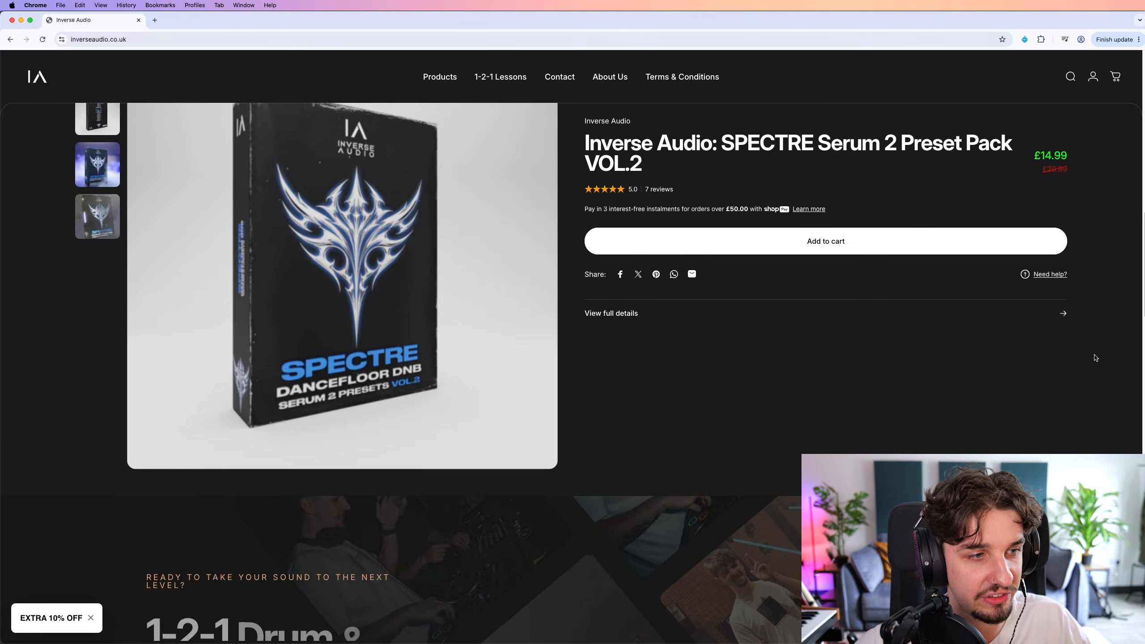
scroll(1095, 357, "down", 3)
scroll(1094, 355, "up", 15)
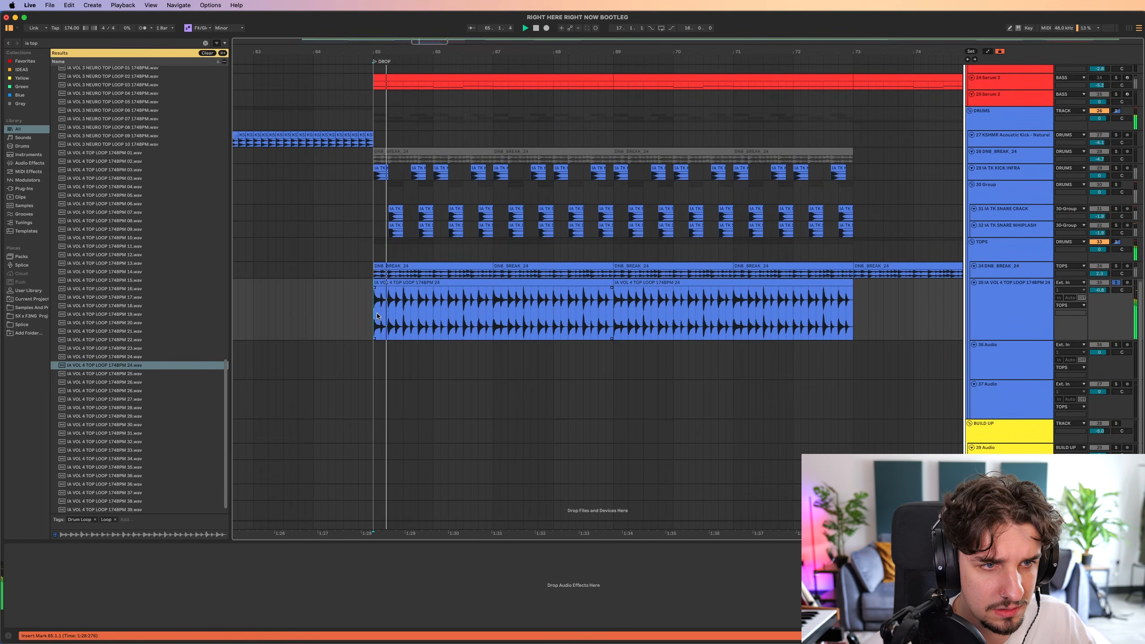
Add IA VOL 4 TOP LOOP 174BPM 26.wav to the TOPS group at bar 65, audition the group and duplicate the loop to bar 73.
left_click_drag(104, 391, 382, 346)
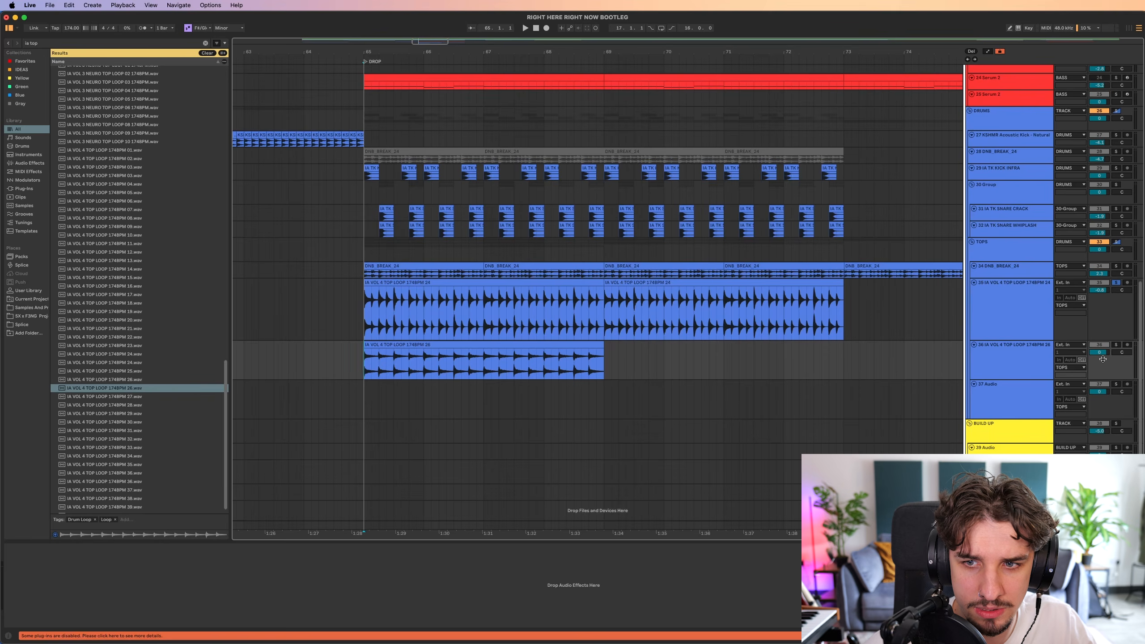
left_click(1009, 248)
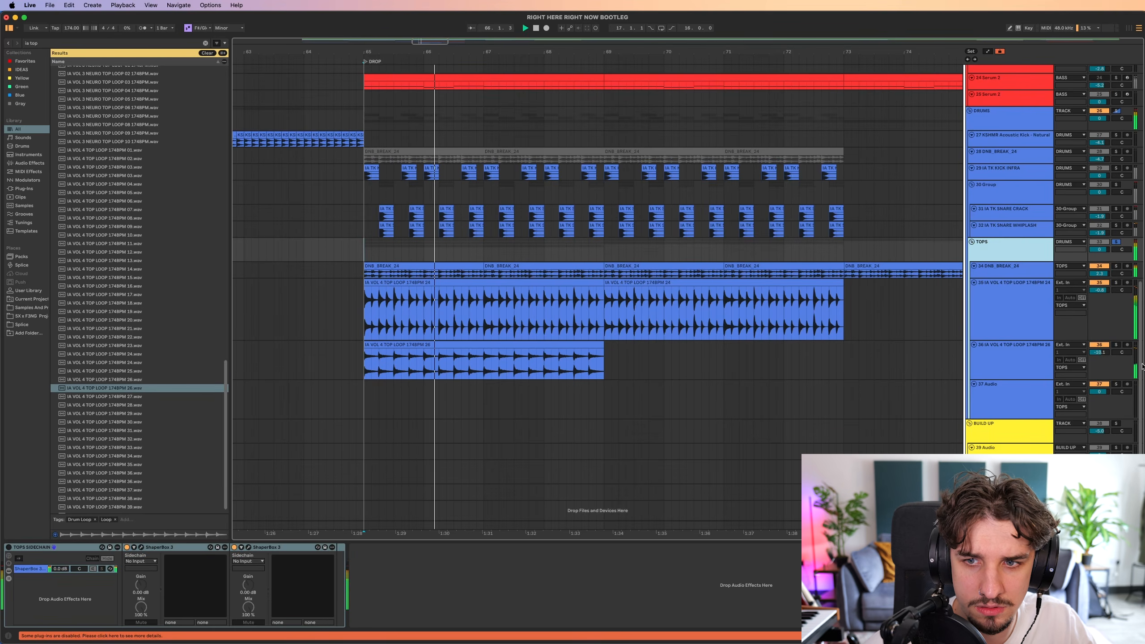
left_click(563, 342)
key("super+d")
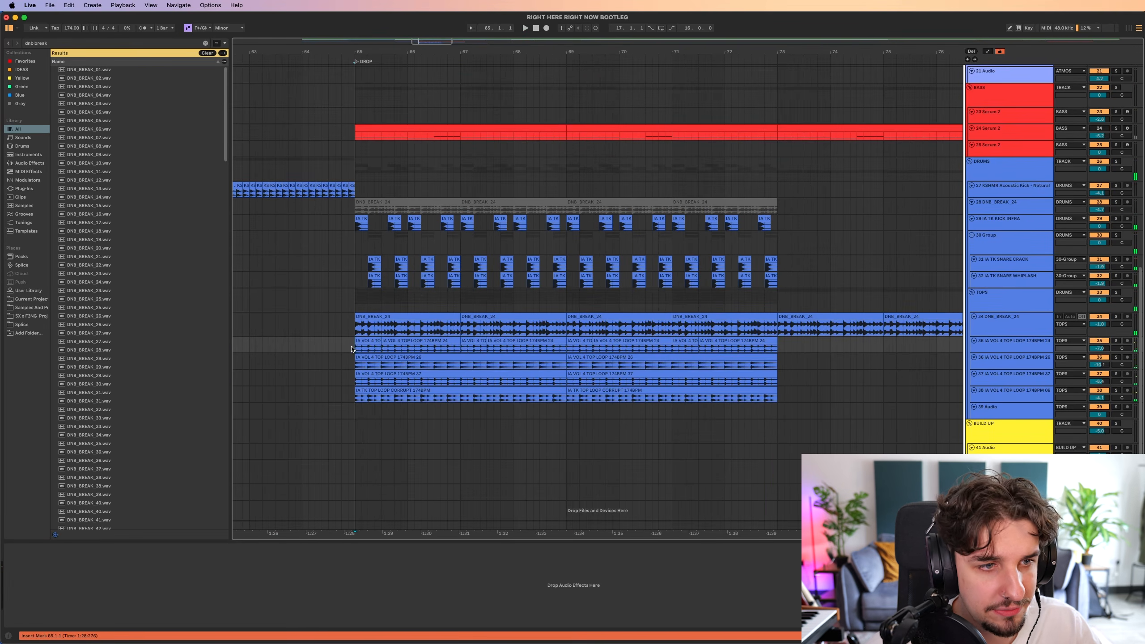
Solo the four top loop tracks from bar 65 to bar 73 and play them together.
left_click_drag(352, 349, 768, 398)
key("s")
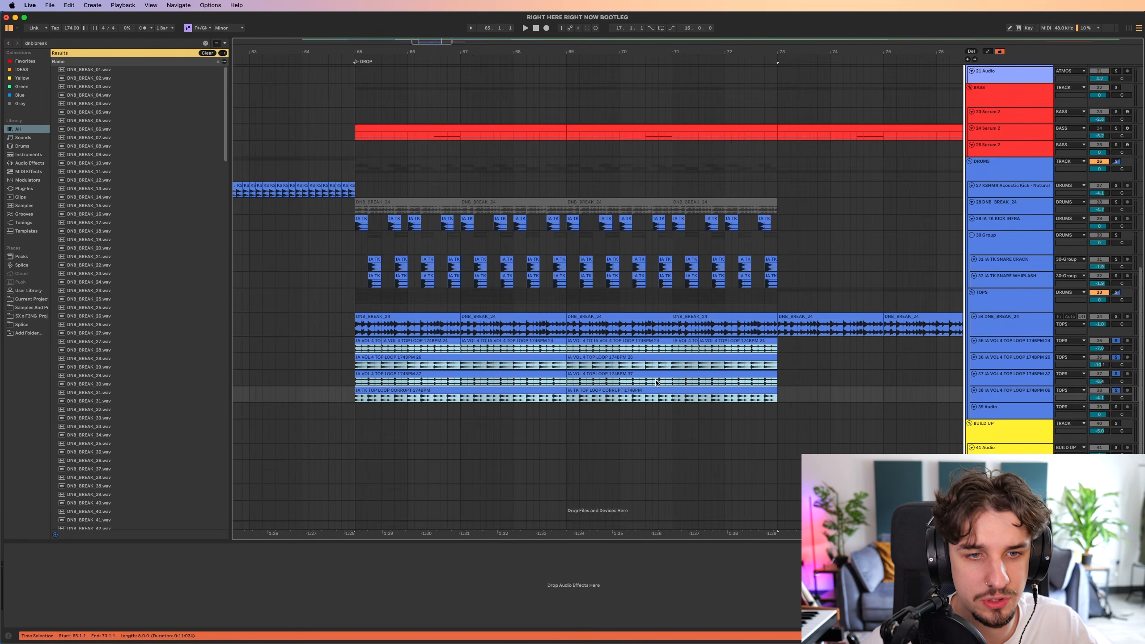
scroll(776, 398, "up", 5)
key("space")
scroll(411, 260, "down", 2)
scroll(411, 260, "right", 1)
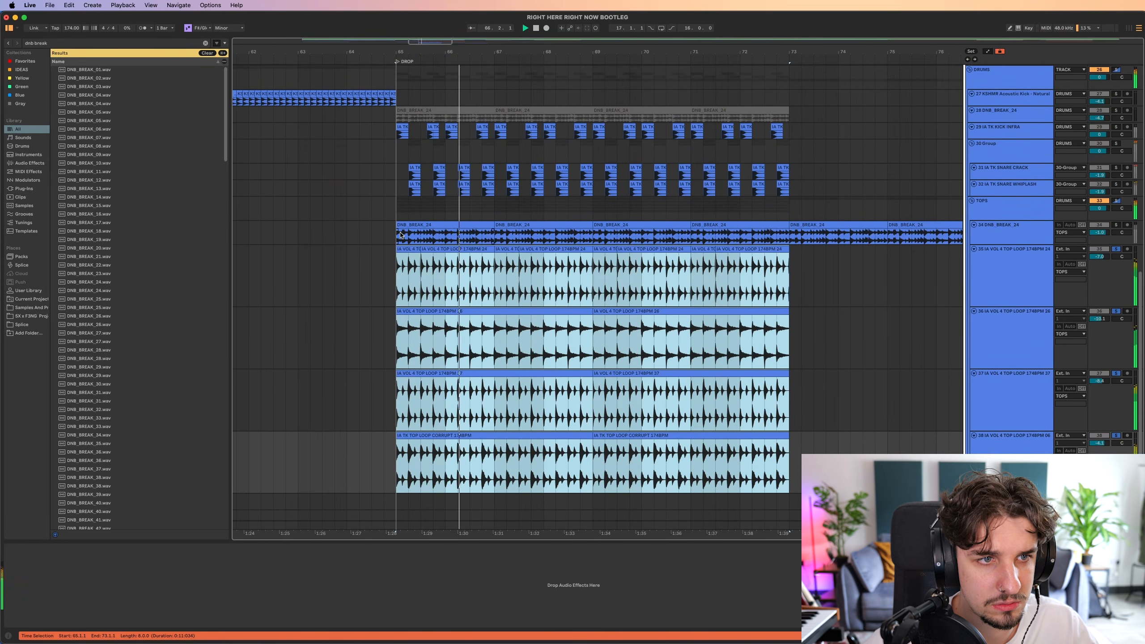
key("space")
Solo the whole DRUMS group and play the layered kick, snare, break and top loops from bar 65.
left_click(783, 464, "shift")
left_click(419, 209)
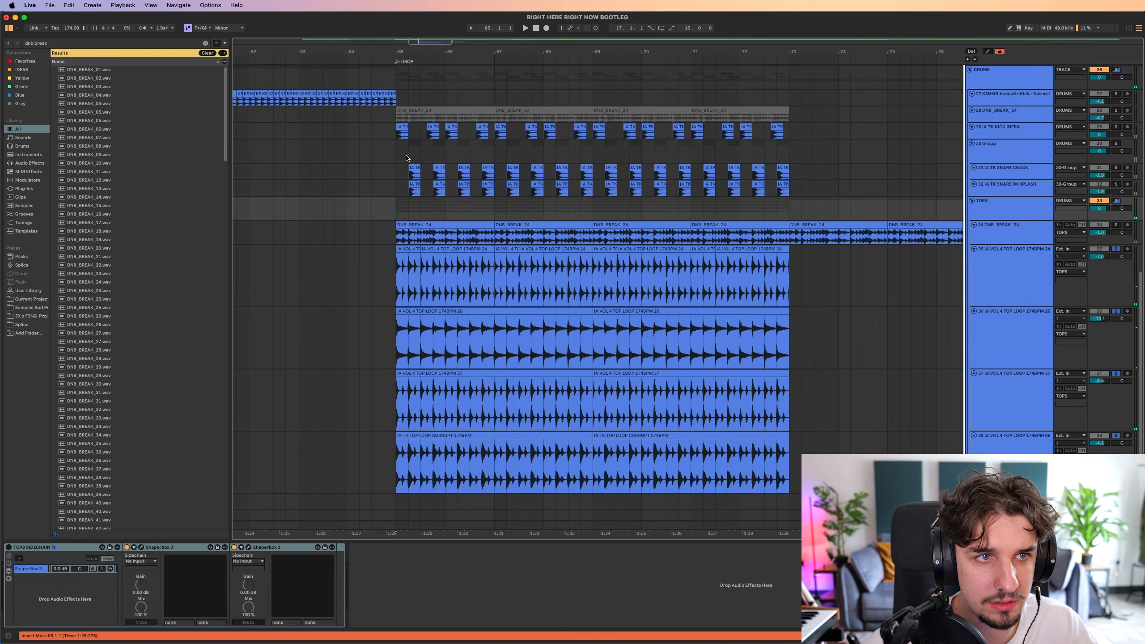
left_click(395, 86)
key("s")
key("space")
scroll(606, 263, "up", 3)
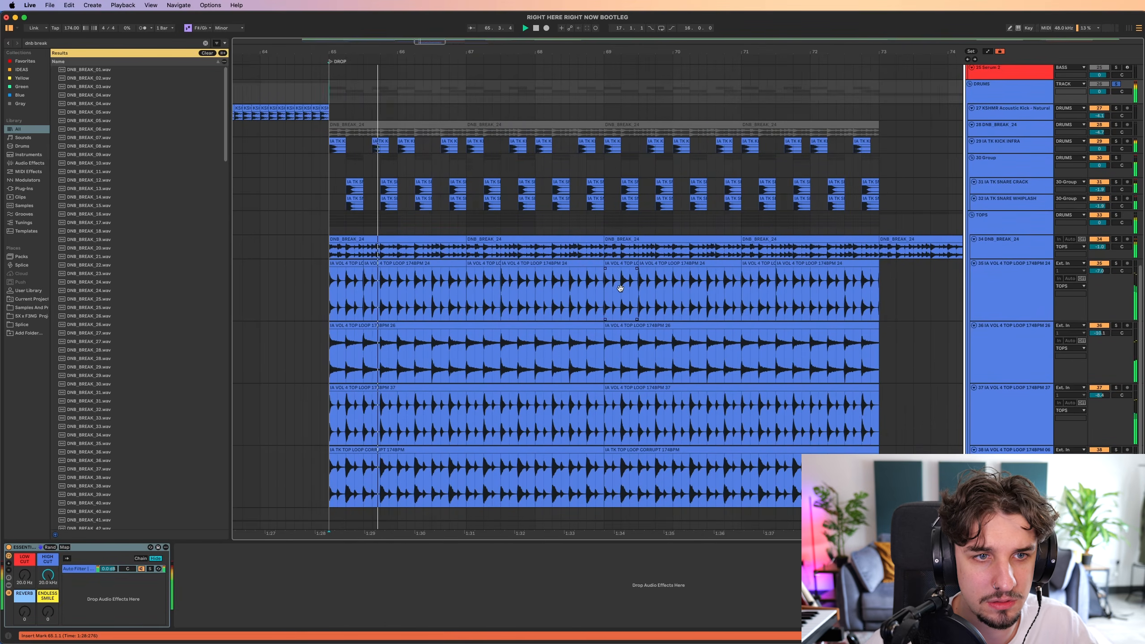
scroll(622, 287, "down", 2)
scroll(511, 255, "up", 1)
scroll(534, 280, "down", 2)
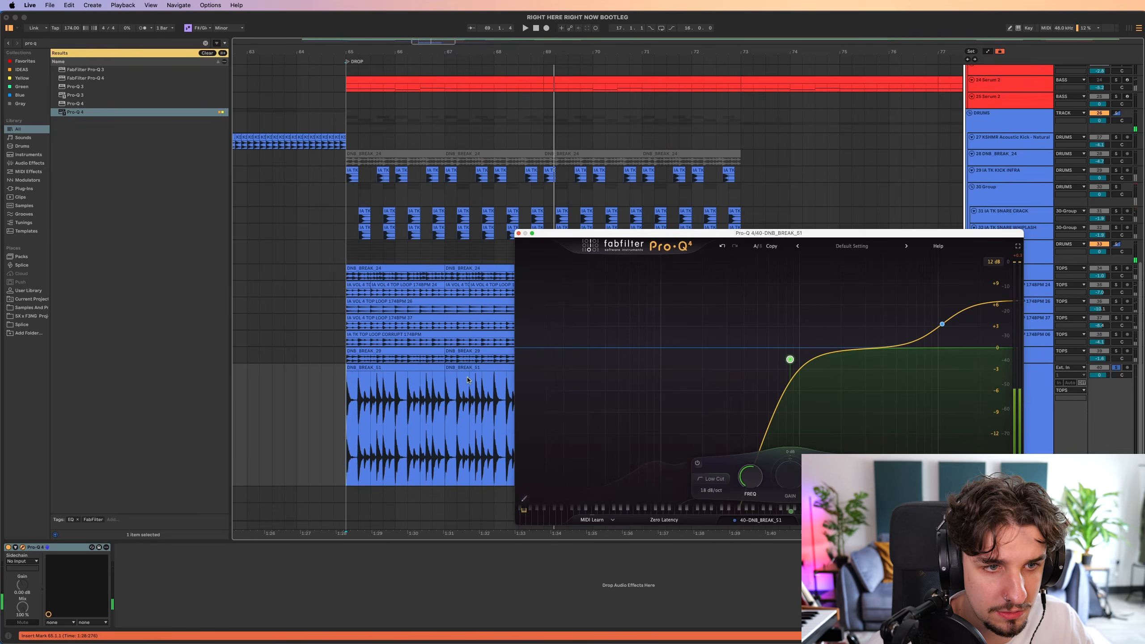
Audition DNB_BREAK_51 through Pro-Q 4 with a low cut at about 856 Hz and a high-frequency boost, and close the plugin.
scroll(467, 379, "down", 3)
key("space")
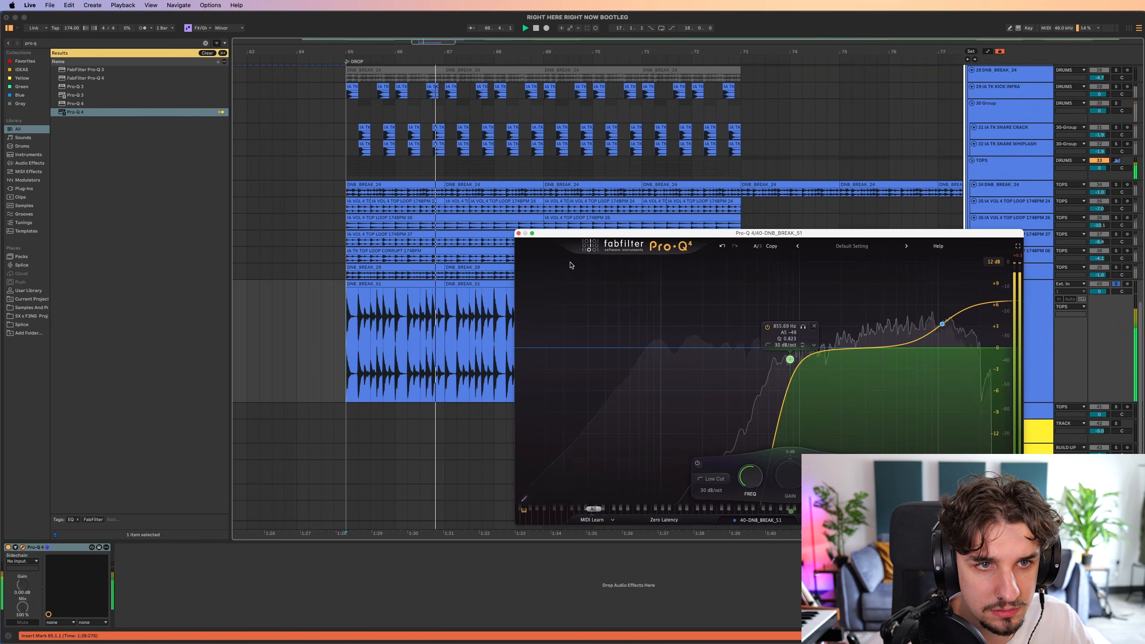
left_click(519, 233)
Rework slices of the DNB_BREAK_51 loop through bar 73 and play the layered TOPS group from bar 65.
scroll(359, 325, "up", 5)
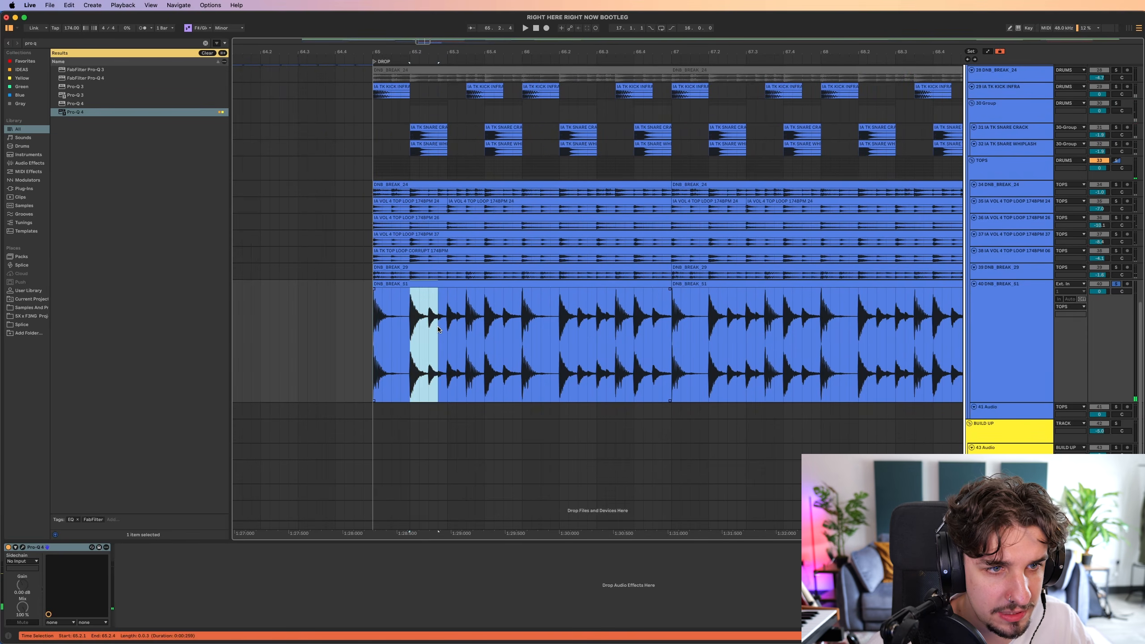
left_click(389, 326)
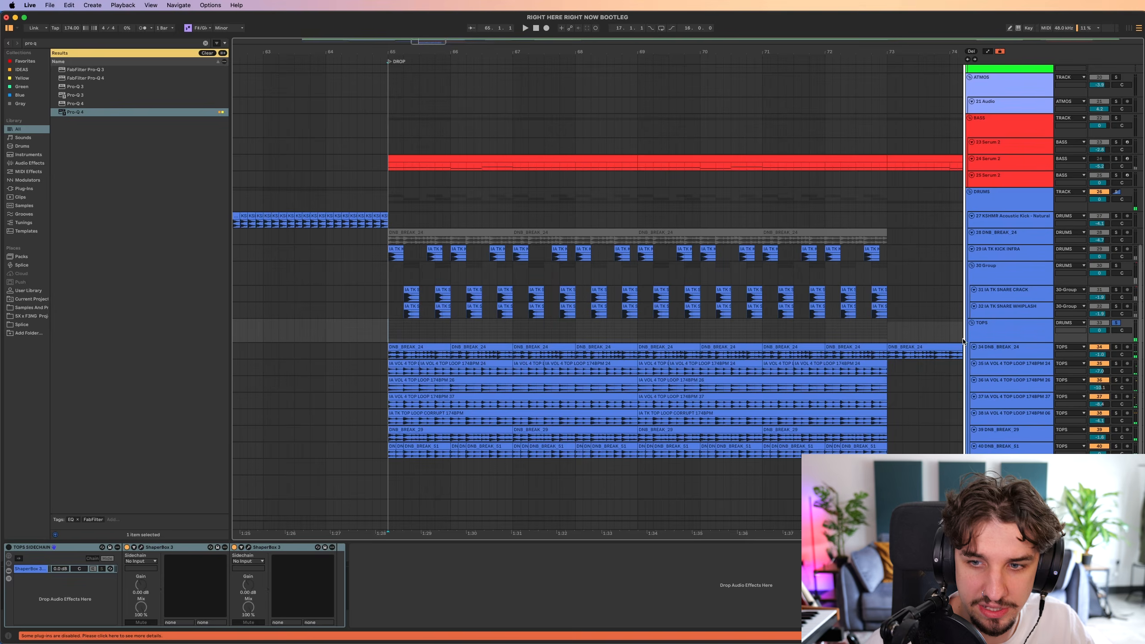
scroll(964, 342, "down", 3)
key("space")
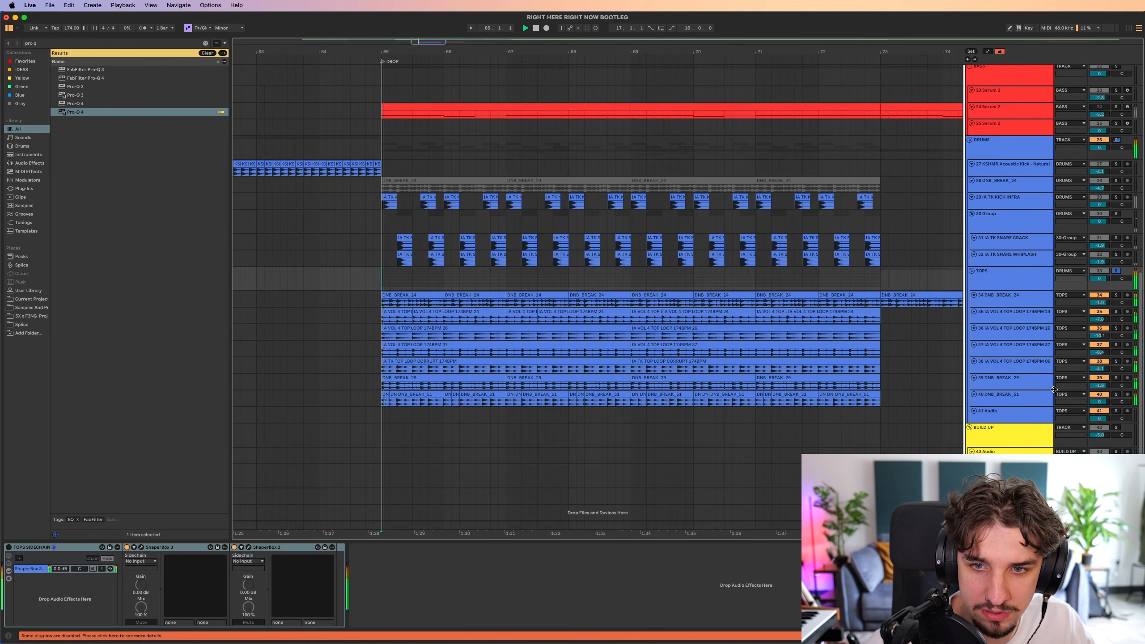
left_click(1053, 405)
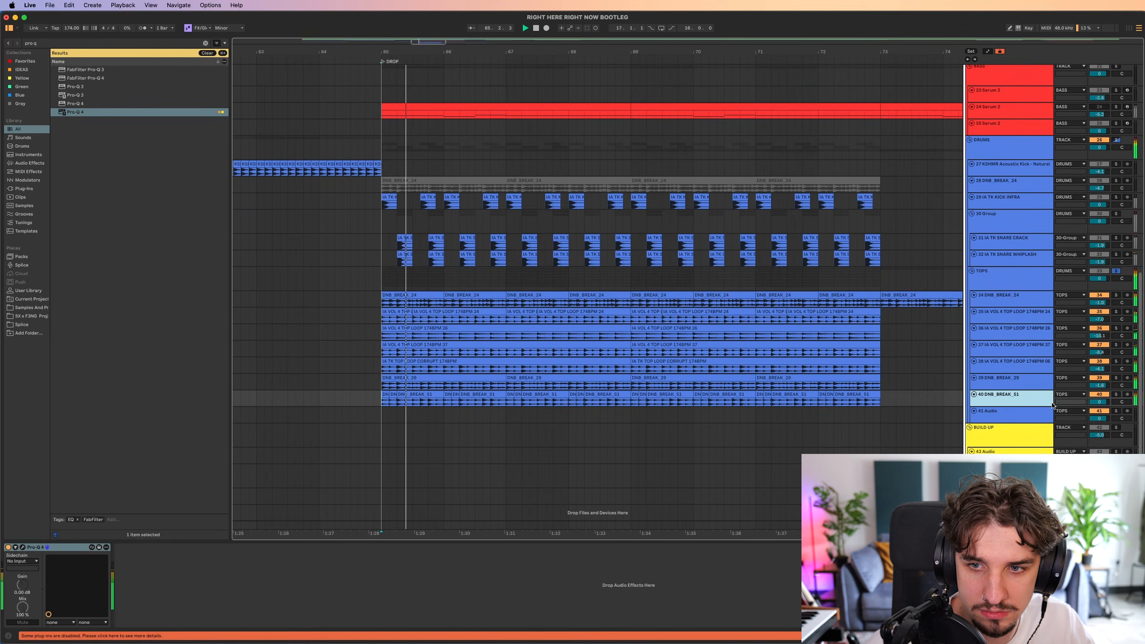
left_click(1004, 290)
left_click(1004, 302)
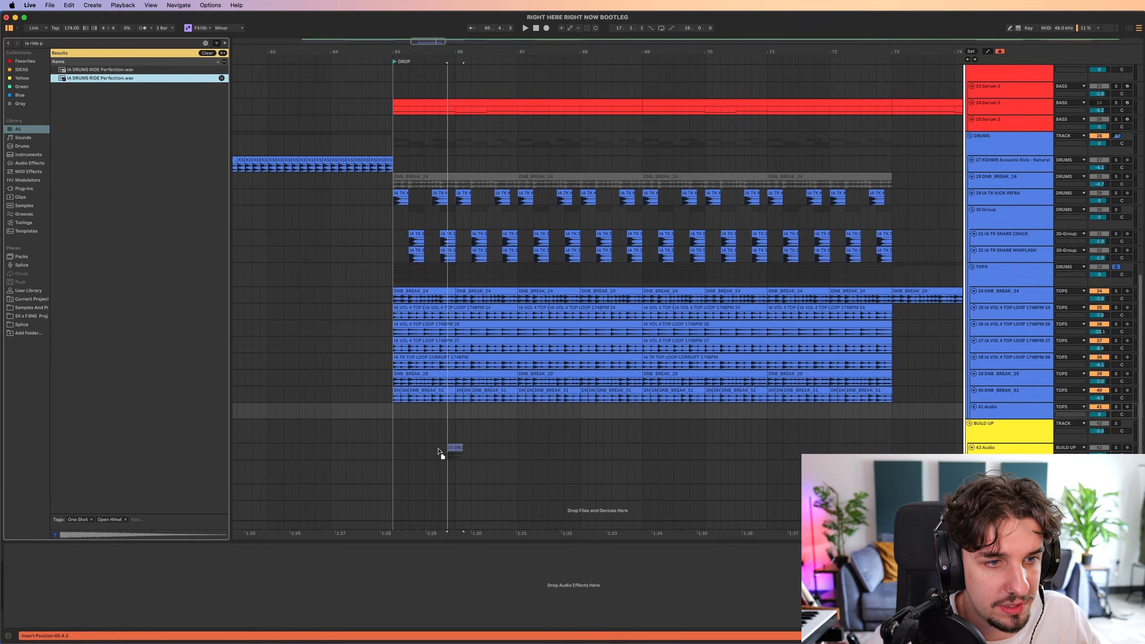
Add IA DRUMS RIDE Perfection on a track below DNB_BREAK_51, repeated from bar 65 to bar 73, and play the drums.
left_click_drag(438, 451, 395, 411)
scroll(394, 411, "up", 5)
scroll(394, 412, "up", 5)
key("space")
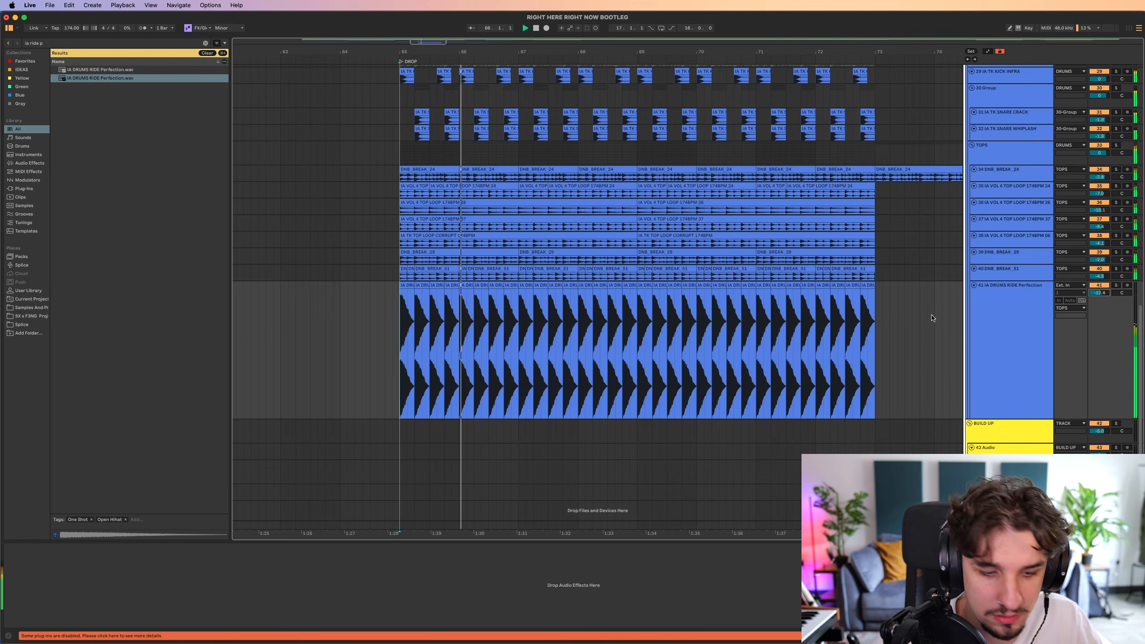
scroll(647, 356, "down", 5)
scroll(543, 320, "right", 2)
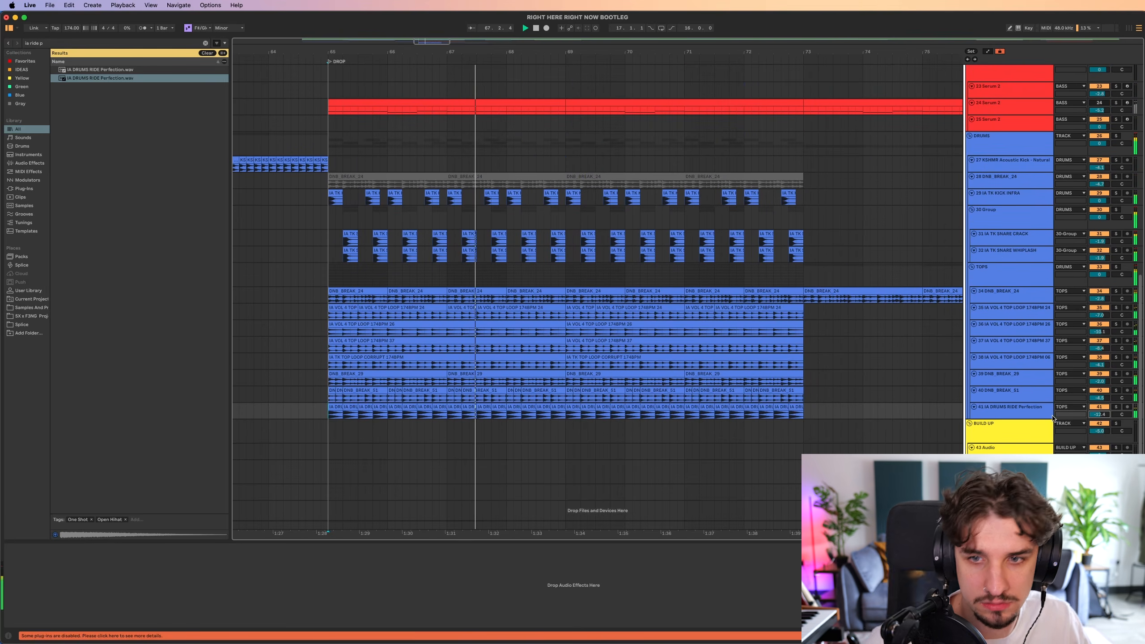
scroll(677, 384, "up", 3)
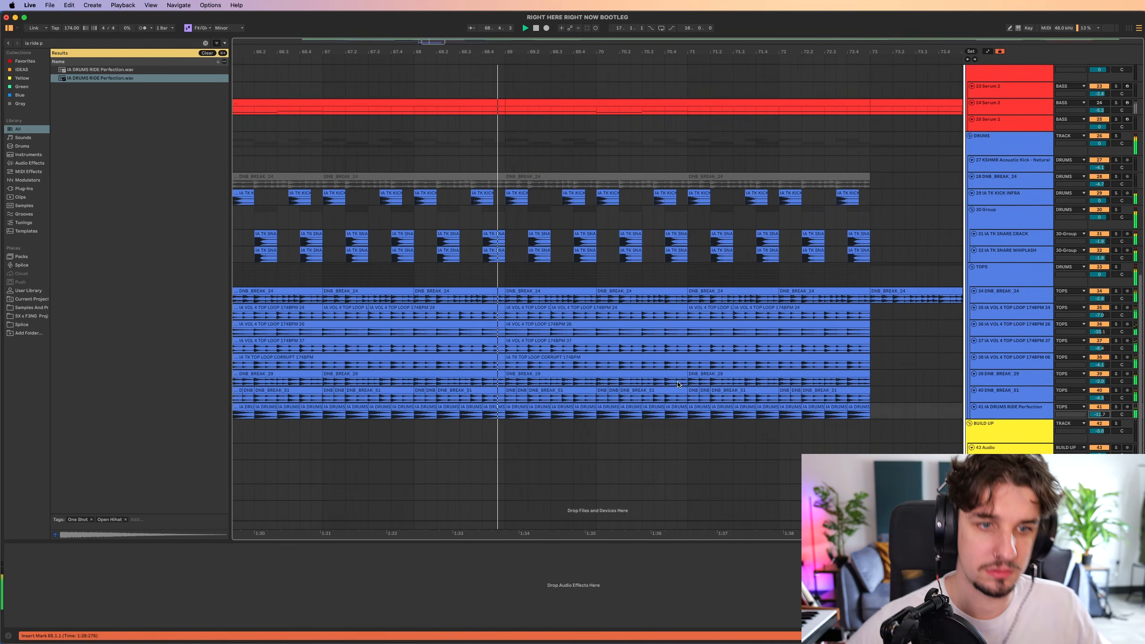
Add an audio track below the snare layers in 30-Group and place DNB_BREAK_27 on it from bar 72.
key("super+z")
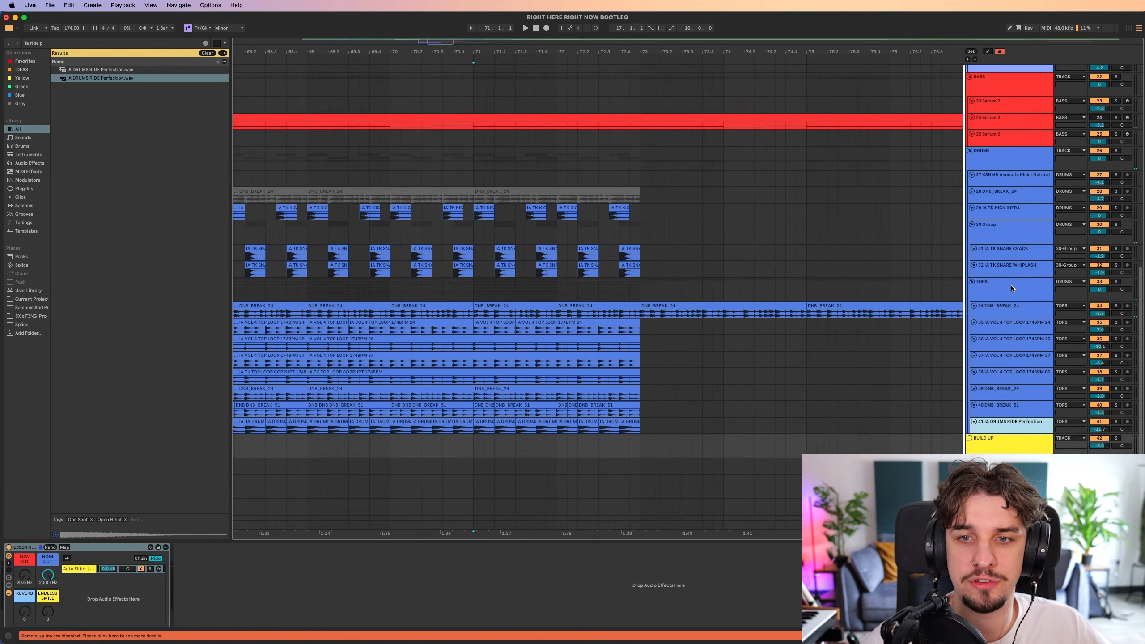
left_click(999, 268)
key("super+t")
scroll(586, 299, "left", 2)
left_click(545, 299)
scroll(625, 300, "down", 1)
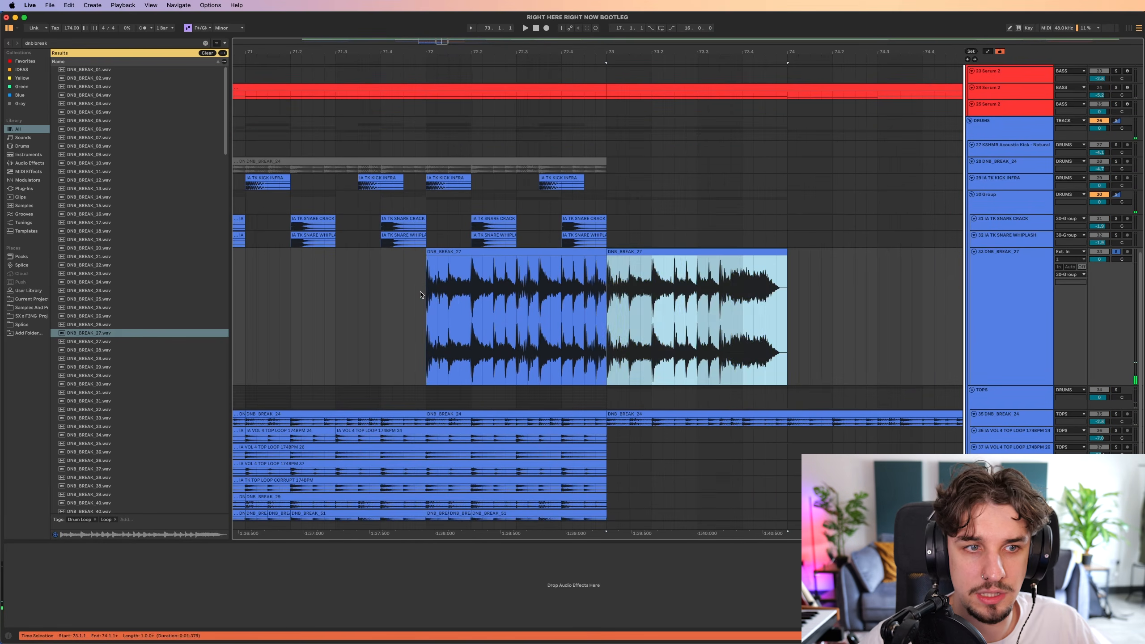
left_click(424, 296)
scroll(602, 288, "down", 1)
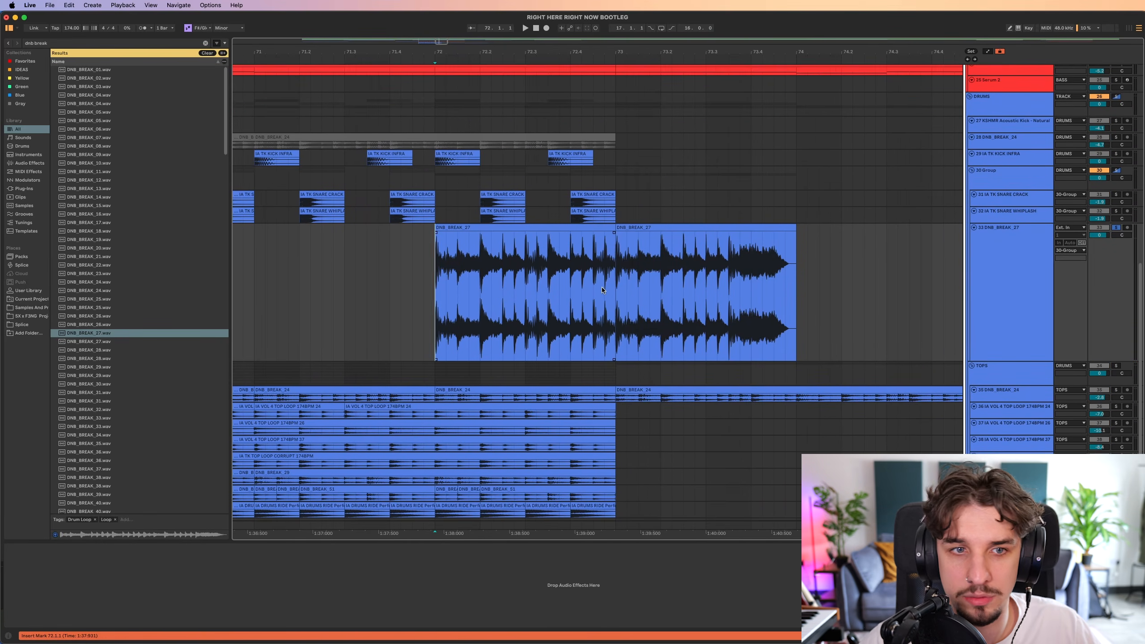
Play the DNB_BREAK_27 fill solo from bar 72.
scroll(601, 287, "right", 1)
scroll(602, 286, "down", 1)
key("space")
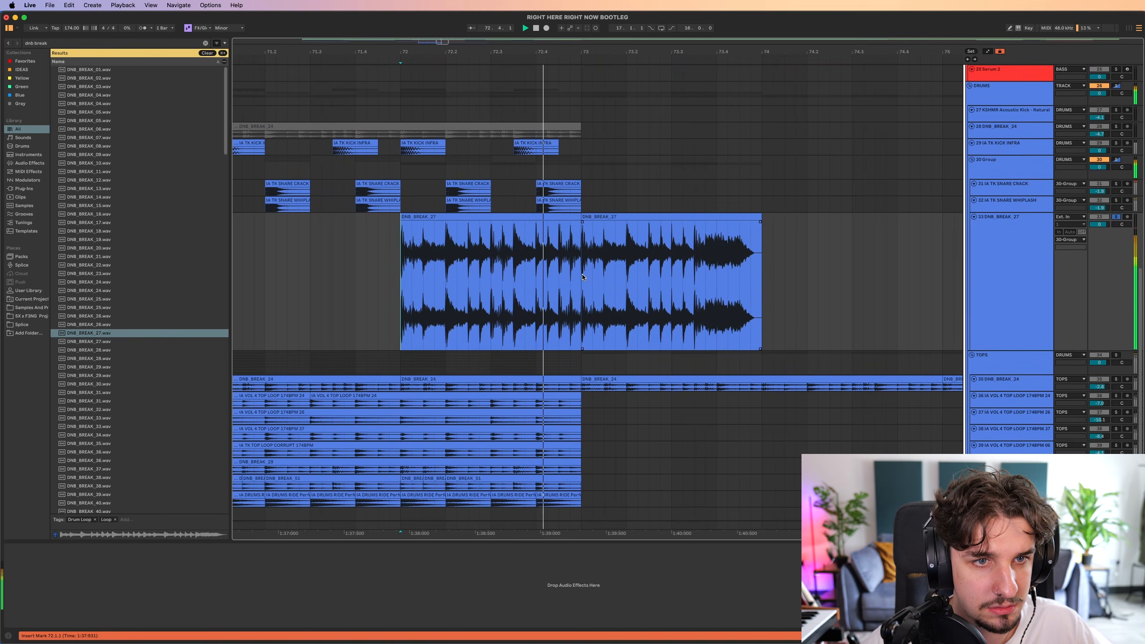
scroll(583, 277, "left", 2)
scroll(583, 277, "up", 1)
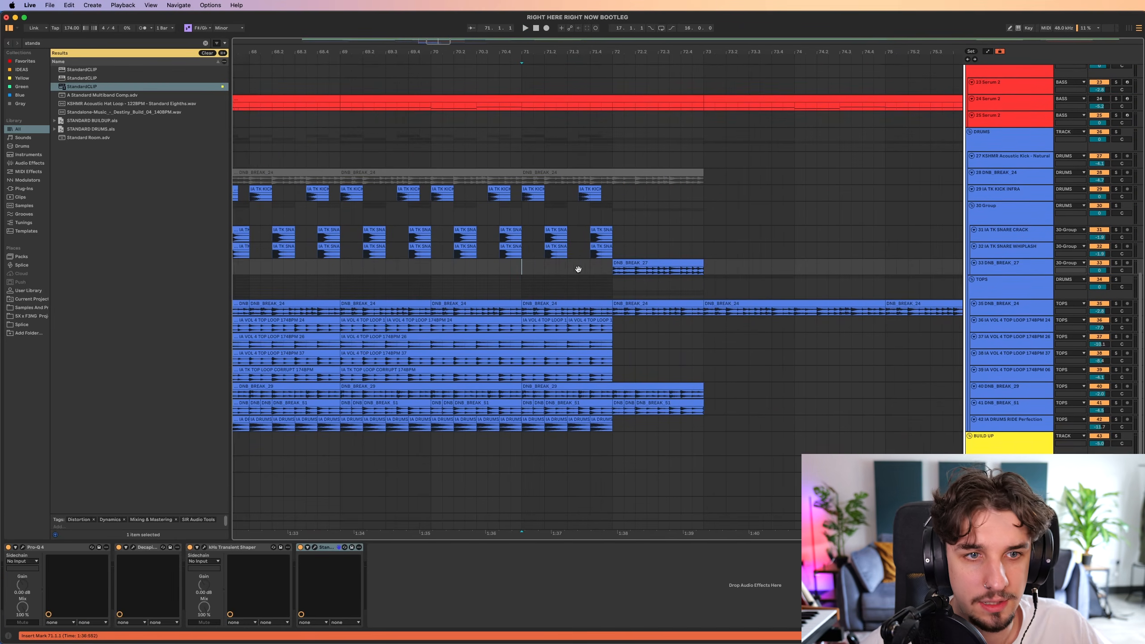
Play the full drums from bar 71 through the DNB_BREAK_27 fill up to bar 73.
scroll(578, 269, "left", 1)
scroll(578, 269, "up", 1)
scroll(699, 247, "right", 2)
scroll(698, 247, "up", 1)
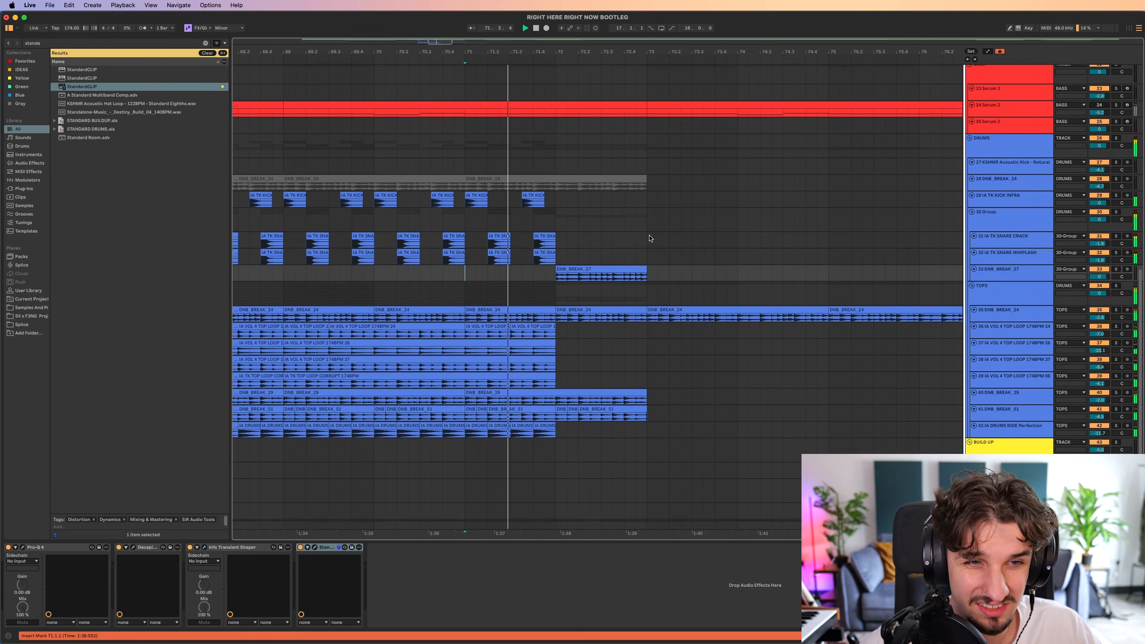
scroll(684, 269, "down", 5)
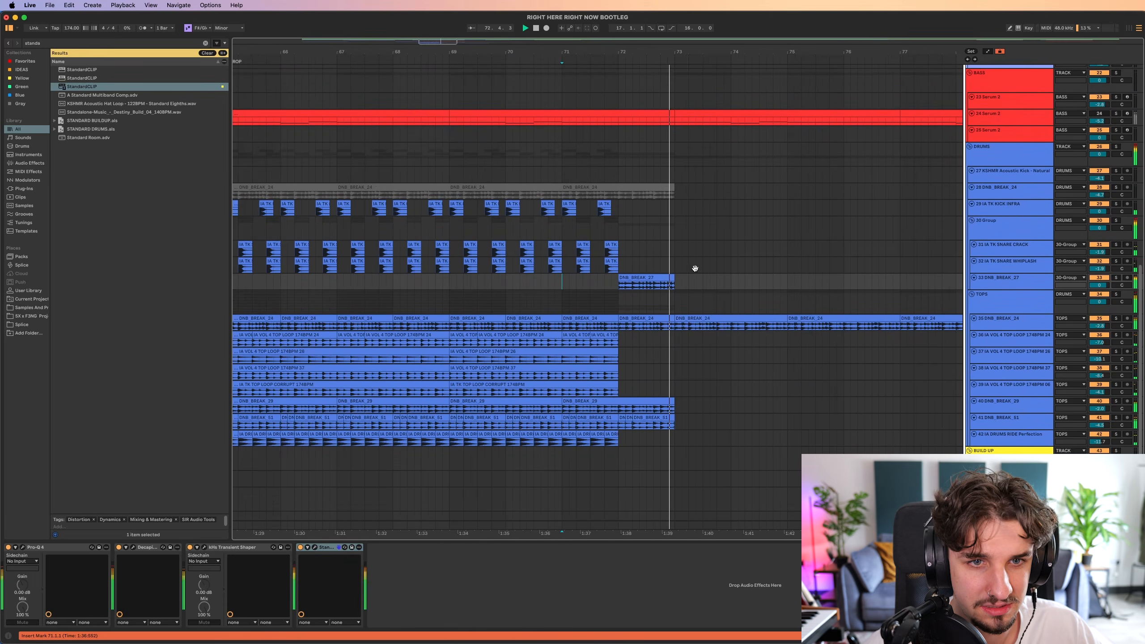
scroll(695, 268, "left", 3)
scroll(696, 269, "down", 1)
key("space")
Duplicate the layered drum section from bars 65–73 to bars 73–81.
left_click_drag(754, 190, 487, 421)
key("super+d")
key("minus")
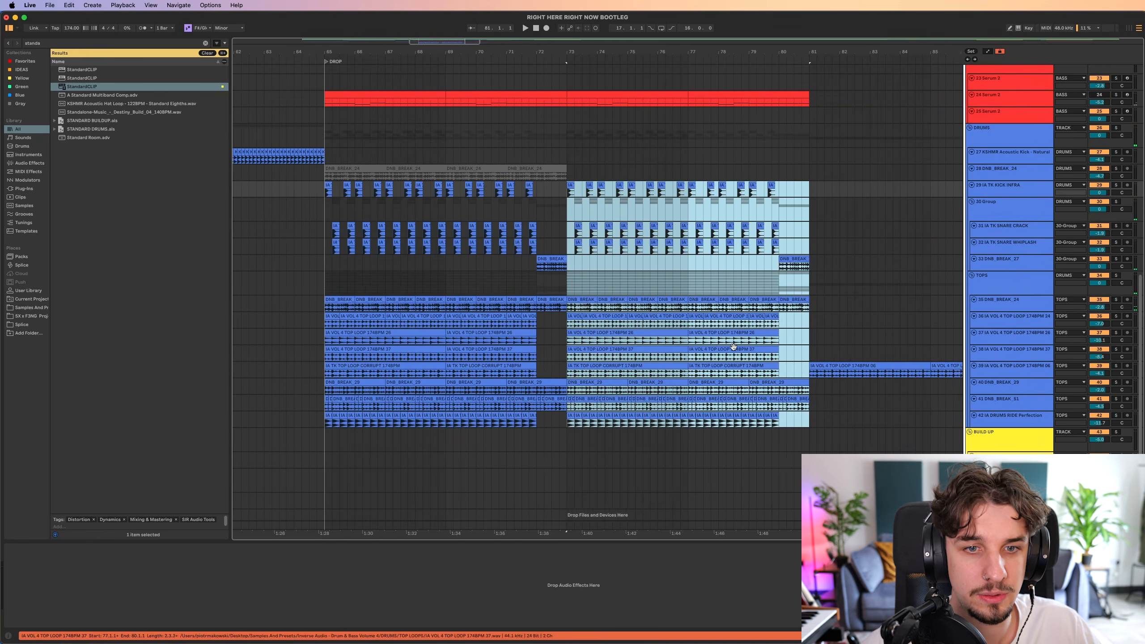
Cut the last beat before bar 81, from 80.4, out of the DNB_BREAK clips in the TOPS group.
left_click(772, 266)
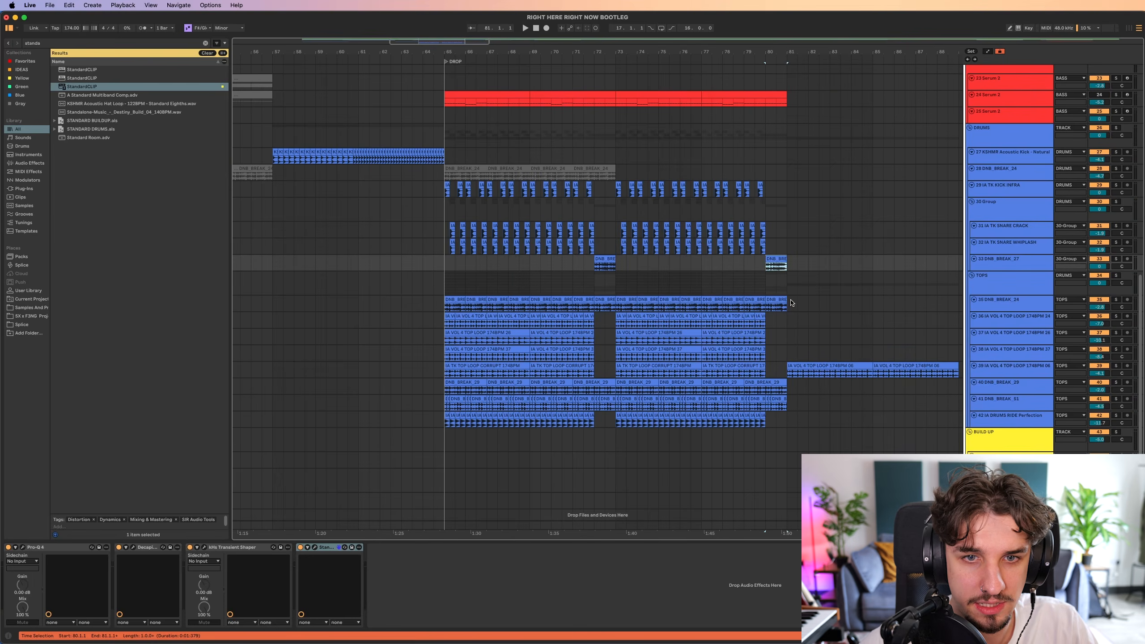
scroll(792, 303, "up", 5)
left_click_drag(723, 308, 724, 309)
left_click_drag(724, 308, 780, 308)
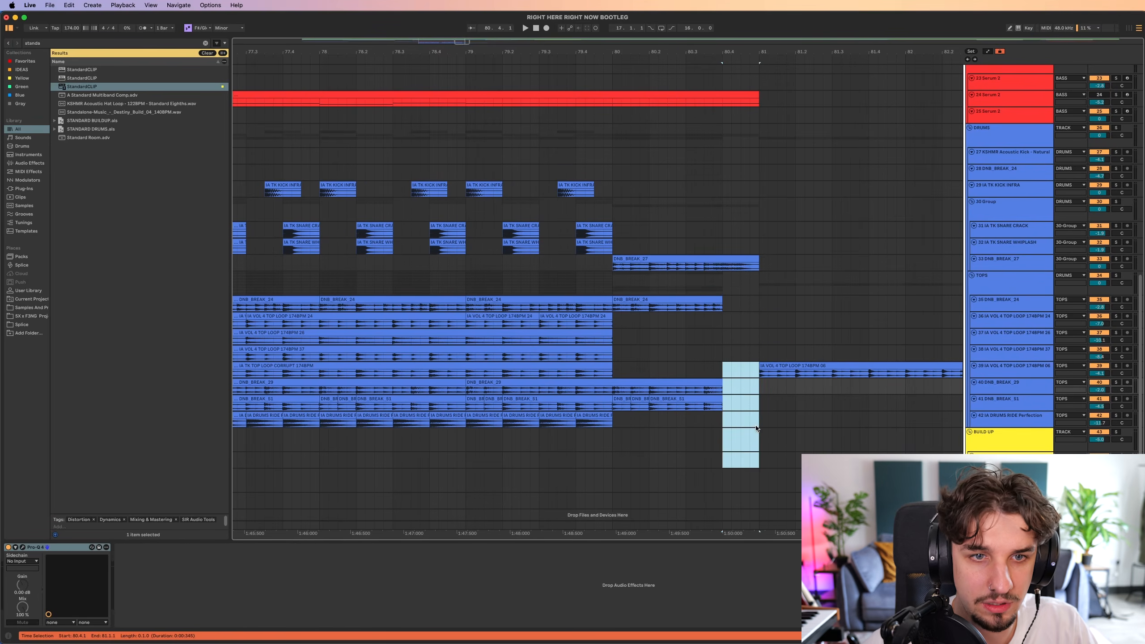
Repeat short slices of DNB_BREAK_27 from 80.4 so the second fill runs slightly past bar 81.
left_click(503, 266)
key("space")
left_click_drag(601, 273, 608, 273)
left_click_drag(715, 303, 689, 308)
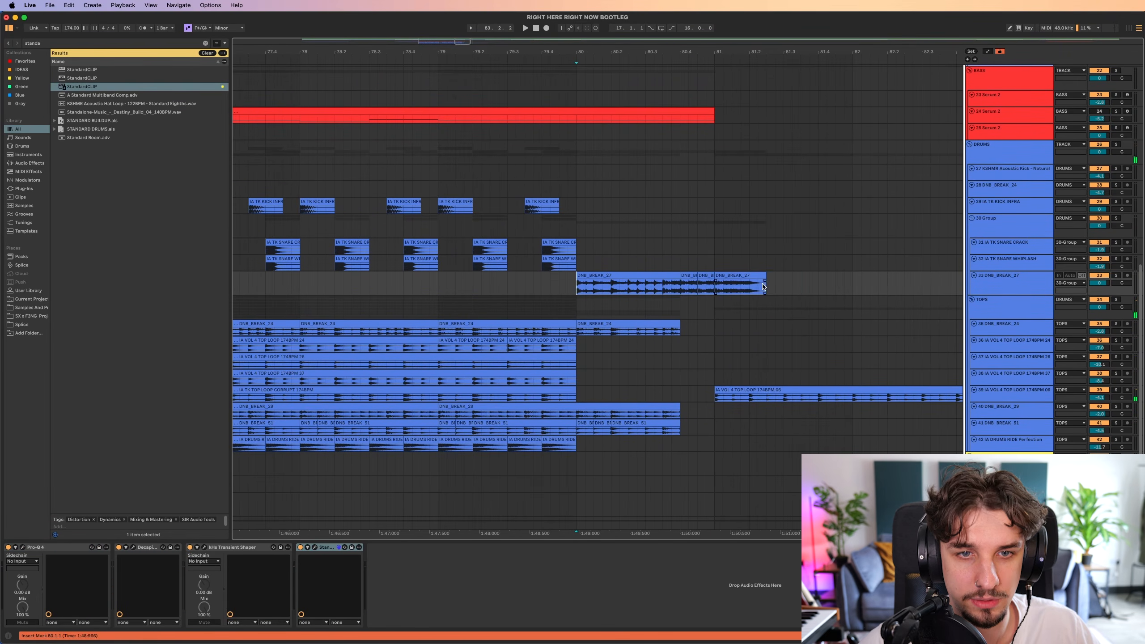
Play the drums from 79.2.4 through the reworked DNB_BREAK_27 fill into bar 81.
left_click(499, 286)
key("space")
left_click_drag(613, 284, 564, 278)
scroll(531, 294, "down", 1)
scroll(563, 278, "down", 5)
left_click_drag(646, 315, 734, 286)
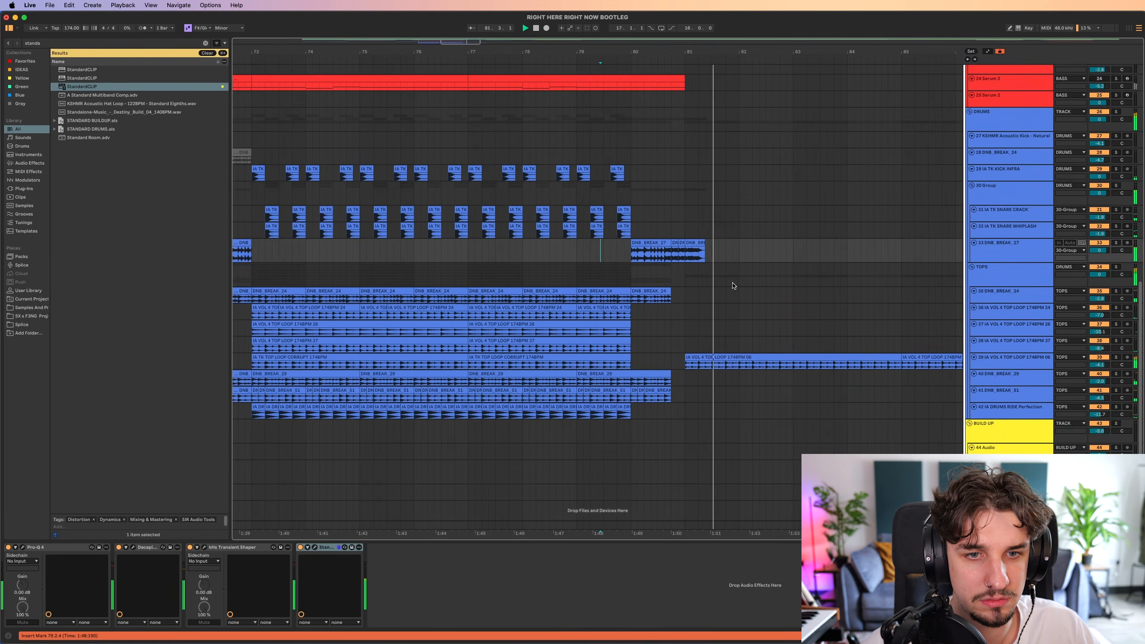
Add an audio track above DNB_BREAK_29, move the IA VOL 4 top loop at bar 81 onto it, and play it.
scroll(730, 293, "down", 5)
key("super+t")
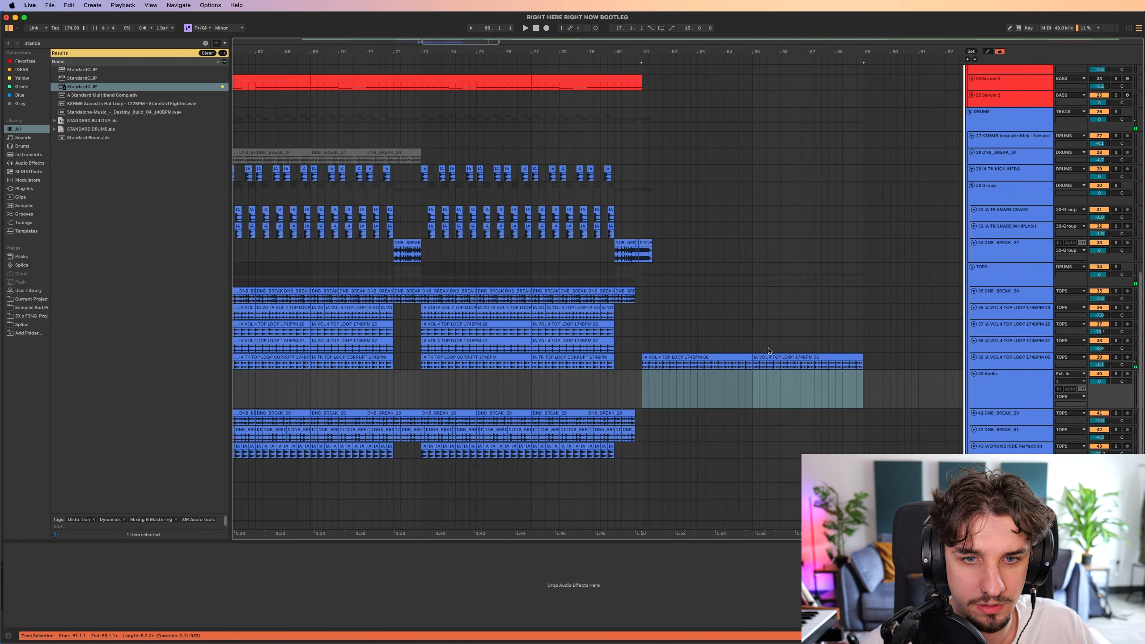
left_click(766, 355)
left_click(719, 356, "shift")
key("super+x")
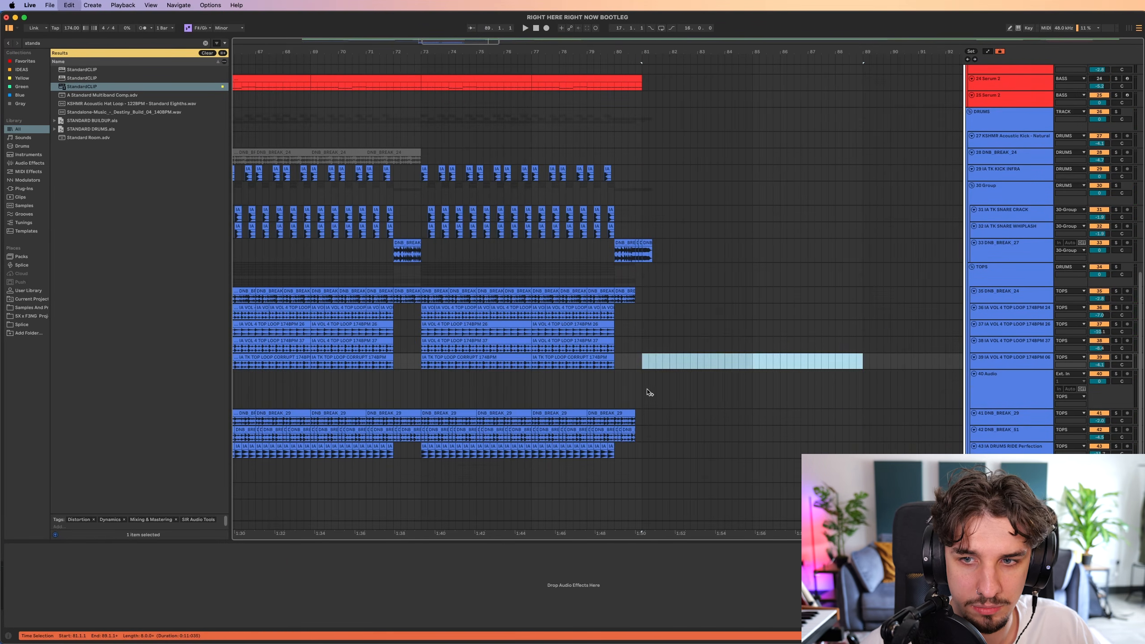
left_click(644, 394)
key("super+v")
left_click(643, 394)
key("space")
Load Decapitator on the TOPS group and try moving it to the start of the device chain.
left_click_drag(722, 364, 695, 324)
left_click_drag(667, 360, 698, 361)
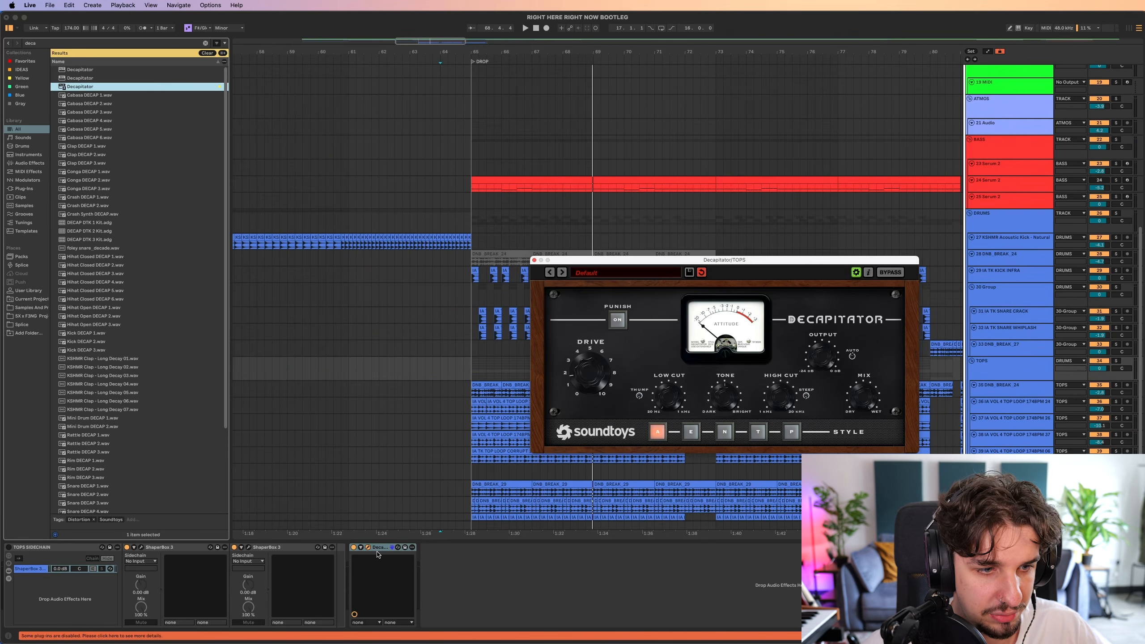
left_click_drag(378, 548, 47, 569)
left_click_drag(342, 386, 309, 383)
key("super+z")
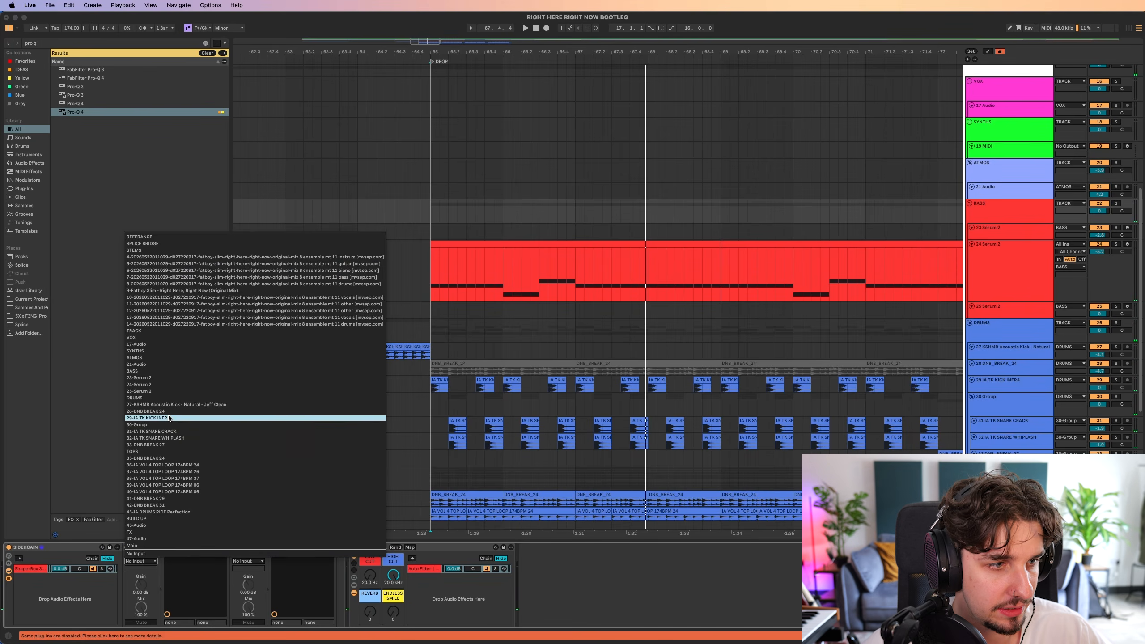
Set the first ShaperBox sidechain input in the BASS group to 29-IA TK KICK INFRA and open the second one's input choices.
left_click(169, 418)
left_click(249, 562)
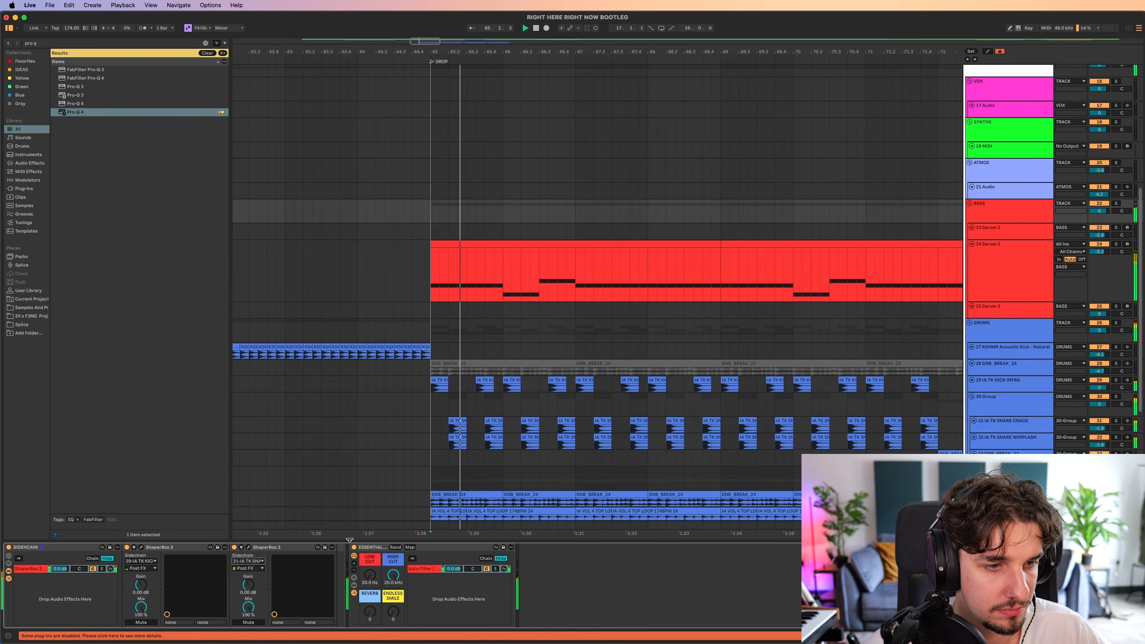
key("super+alt+l")
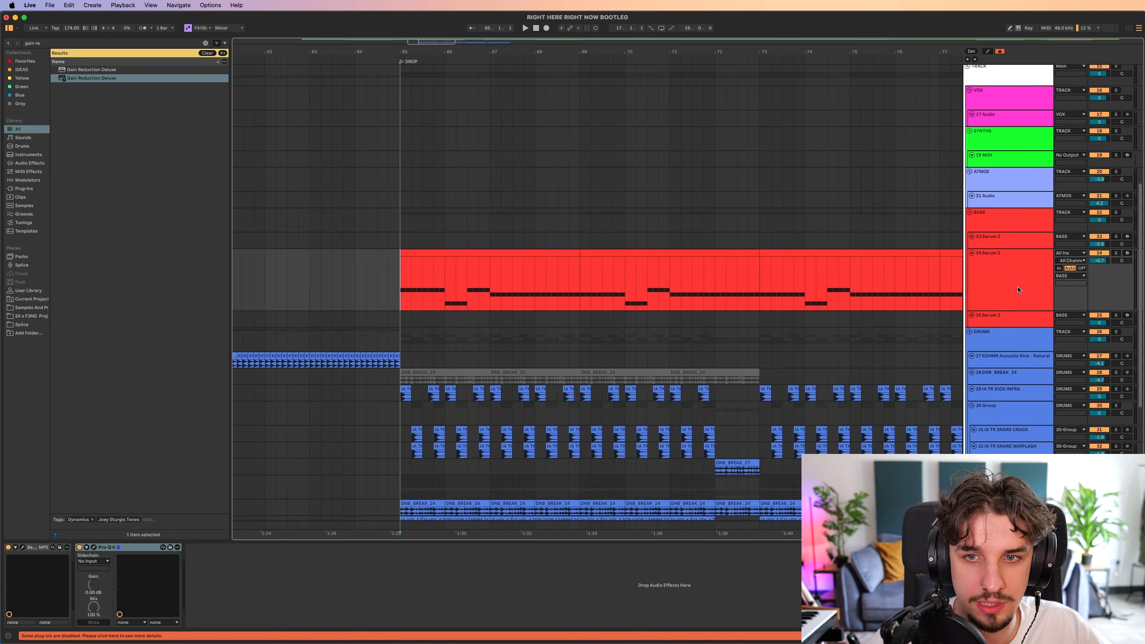
Add a MIDI track below 24 Serum 2 with Serum 2 and the bass notes, and set oscillator A's octave to -2.
key("super+shift+t")
scroll(760, 271, "down", 5)
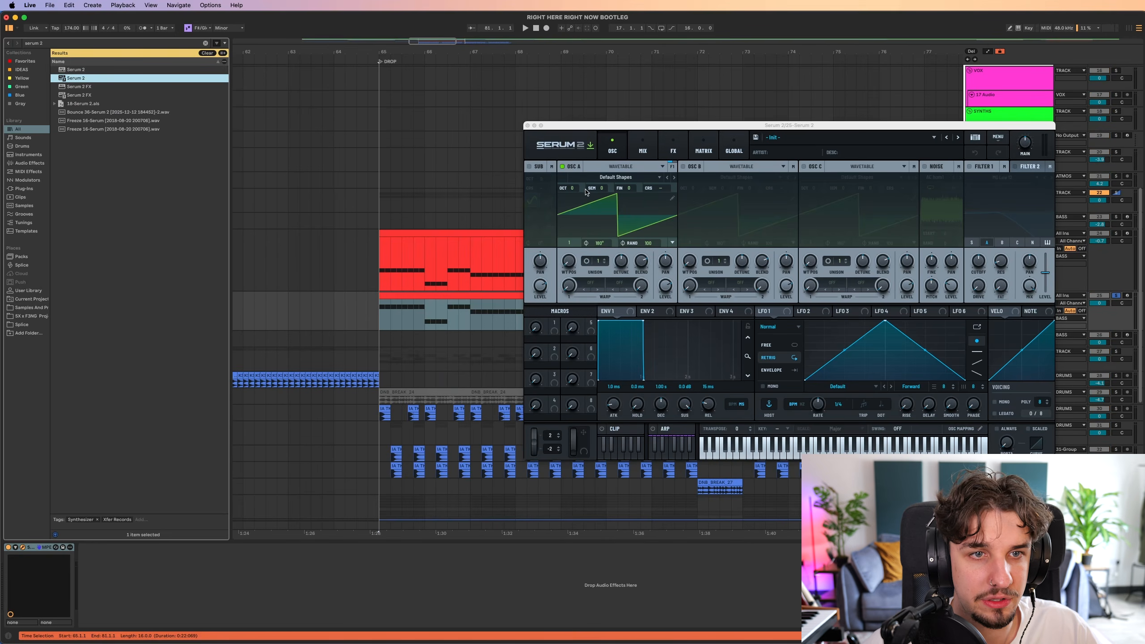
left_click_drag(569, 189, 570, 254)
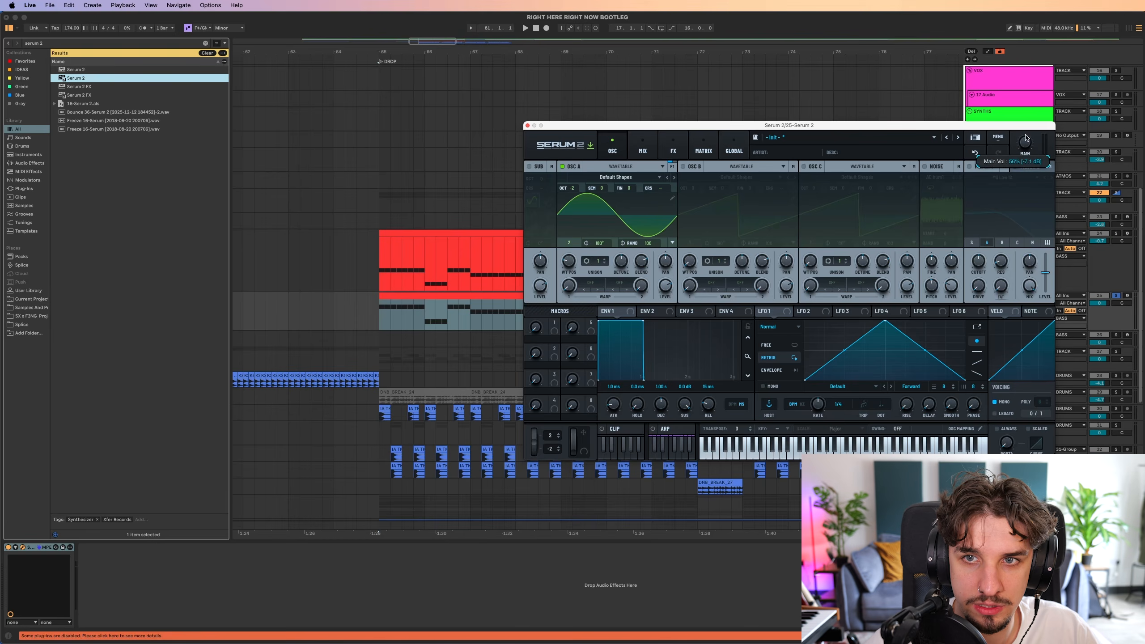
Play the sine sub layer together with the main bass and drums from bar 65 and close the synth.
key("space")
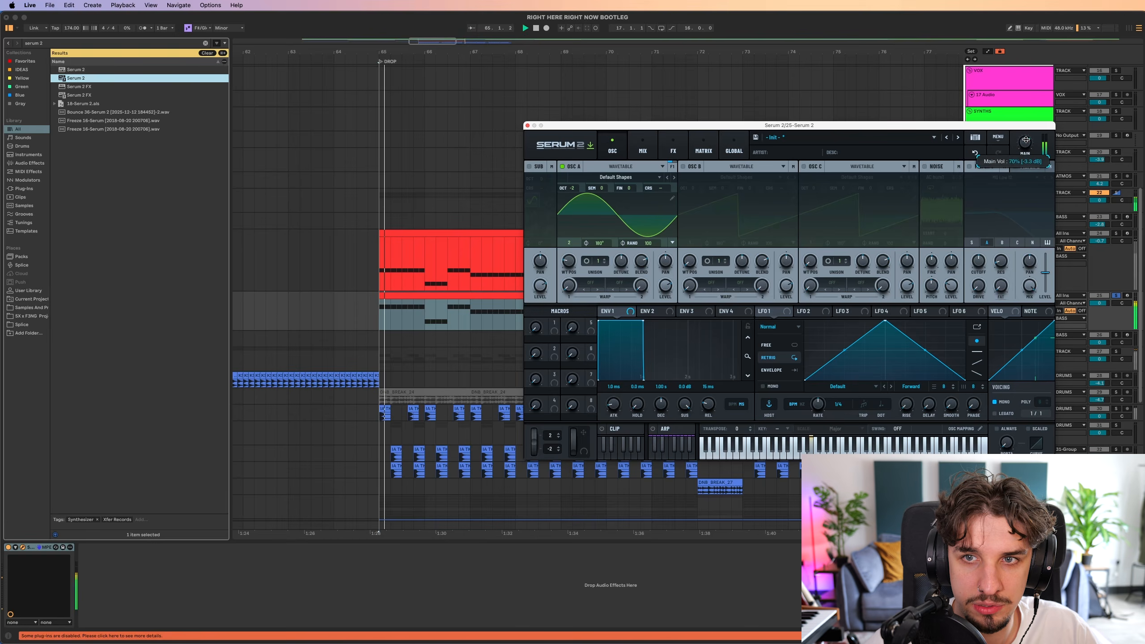
left_click(535, 125)
left_click(870, 302)
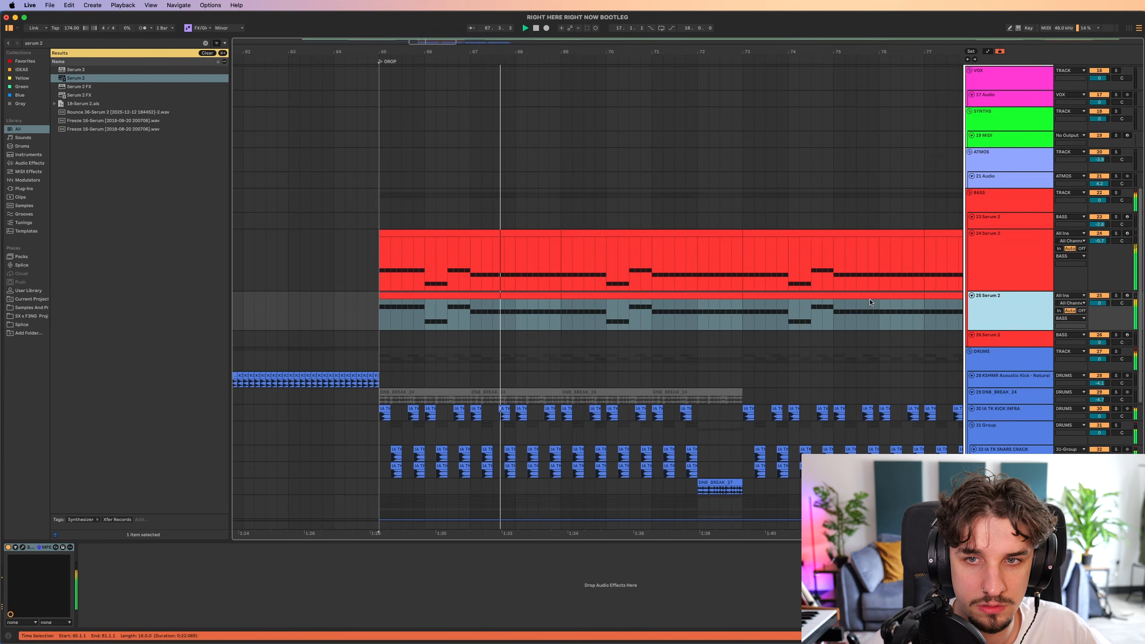
left_click(985, 269)
scroll(726, 281, "right", 2)
scroll(726, 281, "down", 1)
scroll(488, 289, "up", 1)
left_click(325, 272)
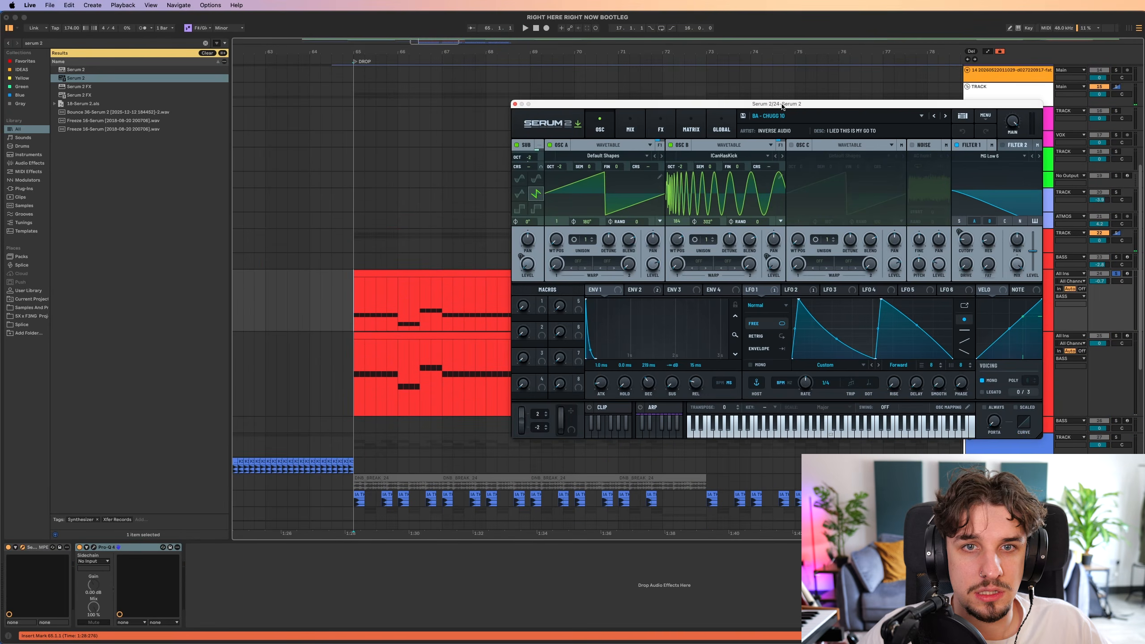
Load the BA - CHUGG 10 preset from IA - SPECTRE VOL.2's Bass Chug folder on 24 Serum 2 and play it.
left_click_drag(782, 105, 633, 148)
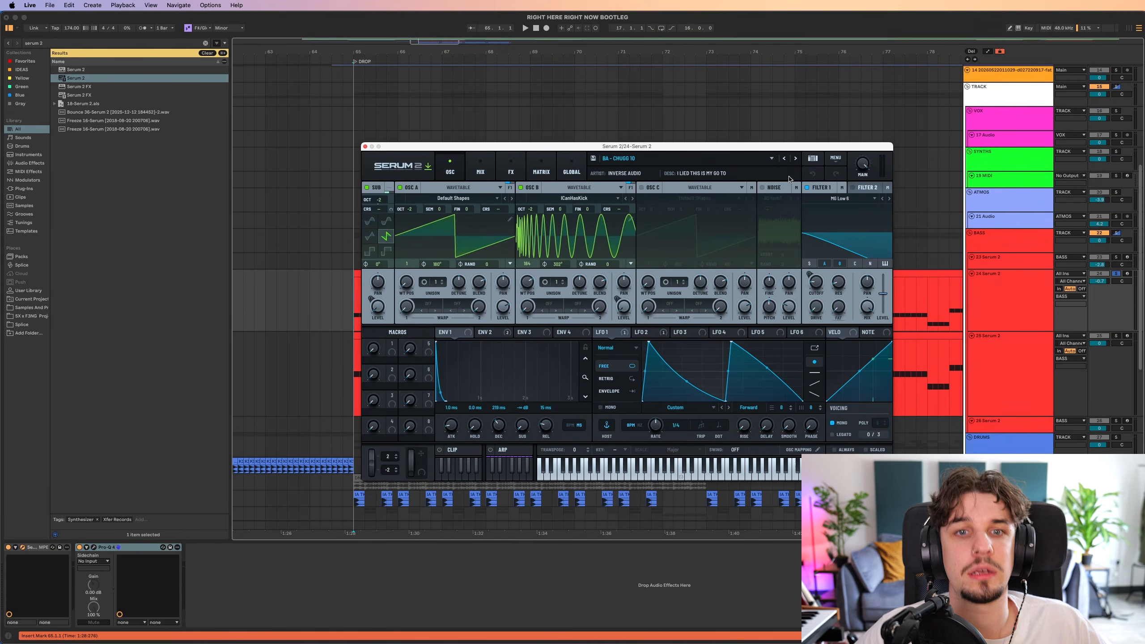
left_click(723, 159)
mouse_move(690, 221)
mouse_move(803, 229)
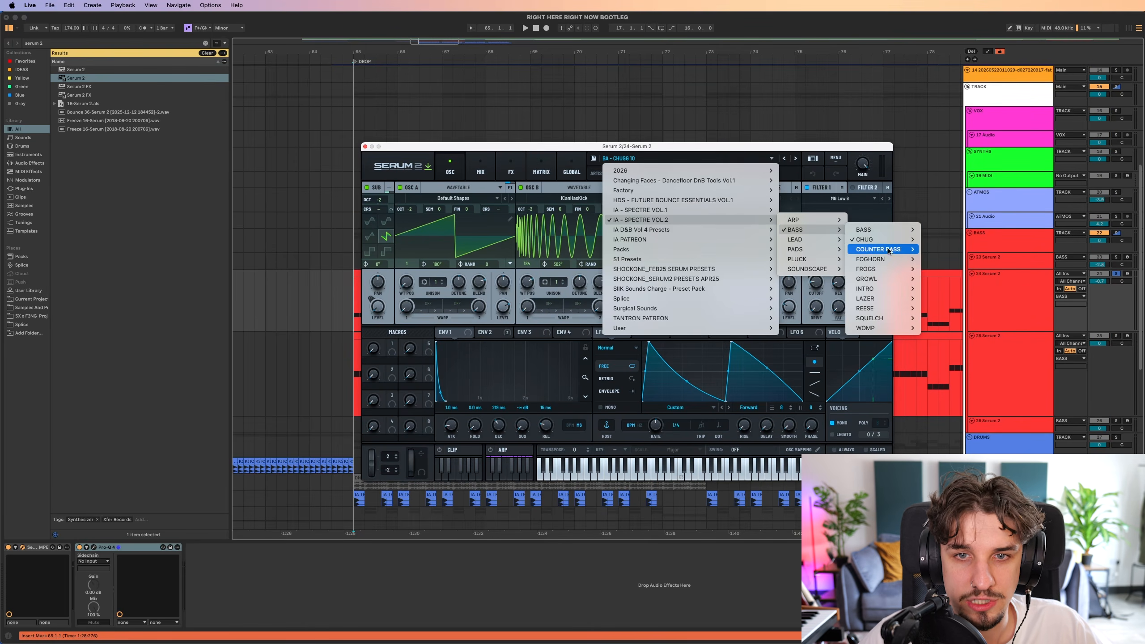
mouse_move(884, 239)
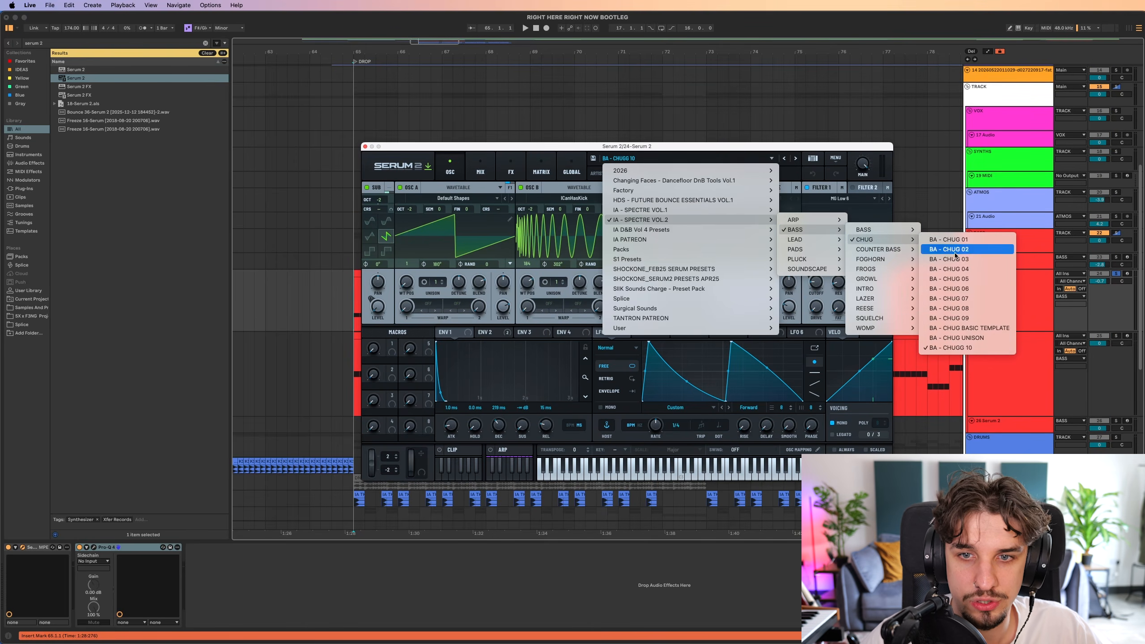
left_click(968, 352)
key("space")
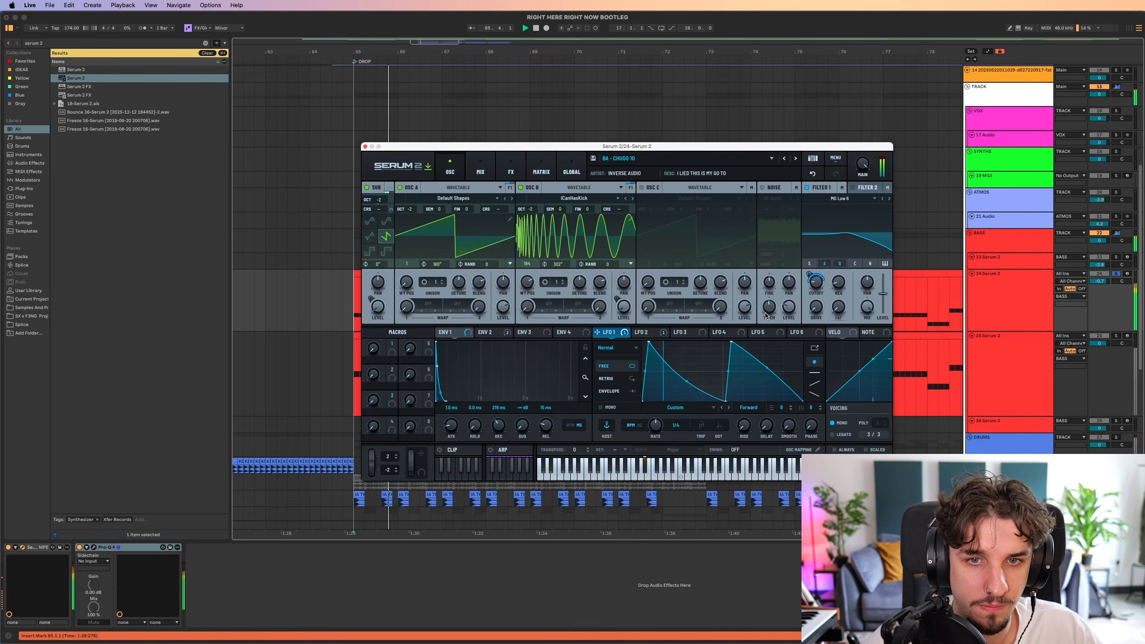
Adjust the Notch 24 effect filter's resonance in 24 Serum 2 and rename macro 1 as OPEN.
left_click(511, 169)
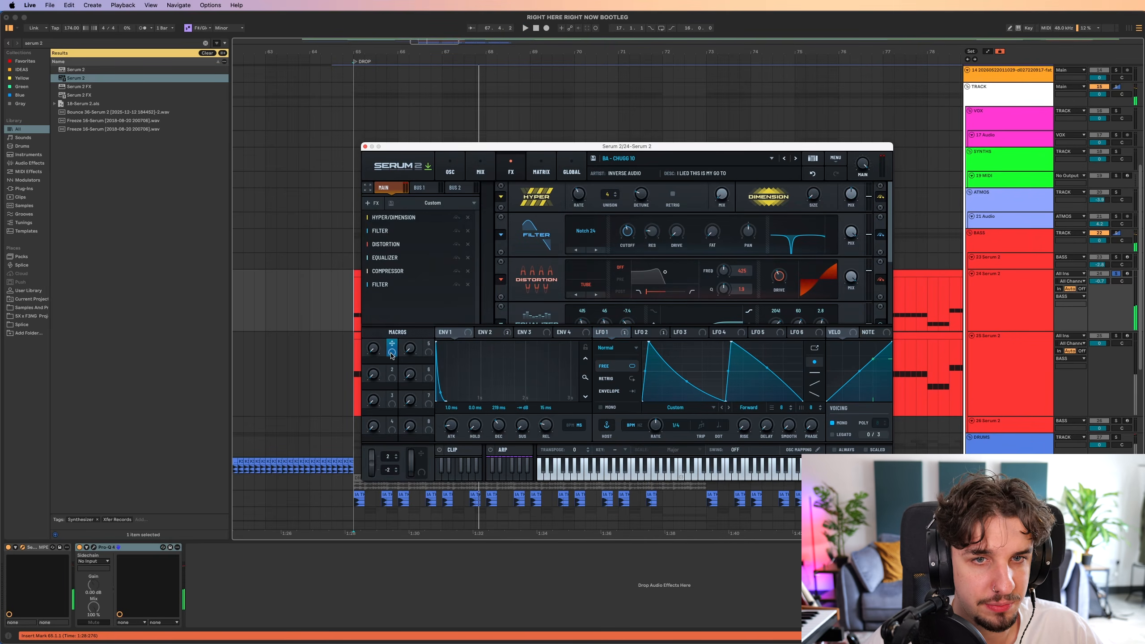
left_click_drag(651, 243, 651, 233)
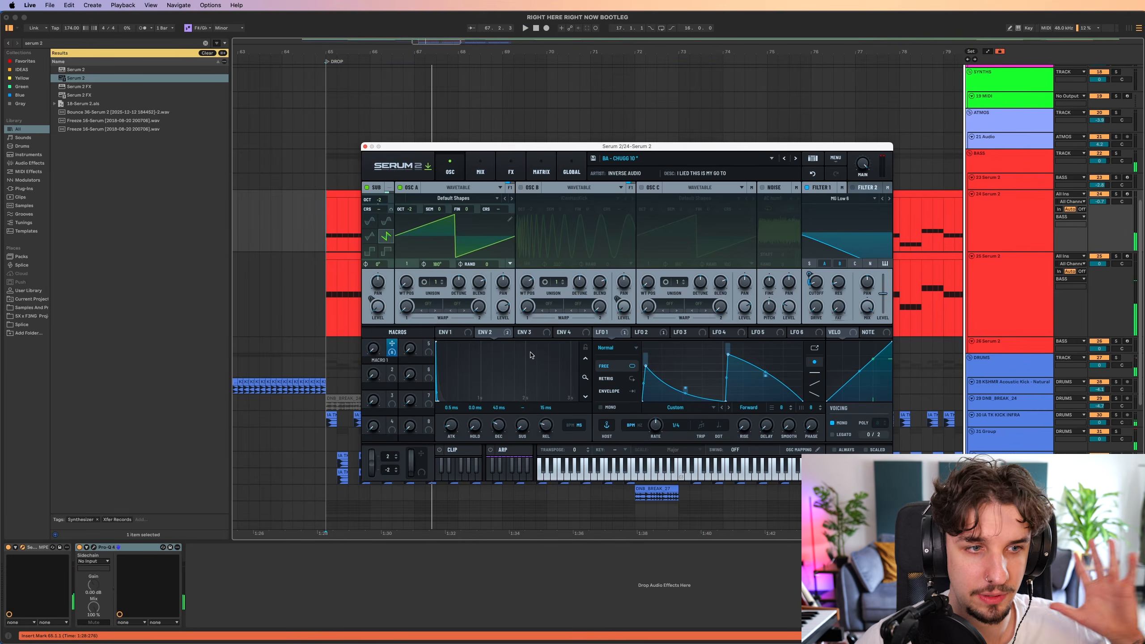
double_click(390, 362)
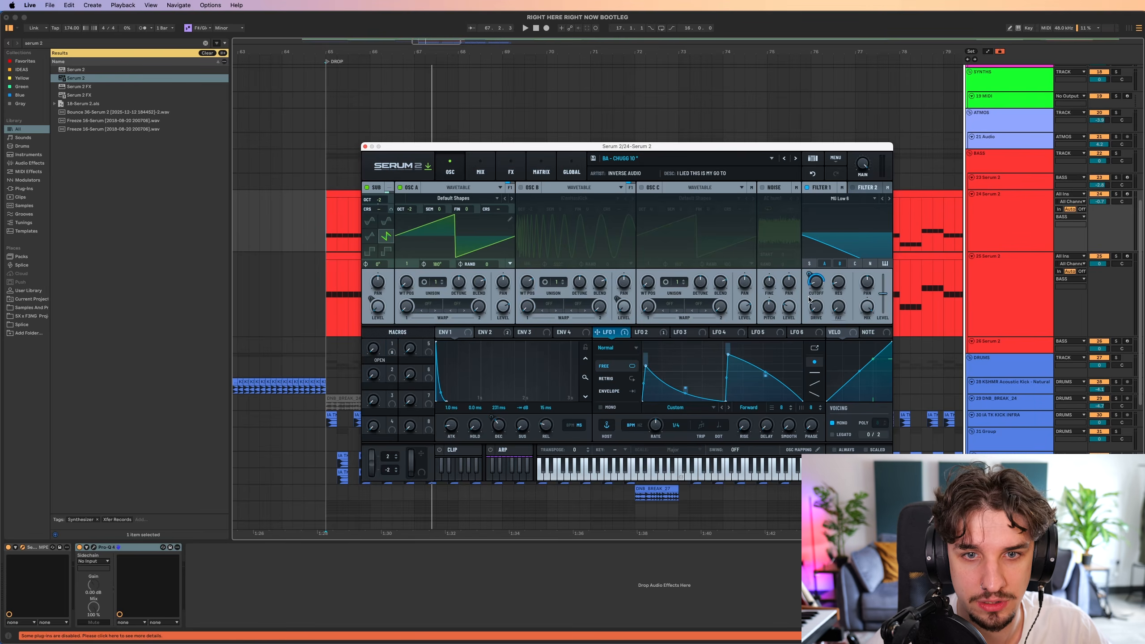
Play the bass from bar 65 and sweep the OPEN macro up and back down.
left_click(511, 167)
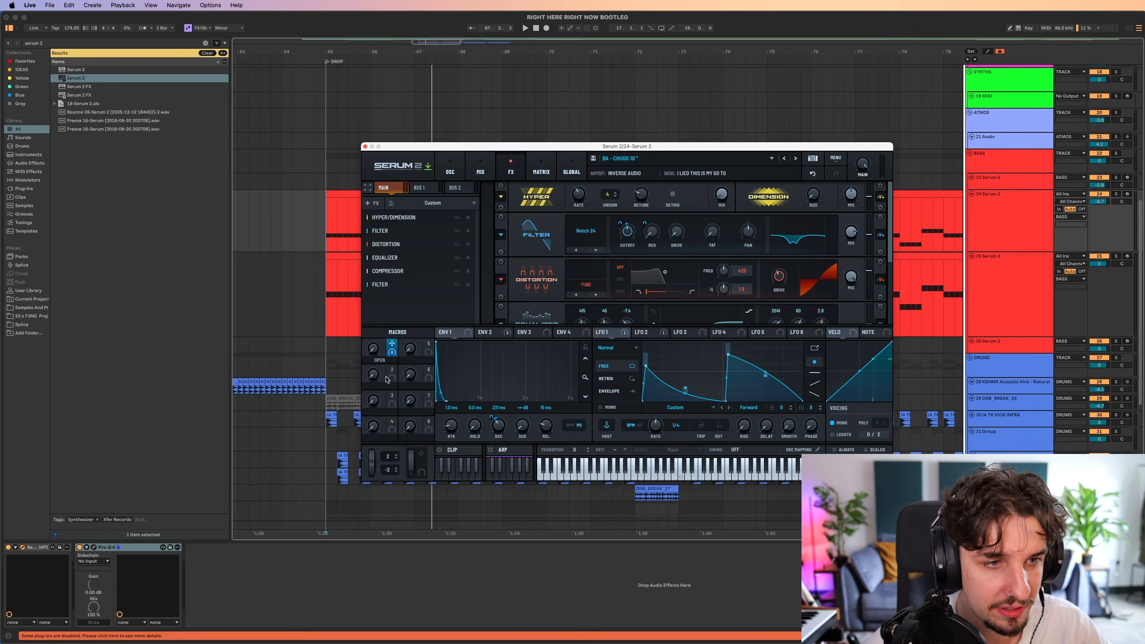
key("space")
left_click_drag(374, 354, 378, 242)
left_click_drag(388, 187, 396, 550)
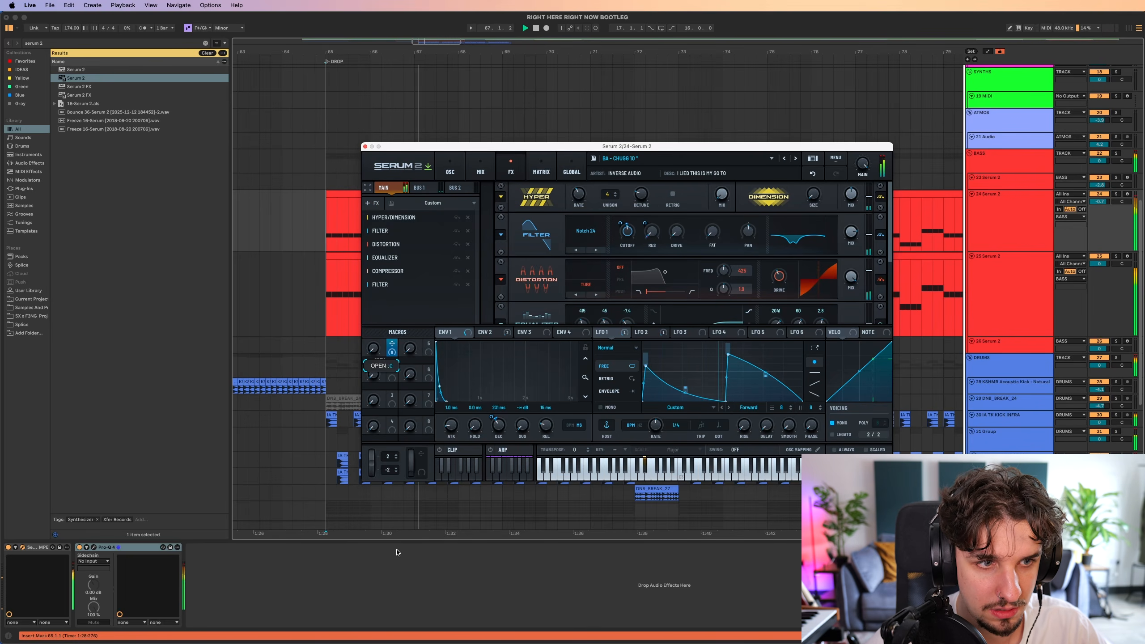
key("space")
Toggle the bass track's solo, repeat the OPEN macro sweep during playback, and return to the oscillator view.
key("s")
key("space")
left_click_drag(375, 351, 370, 271)
left_click_drag(370, 217, 370, 539)
key("space")
left_click(451, 167)
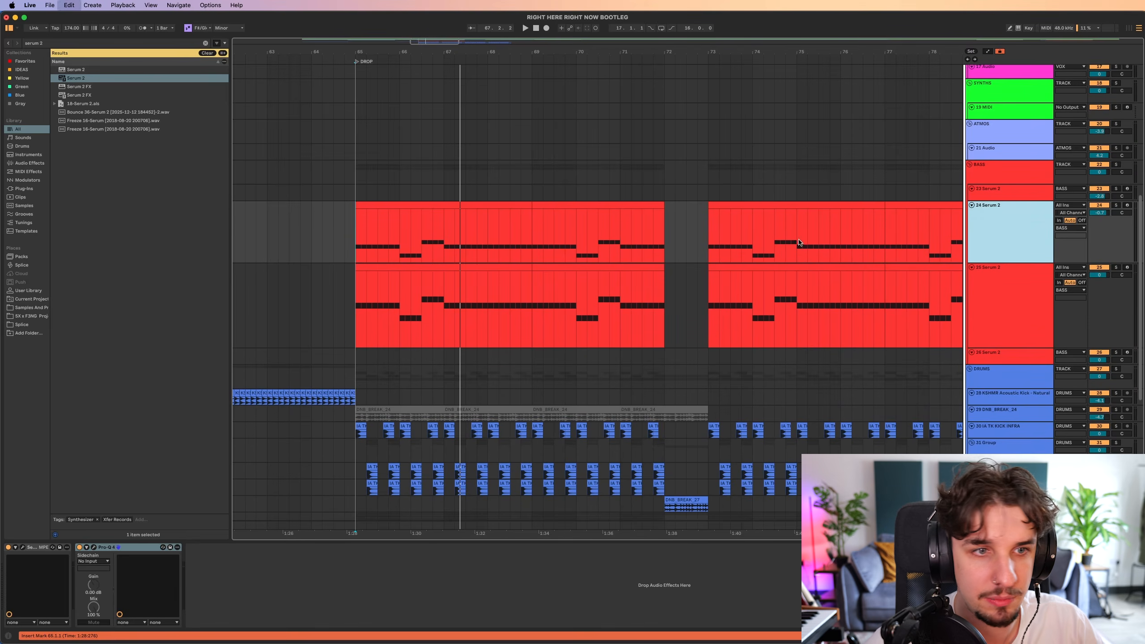
Duplicate the 24 Serum 2 track and delete every other note in the duplicate's first clip at bar 65.
key("super+d")
left_click(345, 292)
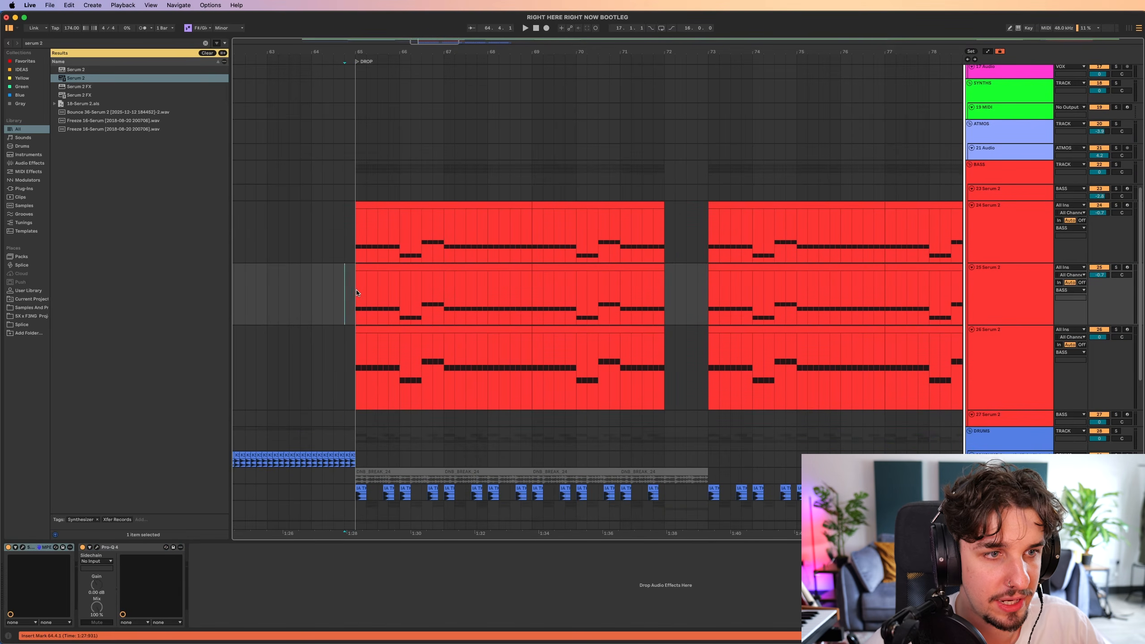
double_click(425, 270)
double_click(197, 493)
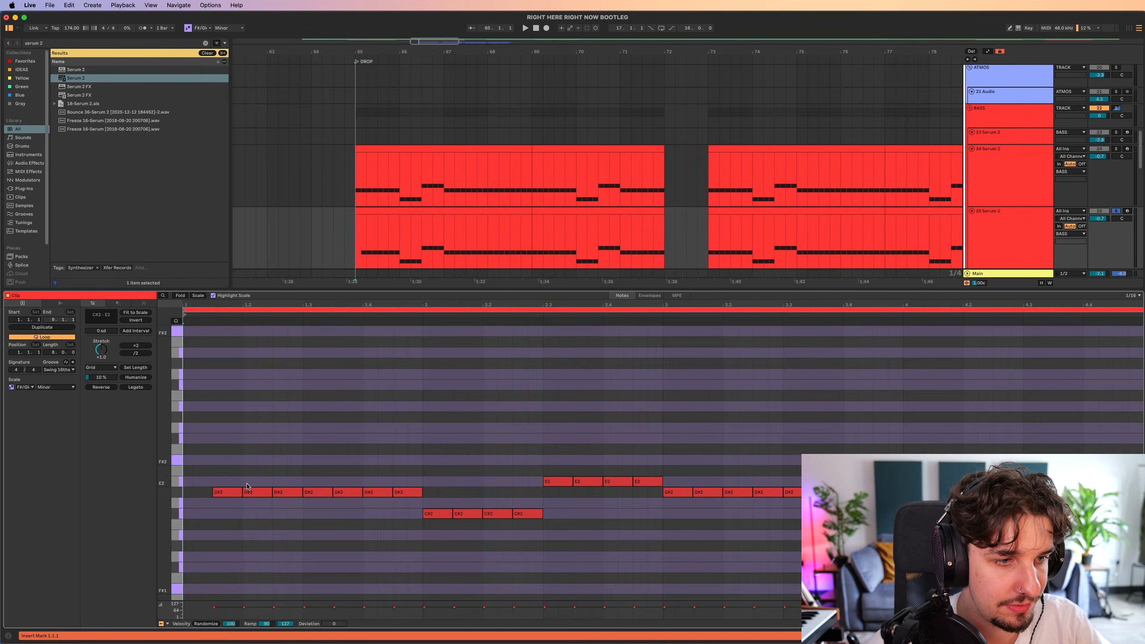
double_click(258, 492)
double_click(318, 492)
double_click(378, 493)
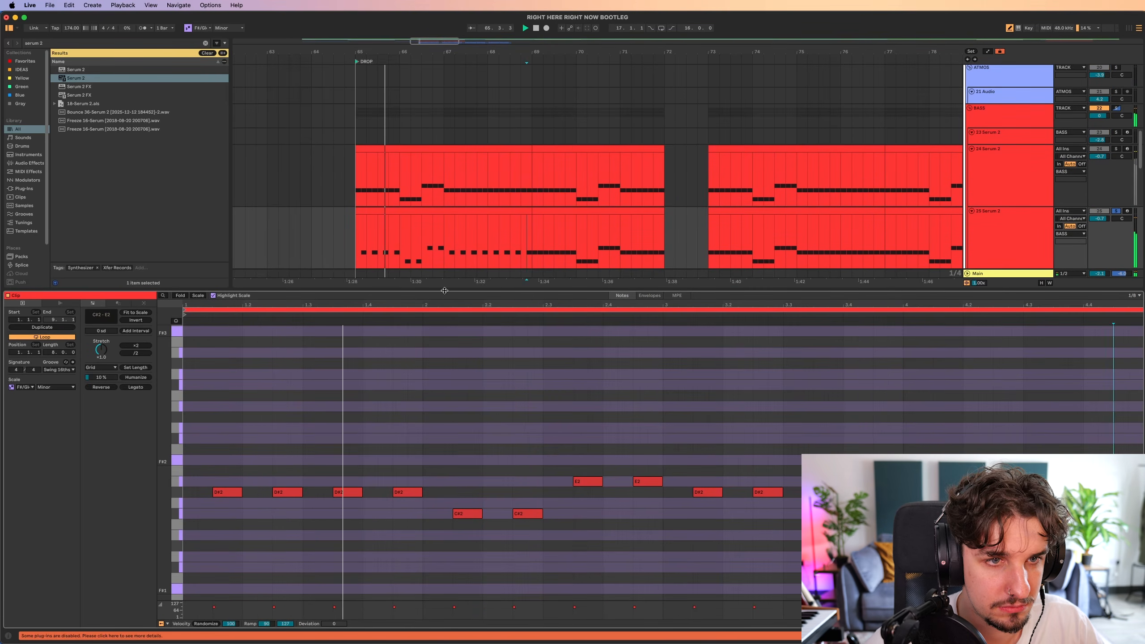
key("super+alt+l")
Duplicate the thinned four-bar clip directly after itself and switch on oscillator B in 25 Serum 2.
left_click(493, 212)
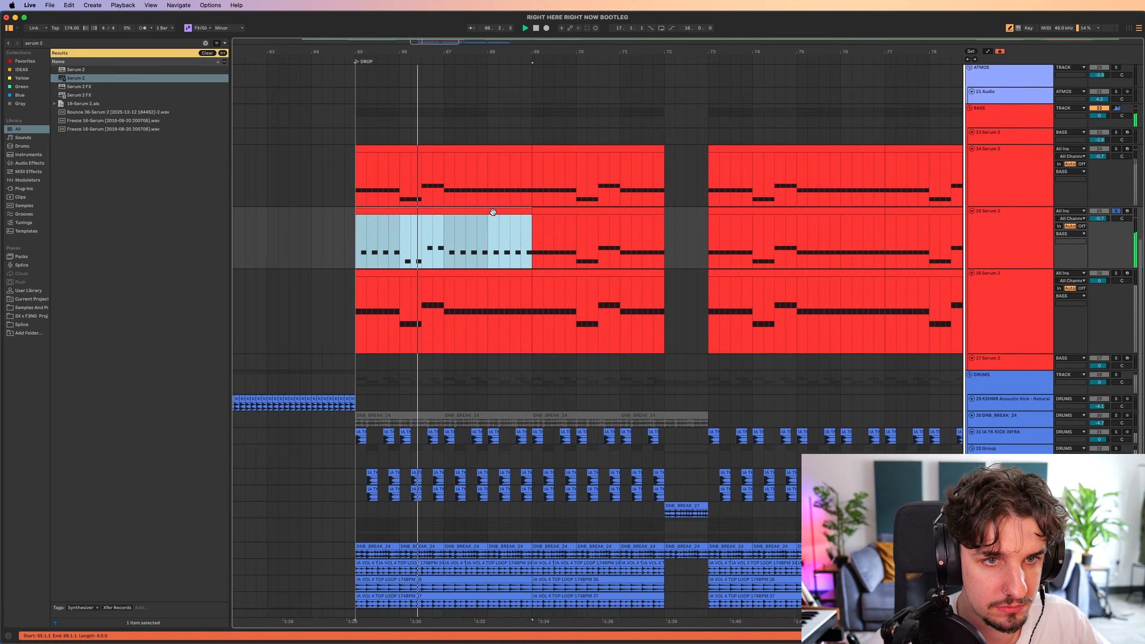
key("super+d")
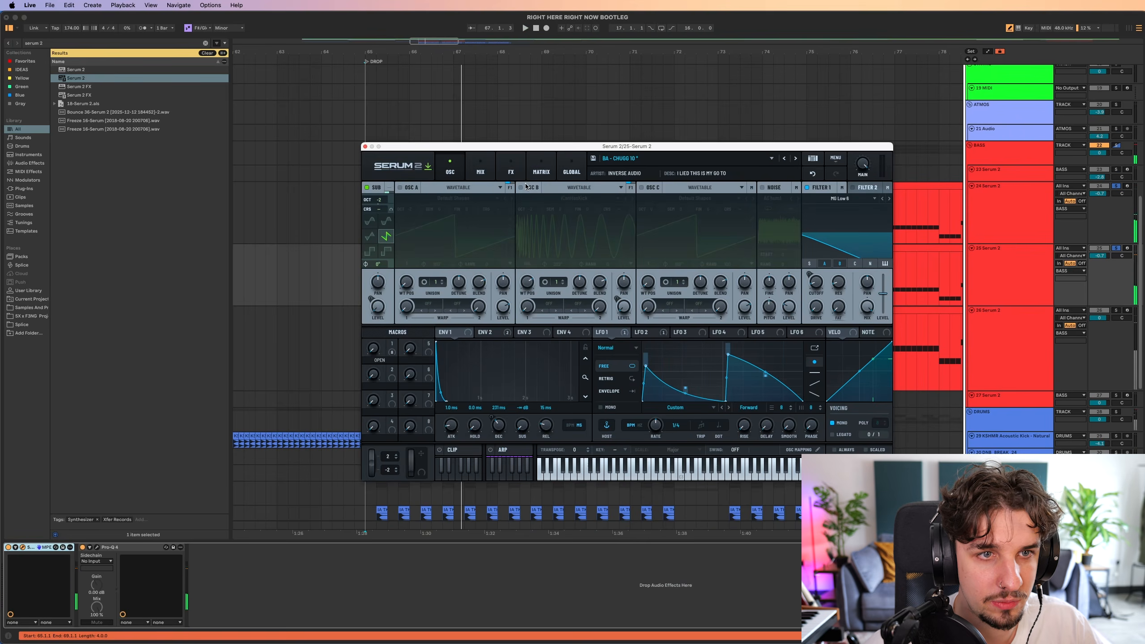
left_click(522, 187)
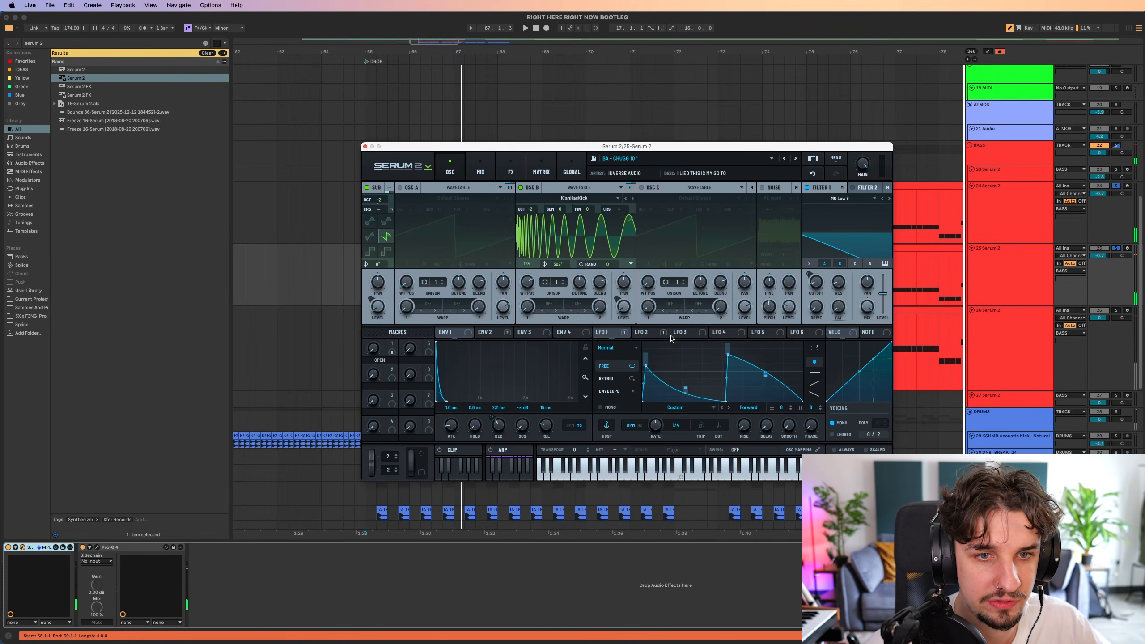
left_click(651, 332)
key("space")
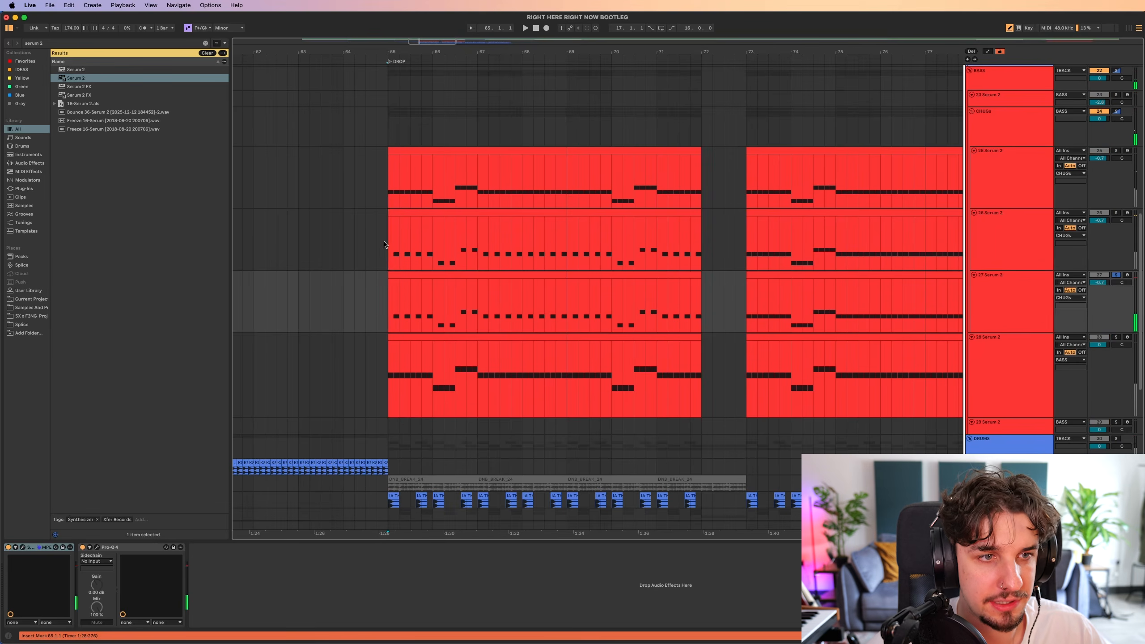
Play 26 Serum 2 in the CHUGs group from bar 65, alone and layered with 25 Serum 2.
key("space")
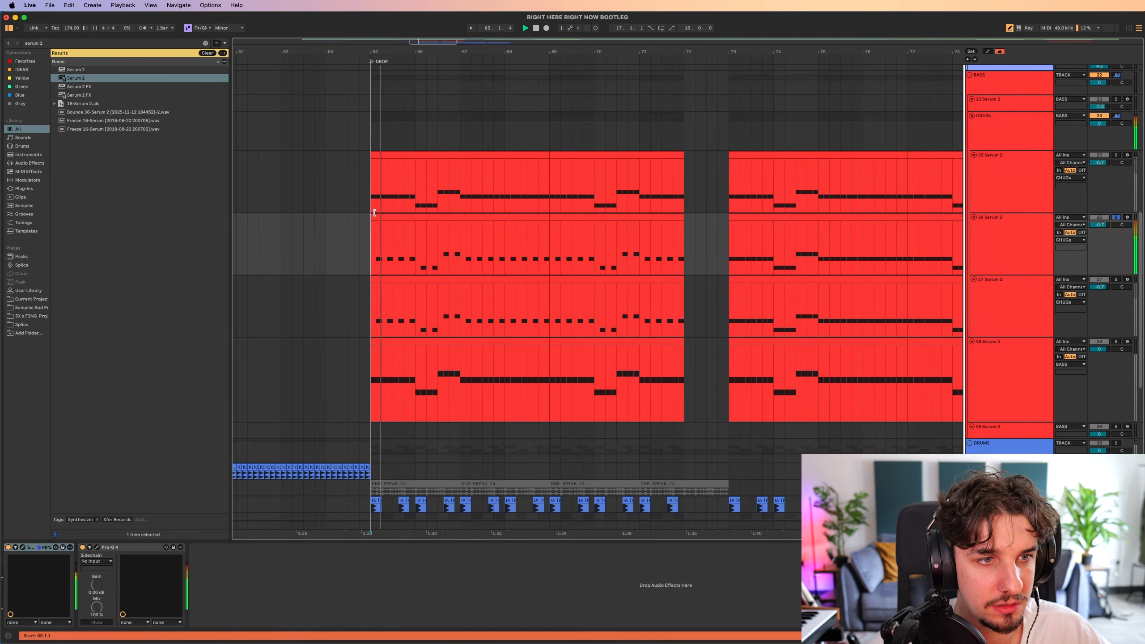
left_click(372, 133)
key("space")
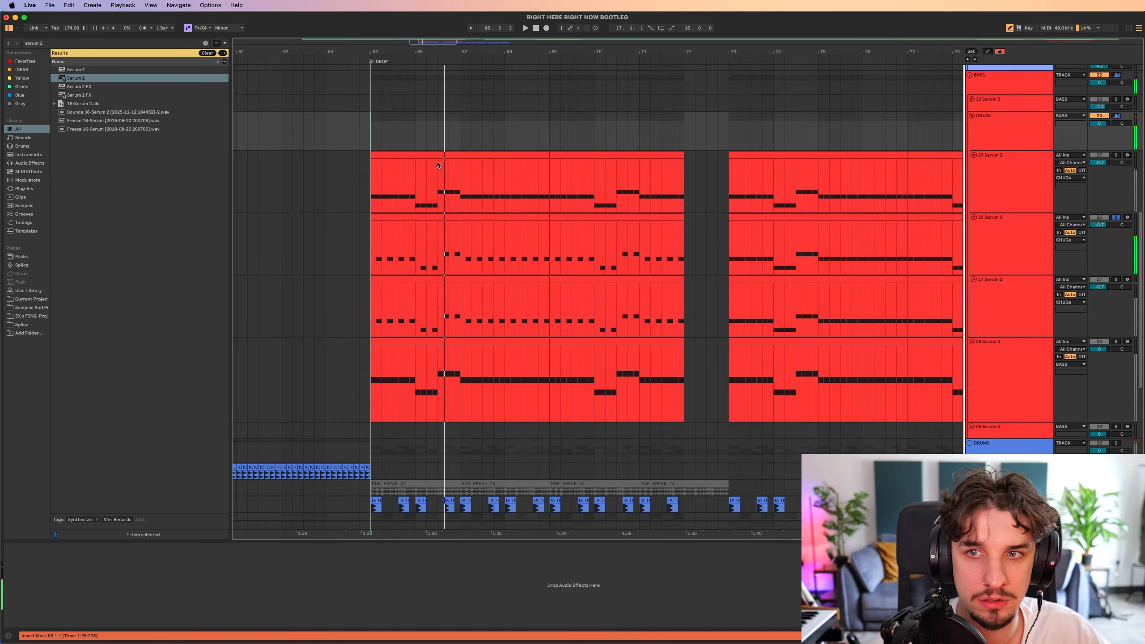
left_click(369, 185)
key("space")
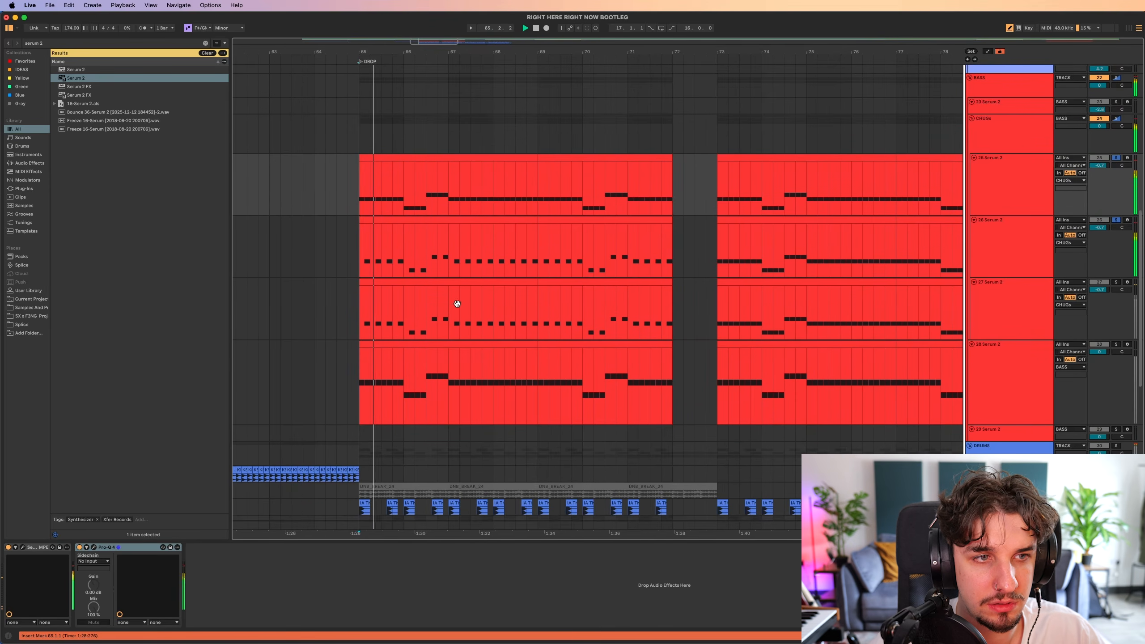
Solo 27 Serum 2 and load the BA - WIDER preset from IA - SPECTRE VOL.1's BASS folder.
left_click(357, 301)
key("s")
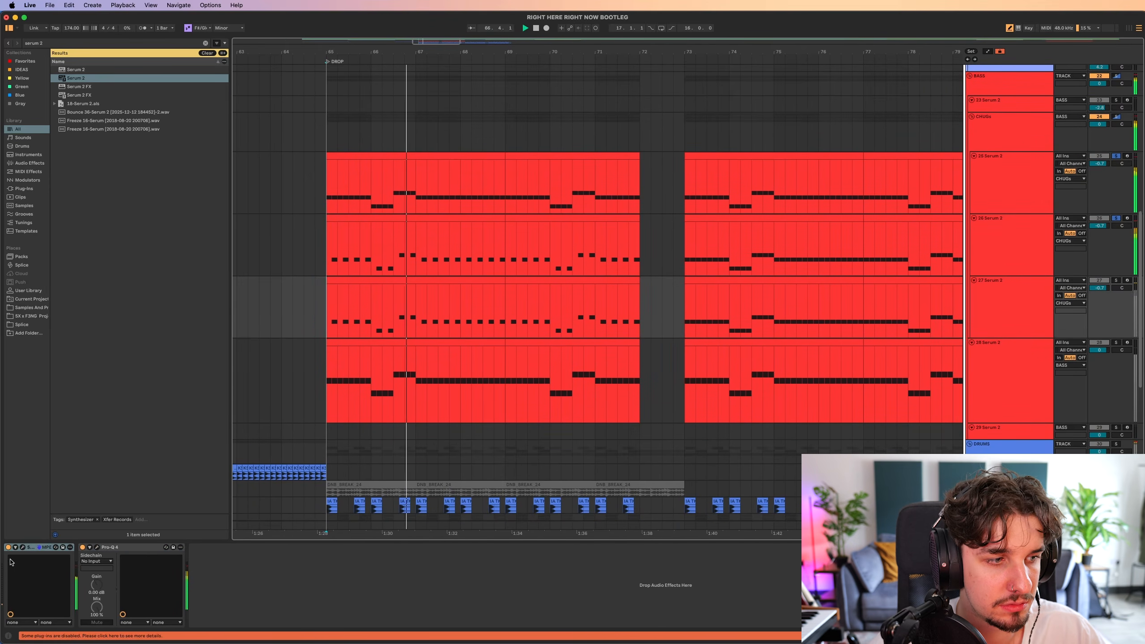
left_click(22, 547)
key("space")
left_click(645, 161)
mouse_move(654, 209)
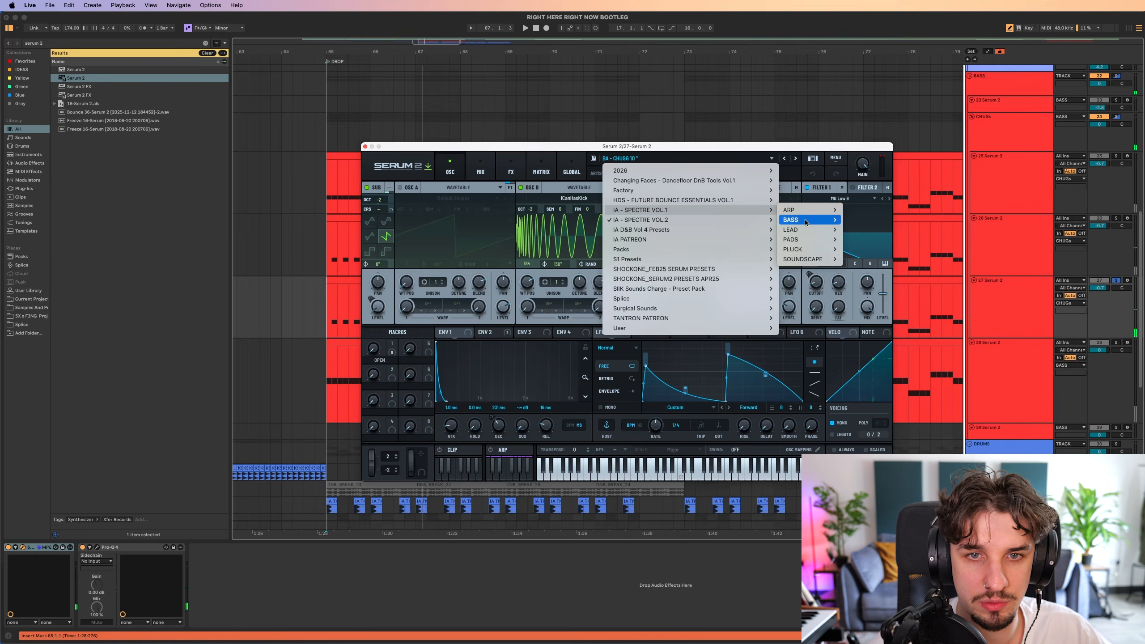
mouse_move(794, 220)
mouse_move(874, 232)
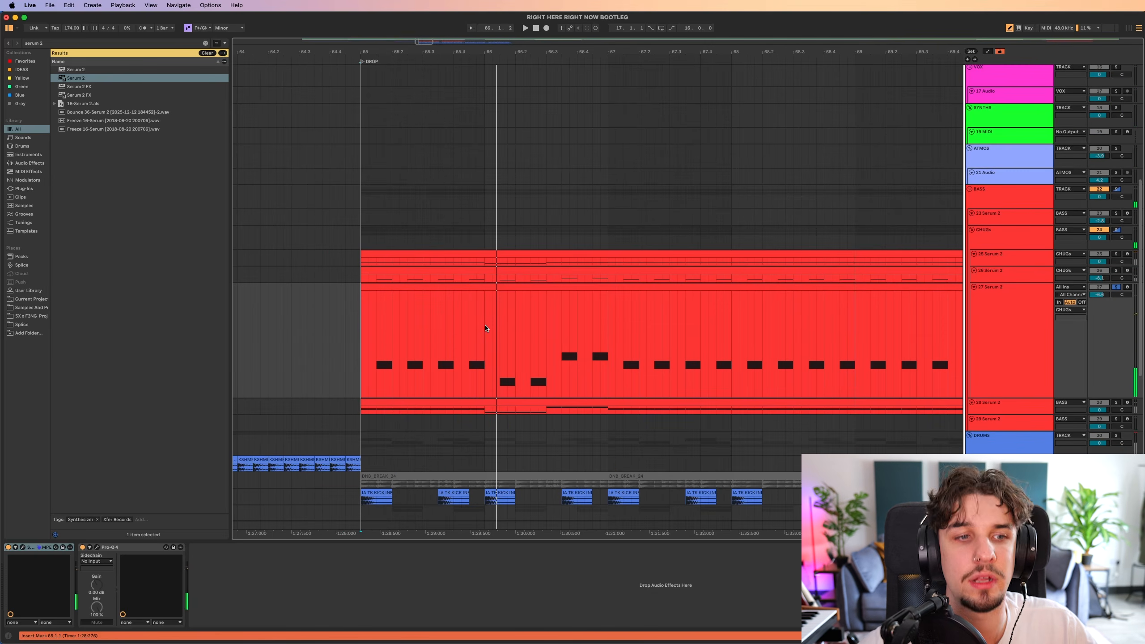
Play the BA - WIDER bass on 27 Serum 2 and examine its oscillators in the synth.
key("space")
left_click(23, 547)
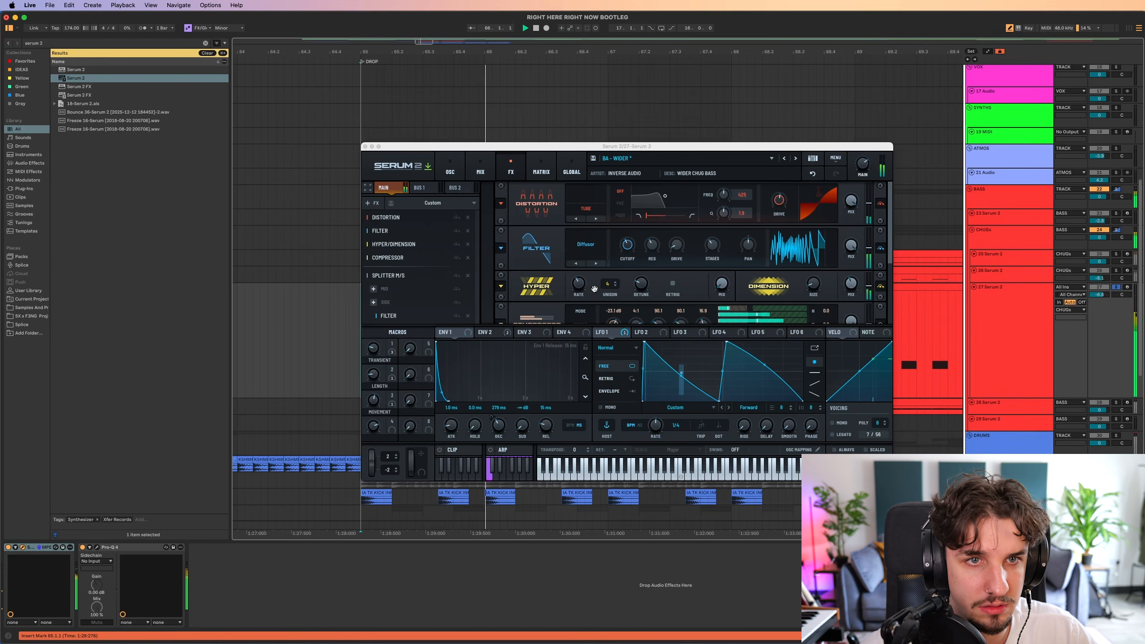
left_click(450, 169)
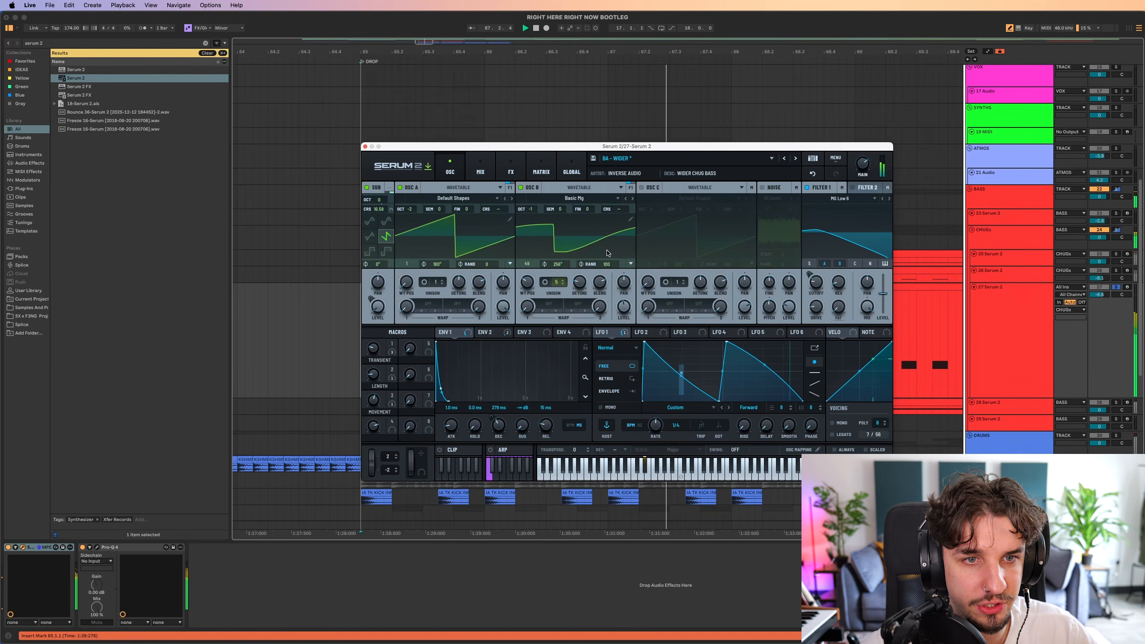
key("space")
left_click(365, 146)
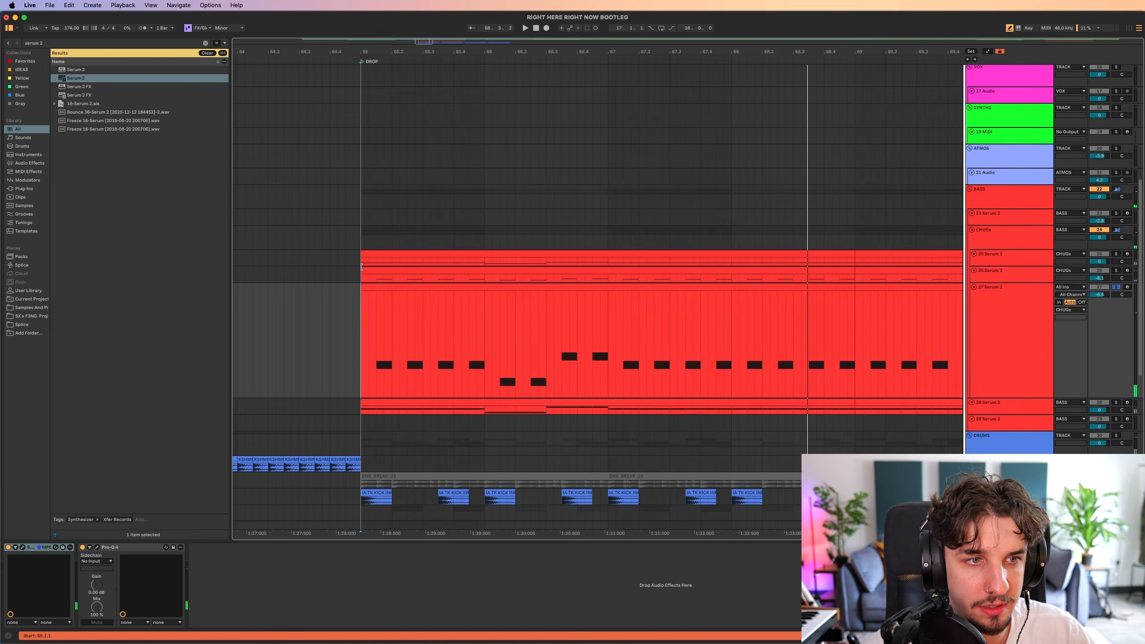
Solo the CHUGs group with 28 Serum 2, play them from bar 65 and check the master spectrum in SPAN.
left_click(360, 247)
left_click(357, 407)
key("s")
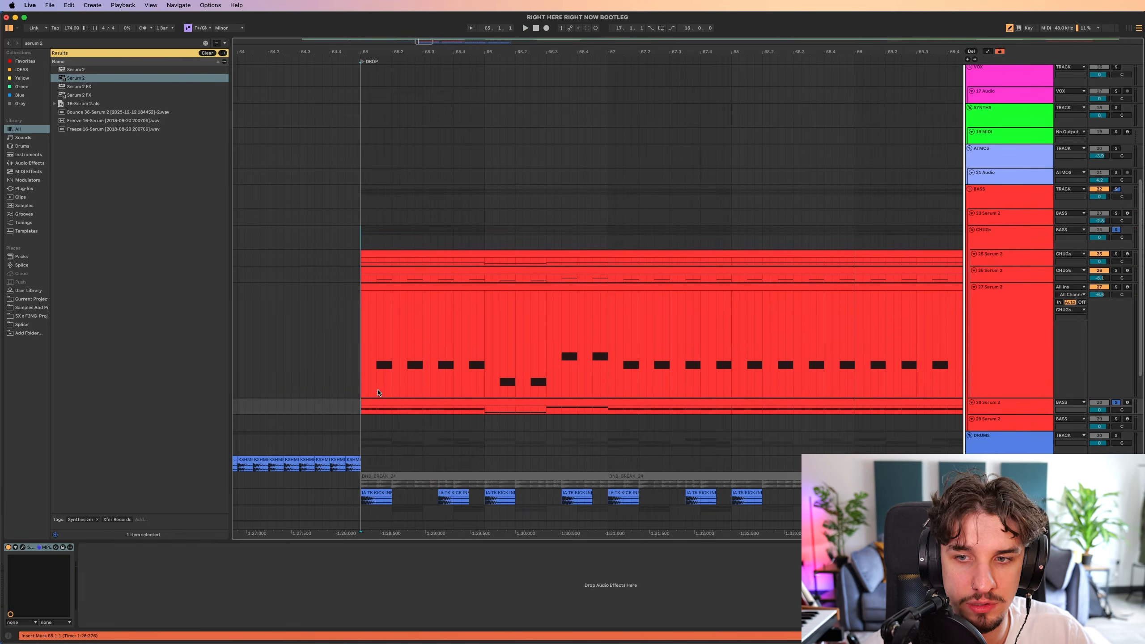
key("space")
scroll(513, 366, "right", 2)
scroll(513, 365, "down", 3)
scroll(516, 359, "left", 1)
scroll(514, 357, "up", 3)
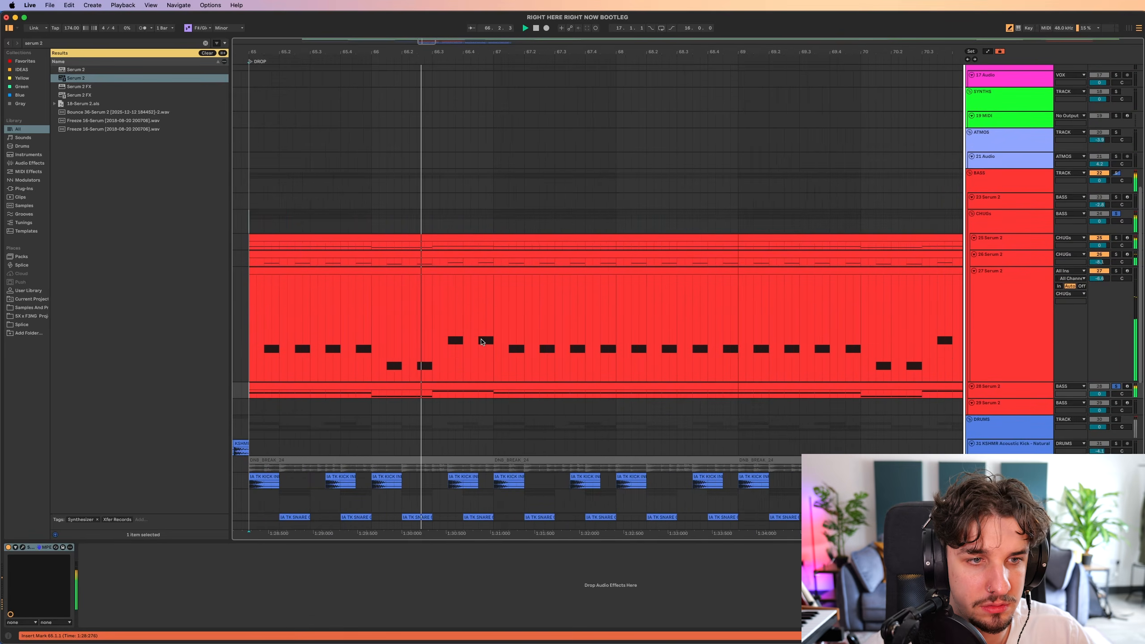
scroll(483, 338, "down", 3)
scroll(485, 328, "up", 1)
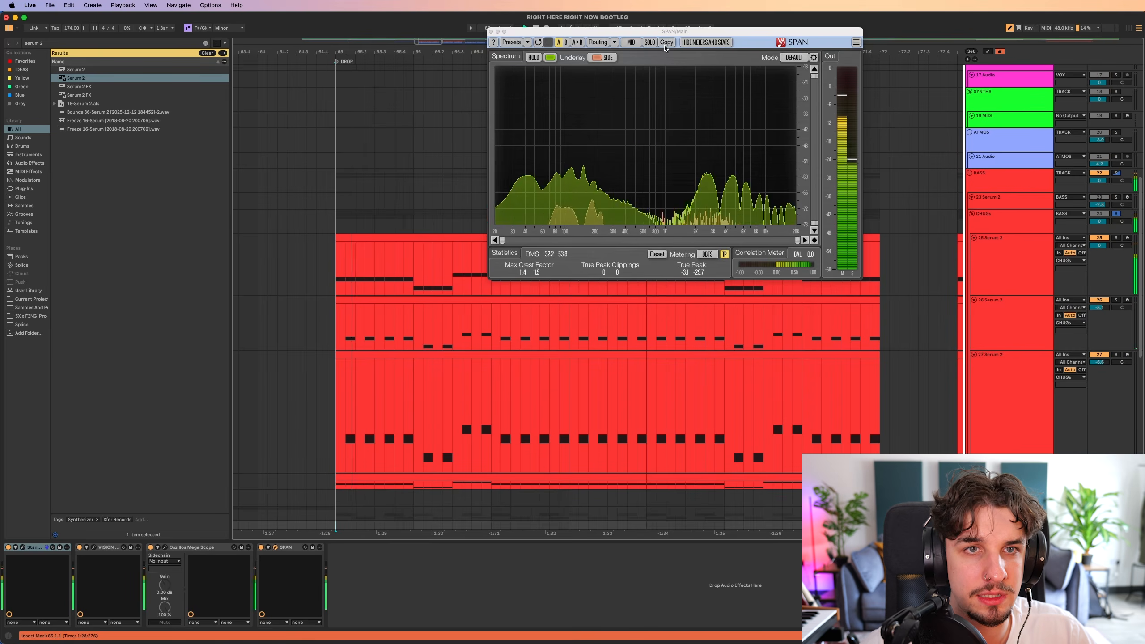
left_click_drag(508, 32, 541, 105)
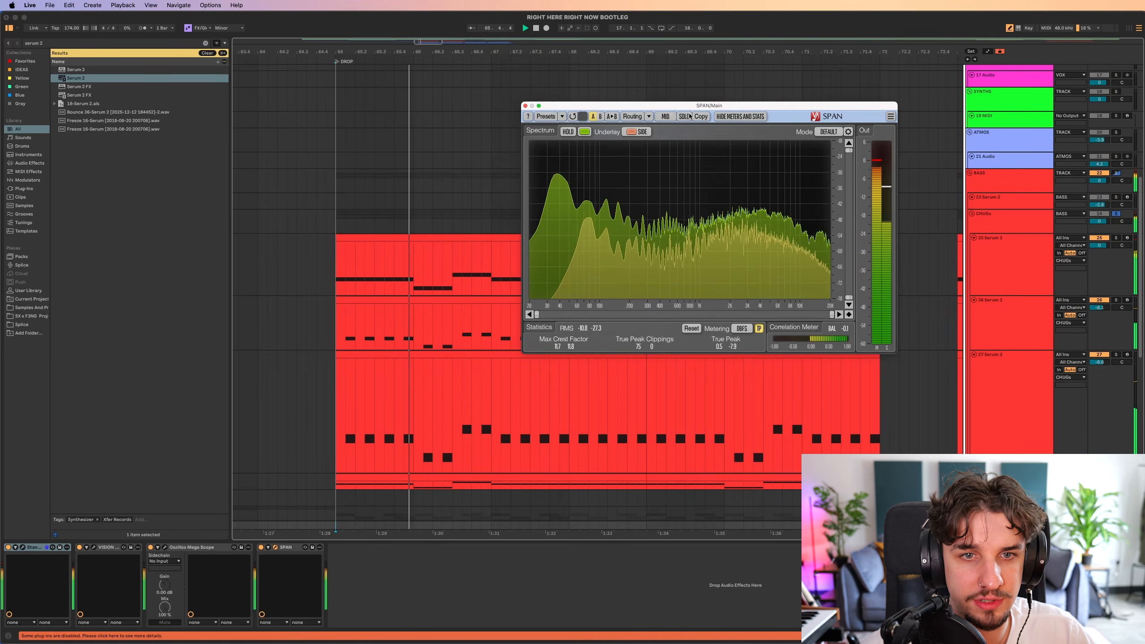
left_click(525, 106)
Turn off the bass solos and listen to the full drop with drums and all bass layers from bar 65.
left_click(338, 223)
key("s")
scroll(573, 247, "left", 2)
scroll(573, 247, "down", 1)
scroll(573, 247, "down", 3)
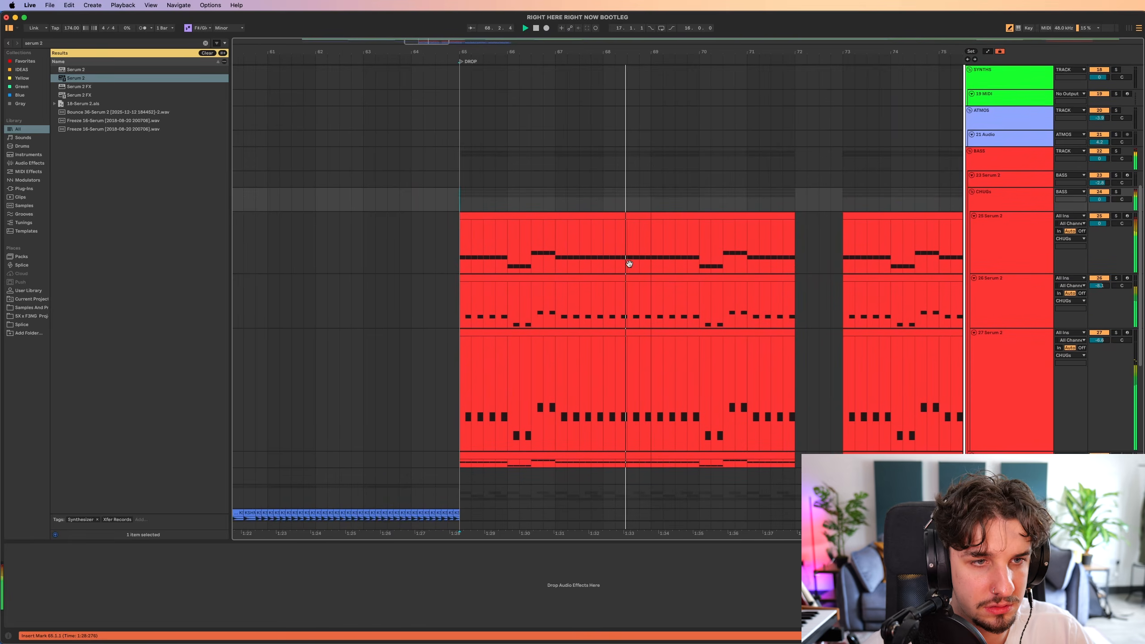
scroll(626, 261, "right", 1)
key("space")
key("space")
scroll(536, 268, "down", 5)
scroll(503, 275, "right", 1)
scroll(502, 275, "up", 1)
scroll(500, 275, "up", 3)
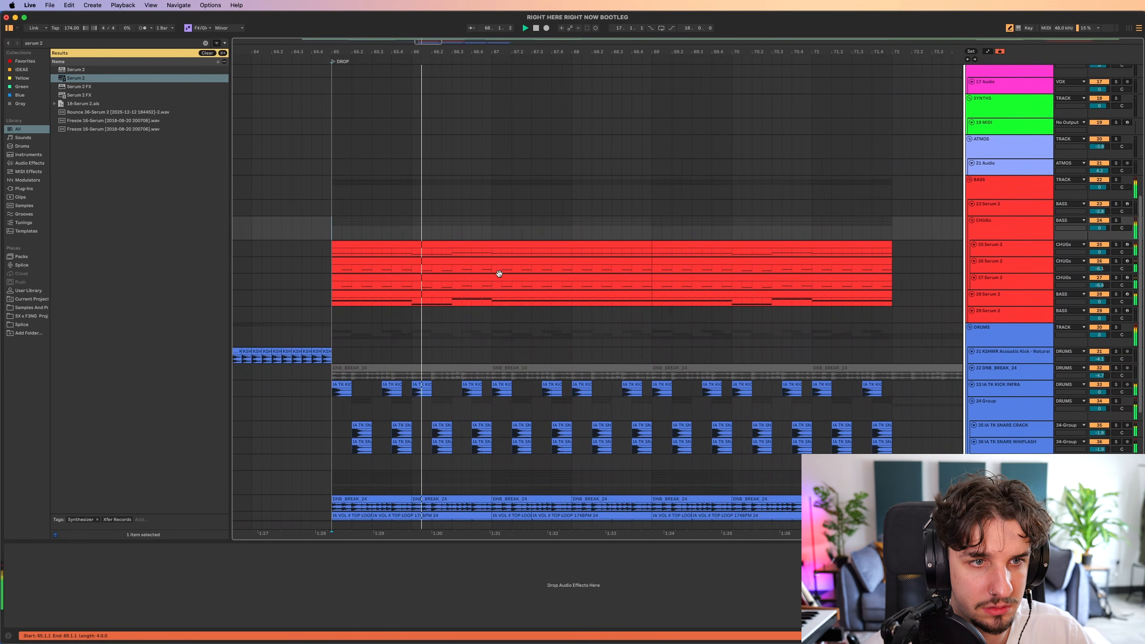
scroll(523, 284, "up", 1)
scroll(536, 289, "down", 3)
scroll(559, 305, "right", 1)
scroll(564, 313, "down", 3)
scroll(566, 319, "up", 2)
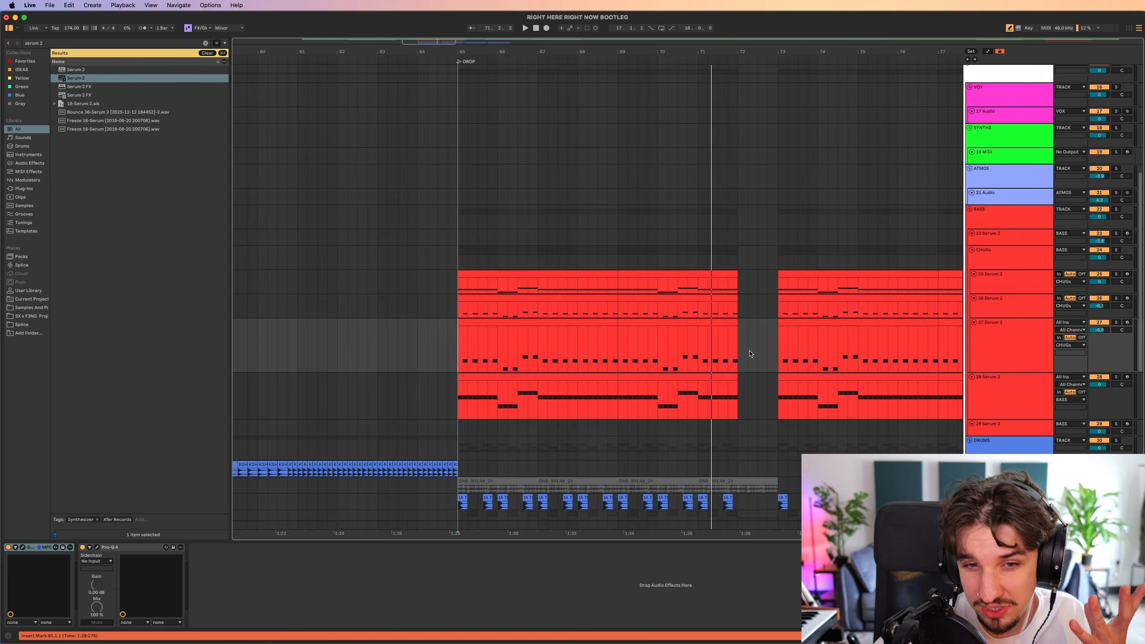
Fold the expanded Serum 2 bass tracks to a compact height in the arrangement.
left_click_drag(752, 355, 408, 307)
left_click(455, 310)
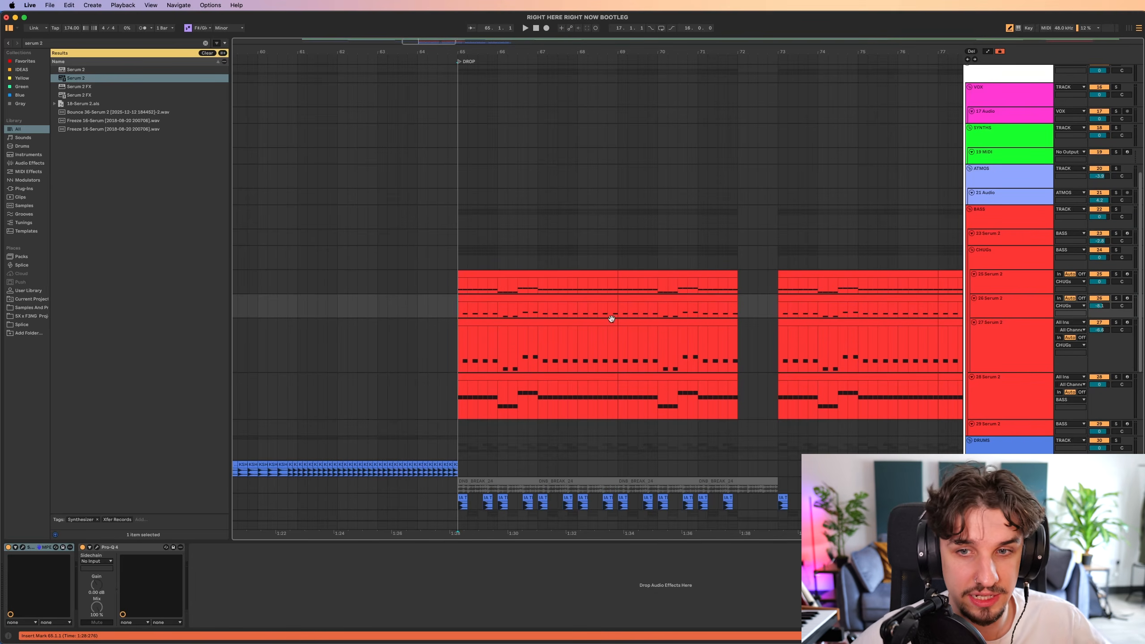
left_click(1002, 358)
scroll(618, 342, "right", 2)
scroll(618, 342, "down", 1)
key("h")
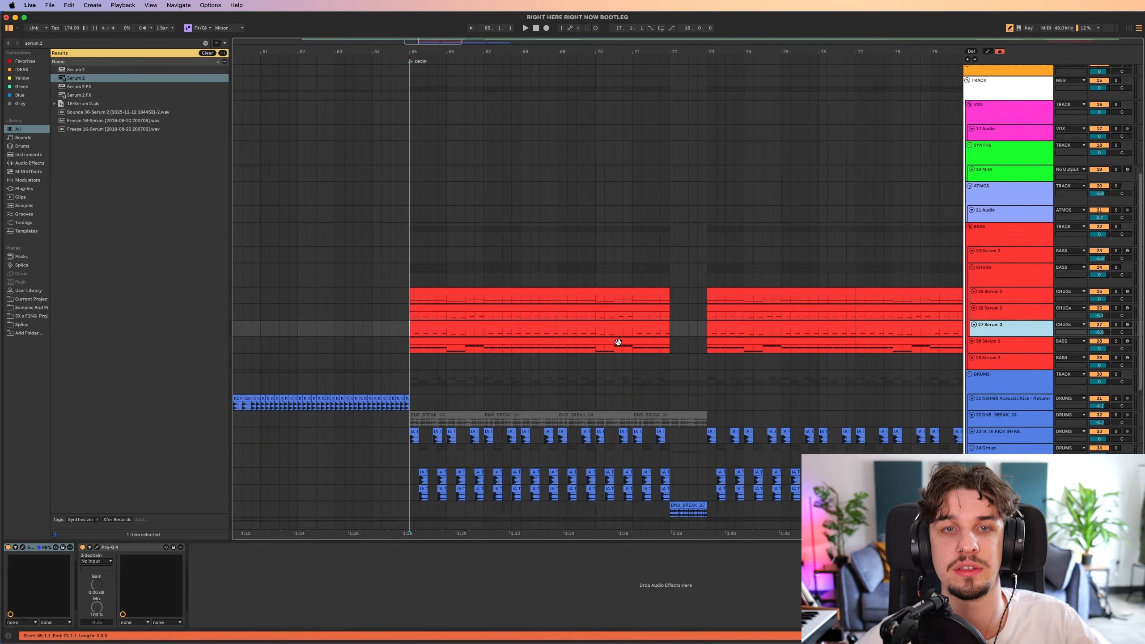
scroll(685, 328, "left", 1)
Insert a MIDI track below 28 Serum 2 and load the Serum 2 instrument onto it.
left_click(986, 339)
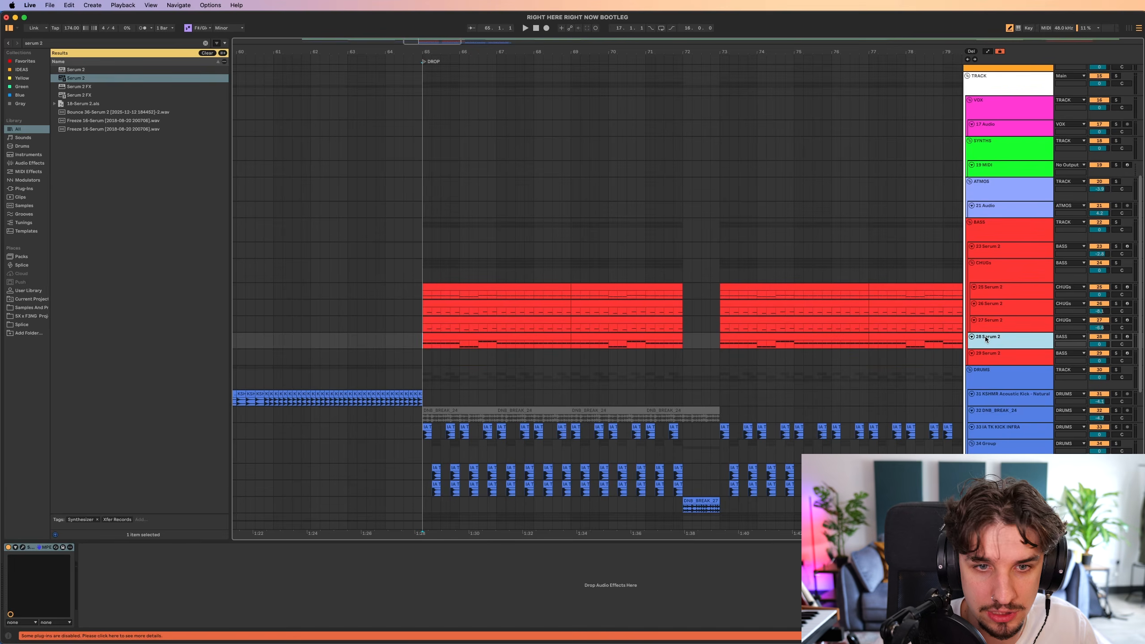
key("super+shift+t")
left_click(1005, 374)
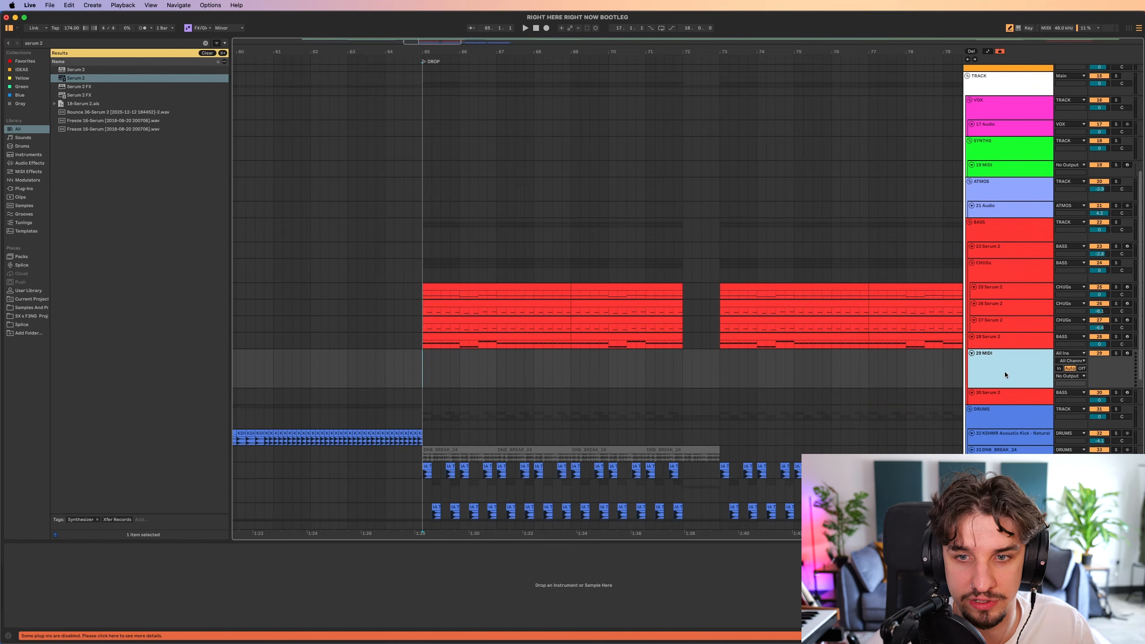
scroll(581, 320, "down", 1)
scroll(581, 321, "right", 2)
key("super+f")
type("serum 2")
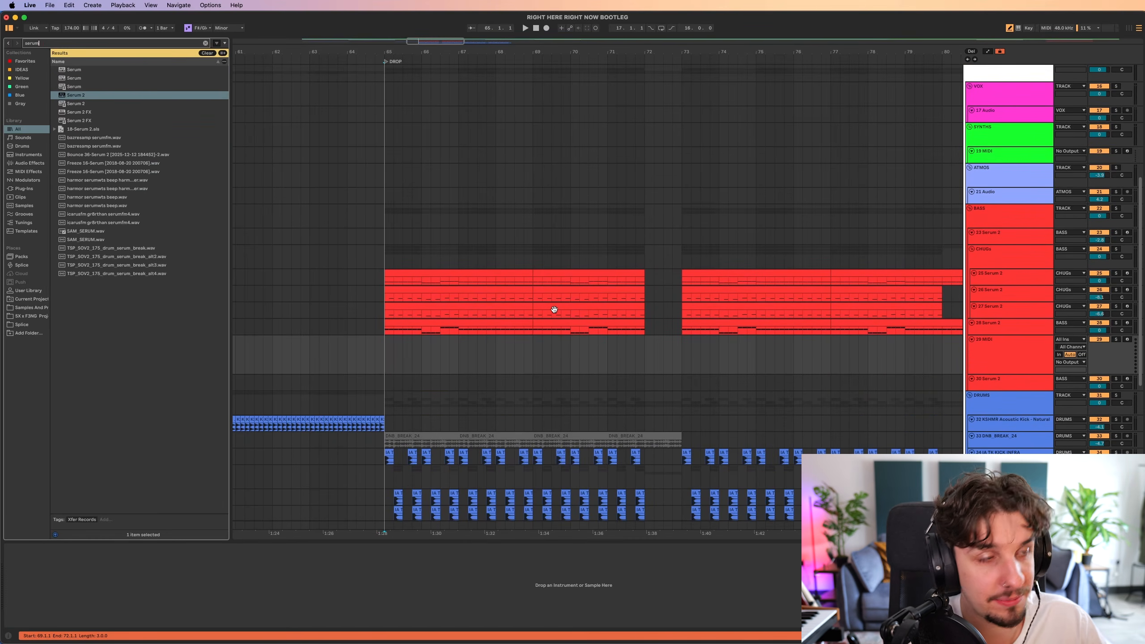
key("Down")
key("Down")
key("Return")
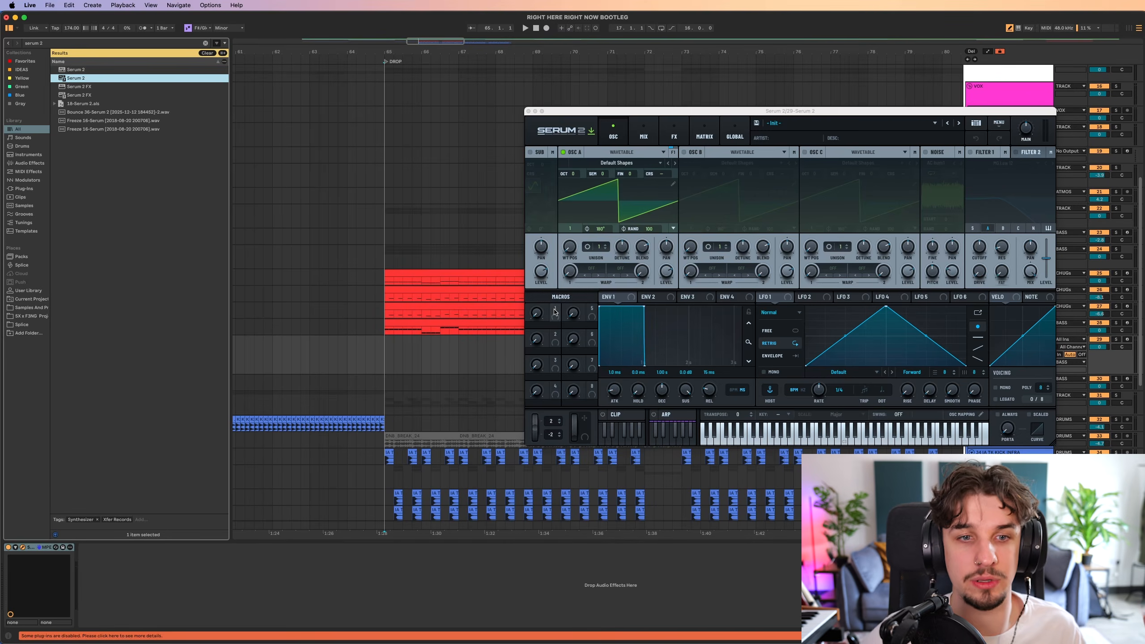
scroll(409, 149, "down", 4)
scroll(409, 148, "right", 3)
scroll(345, 281, "down", 2)
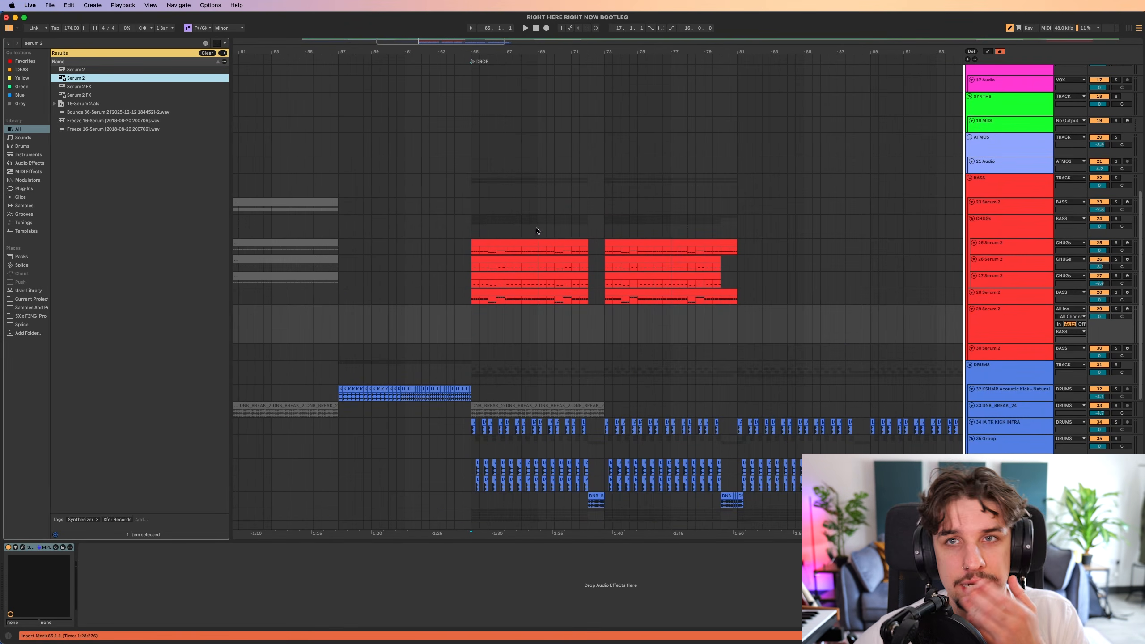
scroll(554, 231, "up", 2)
scroll(554, 230, "left", 3)
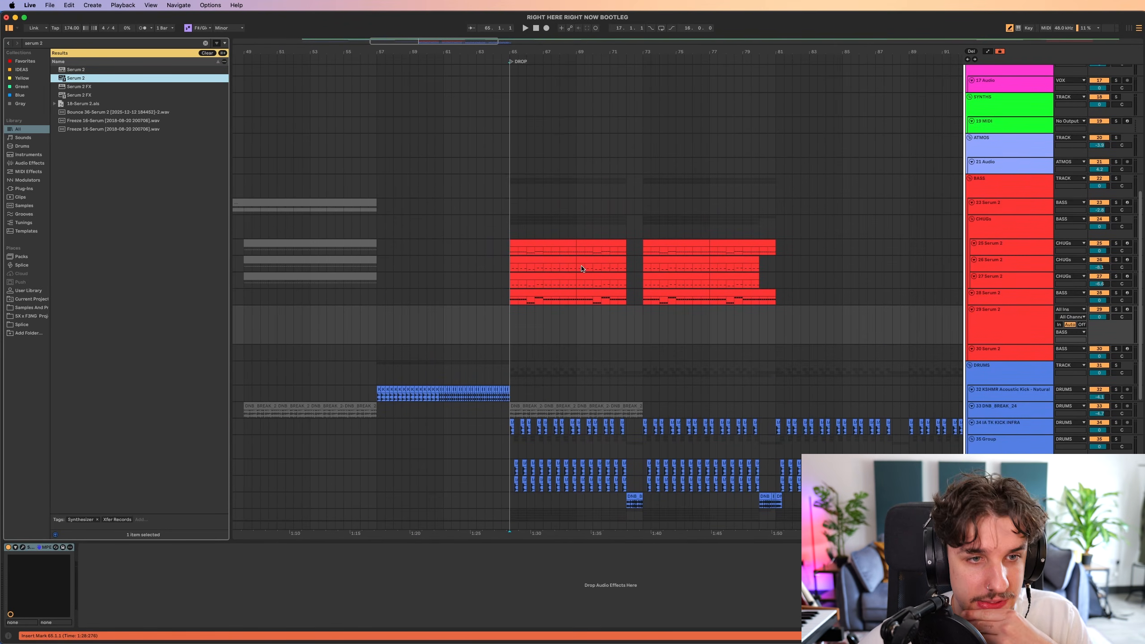
left_click_drag(547, 357, 818, 359)
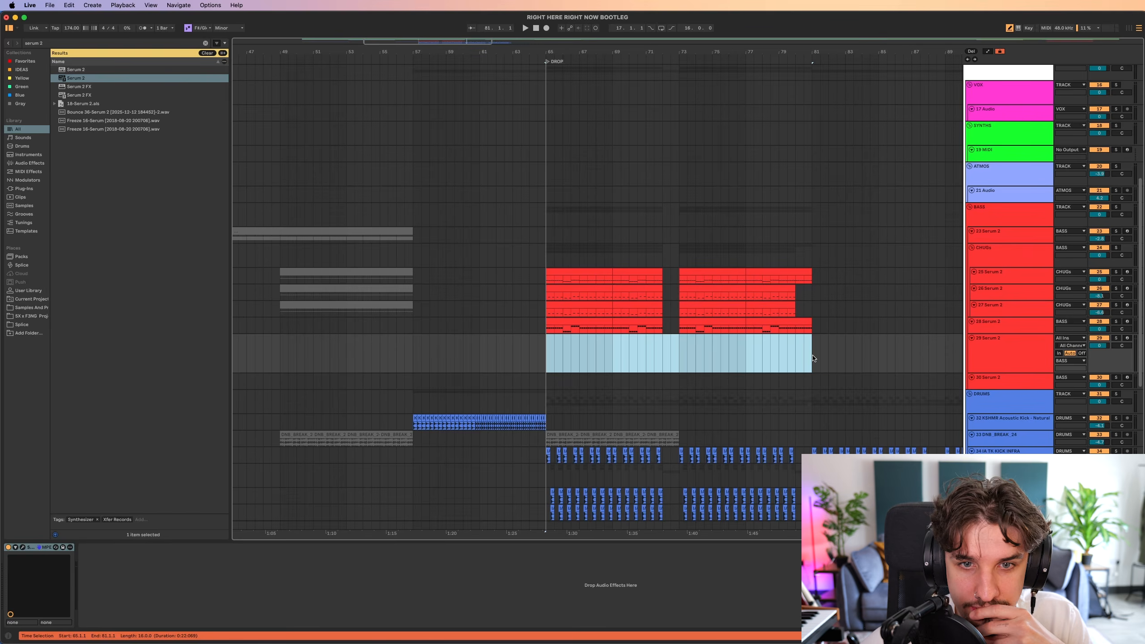
left_click(548, 352)
scroll(597, 332, "down", 1)
scroll(596, 332, "left", 1)
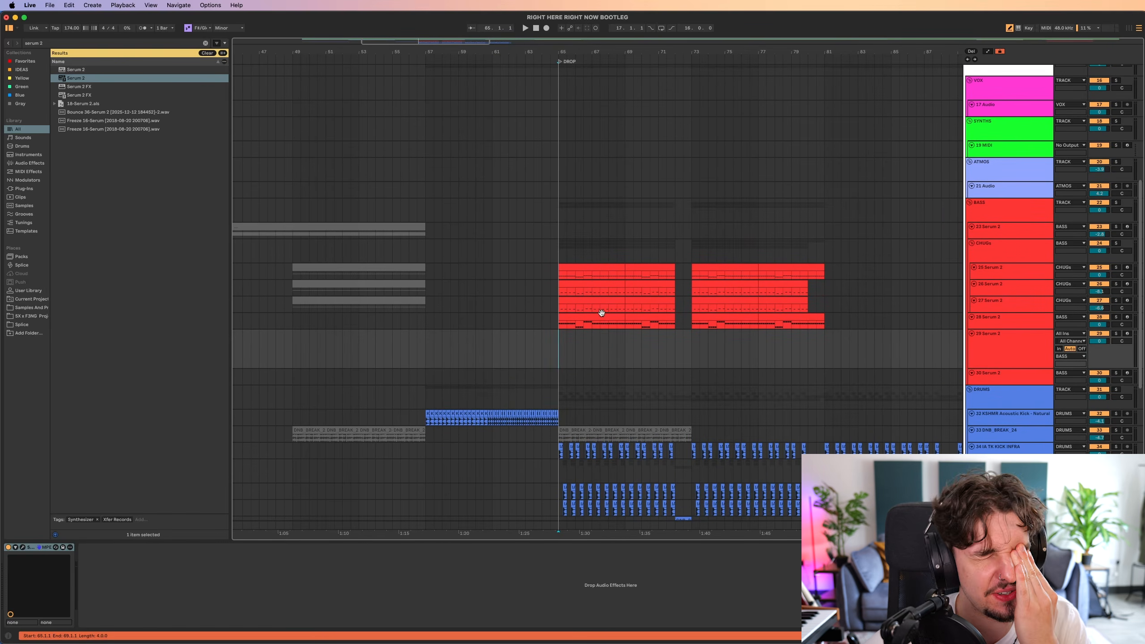
left_click_drag(569, 342, 556, 347)
scroll(556, 347, "up", 10)
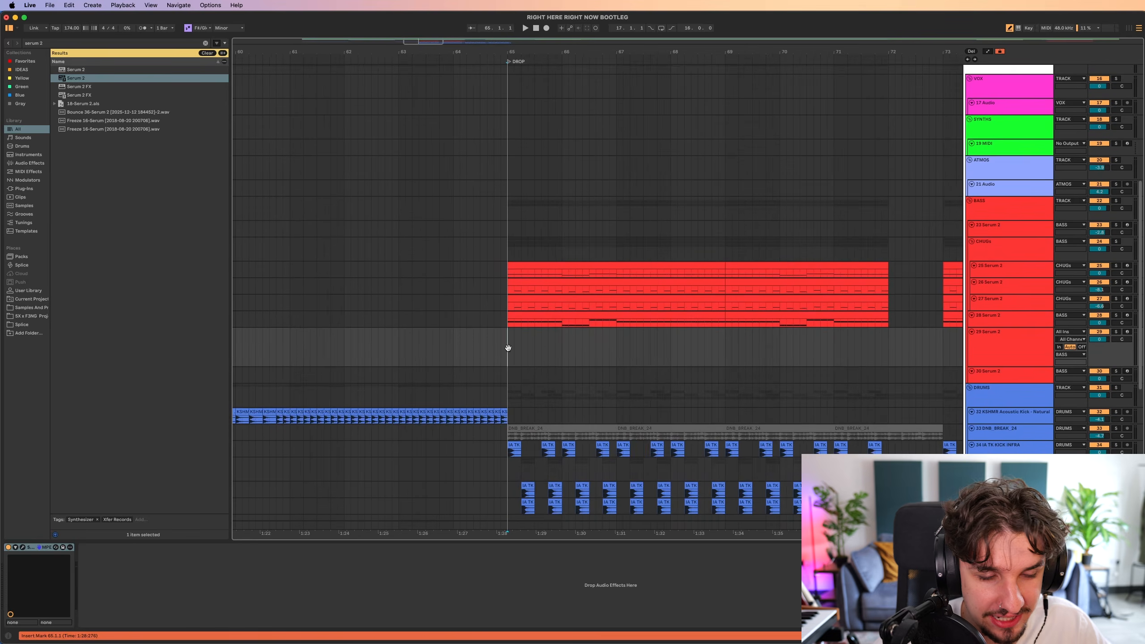
Create a one-beat MIDI clip at bar 65 on 29 Serum 2 and add a low bass note to it.
left_click_drag(479, 343, 523, 341)
key("super+shift+m")
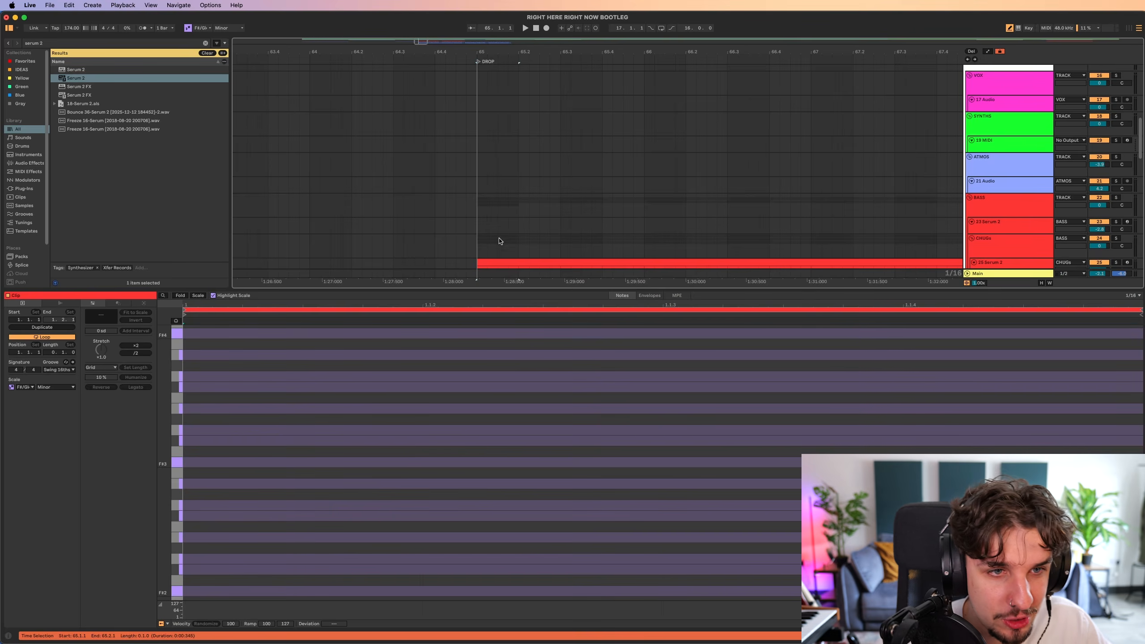
scroll(501, 239, "down", 5)
left_click_drag(290, 360, 319, 390)
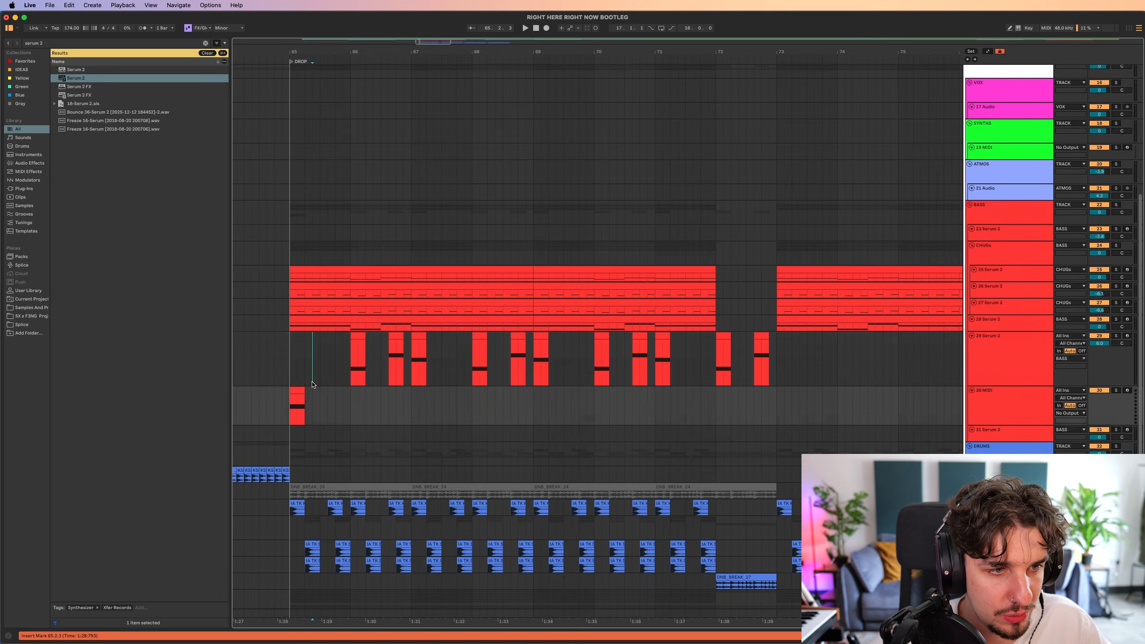
double_click(317, 390)
left_click_drag(493, 427, 507, 500)
left_click_drag(507, 500, 514, 574)
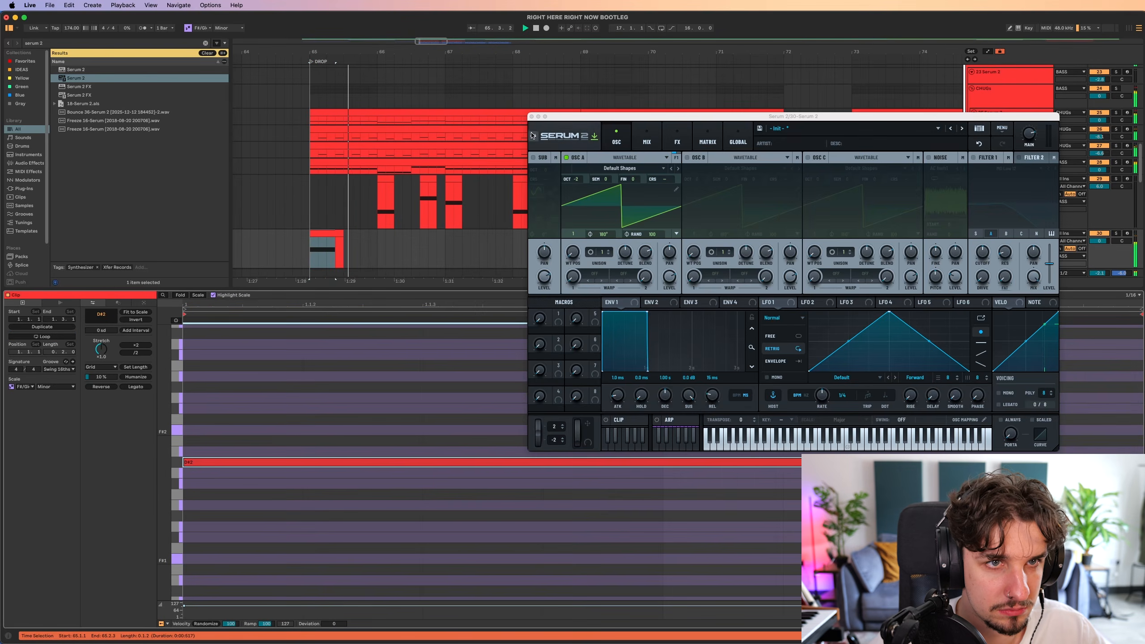
Close the Serum 2 window, hide the clip editor, and listen to the drop with the new bass clips.
left_click(531, 117)
left_click(443, 287)
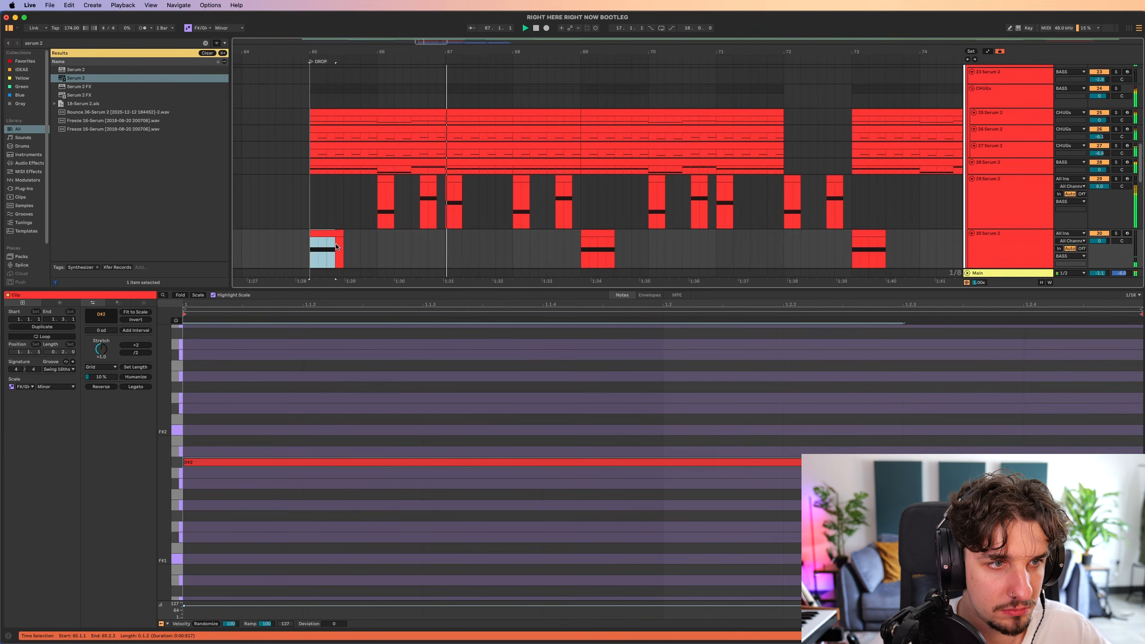
left_click(590, 232)
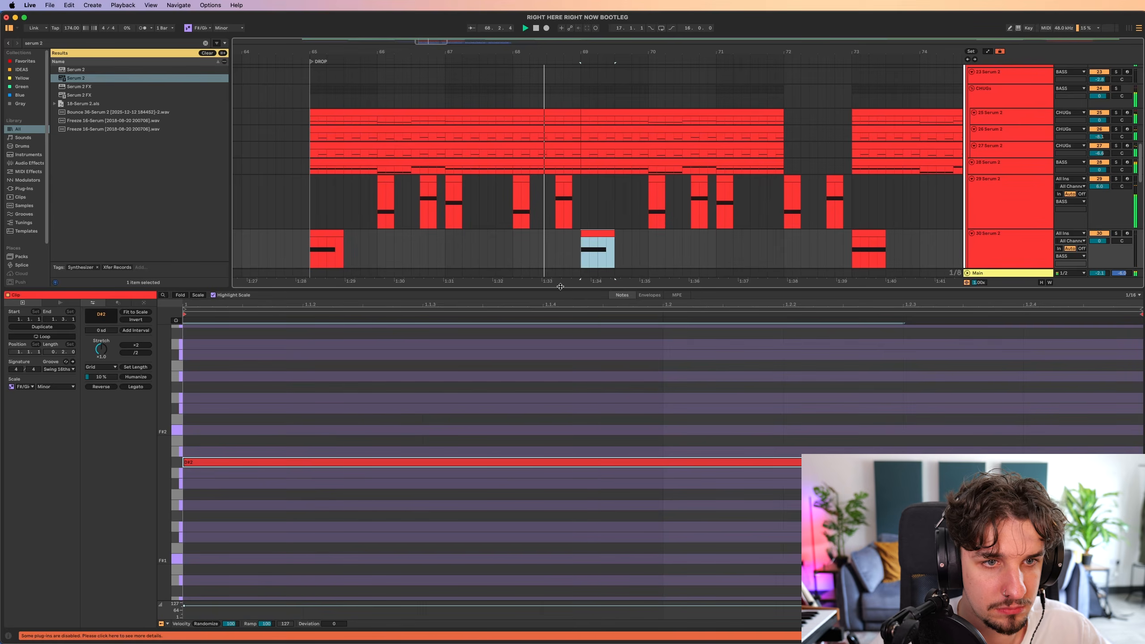
key("super+alt+l")
scroll(568, 307, "up", 5)
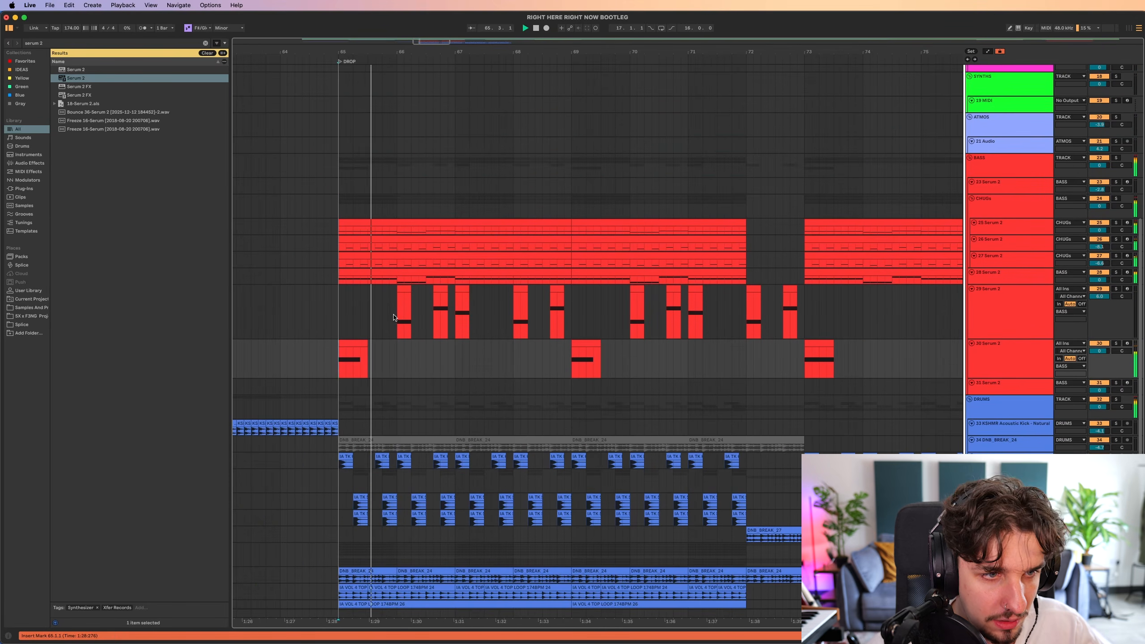
left_click_drag(396, 317, 365, 314)
key("space")
left_click_drag(269, 314, 295, 313)
left_click(530, 312)
left_click(331, 315)
left_click_drag(518, 334, 534, 314, "alt+super")
left_click_drag(311, 341, 595, 340)
left_click(609, 340)
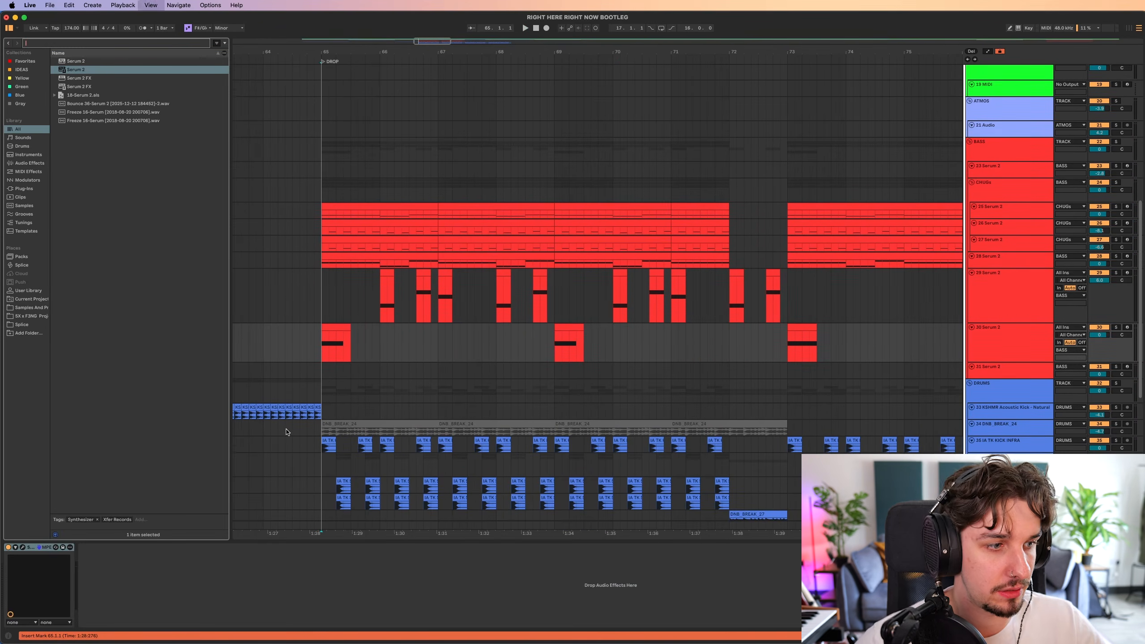
Open the new bass track's Serum 2, enable a High 24 filter modulated by LFO 1 in Envelope mode, and play it.
key("super+f")
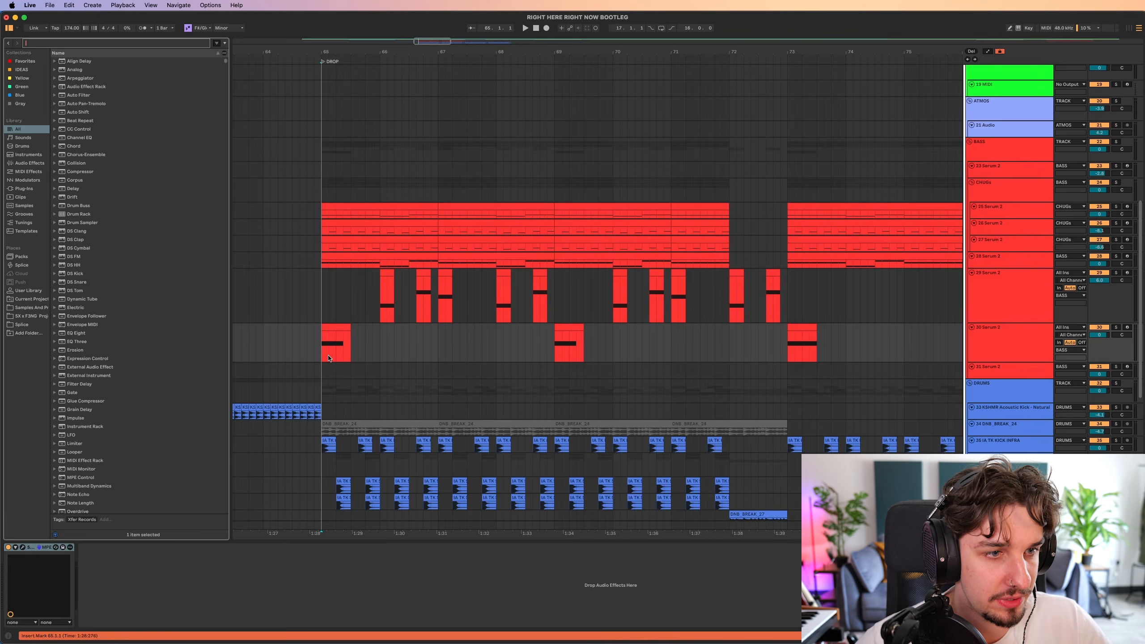
left_click(22, 547)
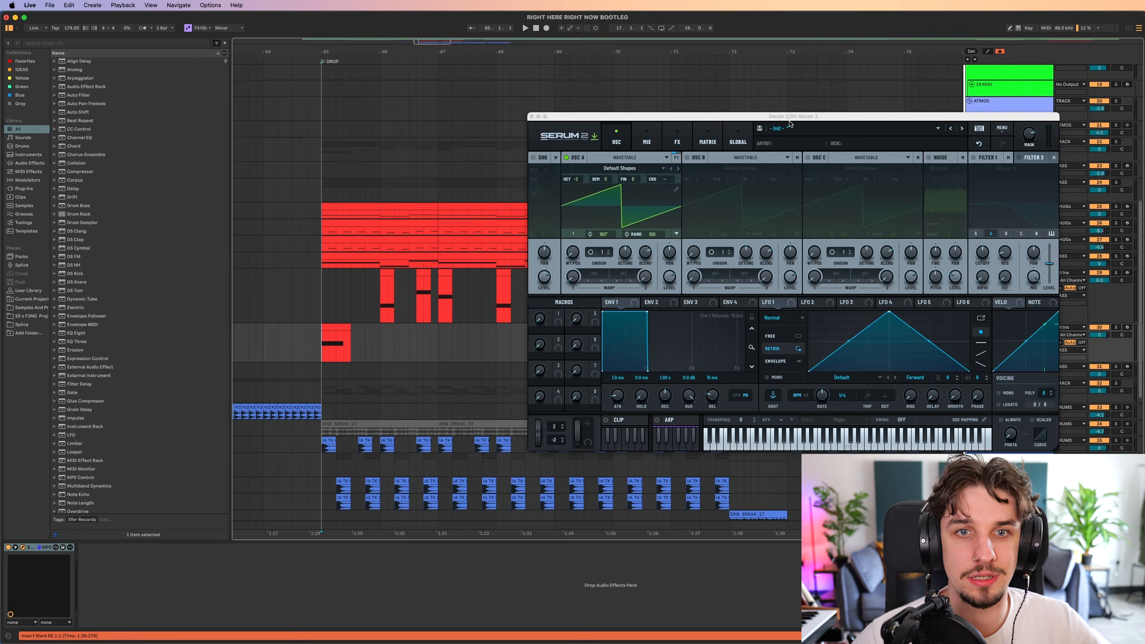
left_click_drag(789, 124, 635, 142)
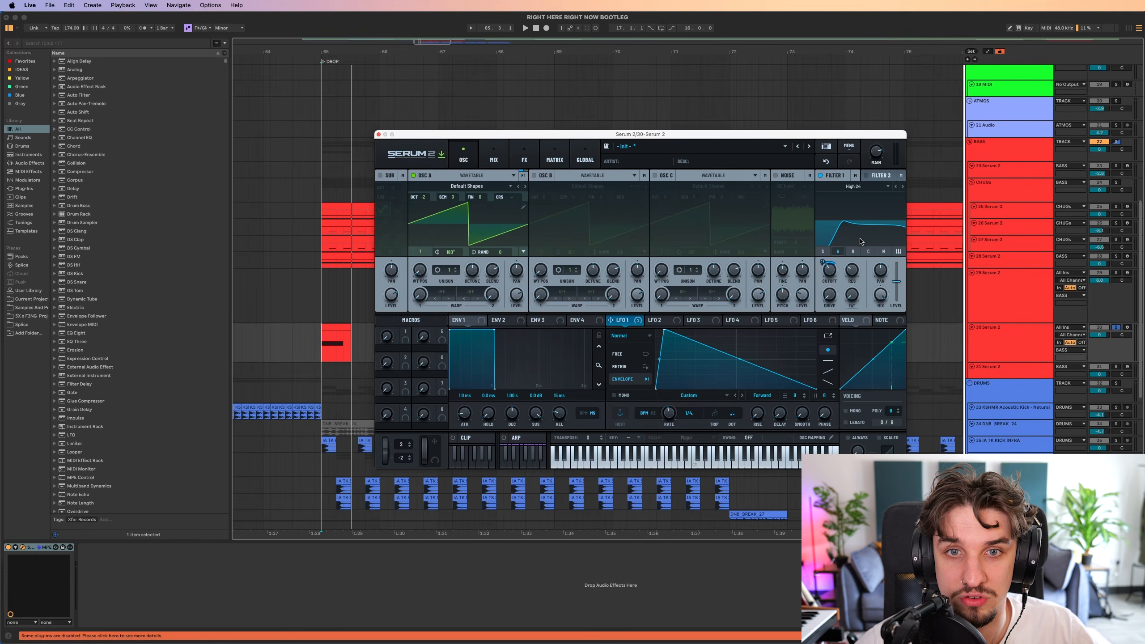
key("space")
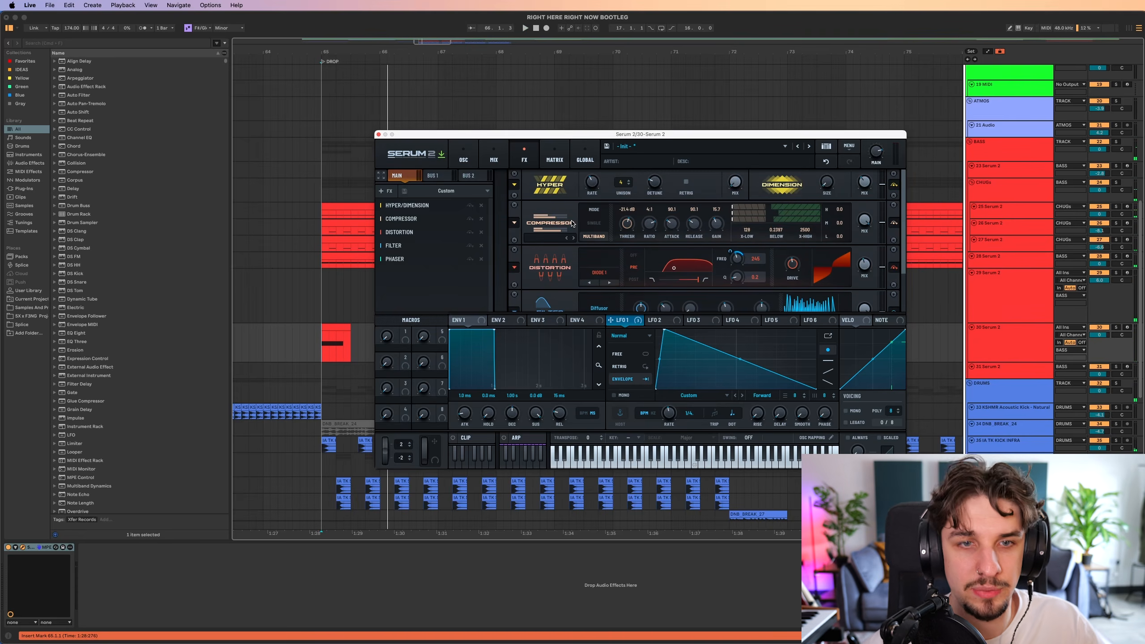
Audition the Filter and Phaser in Serum 2's FX rack, then bypass all five effects.
scroll(572, 225, "down", 3)
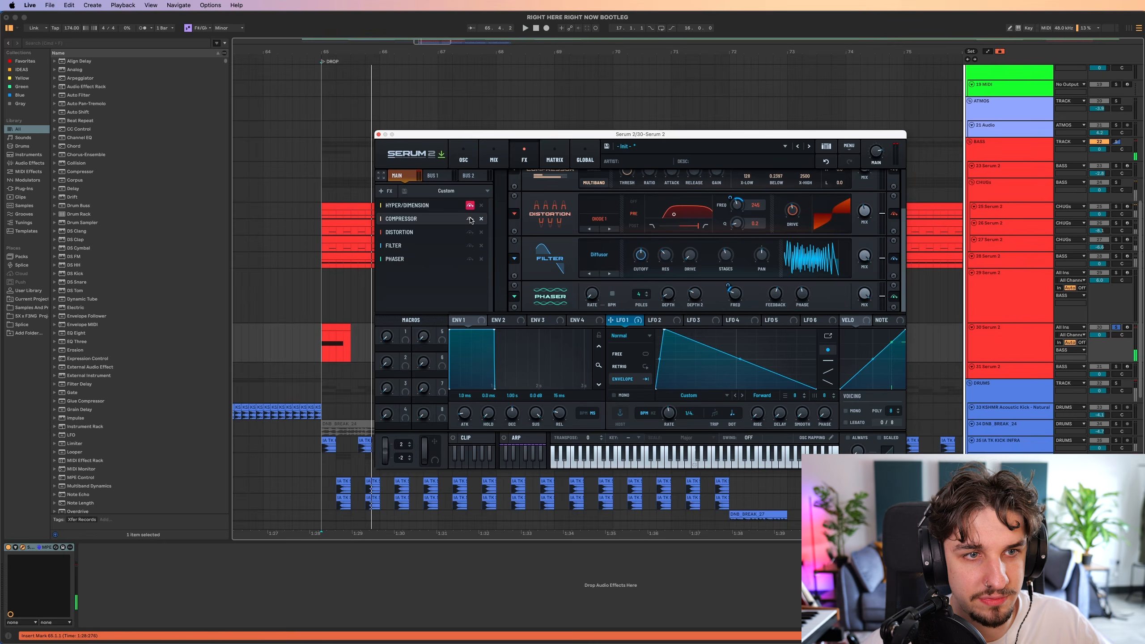
left_click(470, 246)
left_click(470, 259)
left_click(470, 259)
left_click(471, 246)
left_click(471, 233)
left_click(471, 220)
left_click(471, 208)
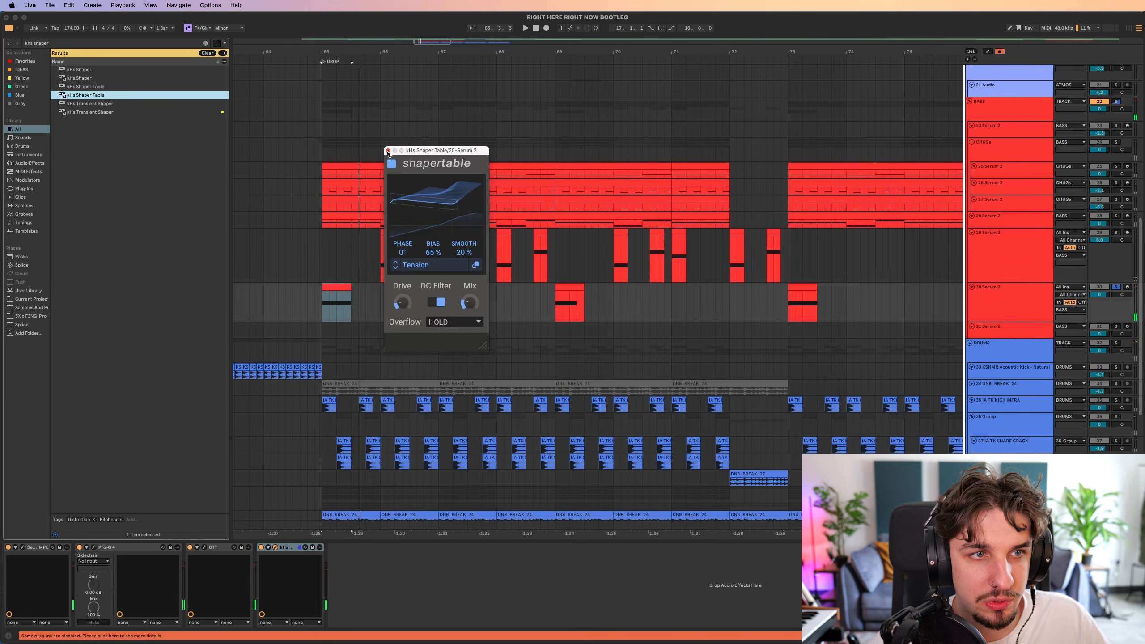
Add kHs Shaper Table and Disperser after OTT in the new bass track's device chain.
key("space")
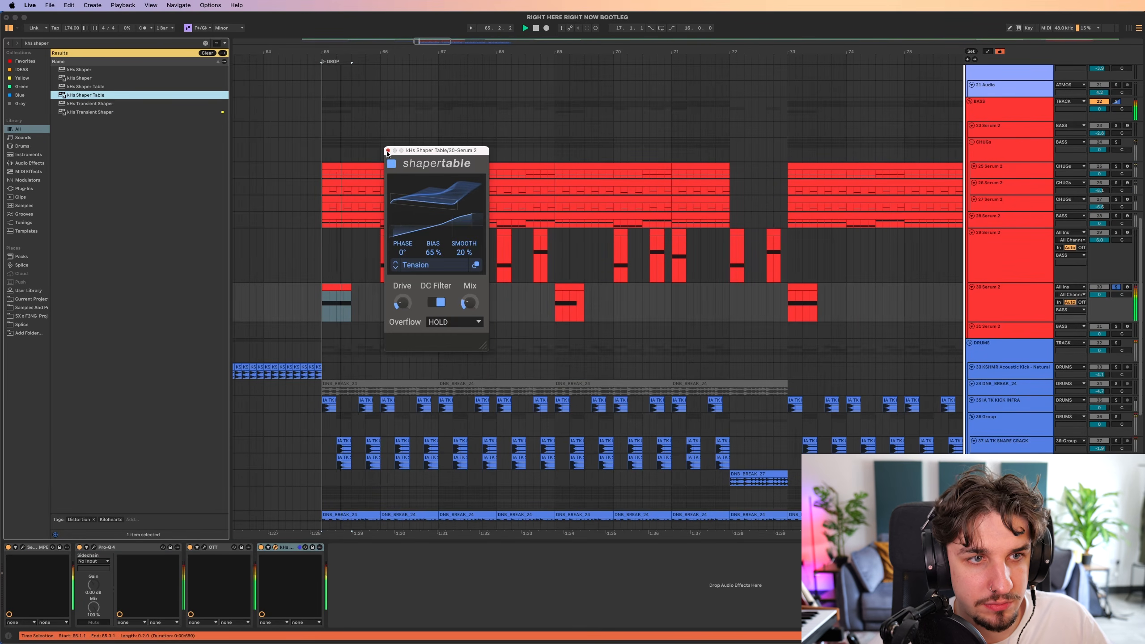
key("space")
left_click(387, 152)
key("super+f")
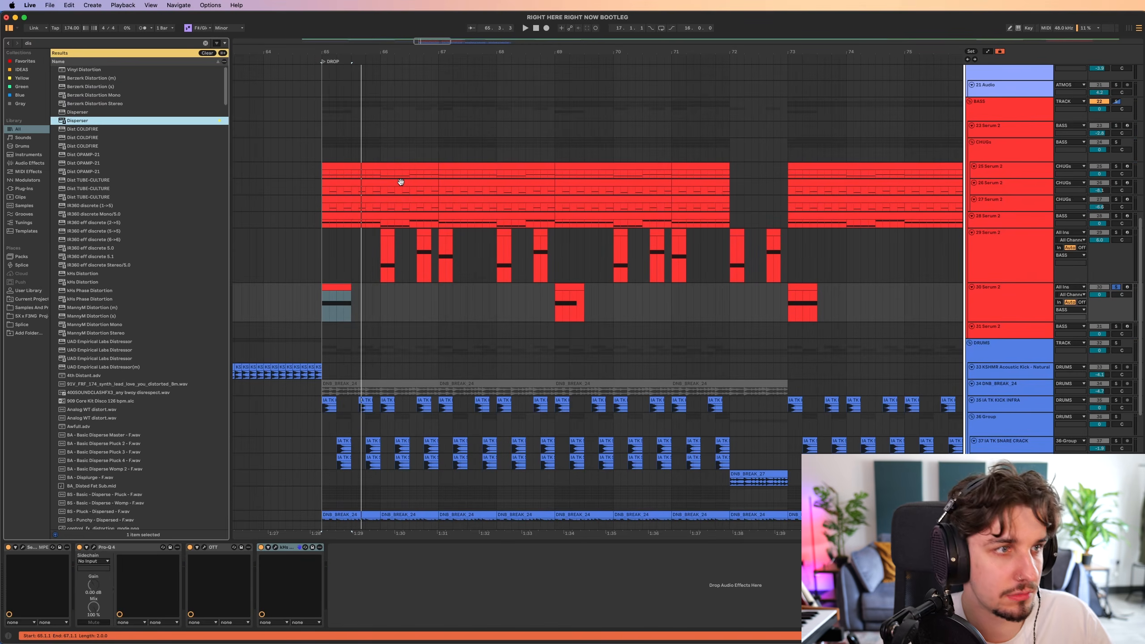
key("Return")
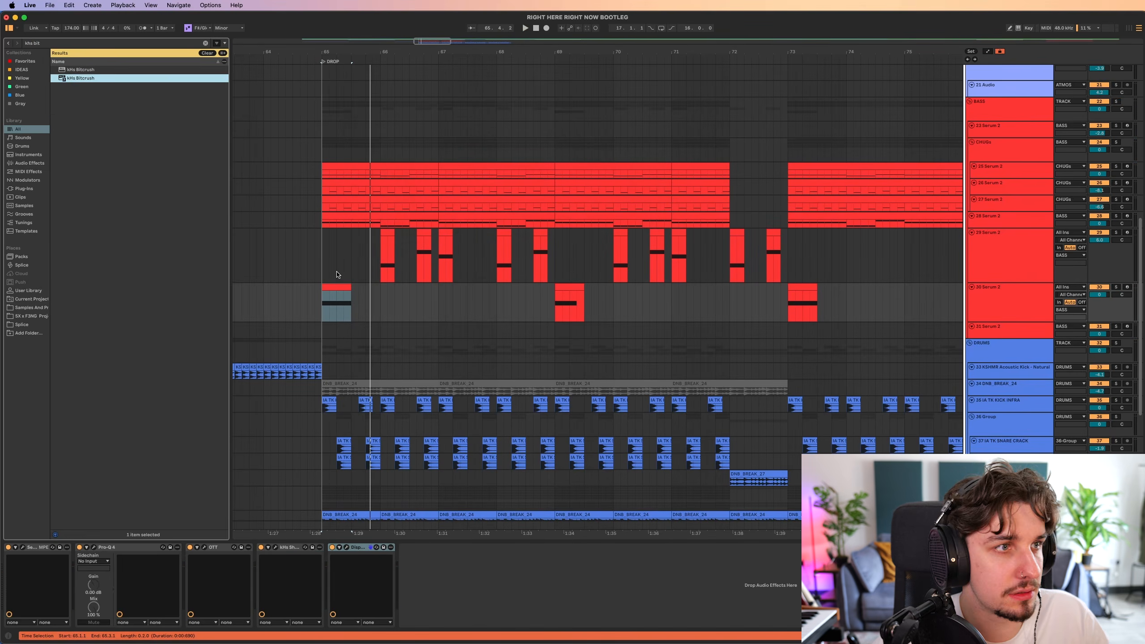
Add kHs Bitcrush after Disperser, lower its quantize amount, and set its mix to 30 %.
key("Return")
key("s")
left_click_drag(409, 243, 409, 270)
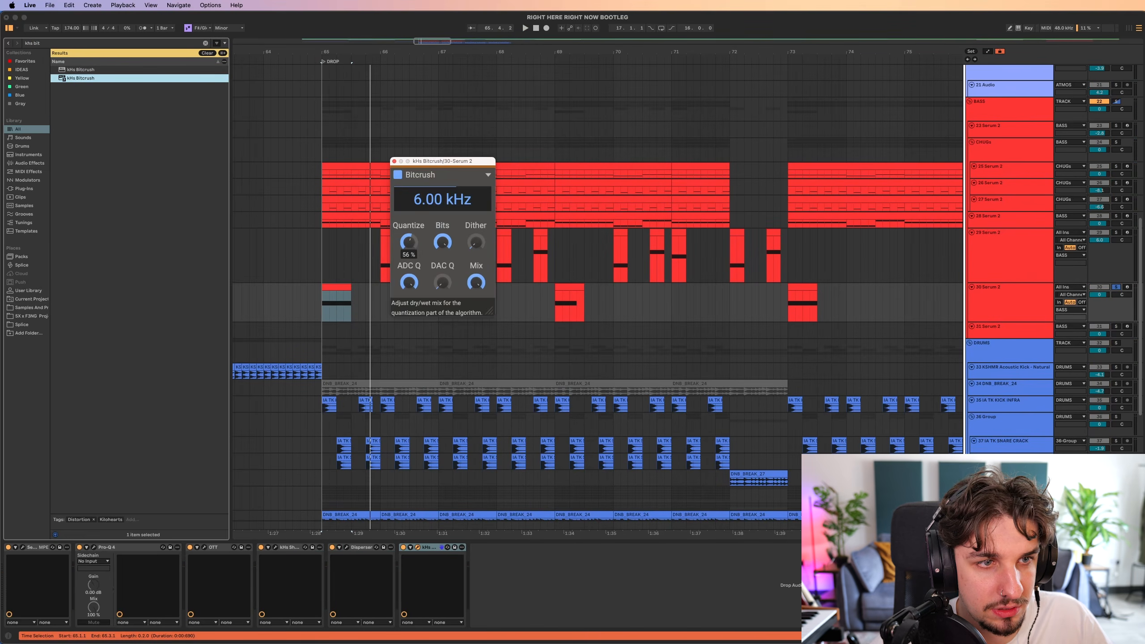
key("space")
key("space")
left_click_drag(476, 283, 476, 317)
key("space")
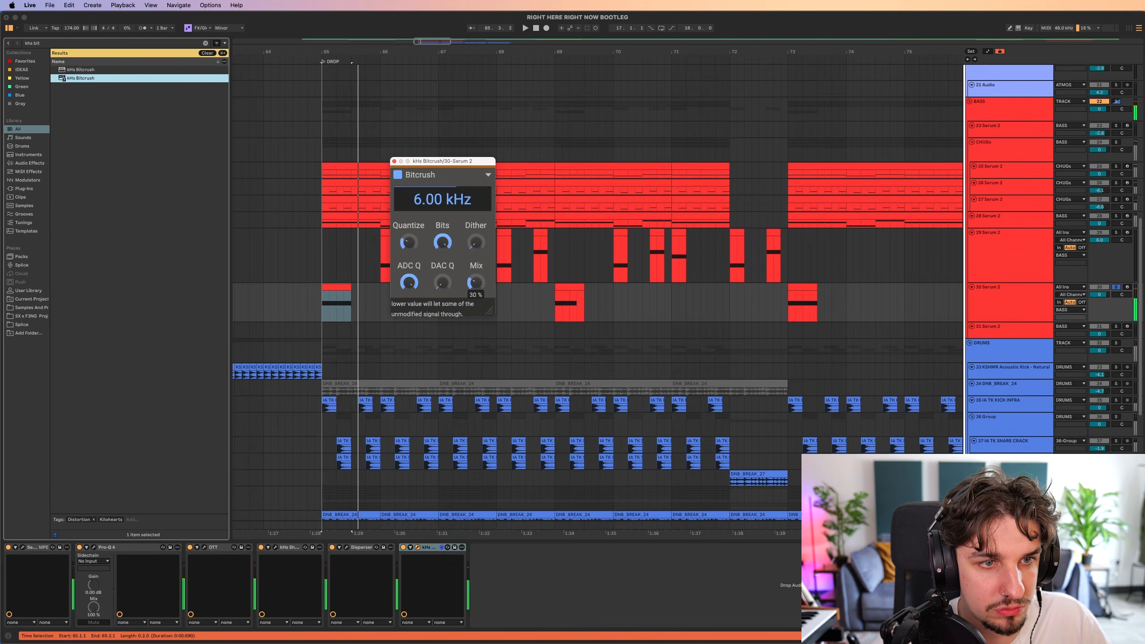
Add Gain Reduction Deluxe after the Bitcrush, adjust its slay and gain, and compare the bass soloed and in the mix.
key("Return")
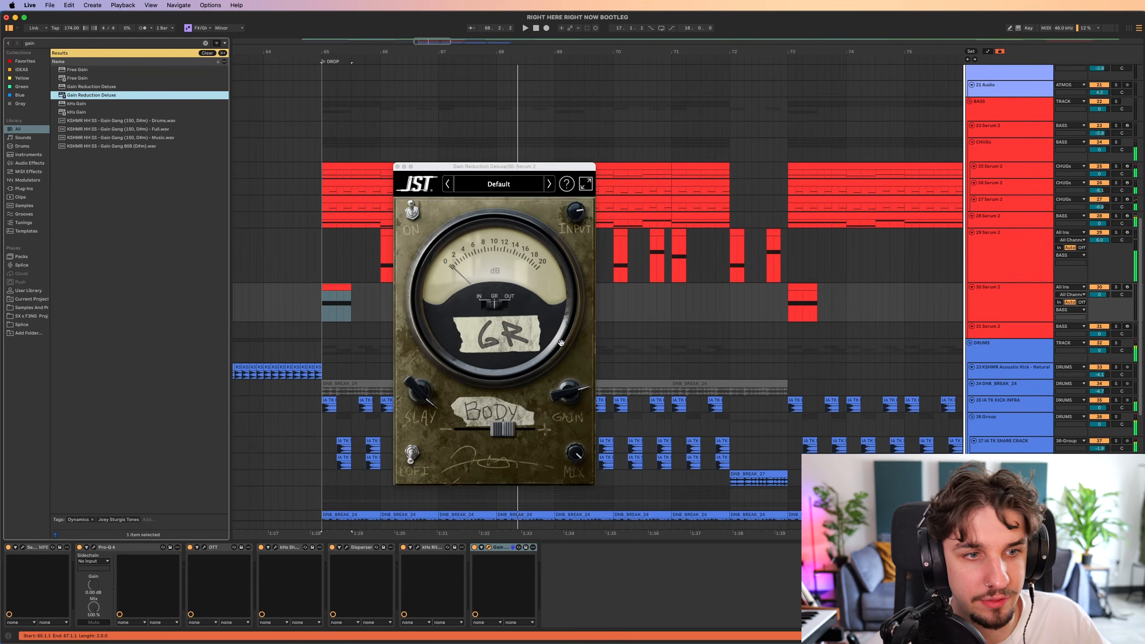
left_click_drag(420, 391, 506, 603)
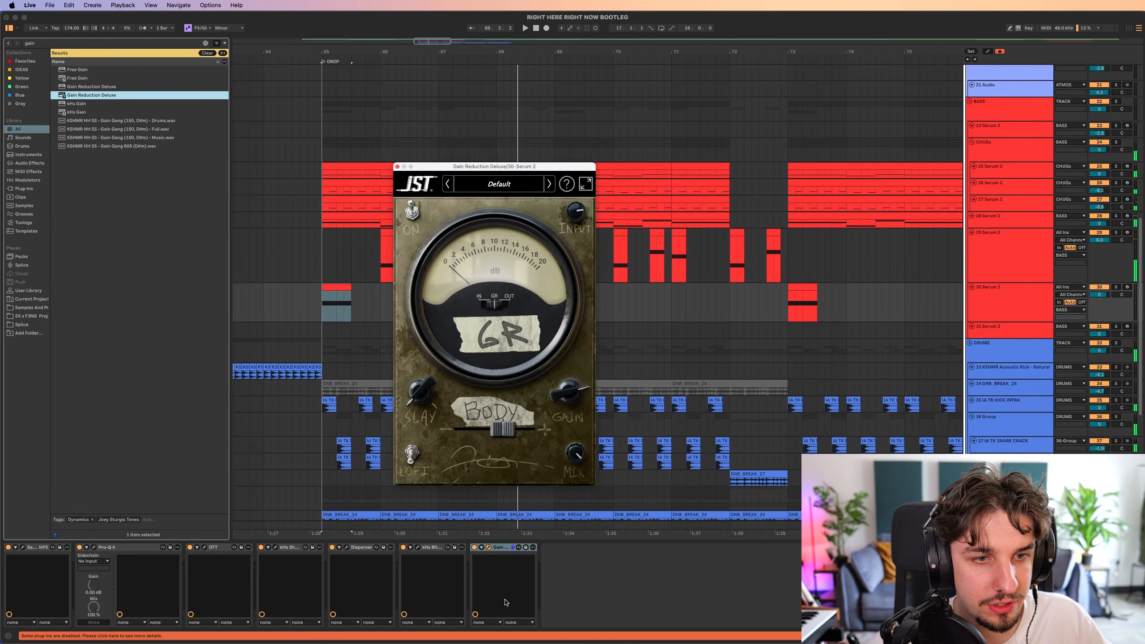
key("s")
left_click_drag(568, 391, 568, 316)
key("space")
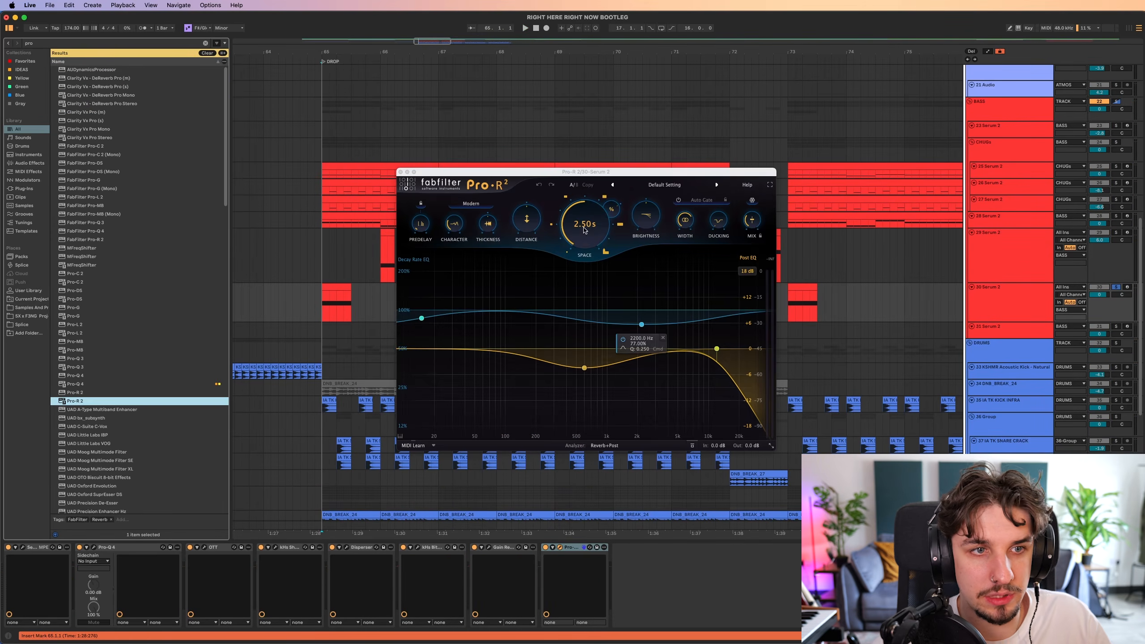
Shape the Pro-R 2 reverb with a post-EQ low cut and add a Pro-Q 4 at the end of the chain.
key("space")
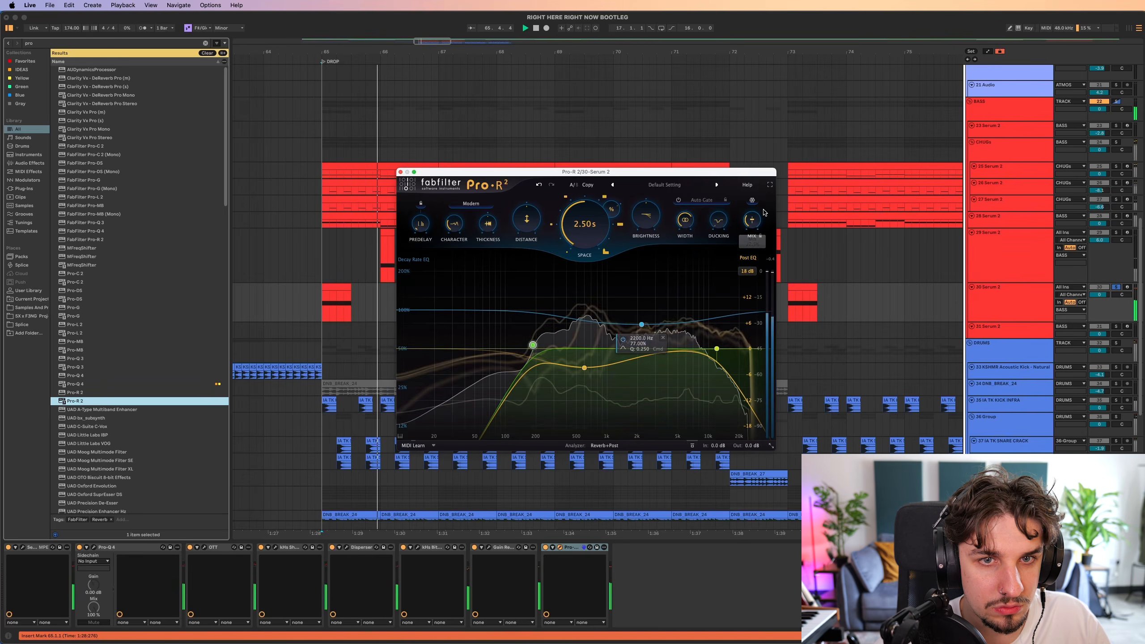
mouse_move(747, 228)
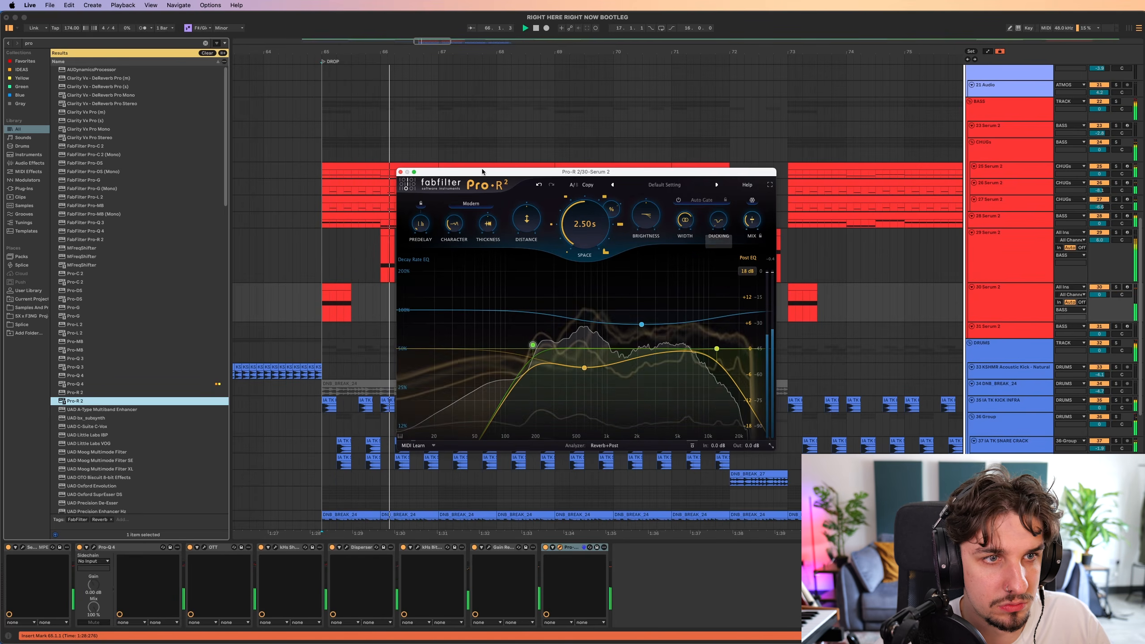
left_click(397, 172)
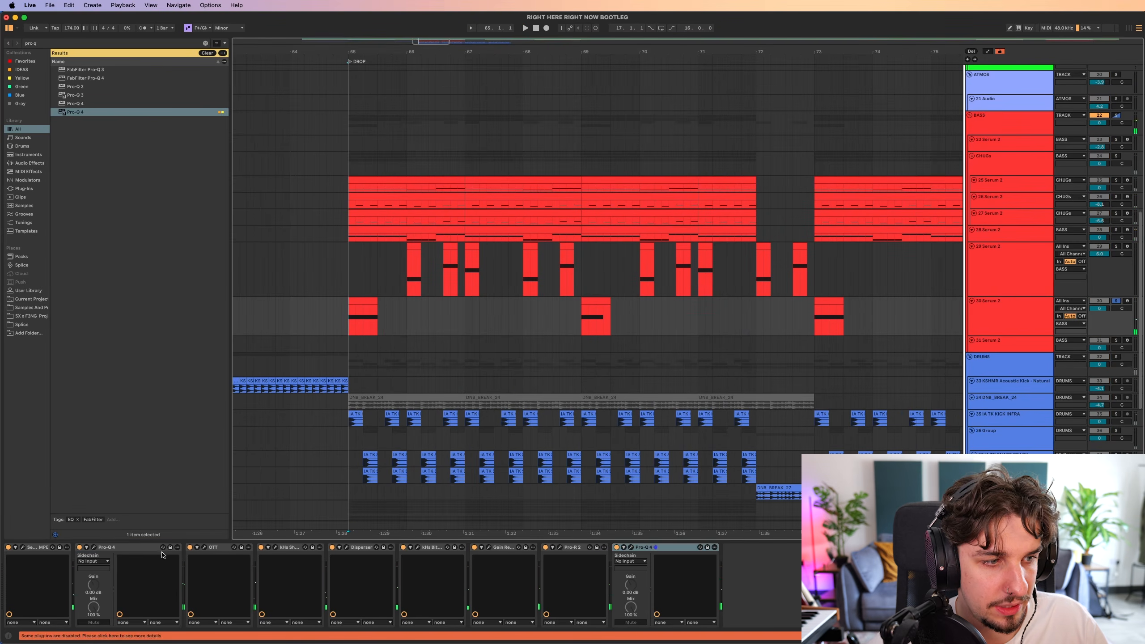
mouse_move(76, 111)
left_mouse_down()
mouse_move(653, 586)
mouse_move(683, 547)
left_mouse_up()
Bypass the devices after Serum 2 and enable Hyper/Dimension, Compressor, Distortion, Filter and Phaser in its FX rack.
left_click(617, 547)
left_click(22, 547)
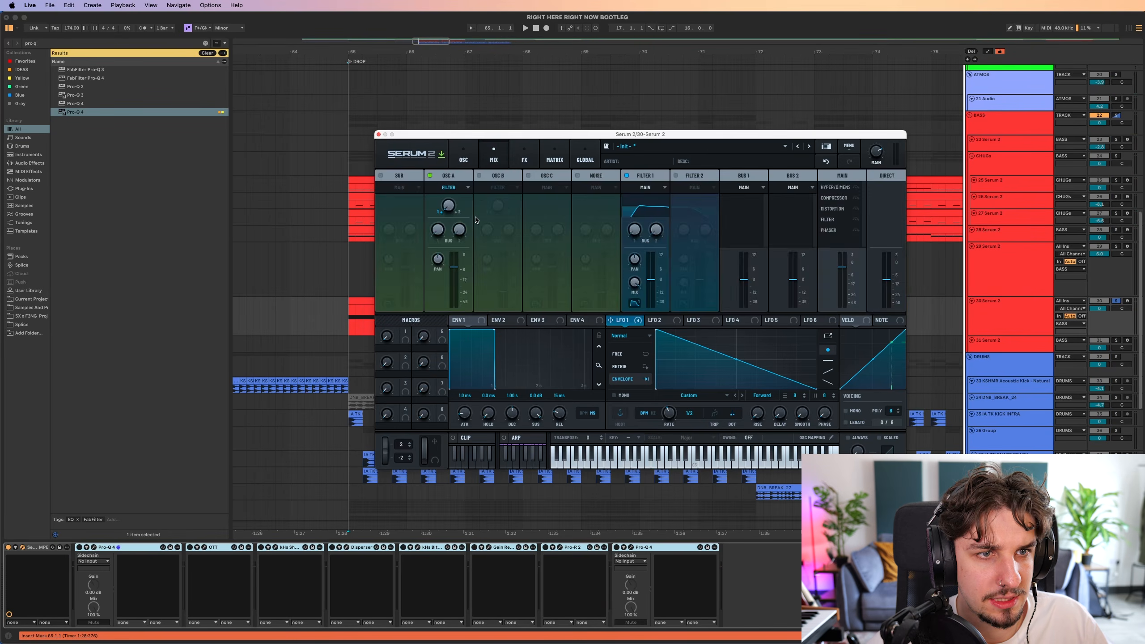
left_click(524, 155)
left_click(470, 206)
left_click(470, 219)
left_click(469, 233)
left_click(470, 246)
left_click(470, 259)
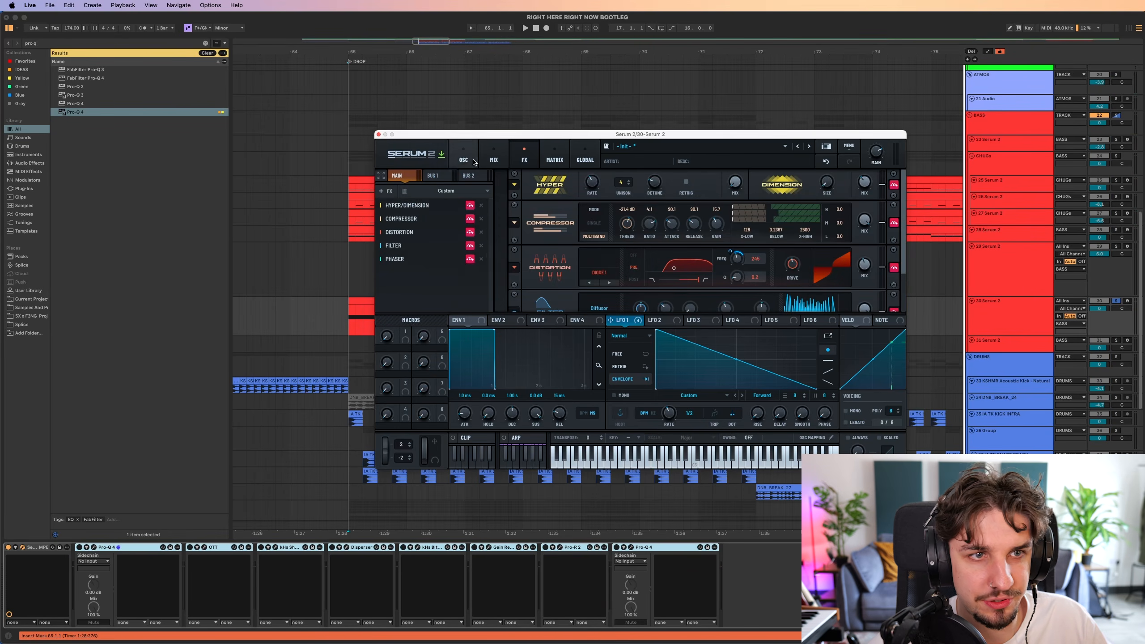
Listen to the bass with Serum 2's own effects while reviewing its oscillators and FX rack.
left_click(463, 155)
key("space")
left_click_drag(325, 213, 275, 178)
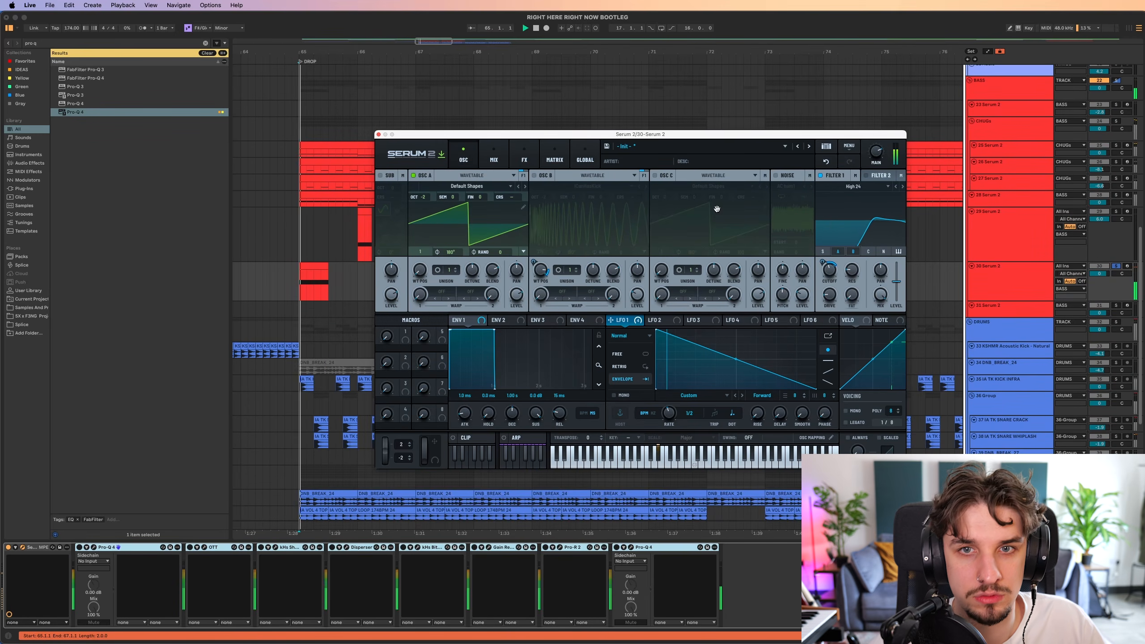
left_click(518, 155)
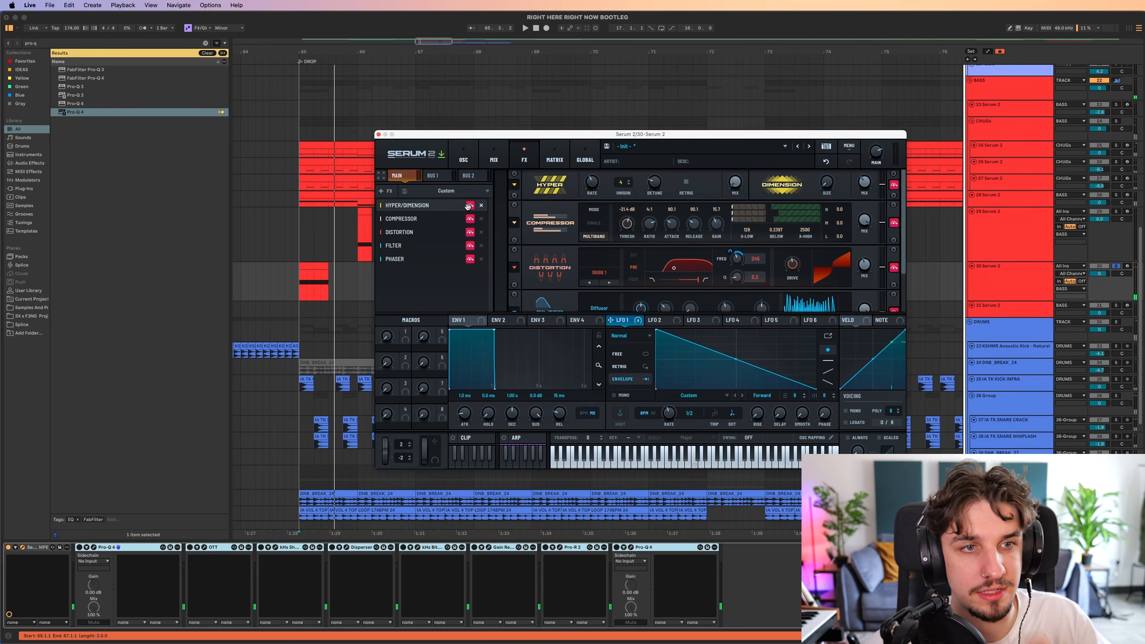
key("space")
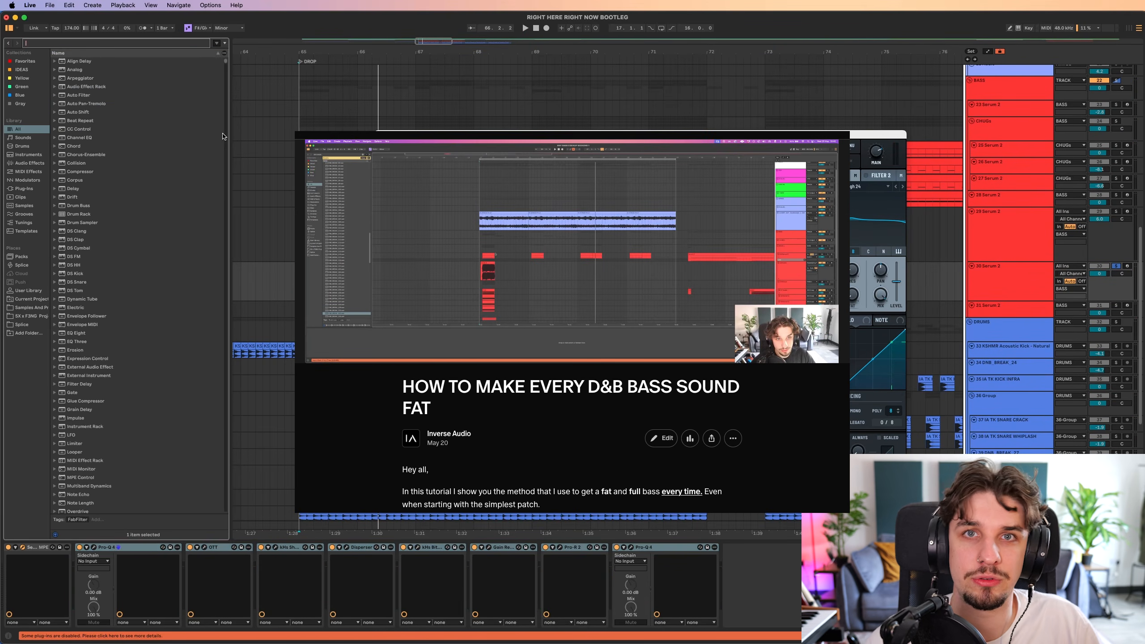
Close the Serum 2 window after checking its effects and search the library for "ia tk bass".
type("ia tk")
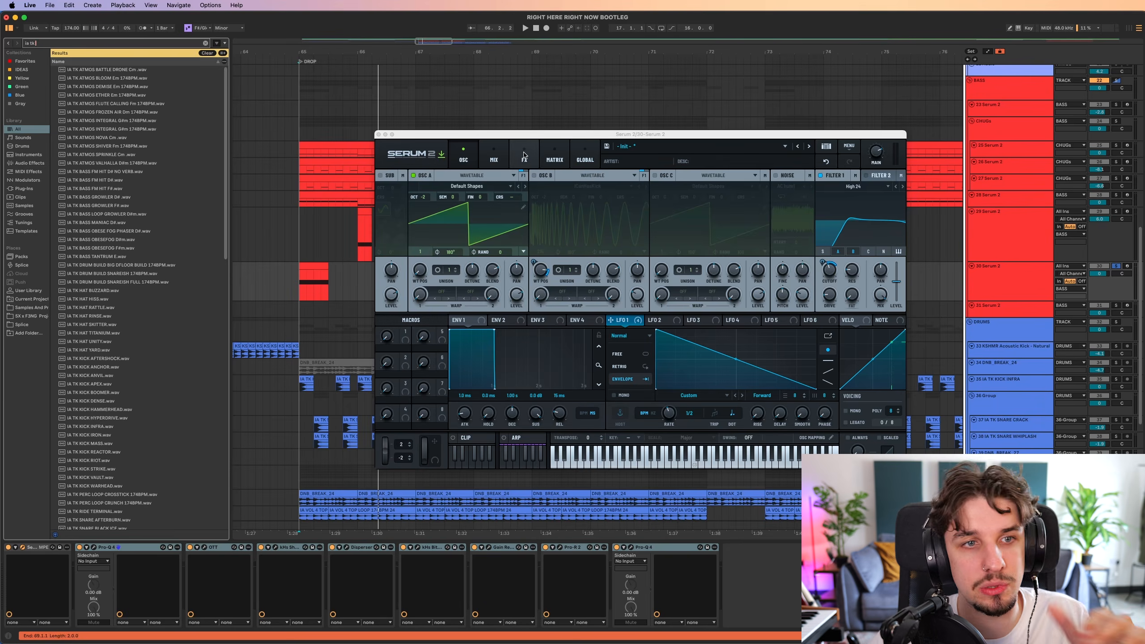
left_click(524, 155)
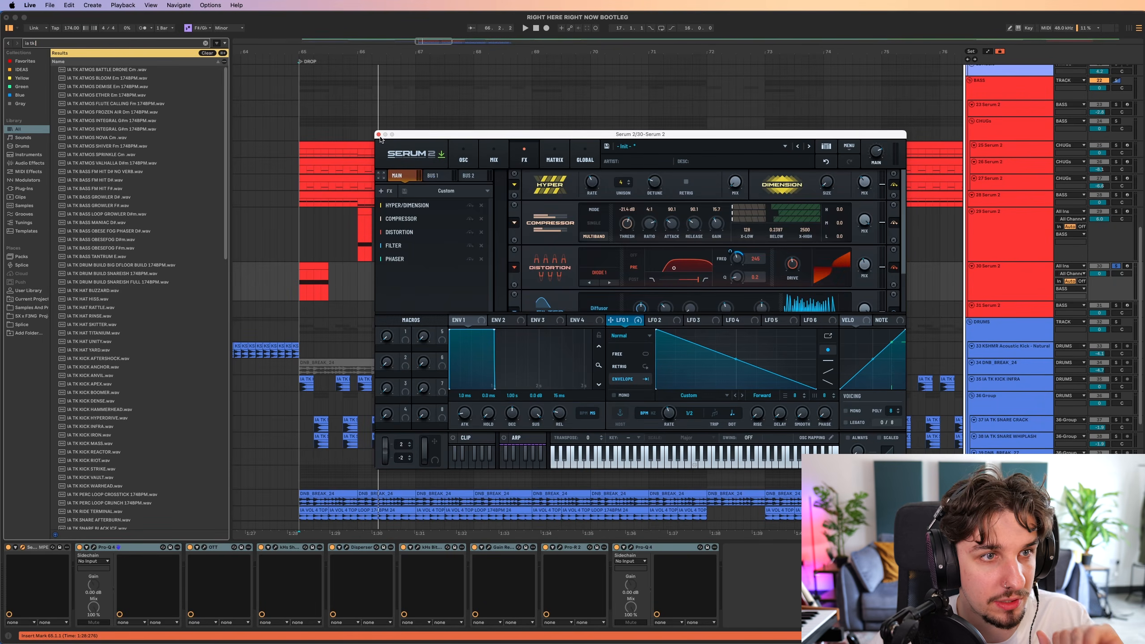
left_click(379, 135)
left_click(91, 44)
type("ba")
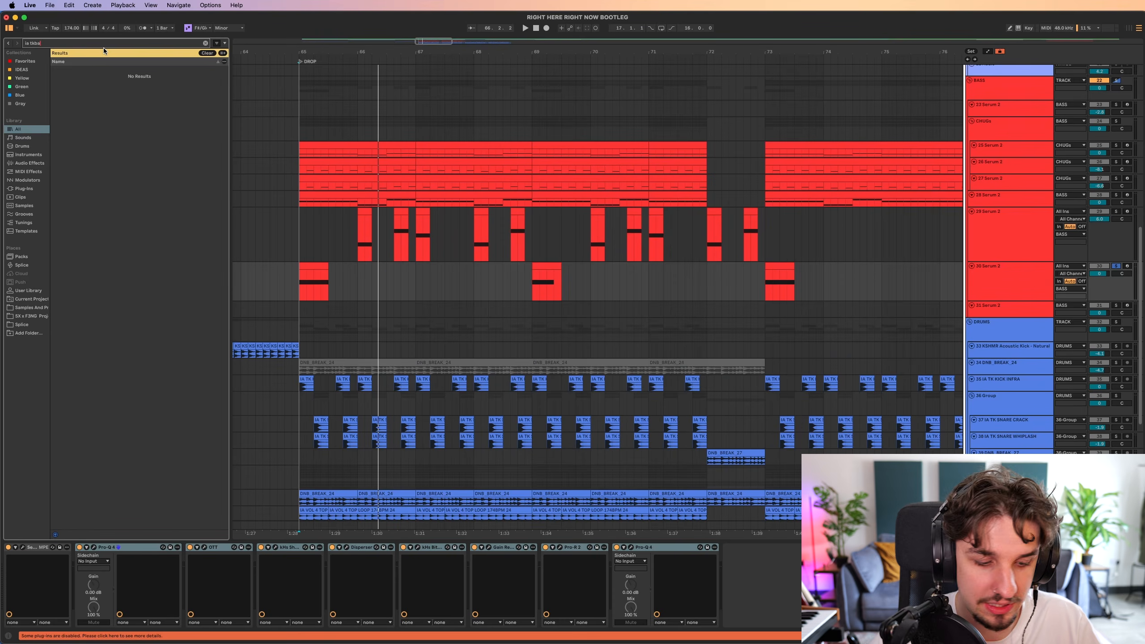
key("BackSpace")
key("BackSpace")
type("bass")
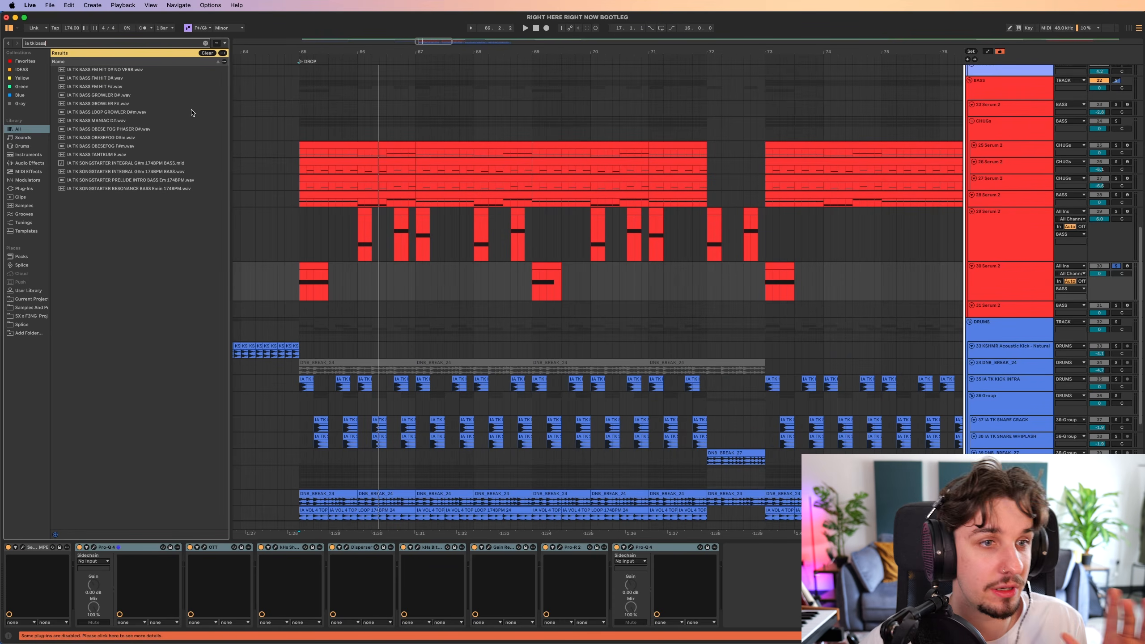
Preview the IA TK BASS samples Maniac, Loop Growler, Tantrum and the two FM Hit variations.
left_click(317, 269)
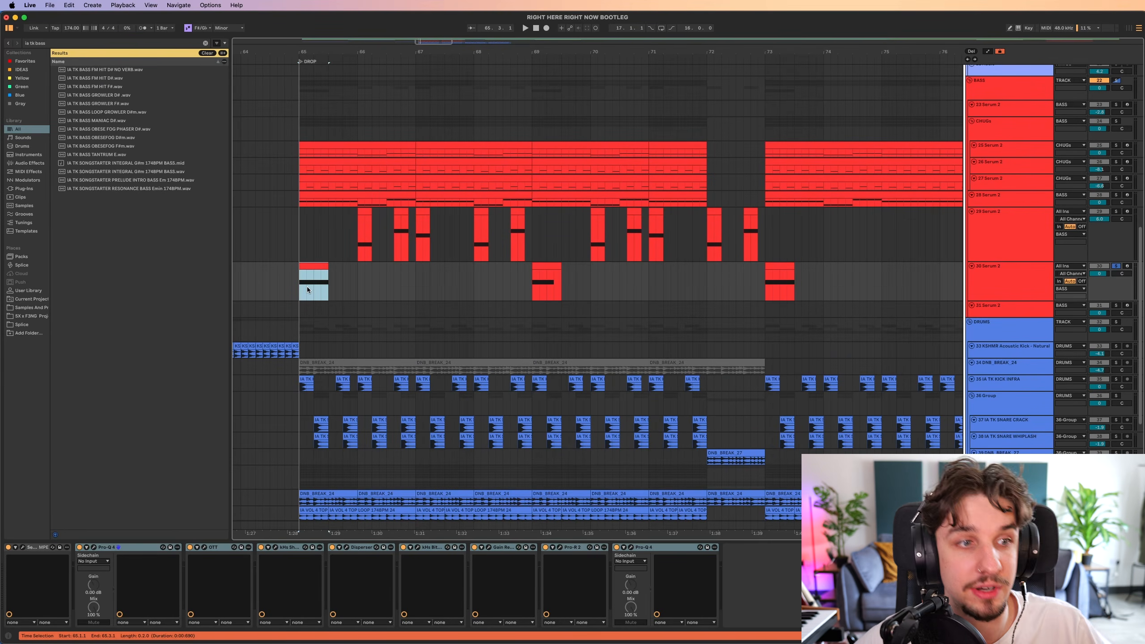
left_click(113, 121)
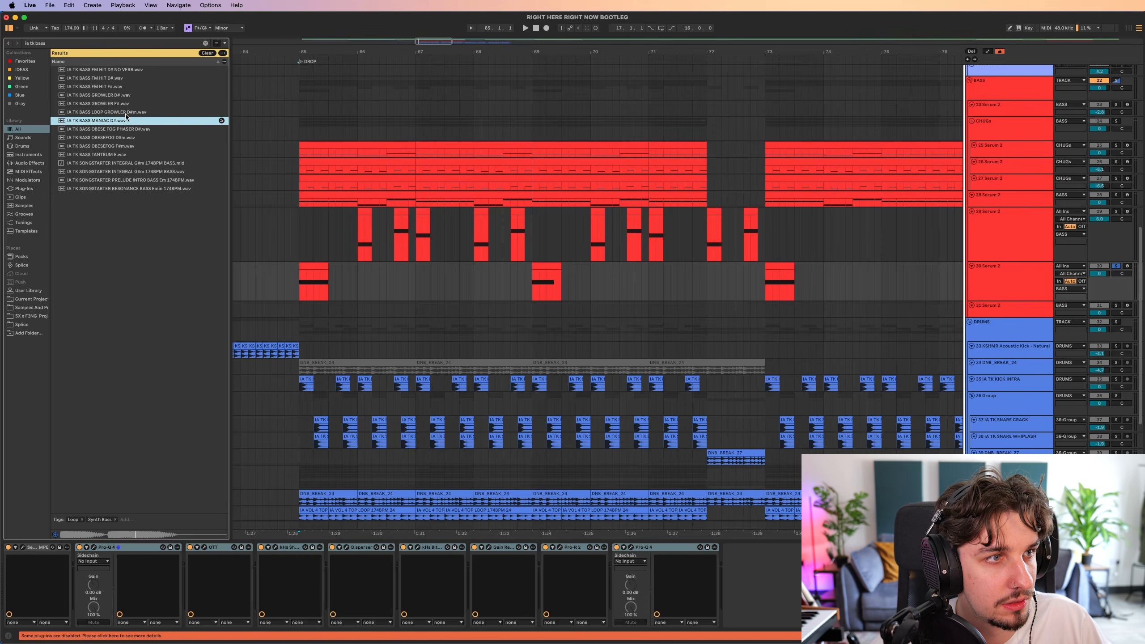
left_click(122, 113)
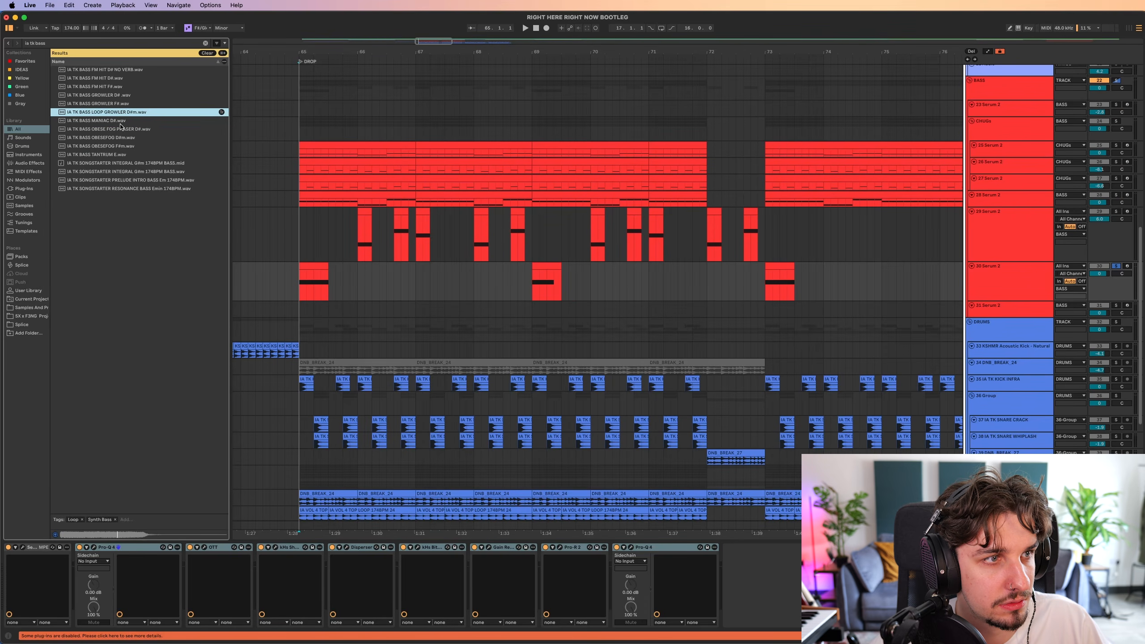
left_click(113, 155)
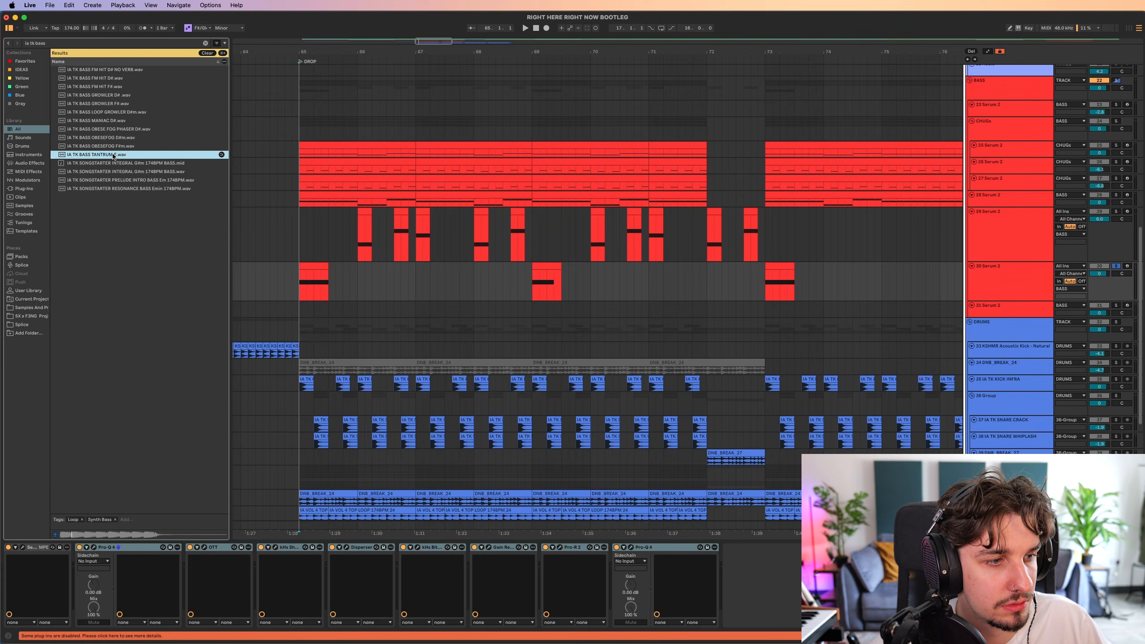
left_click(113, 78)
left_click(111, 87)
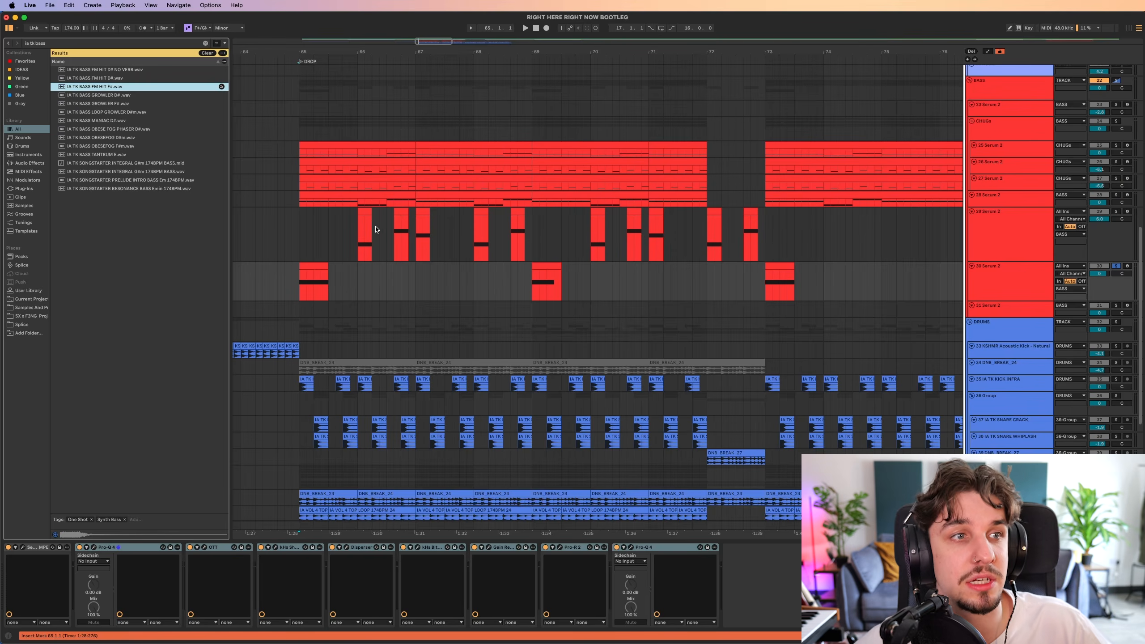
Turn off the new bass track's solo and play the full drop from bar 65.
left_click_drag(377, 230, 489, 267)
key("s")
key("space")
mouse_move(504, 330)
left_mouse_down()
mouse_move(520, 358)
mouse_move(501, 343)
left_mouse_up()
scroll(509, 311, "up", 5)
scroll(512, 307, "down", 5)
left_click_drag(532, 253, 499, 318)
scroll(510, 376, "up", 5)
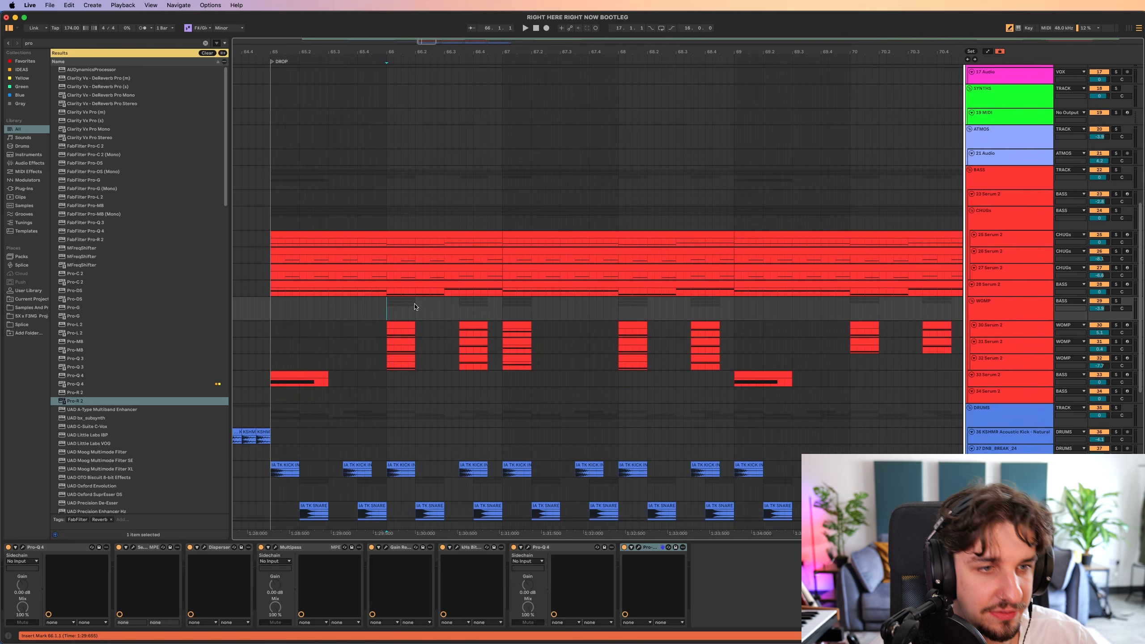
left_click_drag(414, 307, 403, 292)
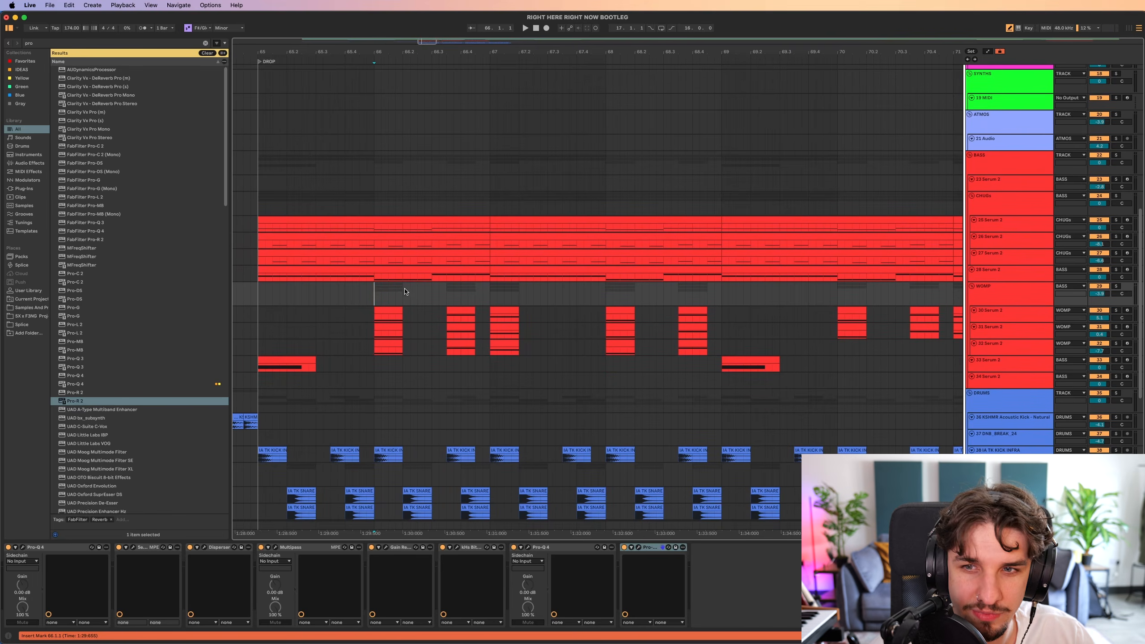
Solo the WOMP group and play its layered Serum 2 basses from bar 66.
left_click(1116, 287)
left_click_drag(401, 342, 442, 357)
key("space")
left_click_drag(546, 360, 433, 364)
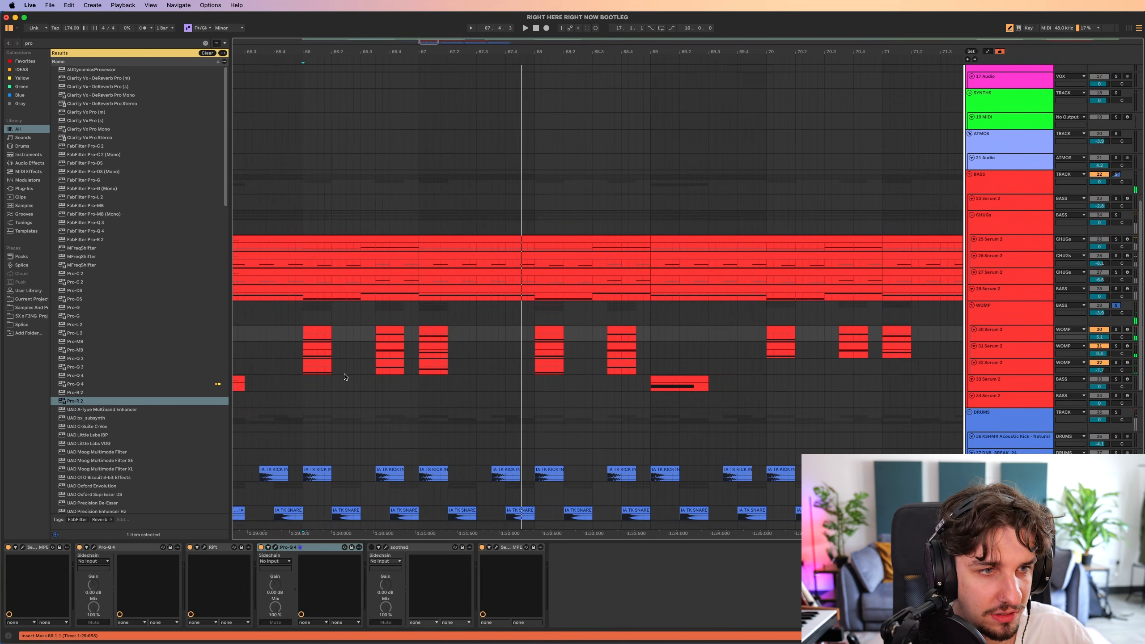
Turn off the WOMP group's solo and play the full drop from bar 65.
key("Up")
scroll(921, 312, "up", 10)
scroll(921, 312, "left", 4)
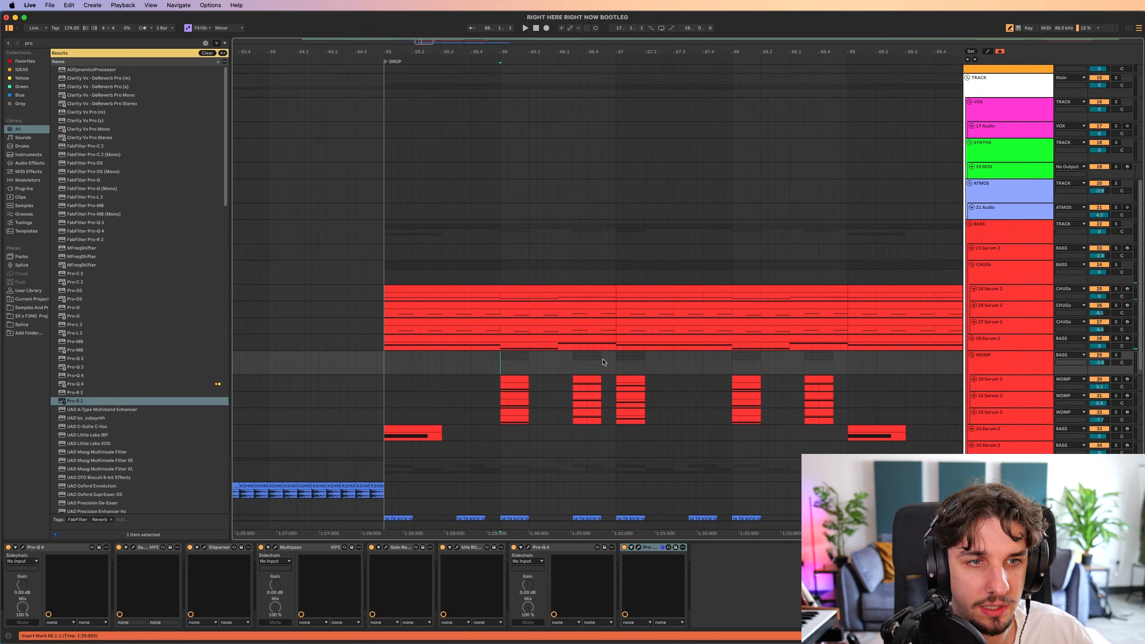
scroll(634, 302, "down", 10)
scroll(634, 302, "left", 1)
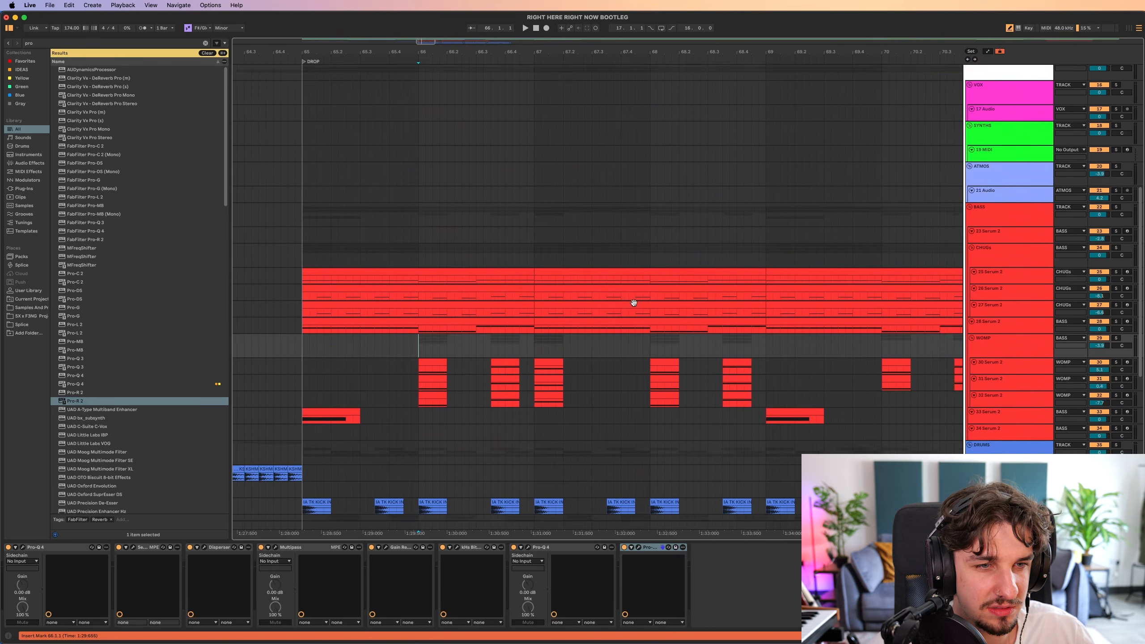
left_click_drag(501, 349, 501, 351)
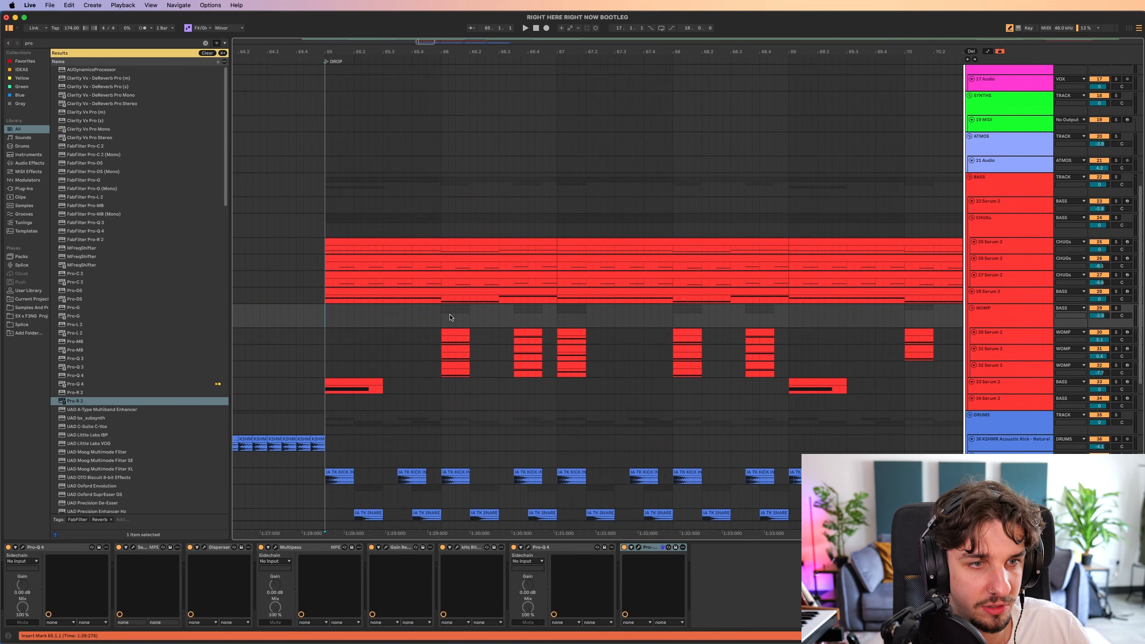
left_click_drag(562, 308, 496, 313)
scroll(495, 313, "down", 8)
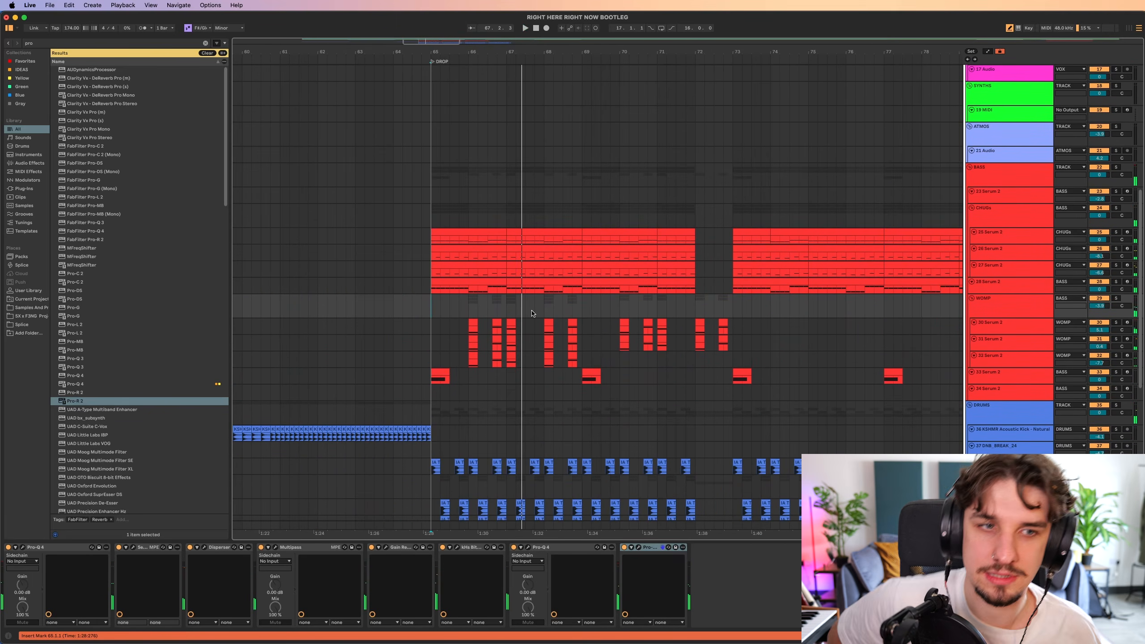
Fold the WOMP group and mute it.
left_click(972, 299)
left_click(1106, 292)
scroll(440, 378, "up", 10)
scroll(440, 379, "right", 2)
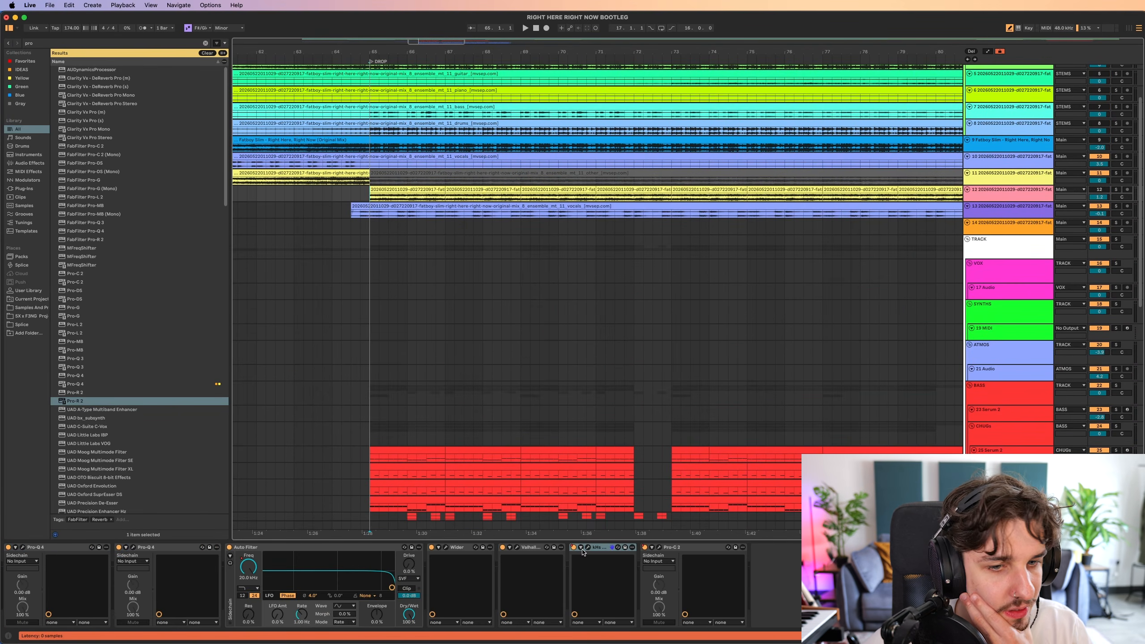
Check the plug-in ahead of Pro-C 3 on the sample track and play the drop from just before bar 65 without the WOMP basses.
left_click(588, 547)
left_click(588, 547)
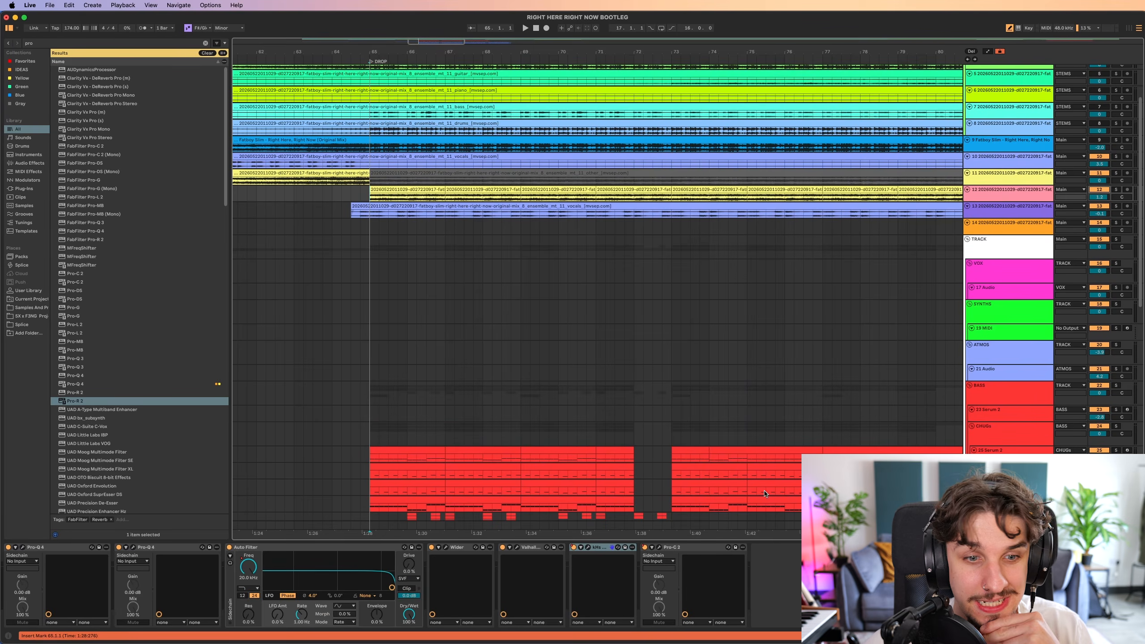
scroll(530, 378, "down", 3)
scroll(531, 378, "left", 3)
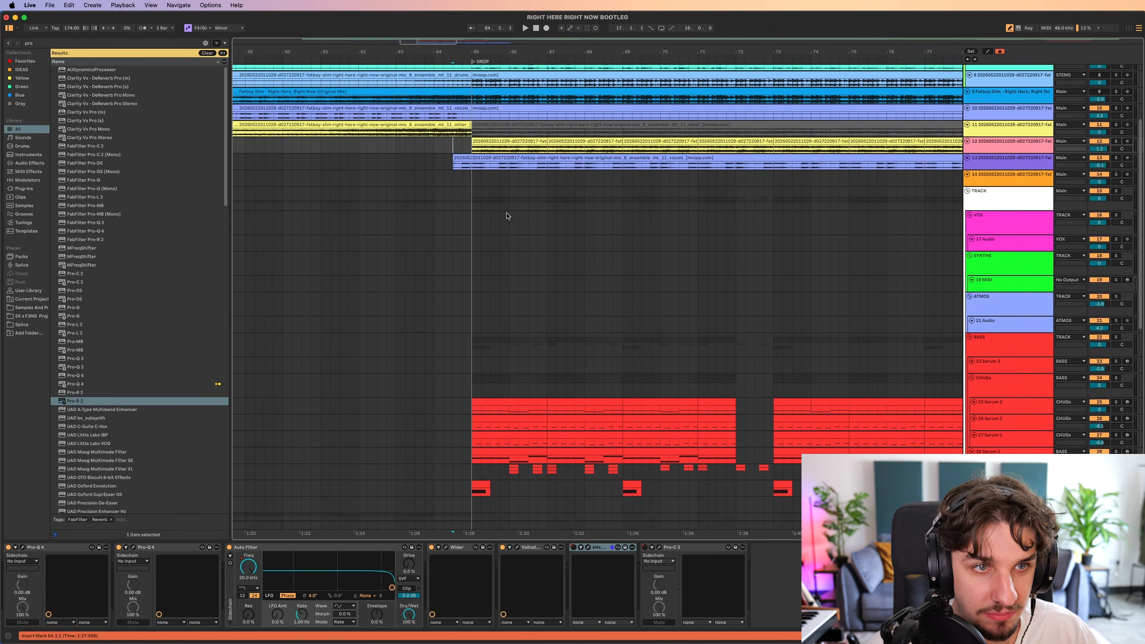
scroll(525, 200, "down", 5)
key("space")
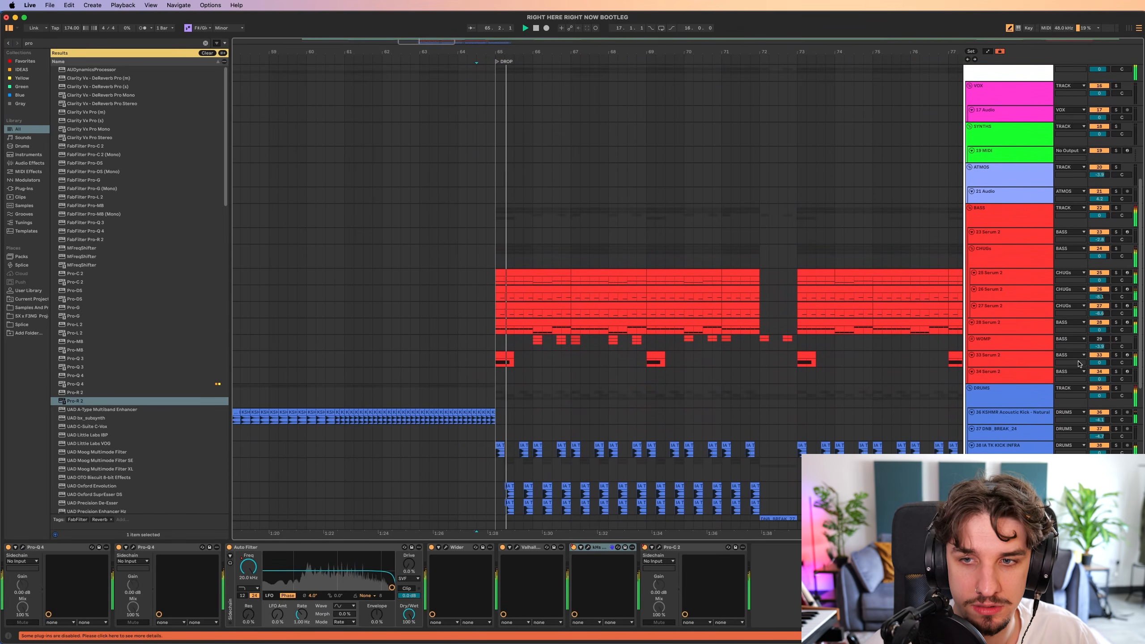
scroll(689, 351, "down", 3)
scroll(689, 350, "right", 3)
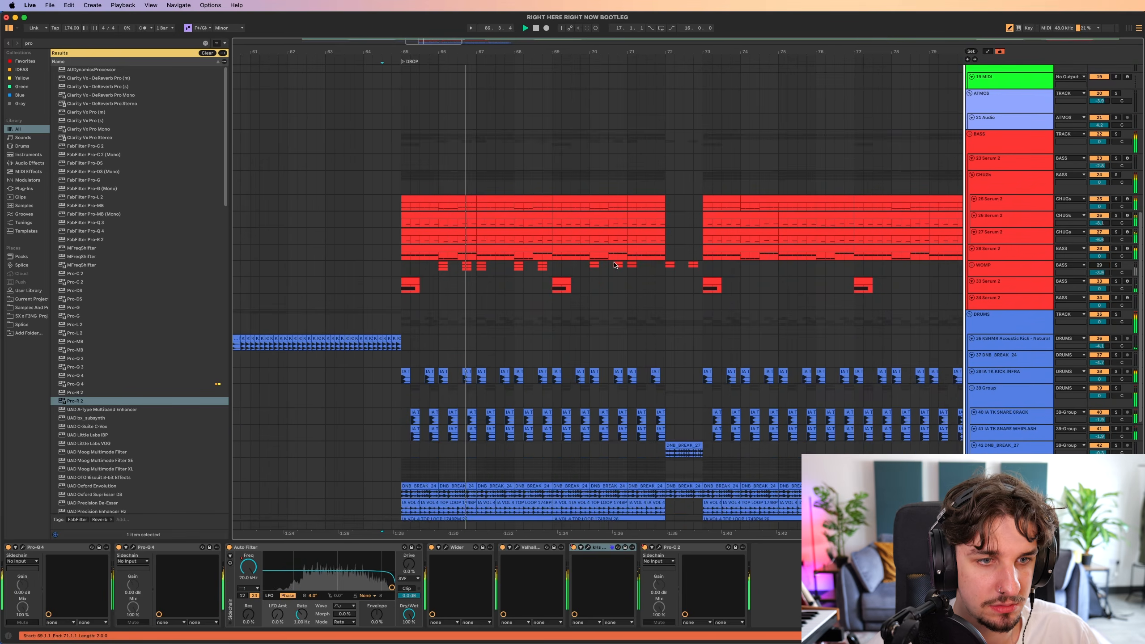
scroll(586, 284, "down", 3)
scroll(555, 302, "up", 5)
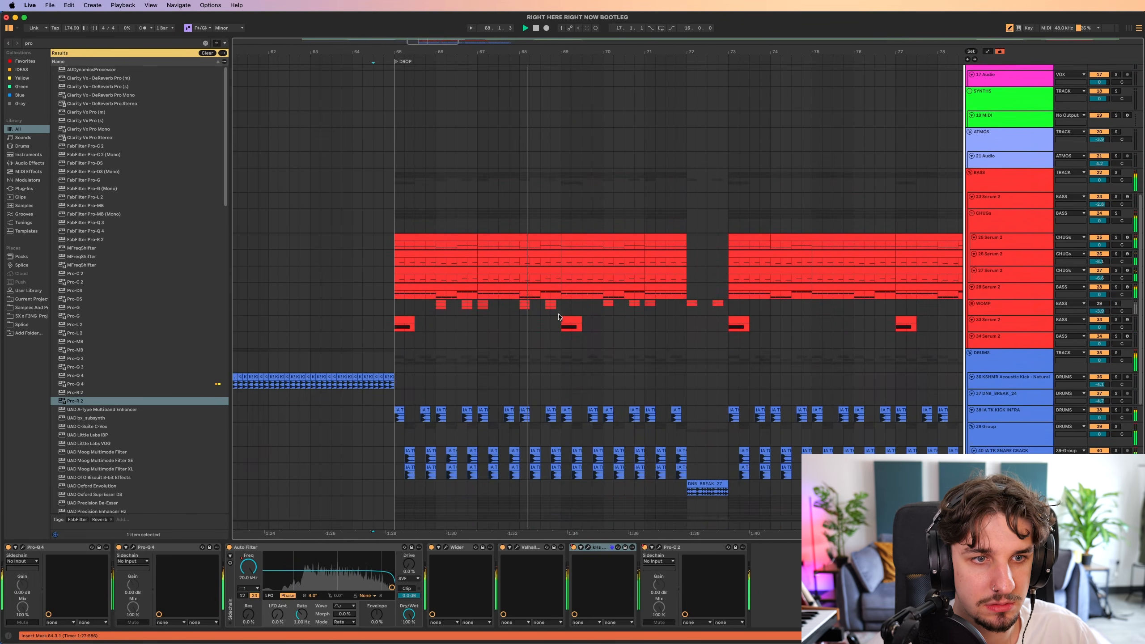
scroll(569, 342, "up", 2)
scroll(604, 330, "down", 4)
scroll(581, 333, "right", 1)
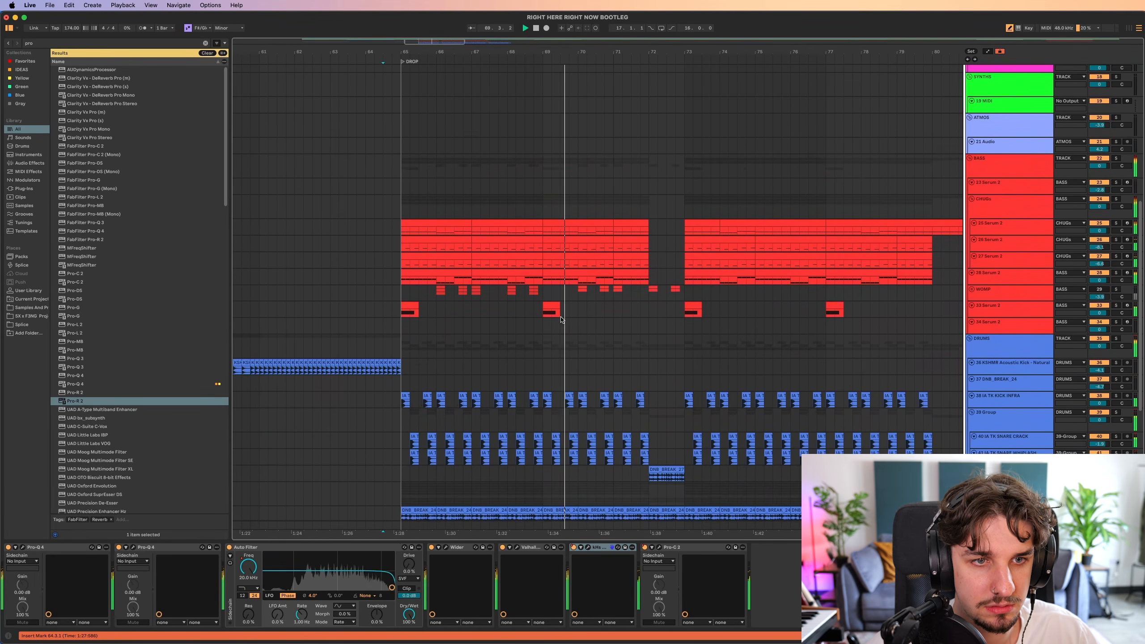
scroll(563, 320, "down", 3)
key("space")
Insert a new MIDI track below the last bass track and load the Serum 2 instrument onto it.
left_click(1008, 329)
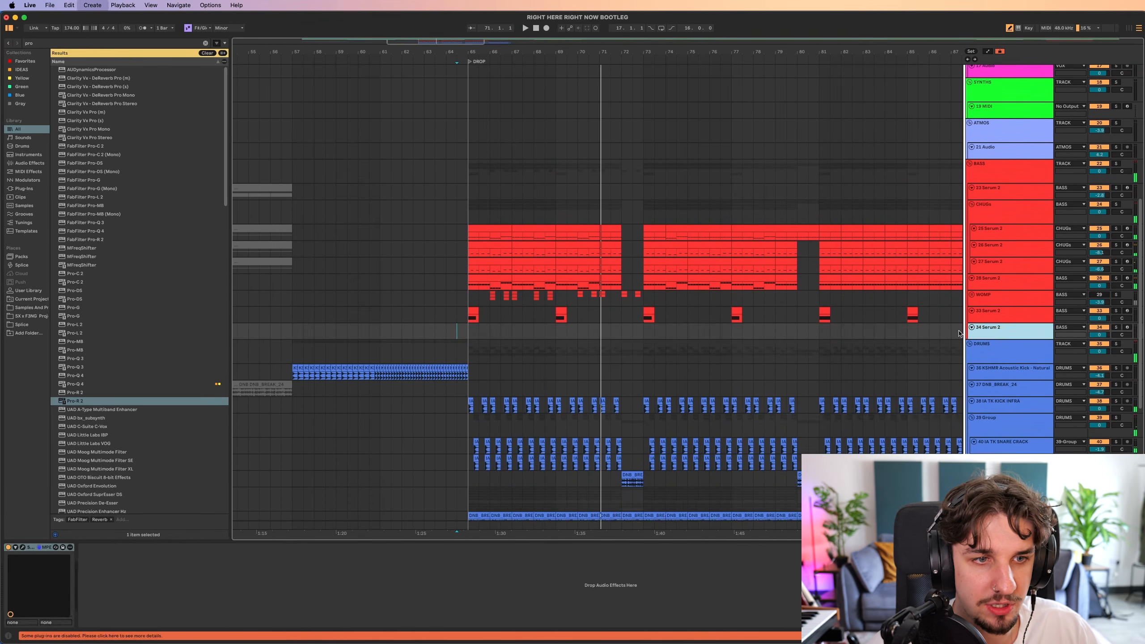
key("super+shift+t")
key("super+f")
type("serum 2")
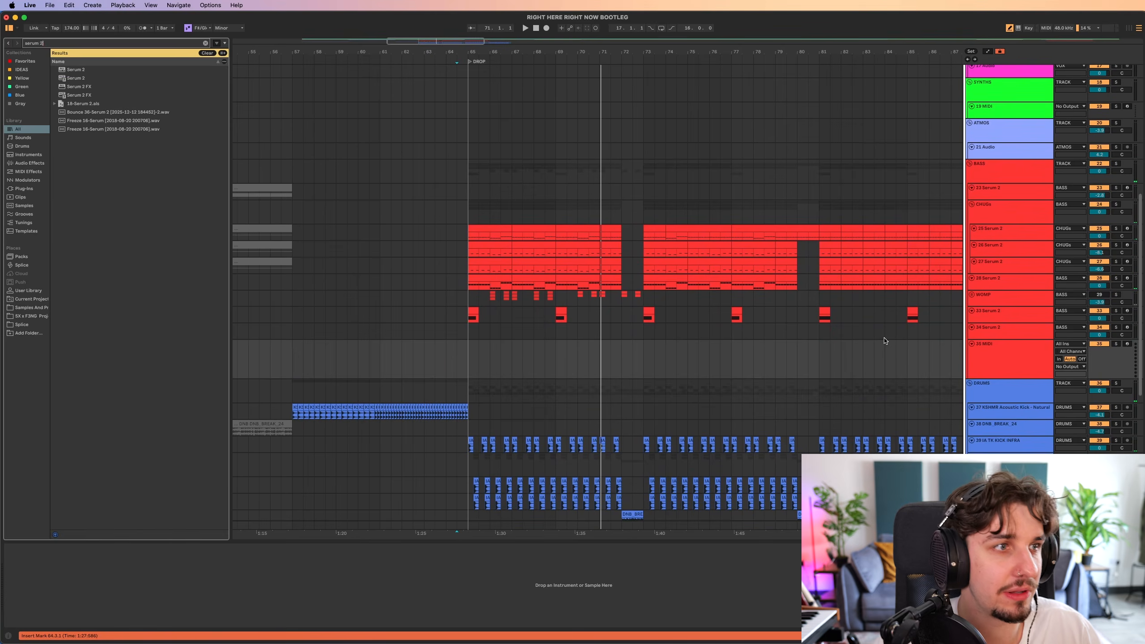
key("Down")
key("Down")
key("Return")
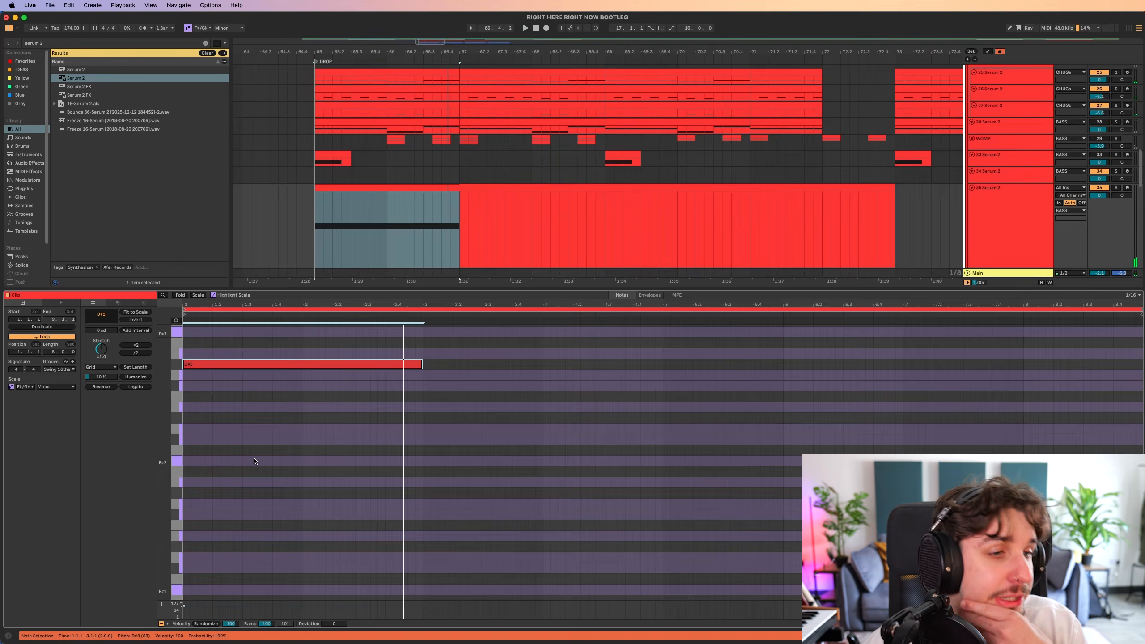
Lower the two-bar note in the new Serum 2 track's clip at bar 65 to A#2.
key("Down")
key("Down")
key("Down")
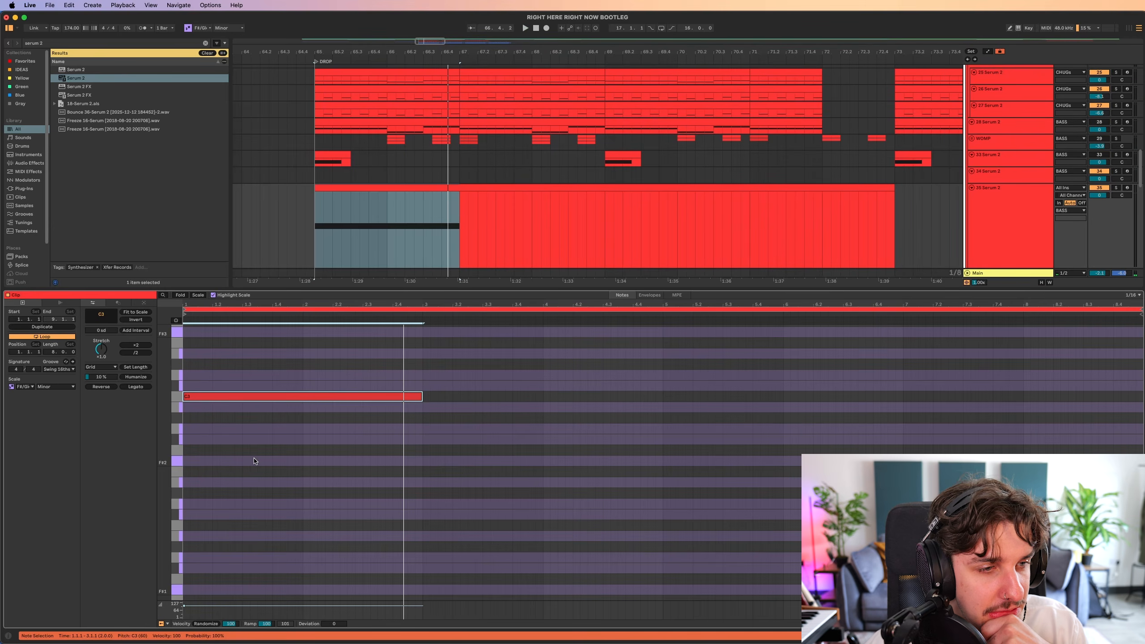
key("Down")
key("Down")
key("Down")
key("Up")
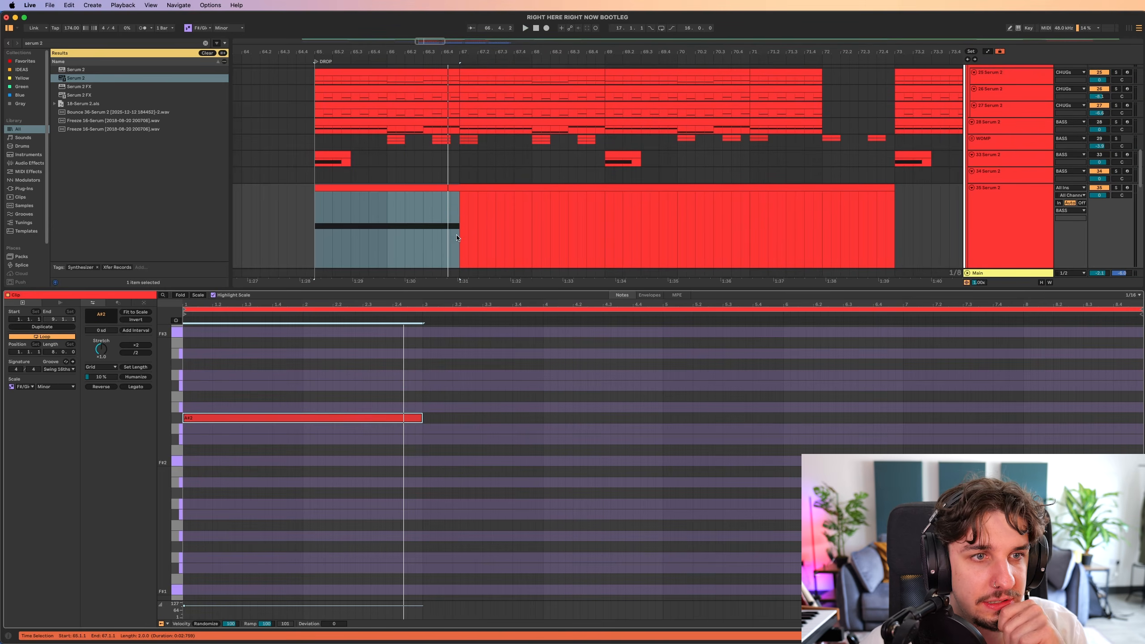
Play the bass clip from bar 65 and lower its two-bar note to G#2.
scroll(457, 238, "up", 5)
scroll(456, 237, "left", 1)
scroll(449, 412, "up", 3)
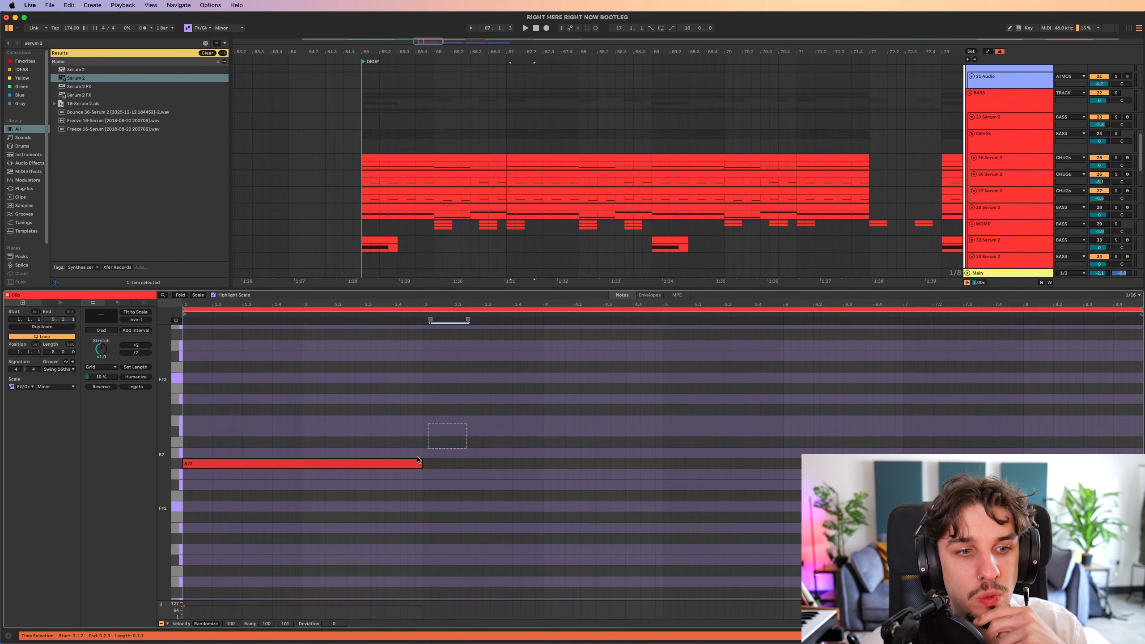
scroll(325, 431, "down", 3)
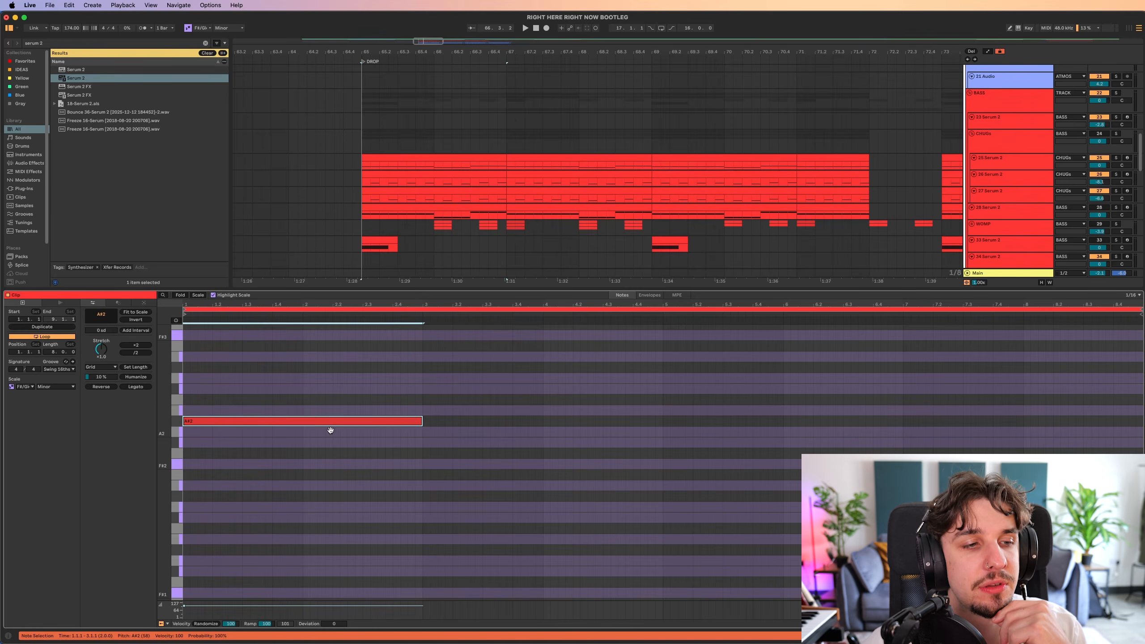
key("space")
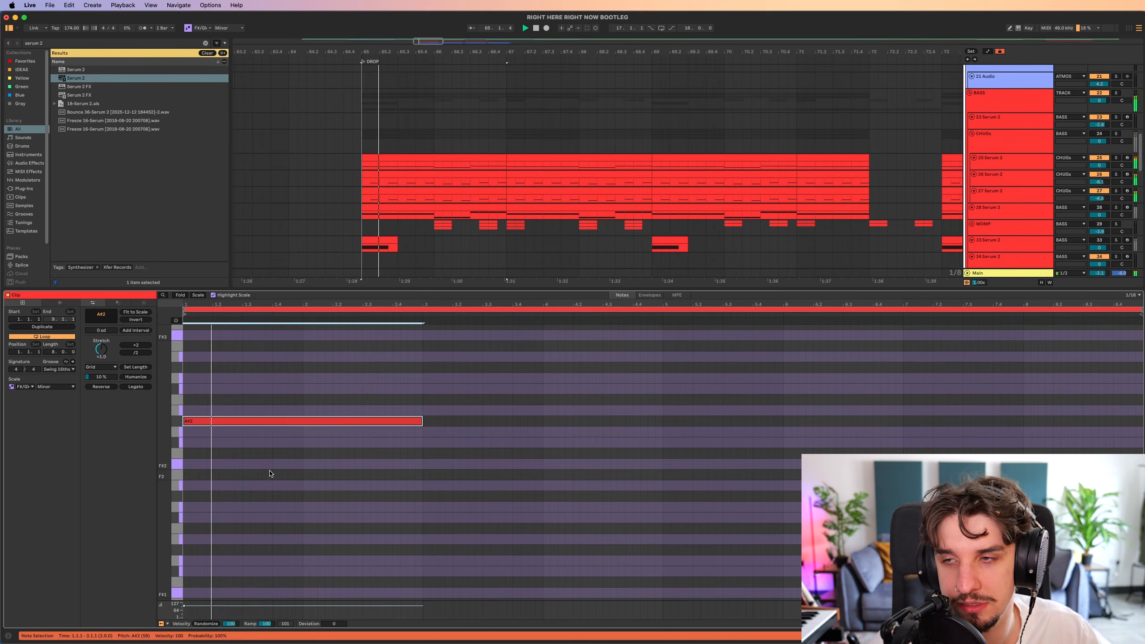
key("Down")
key("Down")
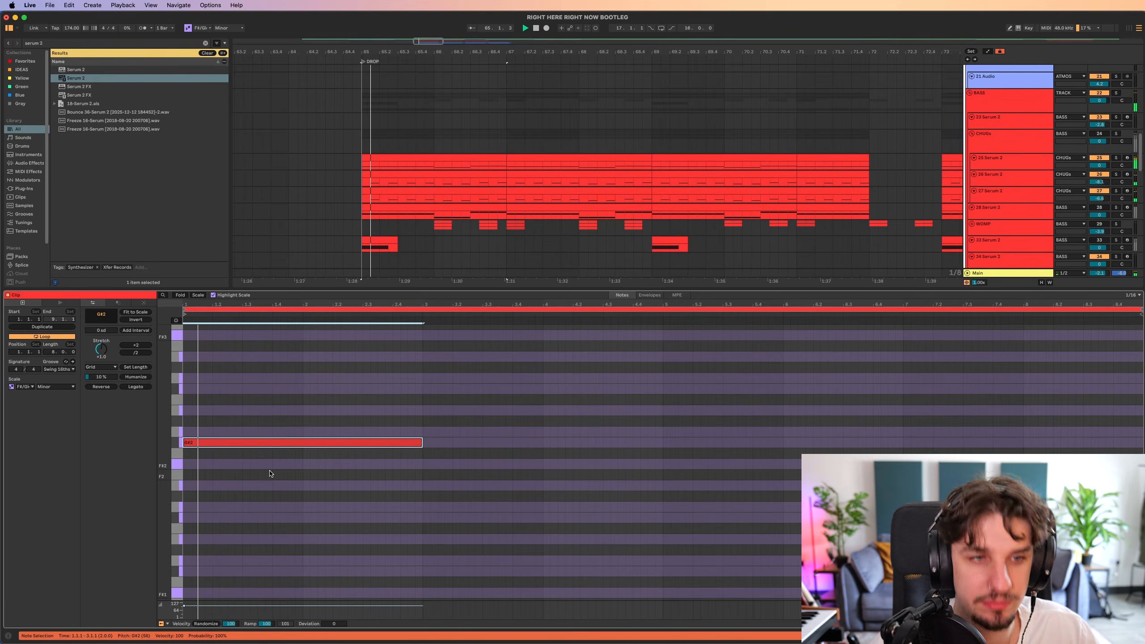
scroll(428, 433, "up", 1)
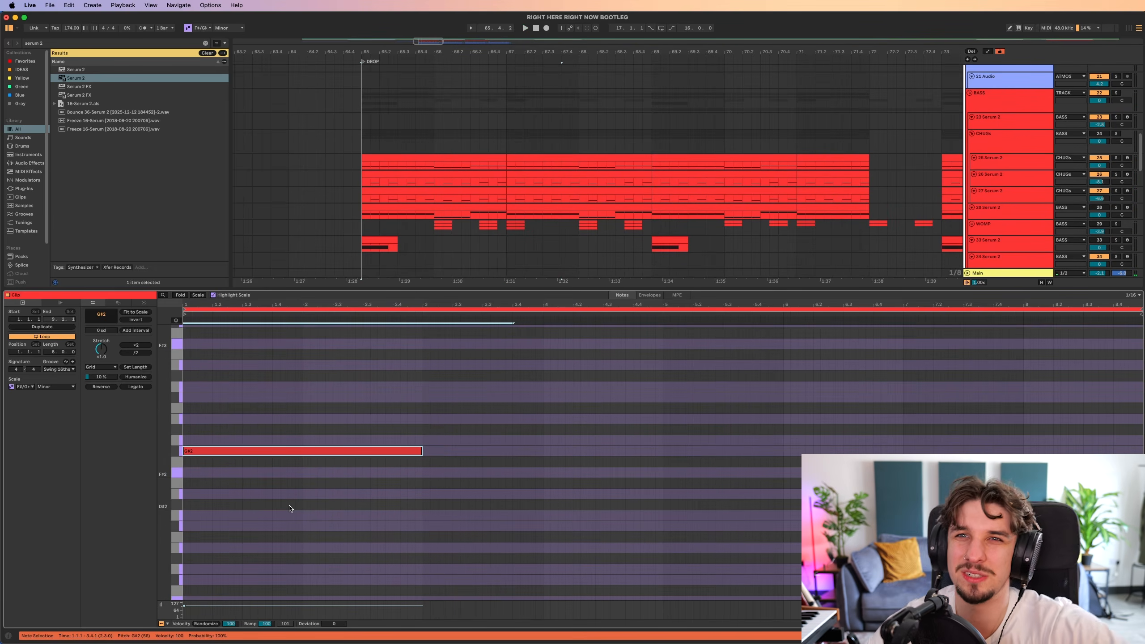
Try the two-bar bass note at D#2 and return it to G#2.
key("Down")
key("Down")
key("Down")
key("Down")
key("Down")
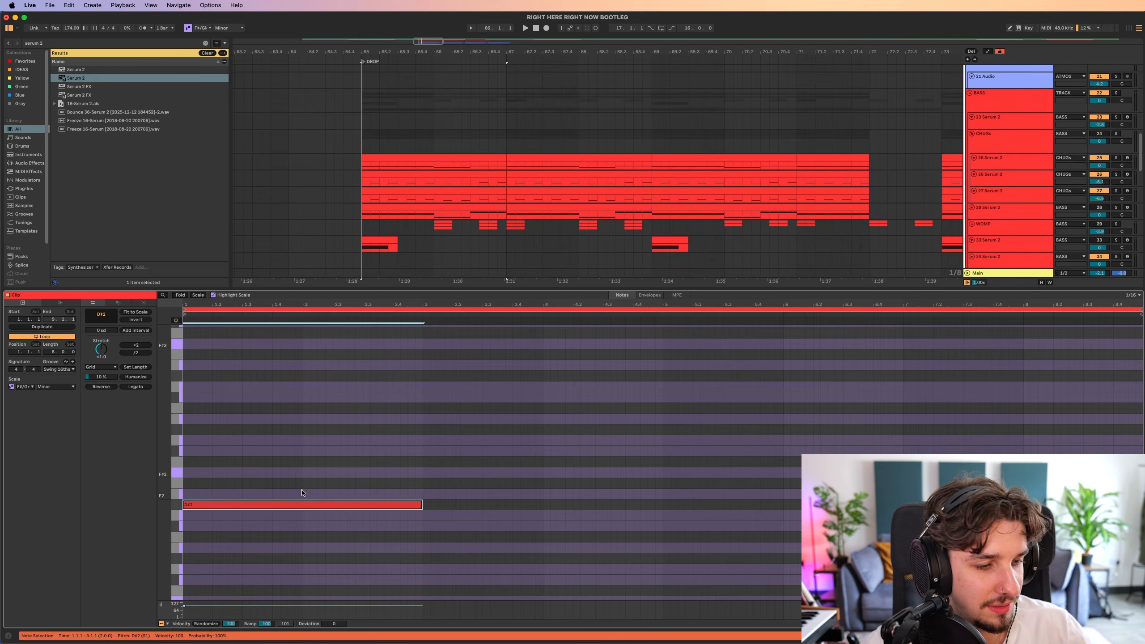
key("Up")
key("Up")
key("Up")
key("Up")
key("Up")
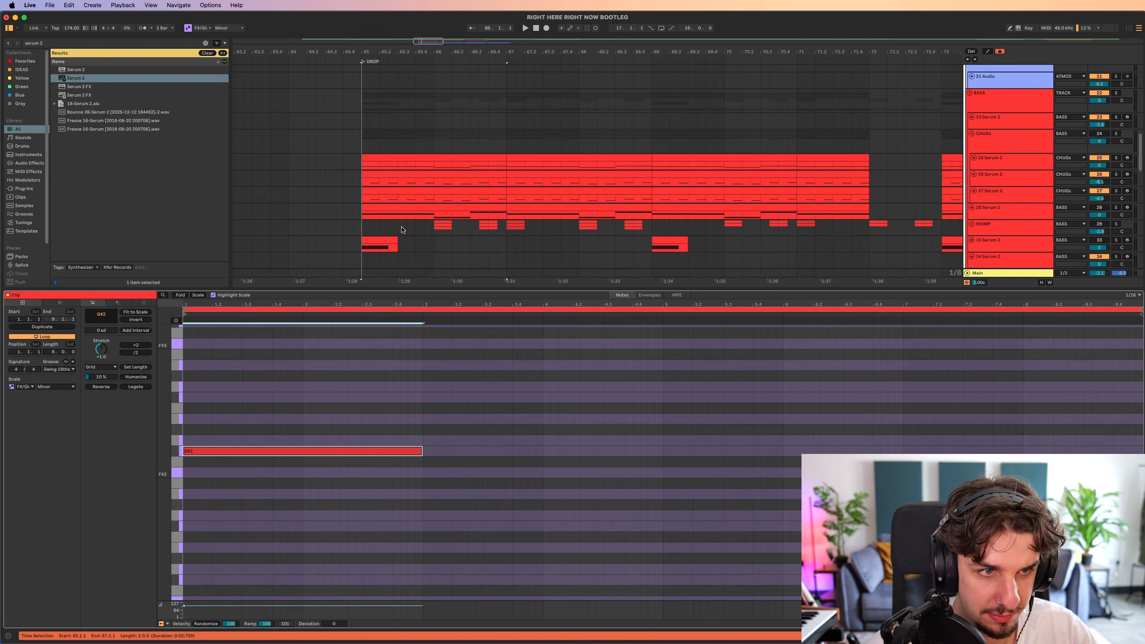
scroll(402, 230, "down", 5)
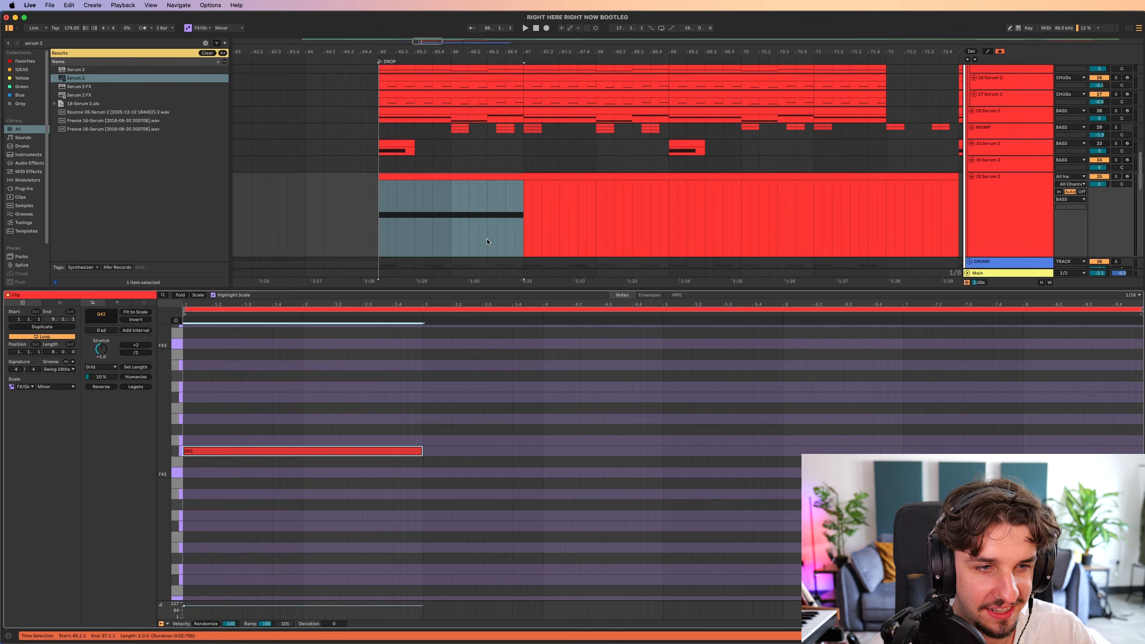
scroll(487, 238, "down", 2)
scroll(475, 198, "down", 5)
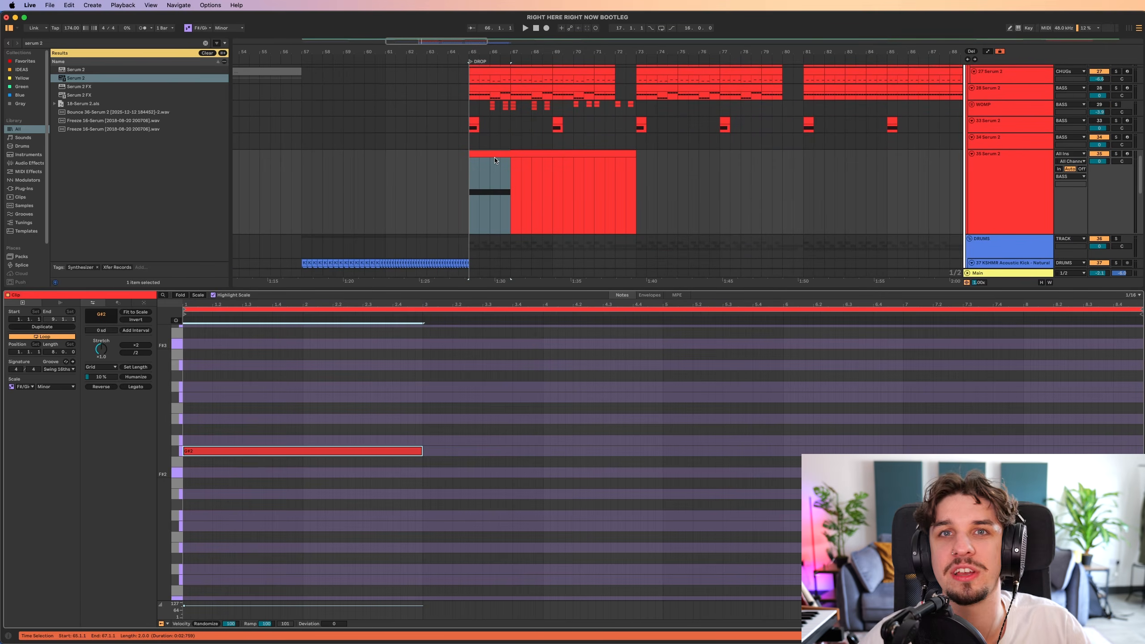
scroll(483, 197, "down", 3)
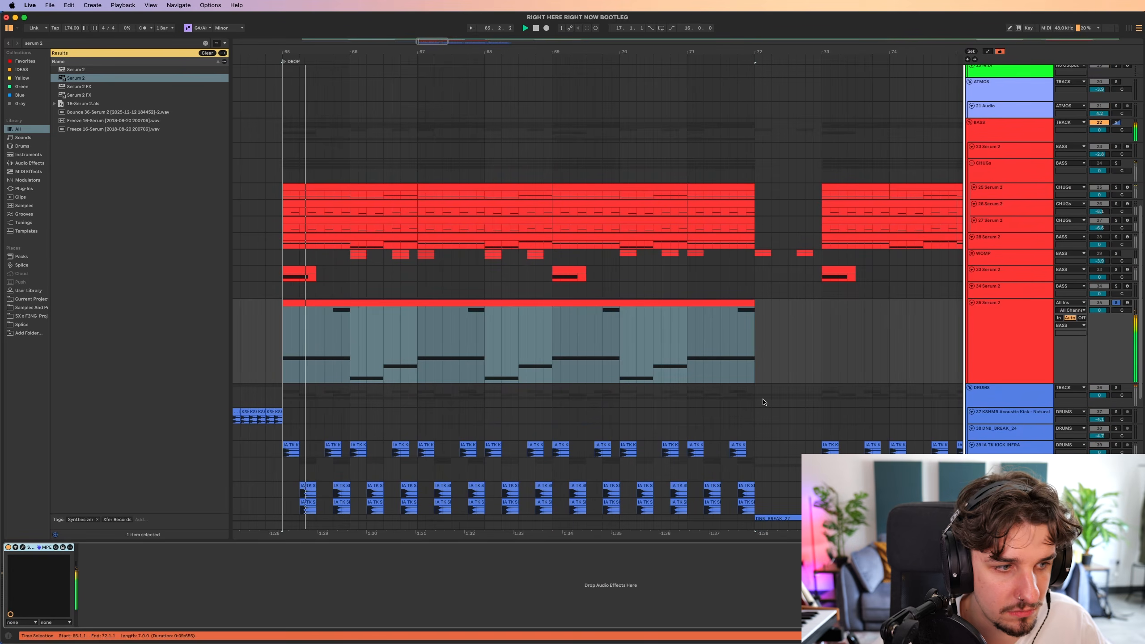
Enable legato in the new Serum 2's voicing and unsolo the track to hear it with the full drop.
left_click(22, 547)
left_click(22, 547)
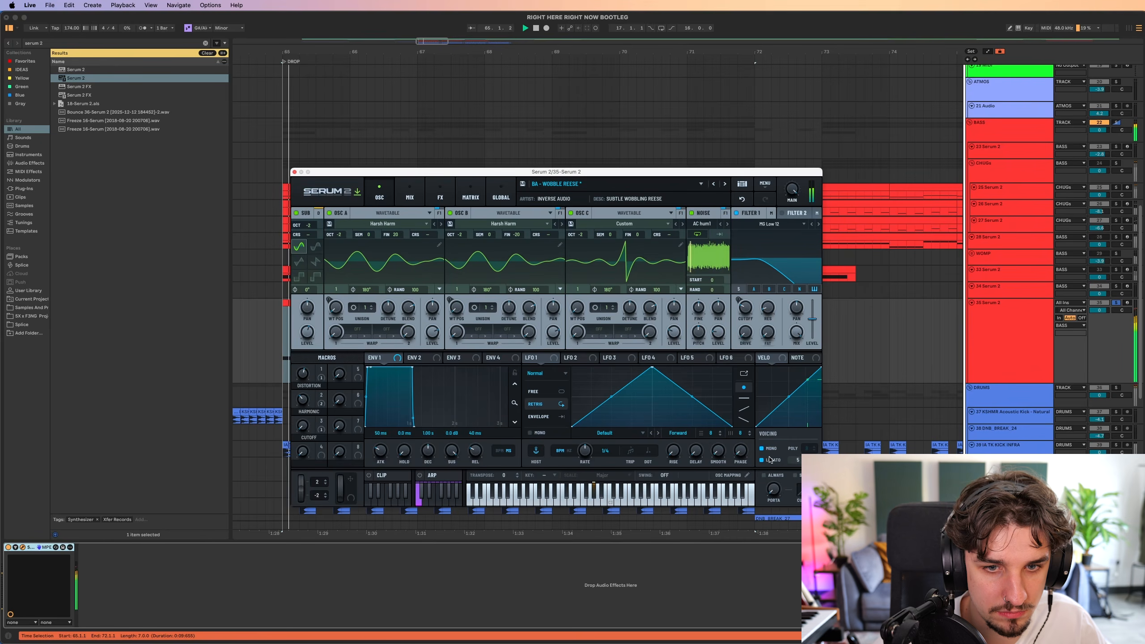
key("space")
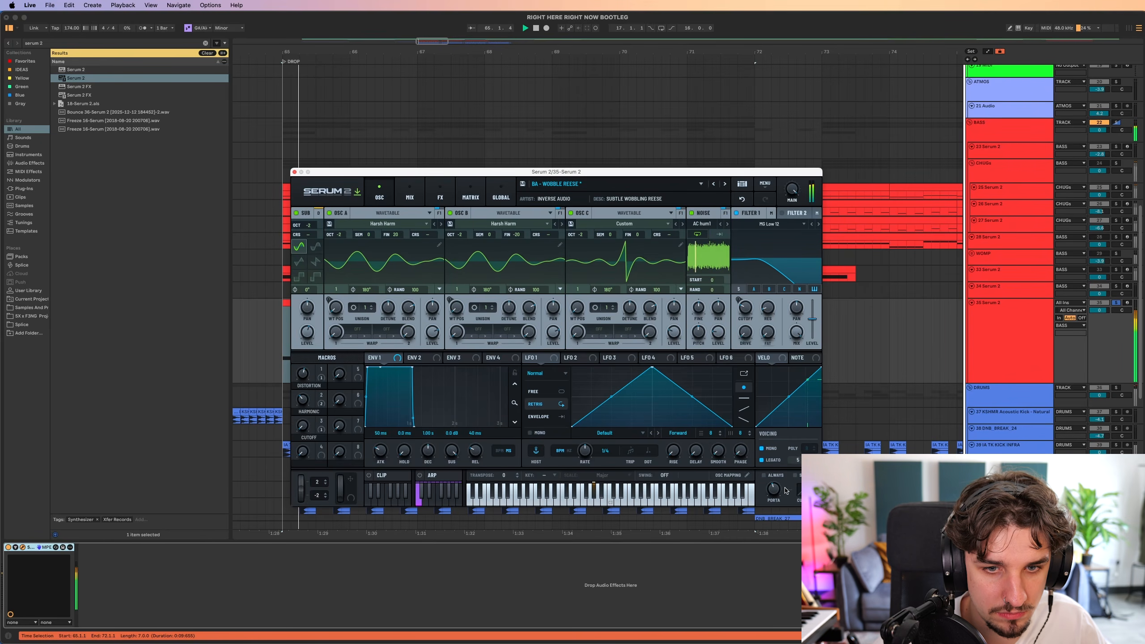
key("s")
key("space")
key("space")
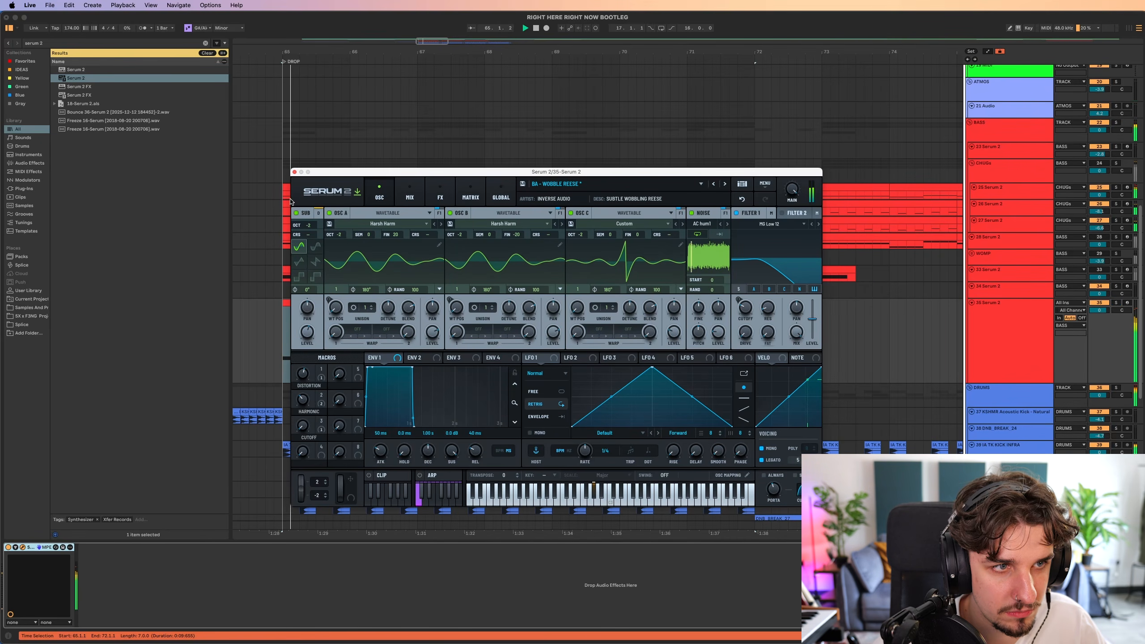
Close the Serum 2 window and listen to the new bass line within the drop.
left_click(294, 172)
scroll(294, 173, "up", 3)
scroll(315, 203, "left", 1)
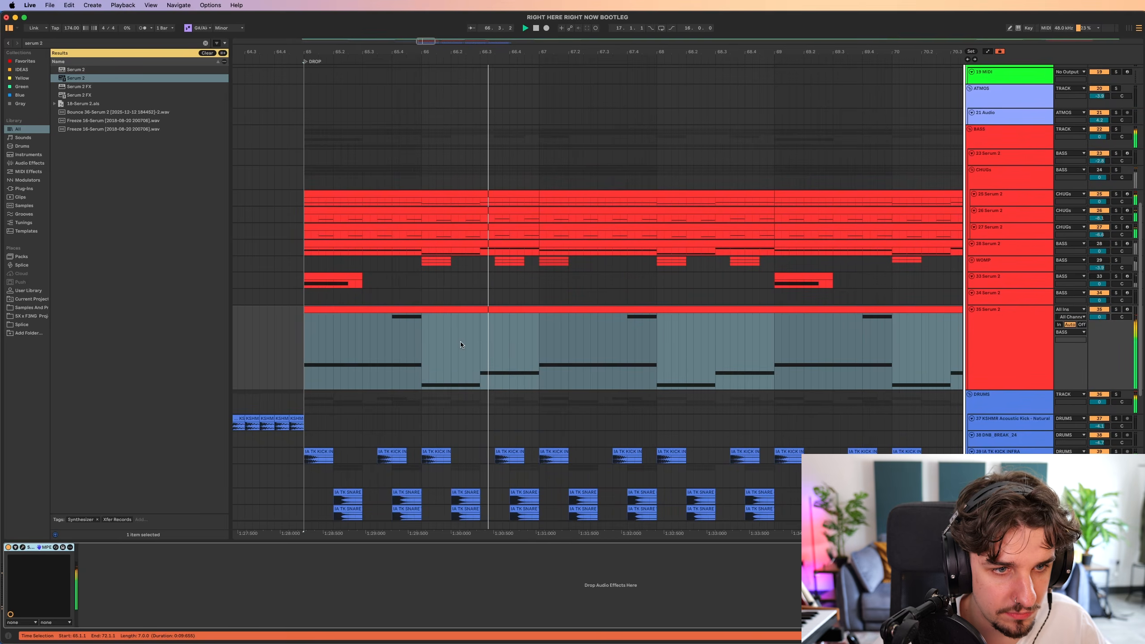
scroll(460, 341, "left", 1)
left_click(440, 345)
scroll(501, 340, "down", 2)
scroll(502, 340, "down", 2)
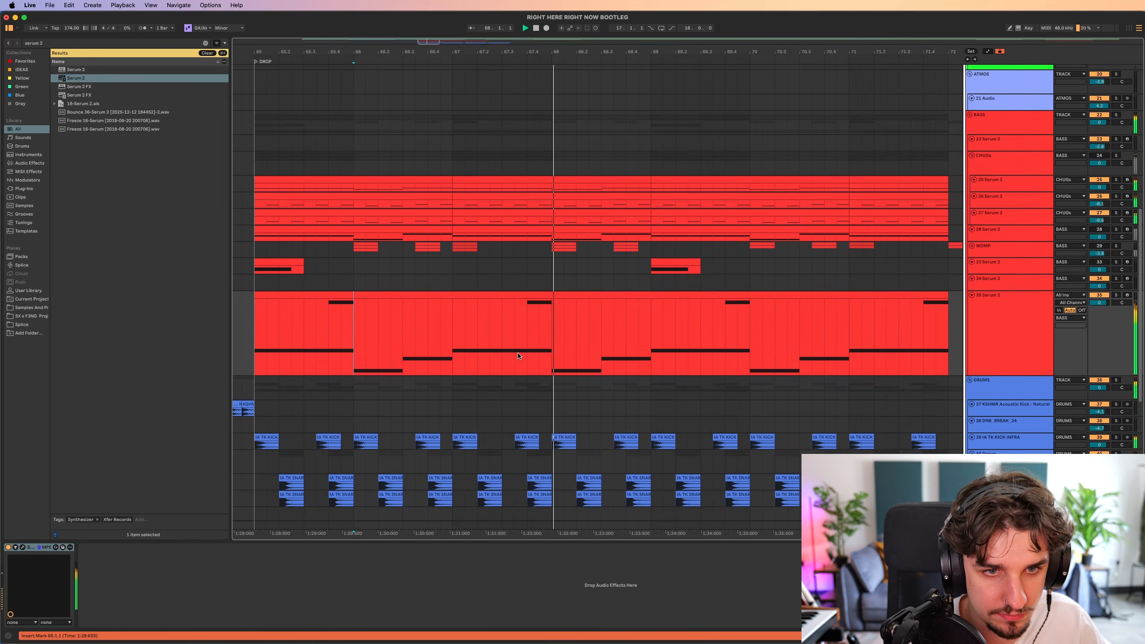
Review the notes of the varied bass clip at bar 73 and hide the clip editor.
double_click(503, 340)
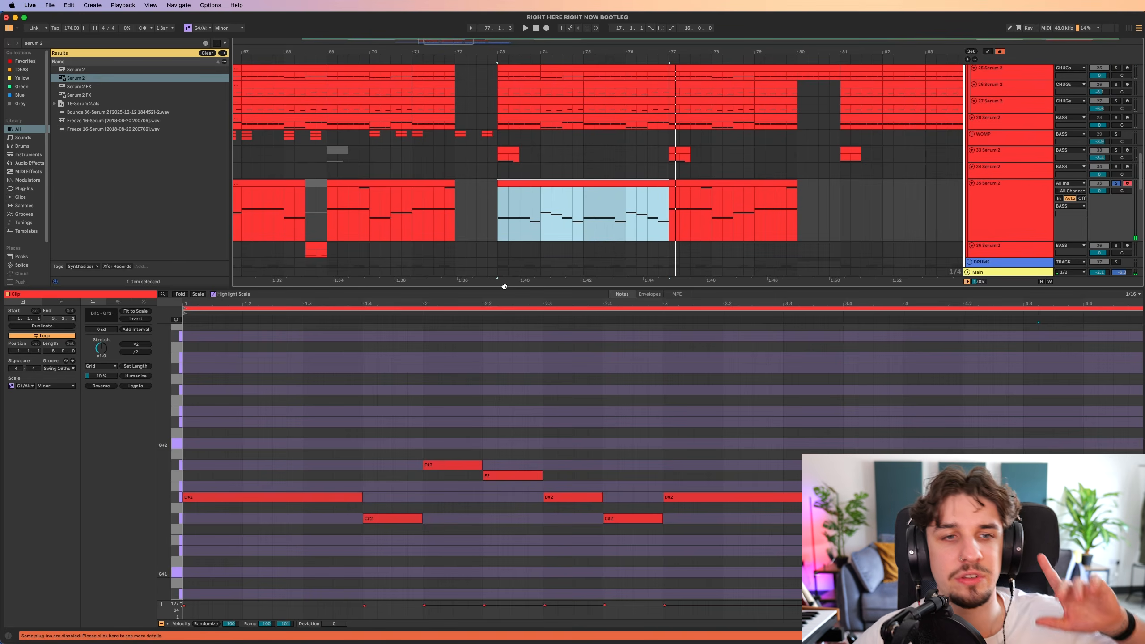
key("super+alt+l")
left_click_drag(453, 279, 669, 323)
left_click_drag(648, 270, 569, 285)
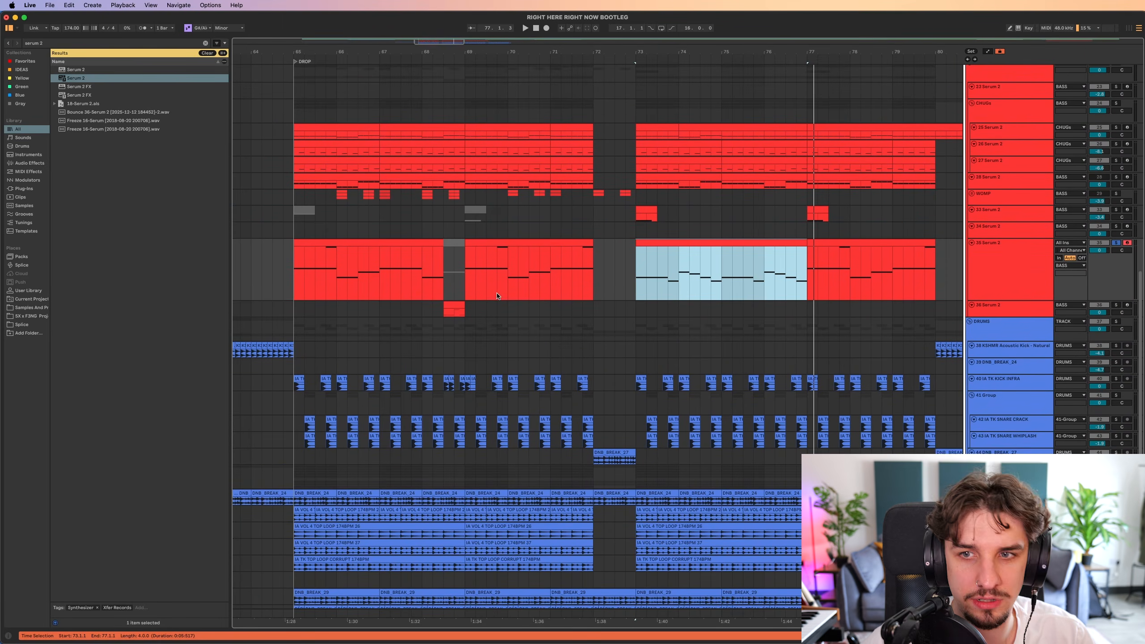
Compare the bass clips of both drop sections and place the insert marker at bar 73.
scroll(569, 285, "up", 1)
scroll(550, 270, "down", 5)
scroll(550, 270, "right", 5)
scroll(536, 253, "up", 4)
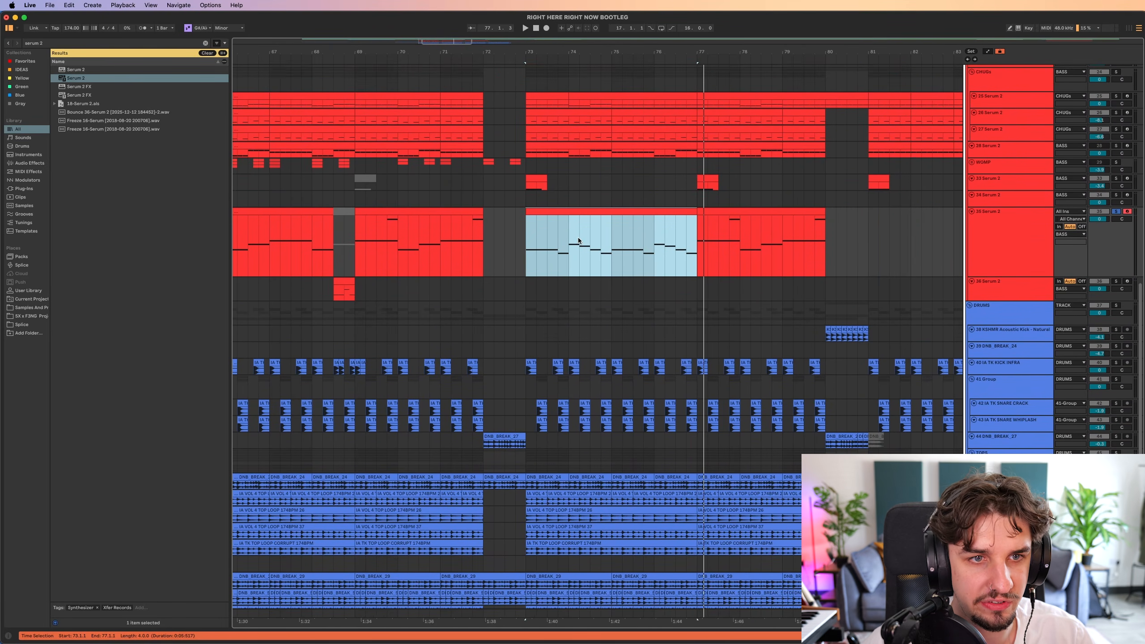
left_click(535, 246)
left_click(531, 246)
scroll(563, 280, "up", 3)
scroll(564, 280, "right", 1)
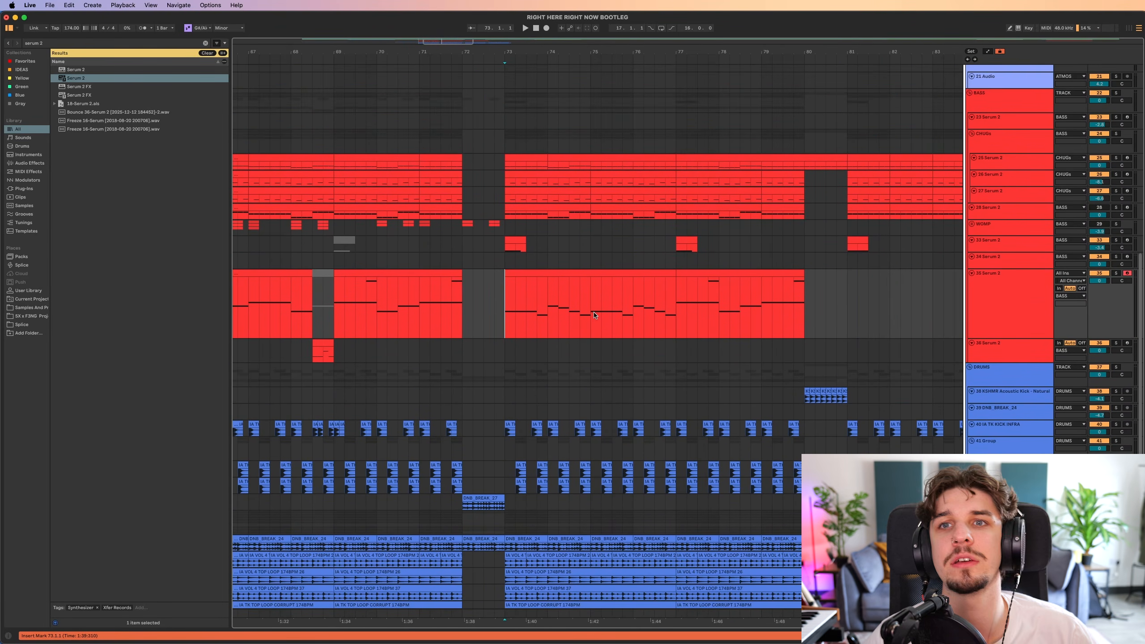
Fold the CHUGs group and listen to the second drop section from bar 73.
scroll(605, 293, "up", 1)
scroll(604, 293, "right", 1)
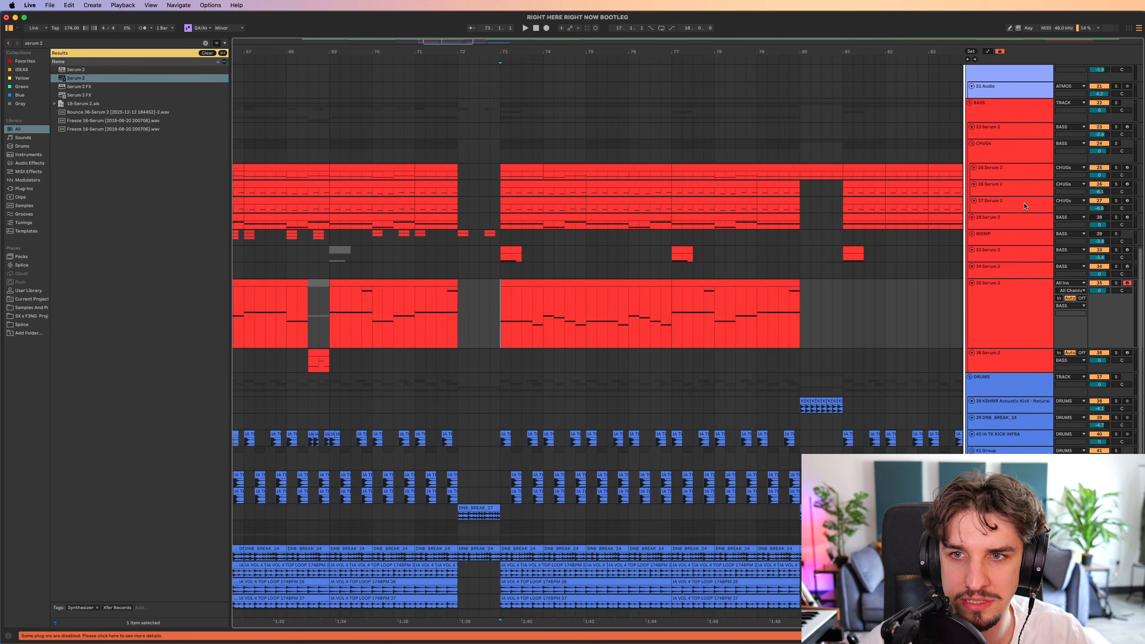
left_click(971, 144)
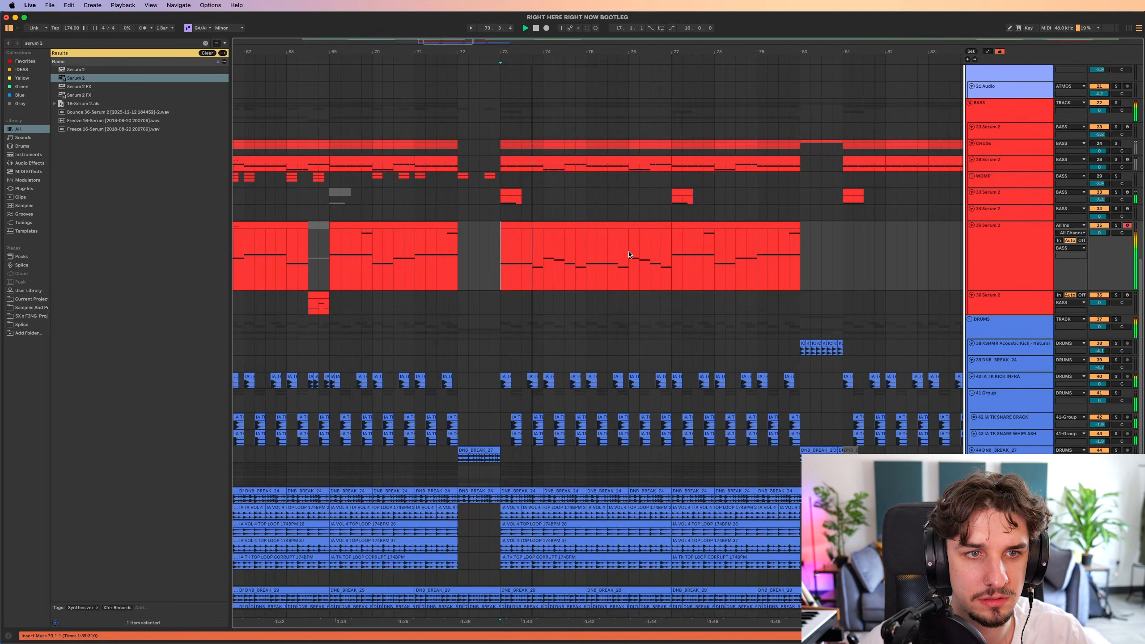
scroll(595, 270, "up", 1)
Duplicate the varied four-bar reese bass phrase at bar 73 so it repeats from bar 77.
double_click(564, 238)
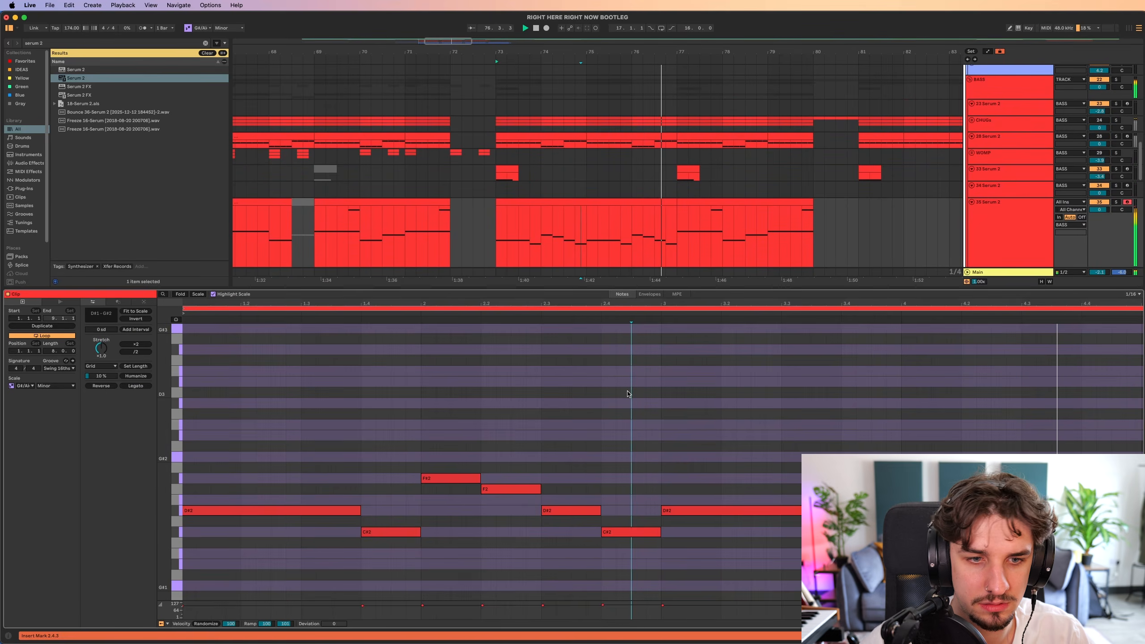
key("super+a")
key("shift+Up")
left_click(616, 329)
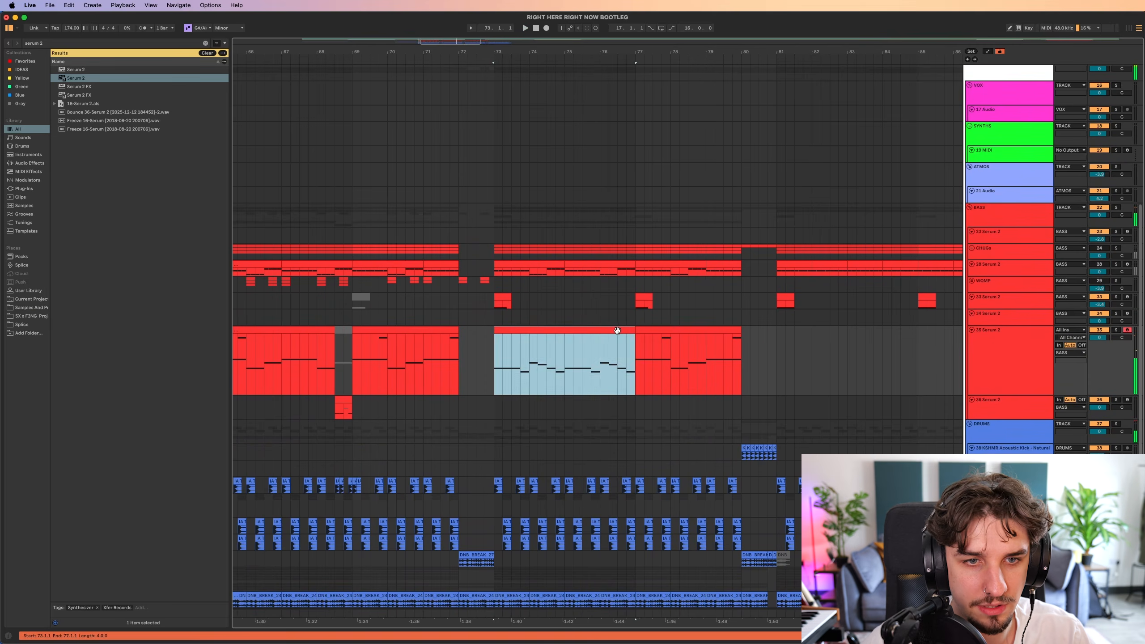
key("super+d")
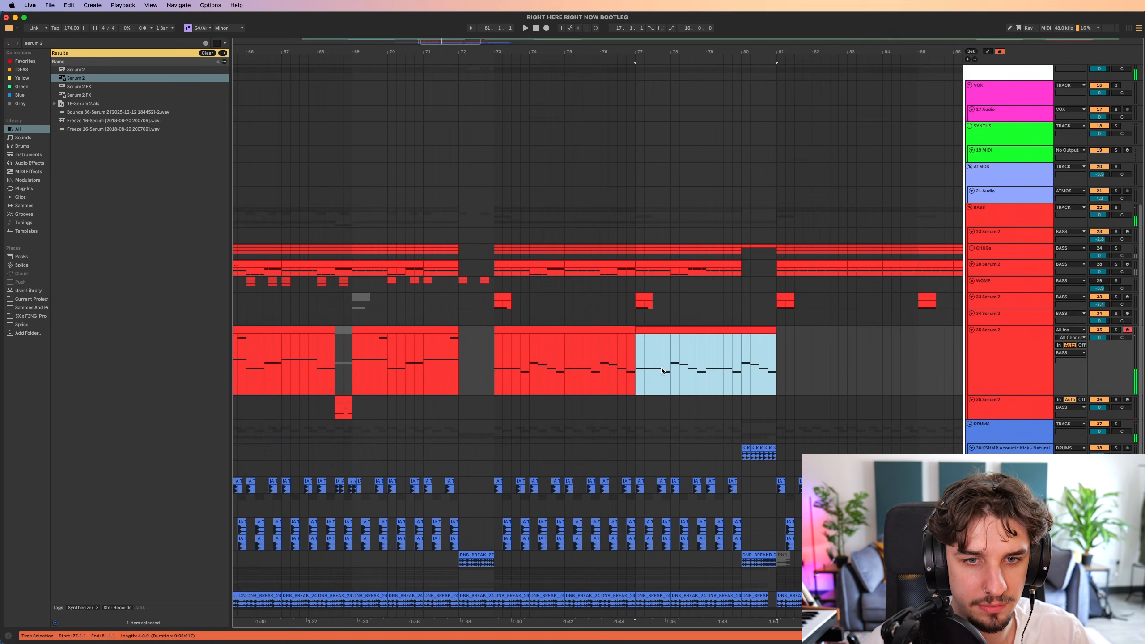
Delete the reese bass content from bar 80 to 81.4 to leave a gap, and unfold the CHUGs group.
left_click_drag(801, 359, 850, 363)
key("Delete")
left_click(971, 298)
scroll(766, 384, "down", 2)
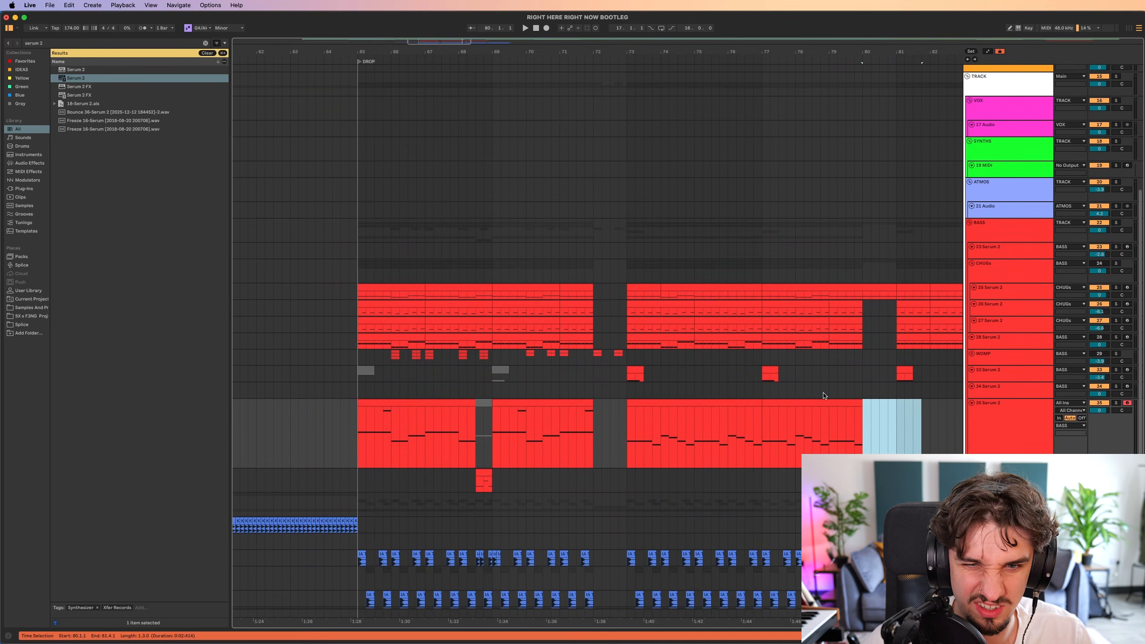
Review the notes of the bass stab clip at bar 65 and of the 28 Serum 2 bass clip during playback.
left_click(696, 404)
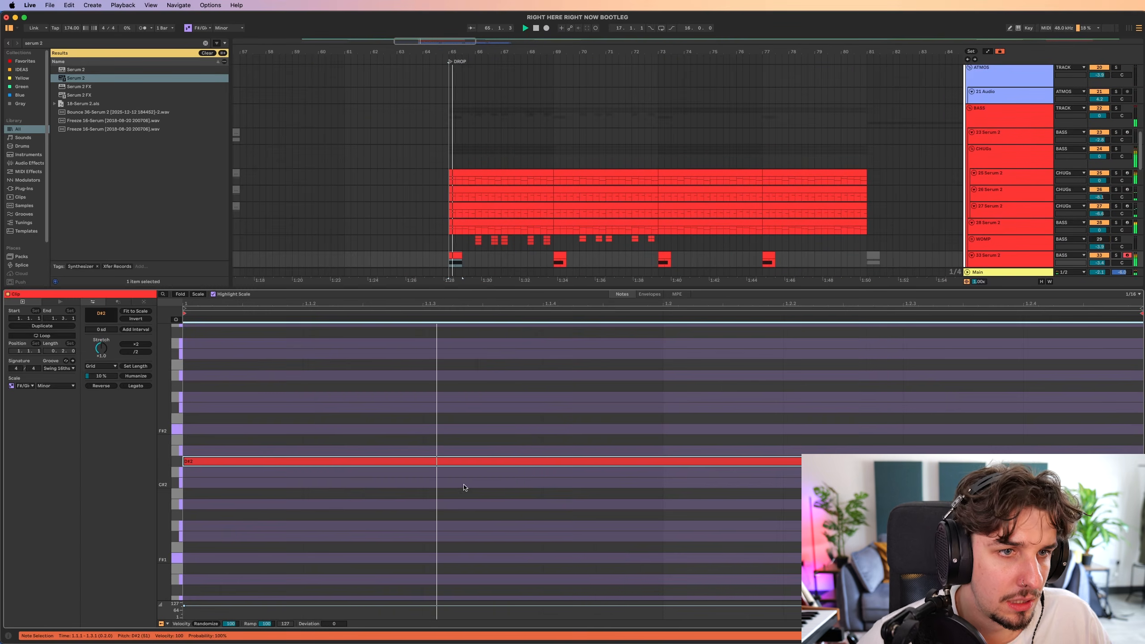
key("shift+Tab")
double_click(469, 234)
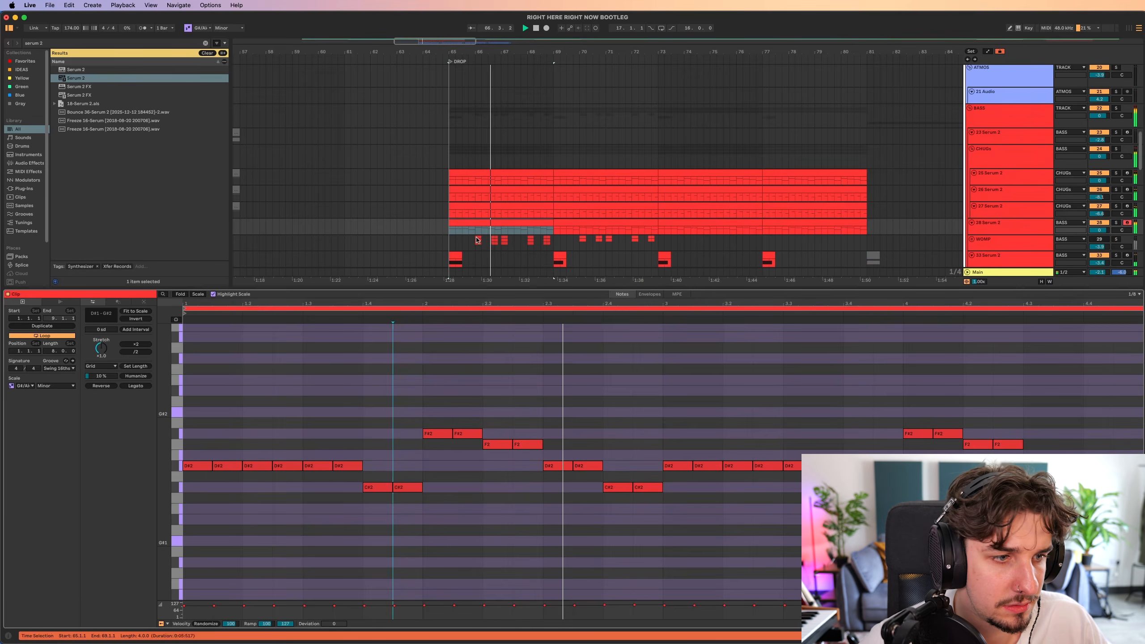
scroll(498, 295, "up", 4)
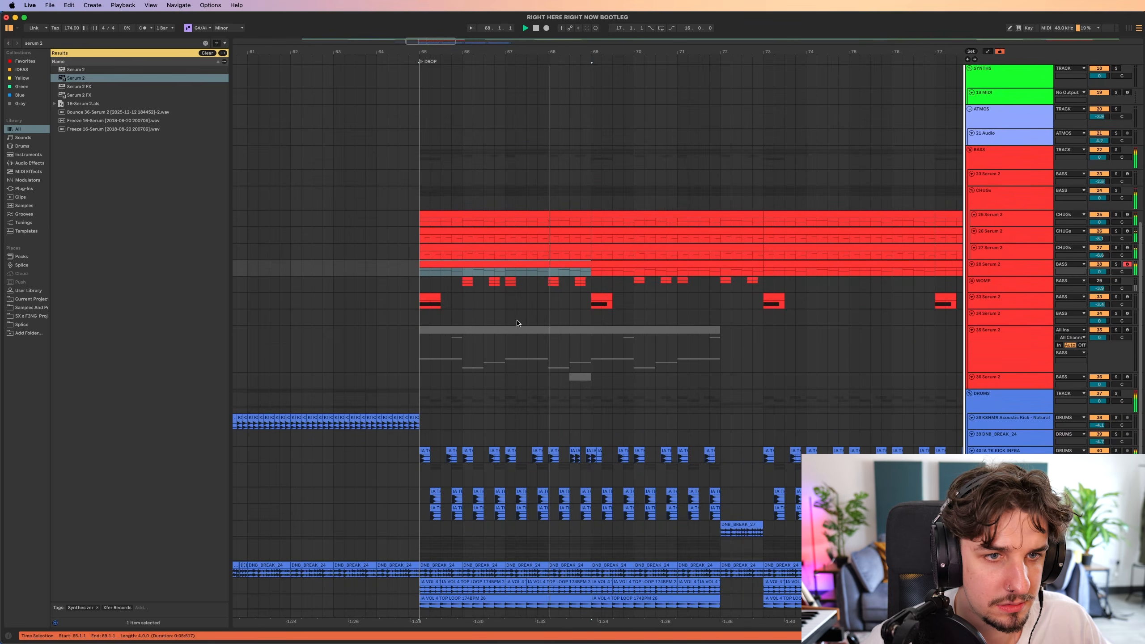
Lengthen the D#2 note in the bass stab clip at bar 69 during playback and return the insert marker to bar 65.
double_click(606, 299)
key("super+a")
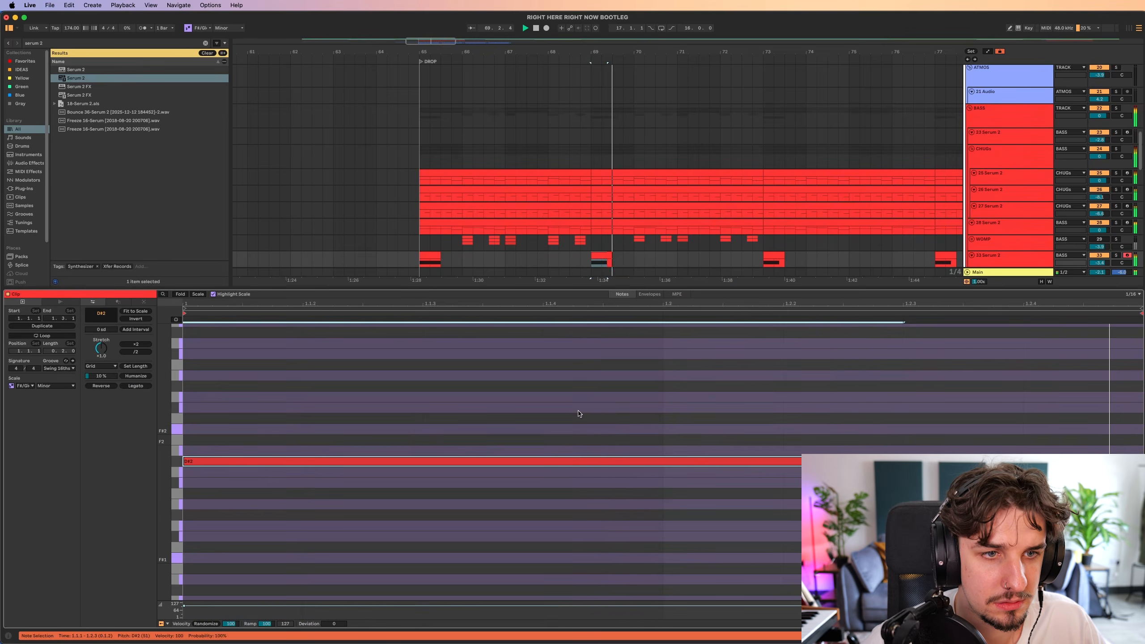
key("super+alt+l")
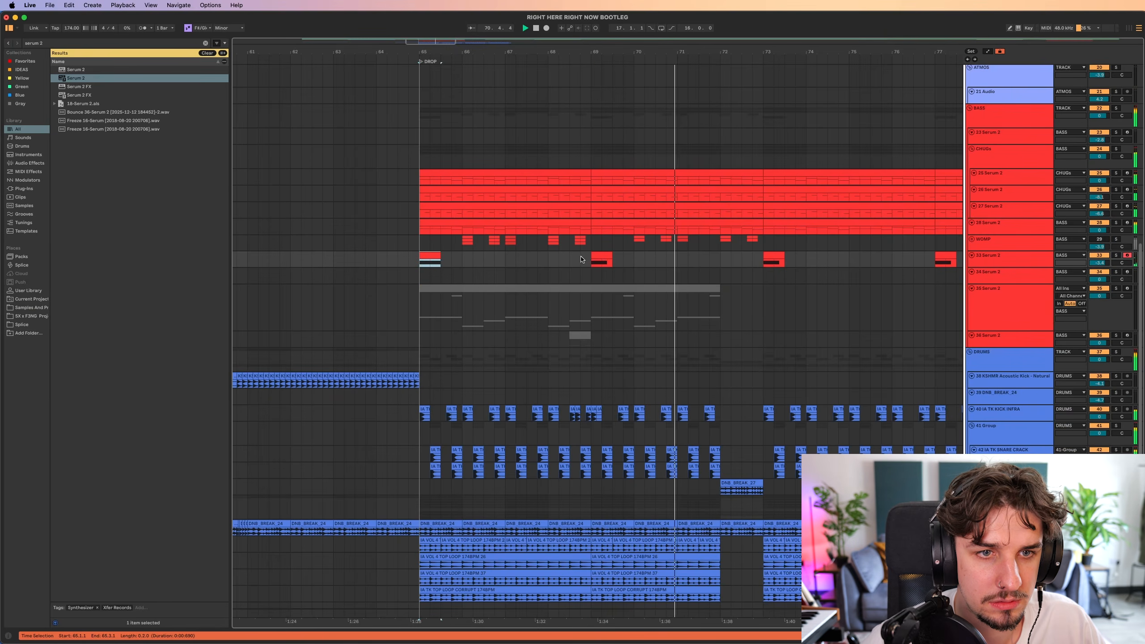
double_click(592, 256)
key("super+a")
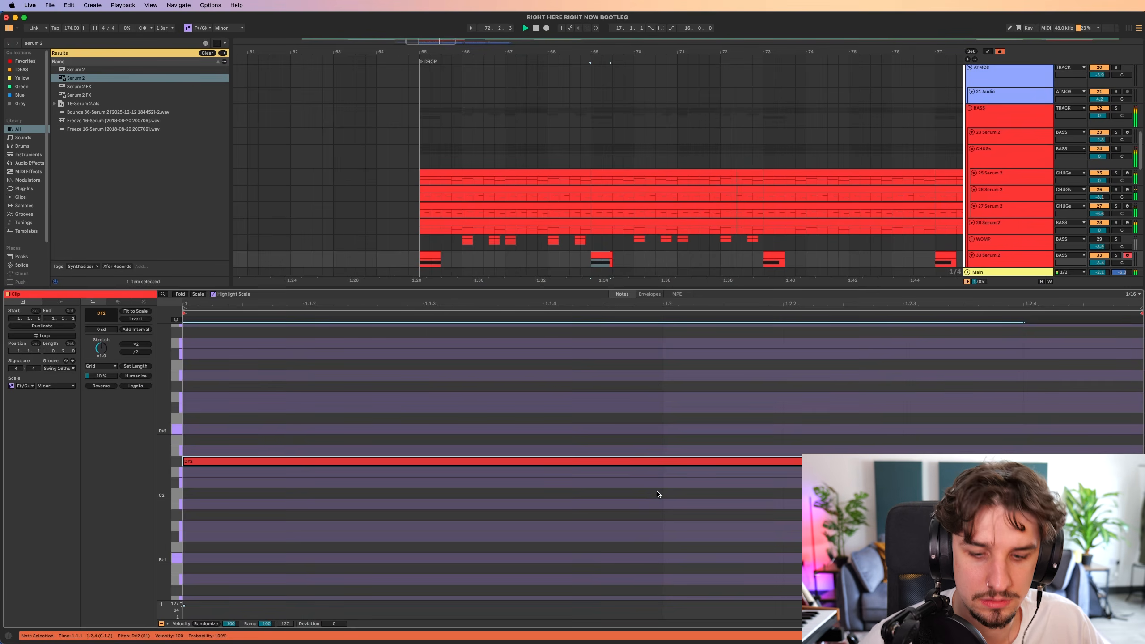
key("super+alt+l")
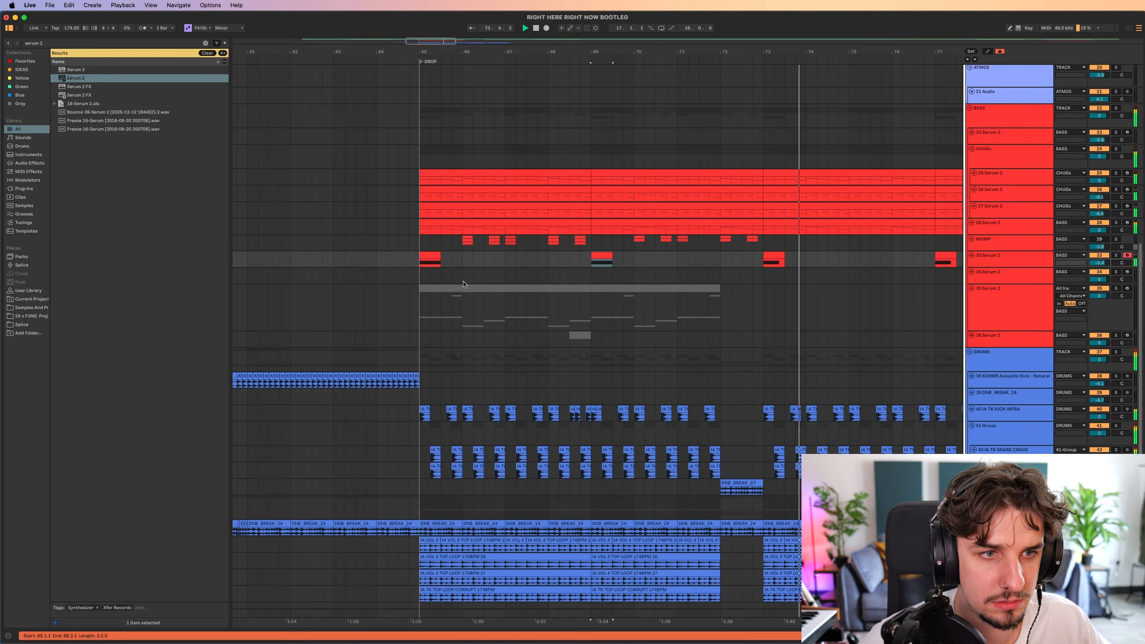
left_click(418, 262)
scroll(416, 334, "up", 2)
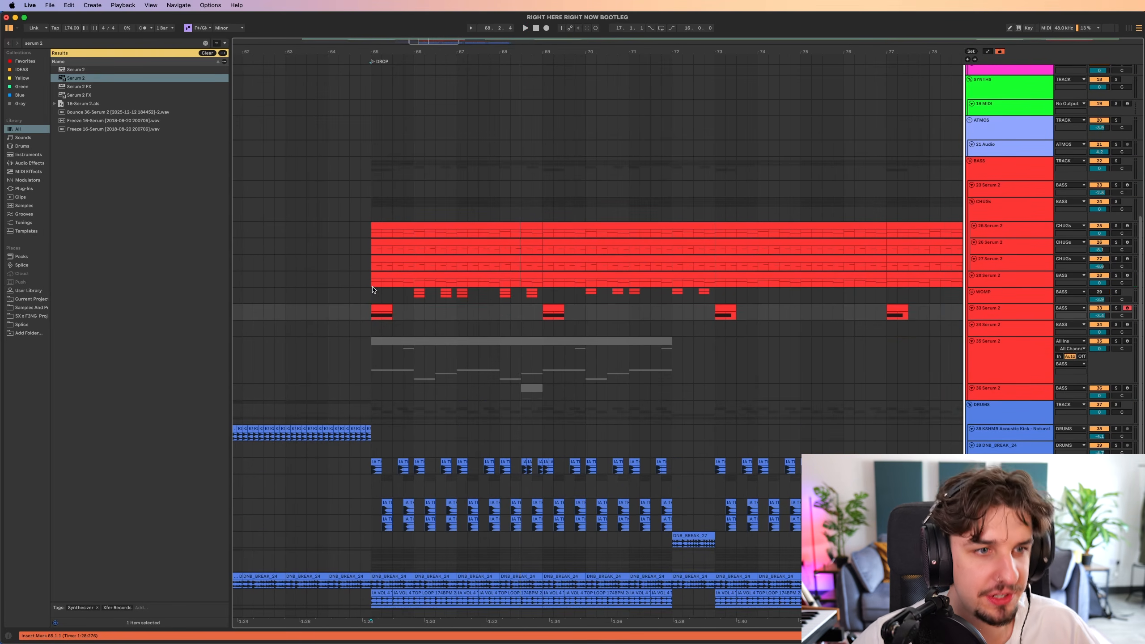
left_click(373, 289)
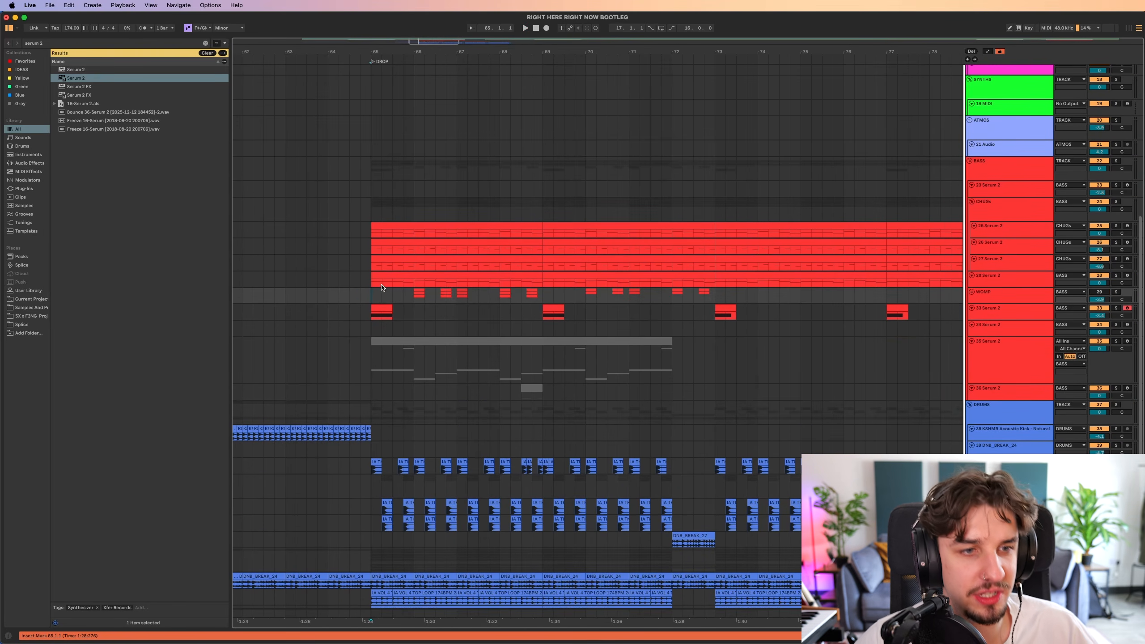
Enlarge the CHUGs track lanes to compare their notes and play the drop from just before bar 65.
scroll(381, 274, "up", 1)
scroll(392, 260, "up", 3)
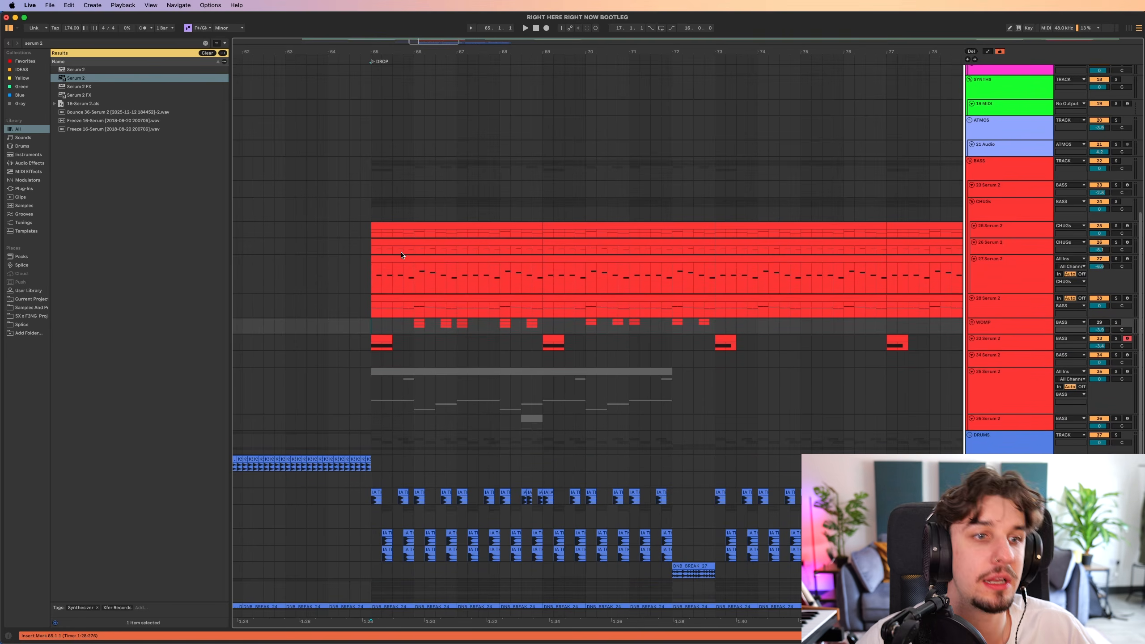
scroll(413, 240, "up", 2)
scroll(413, 238, "up", 3)
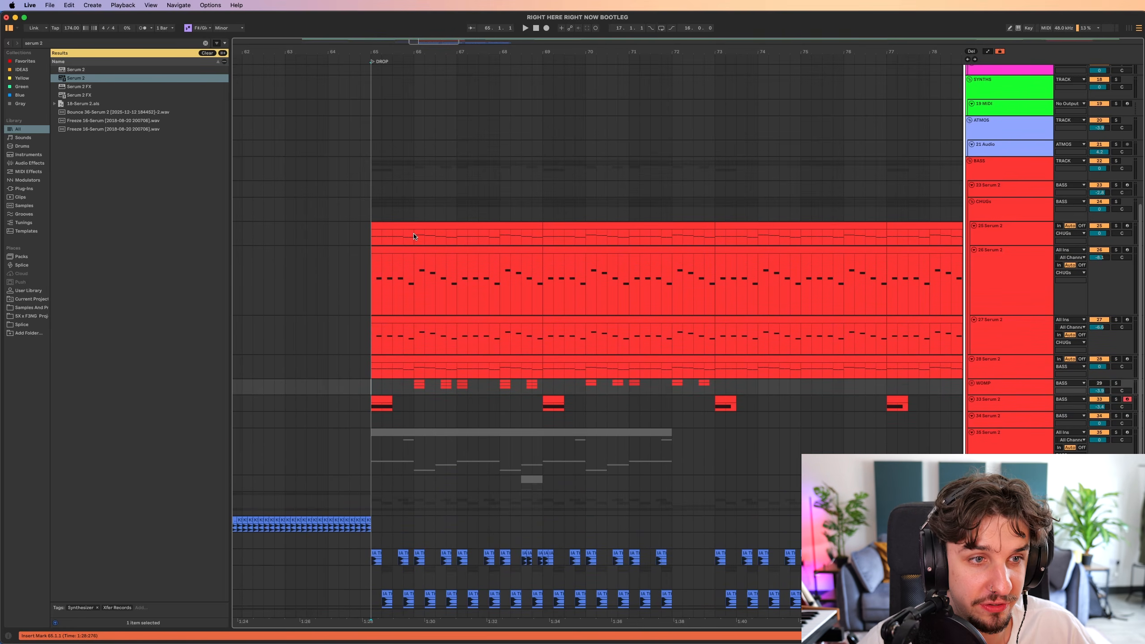
key("space")
left_click_drag(374, 273, 356, 304)
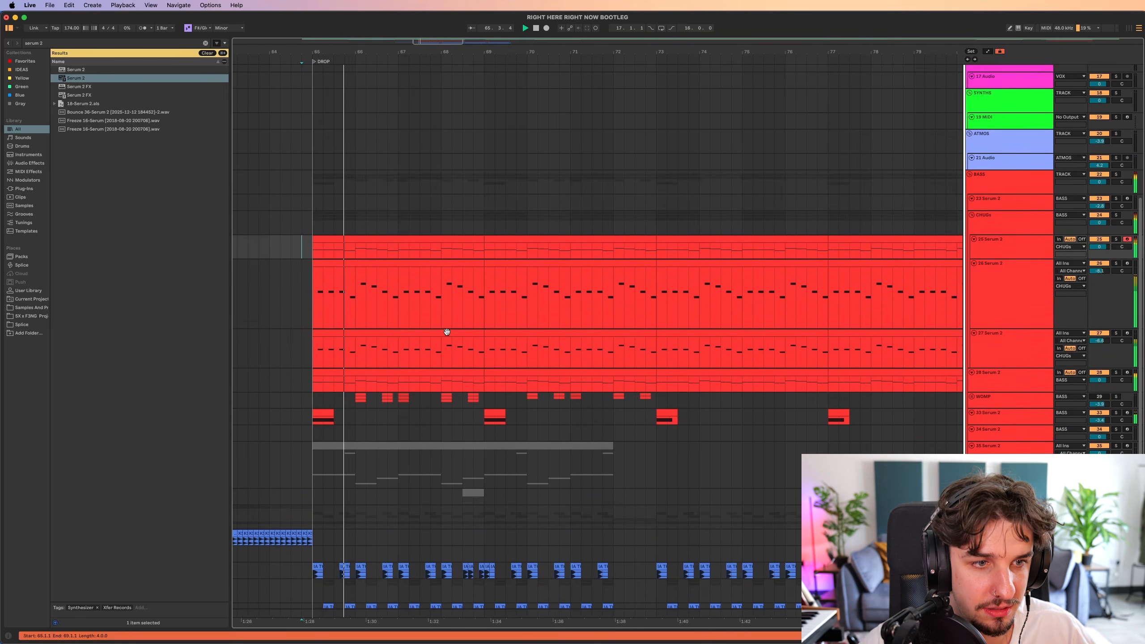
scroll(432, 370, "down", 3)
scroll(373, 378, "up", 3)
left_click_drag(425, 381, 372, 372)
scroll(396, 386, "up", 3)
left_click(334, 383)
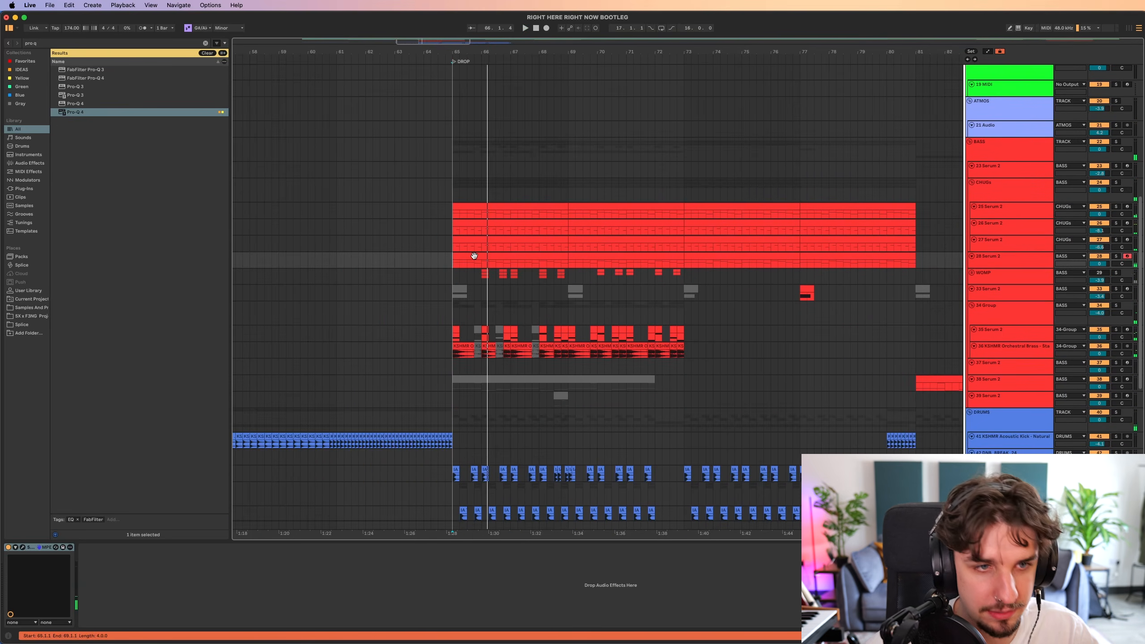
scroll(473, 256, "up", 3)
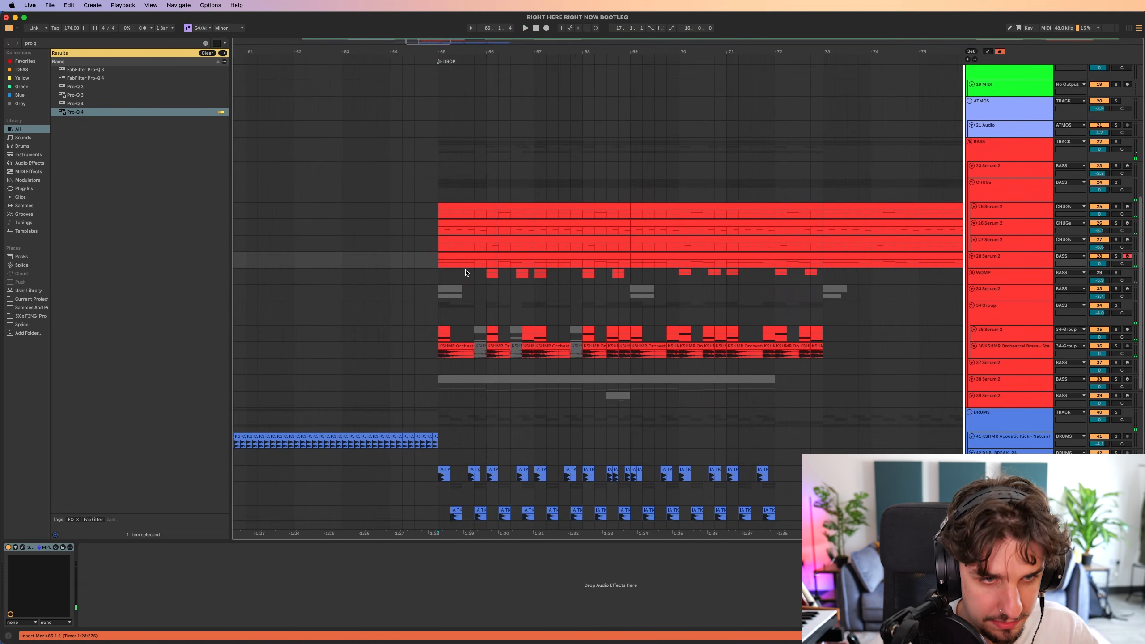
Select the 34-Group of Serum 2 and orchestral brass layers and play it with the drop from bar 64.
left_click_drag(434, 278, 452, 308)
left_click(341, 273)
left_click(982, 310)
scroll(517, 316, "down", 1)
key("space")
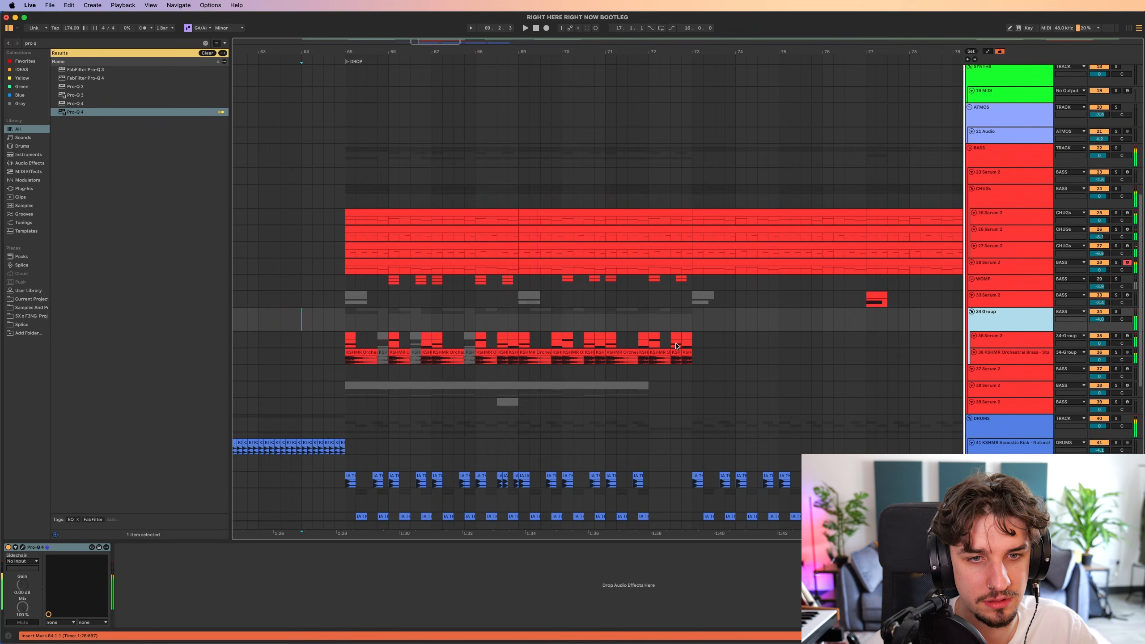
Deactivate all clips in the 34-Group between bars 65 and 73 and place the insert marker at bar 65.
left_click_drag(677, 346, 364, 357)
key("0")
left_click(384, 318)
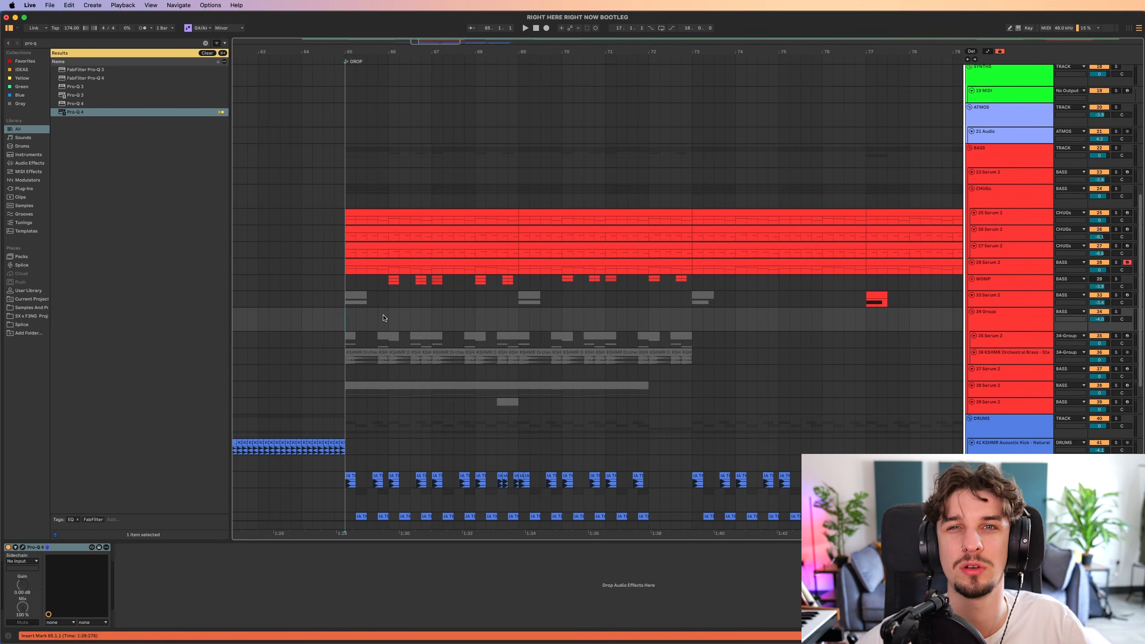
Reactivate the 33 Serum 2 bass stab clips at bars 65, 69 and 73 and hide the device view.
scroll(384, 315, "right", 1)
scroll(511, 316, "up", 3)
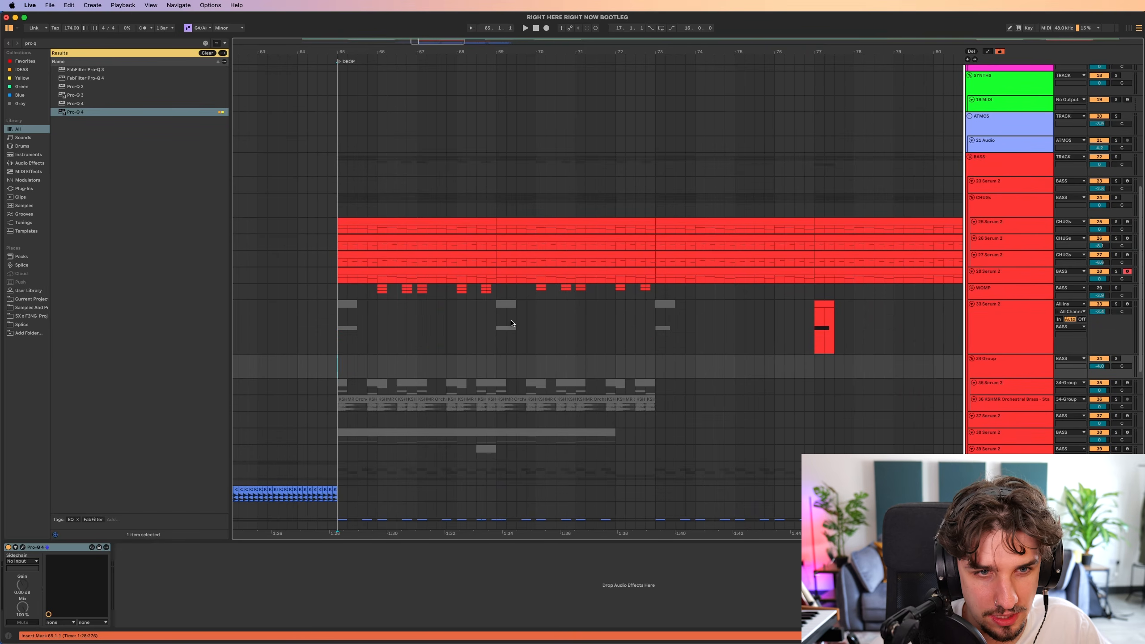
left_click_drag(713, 325, 339, 322)
left_click(340, 326)
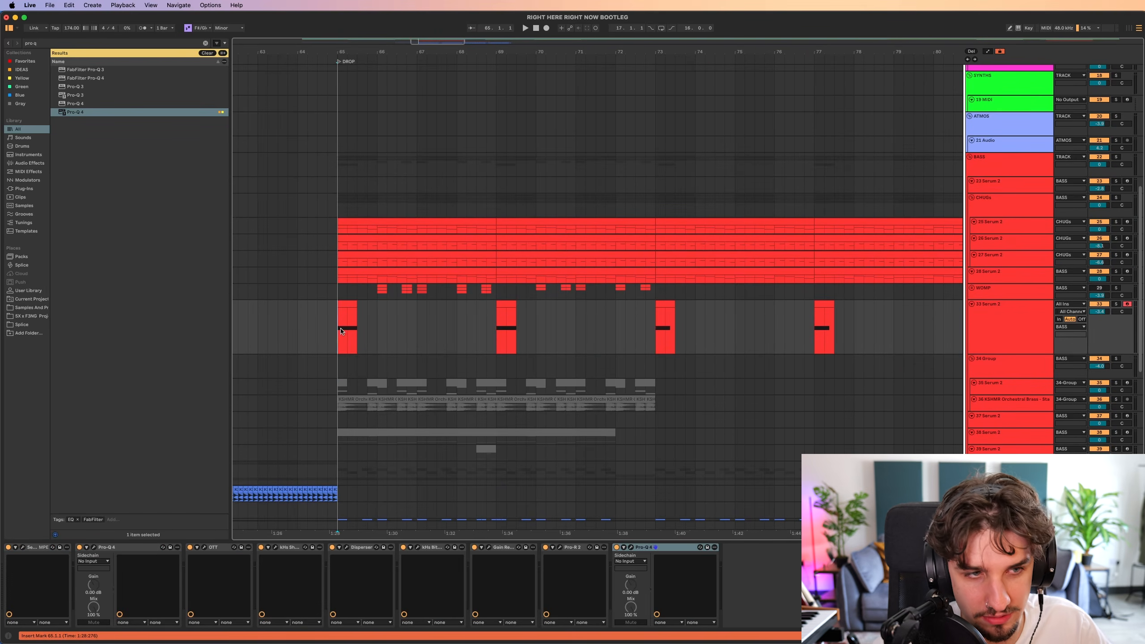
key("super+alt+l")
scroll(437, 425, "up", 2)
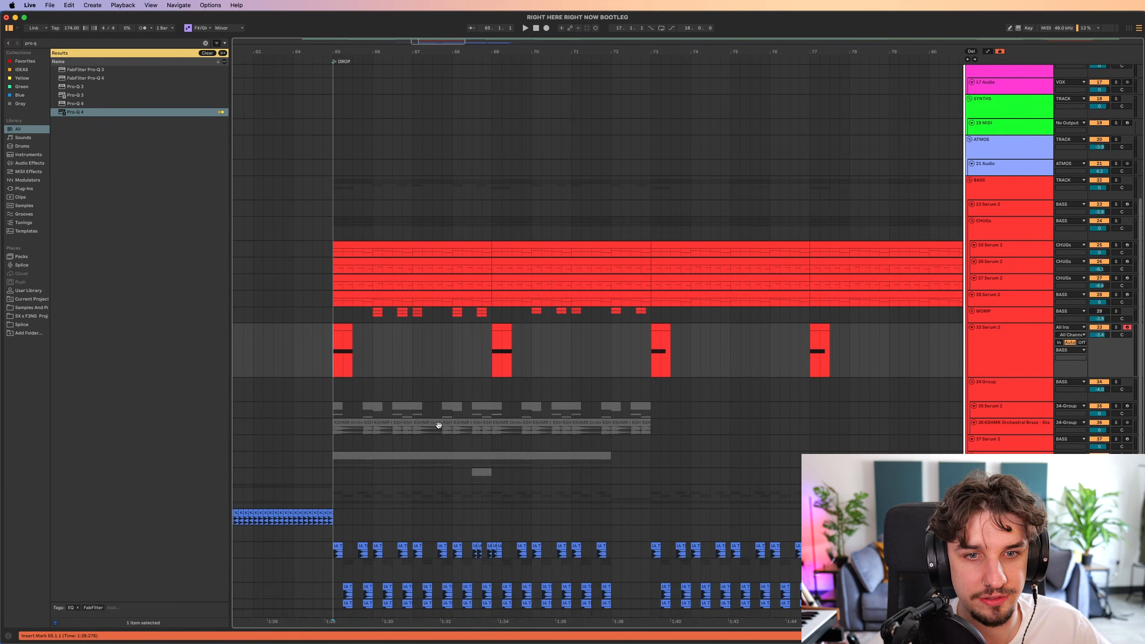
scroll(469, 396, "down", 3)
Place the insert marker at bar 73, collapse the 33 Serum 2 lane and inspect the layered clips in the WOMP group.
left_click(606, 350)
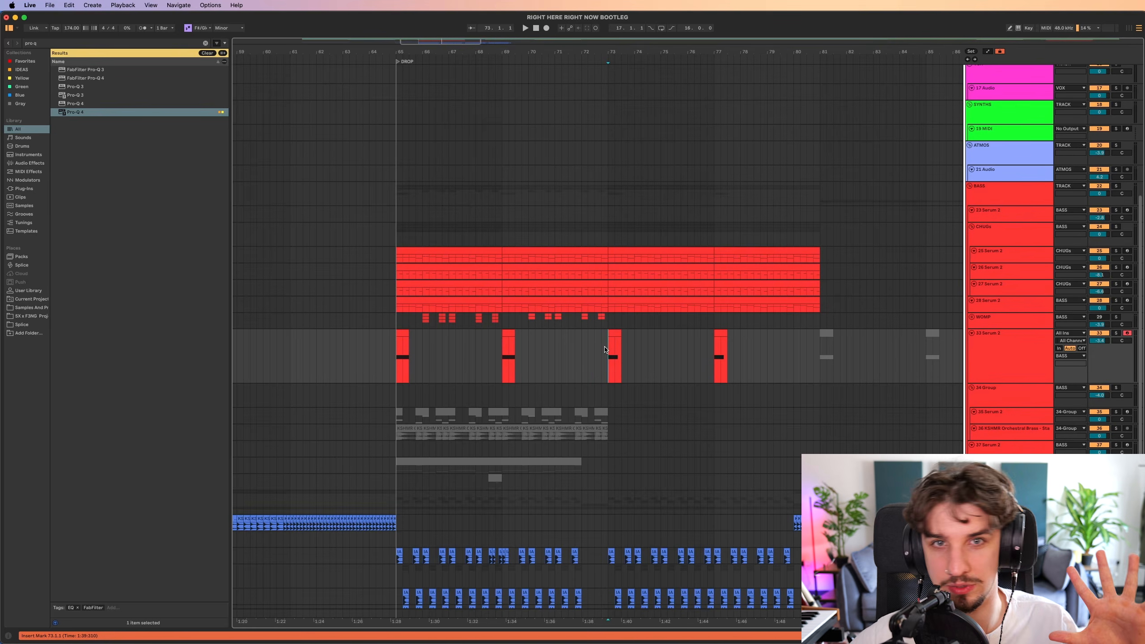
scroll(573, 348, "down", 3)
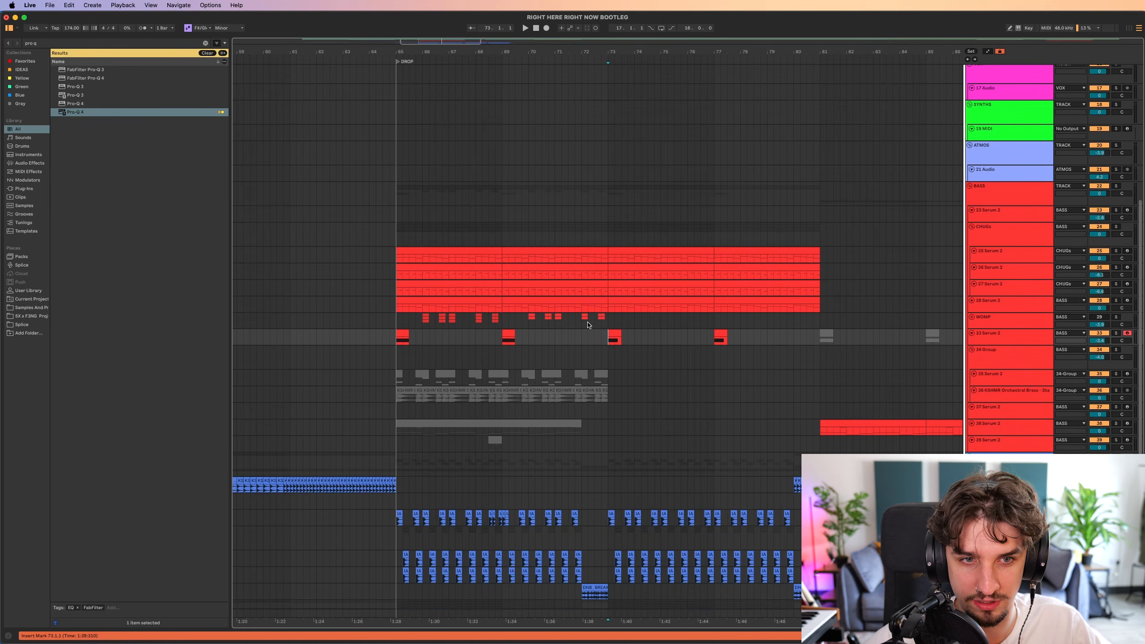
scroll(588, 322, "up", 2)
left_click_drag(588, 357, 567, 353)
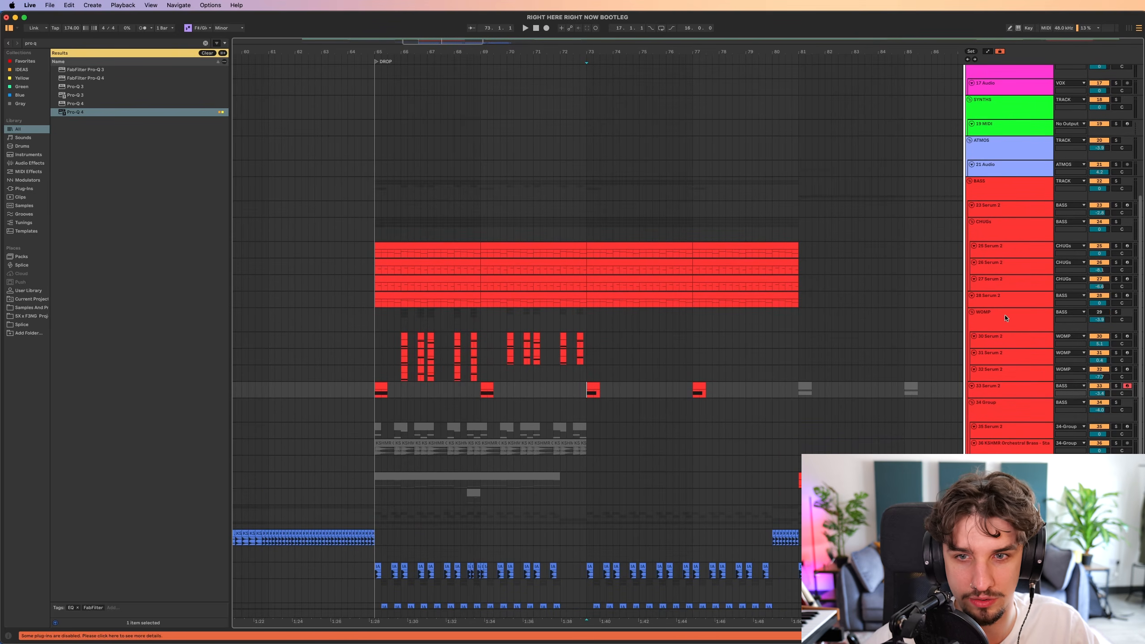
left_click(971, 313)
left_click_drag(703, 346, 787, 365)
Examine the bass layering across both drop sections, including the stab clips at bars 73 and 77.
scroll(770, 365, "down", 5)
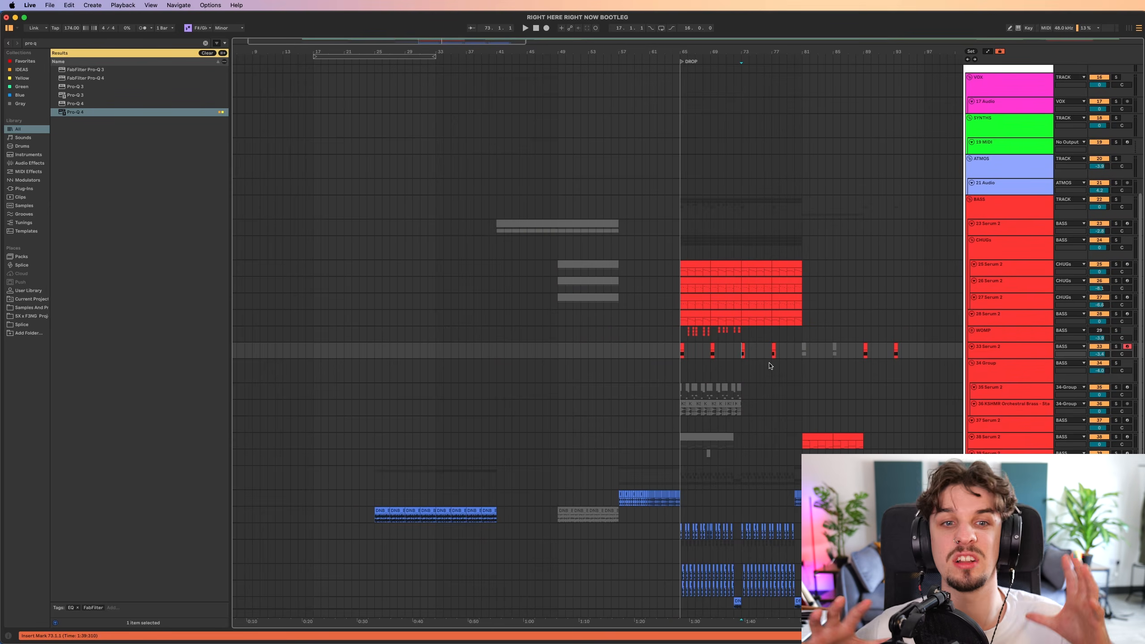
scroll(757, 366, "right", 5)
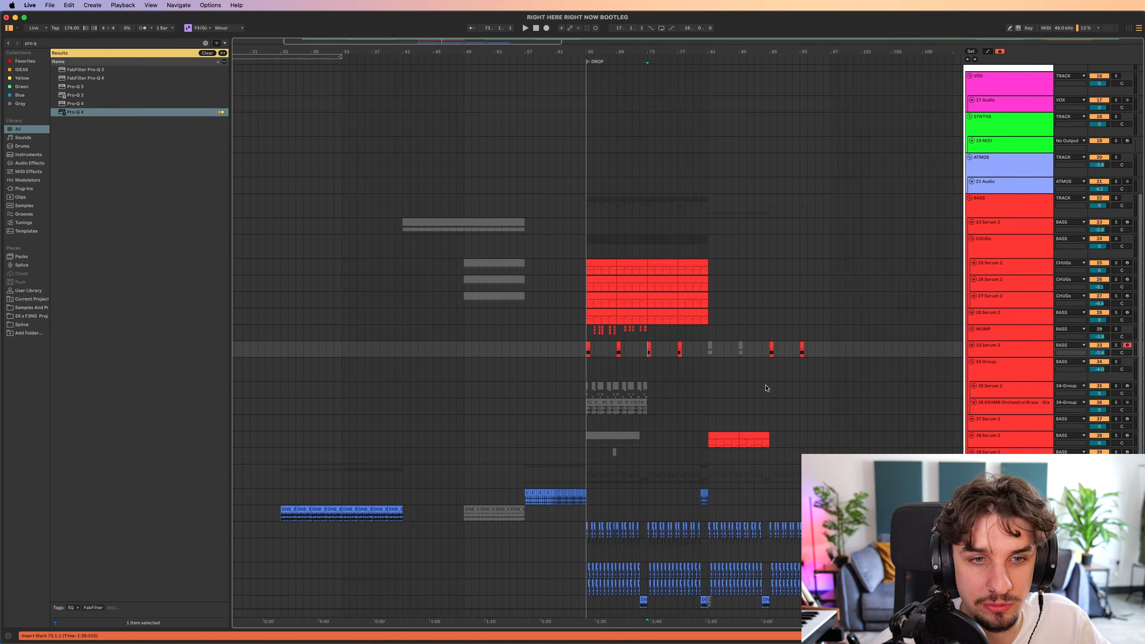
left_click_drag(710, 360, 698, 351)
scroll(656, 356, "up", 4)
left_click_drag(580, 423, 573, 385)
scroll(557, 338, "up", 3)
scroll(573, 386, "up", 3)
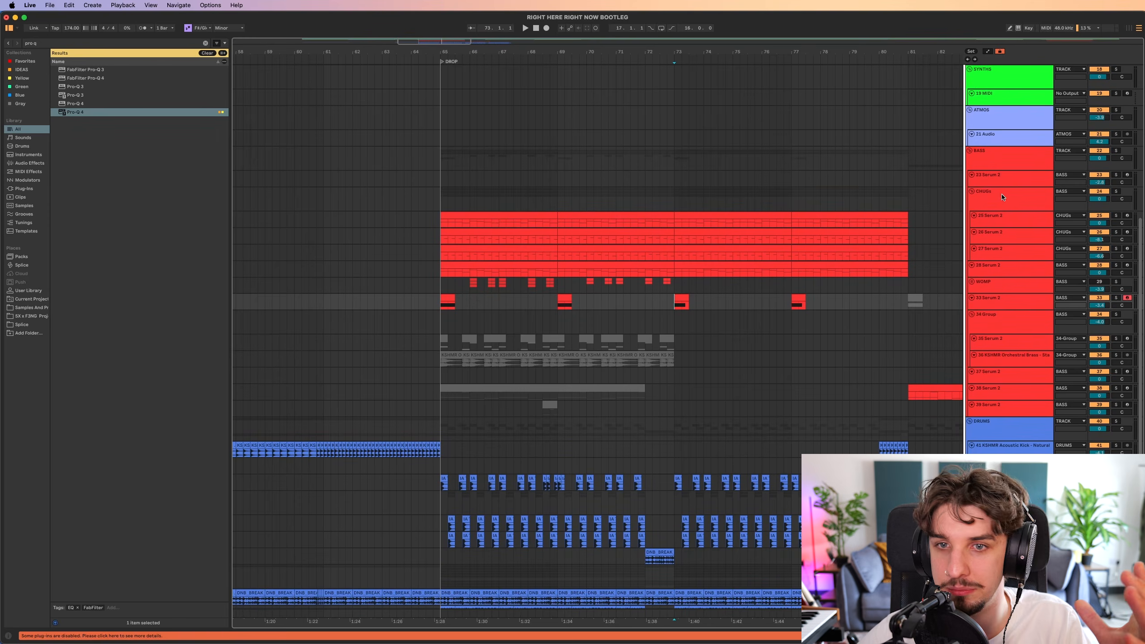
left_click_drag(630, 307, 597, 269)
scroll(611, 287, "down", 3)
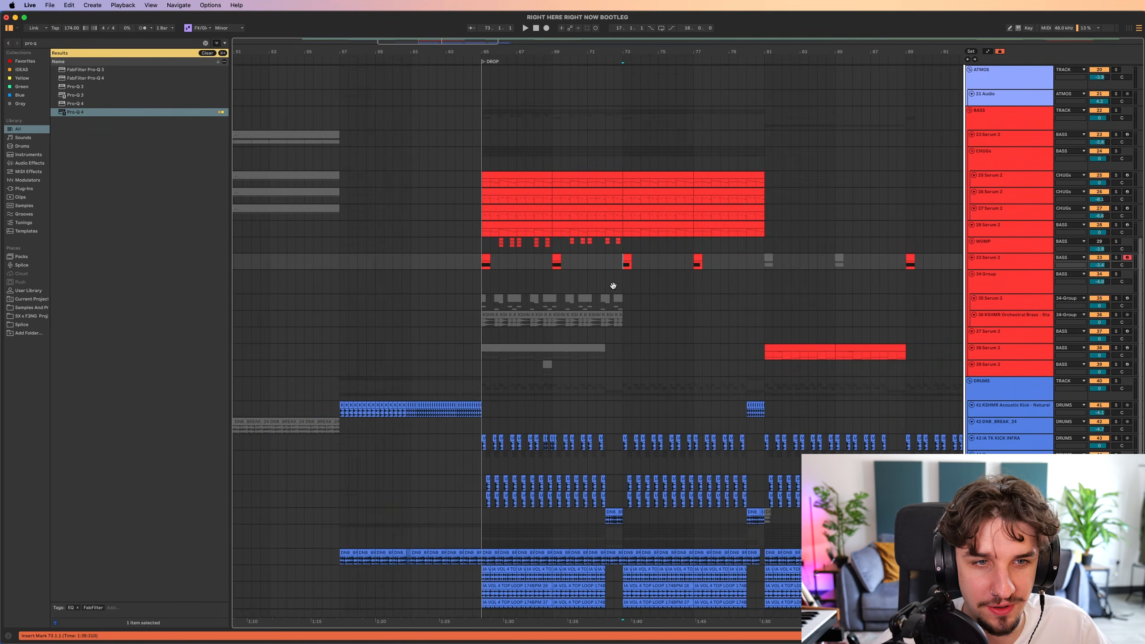
scroll(594, 280, "up", 3)
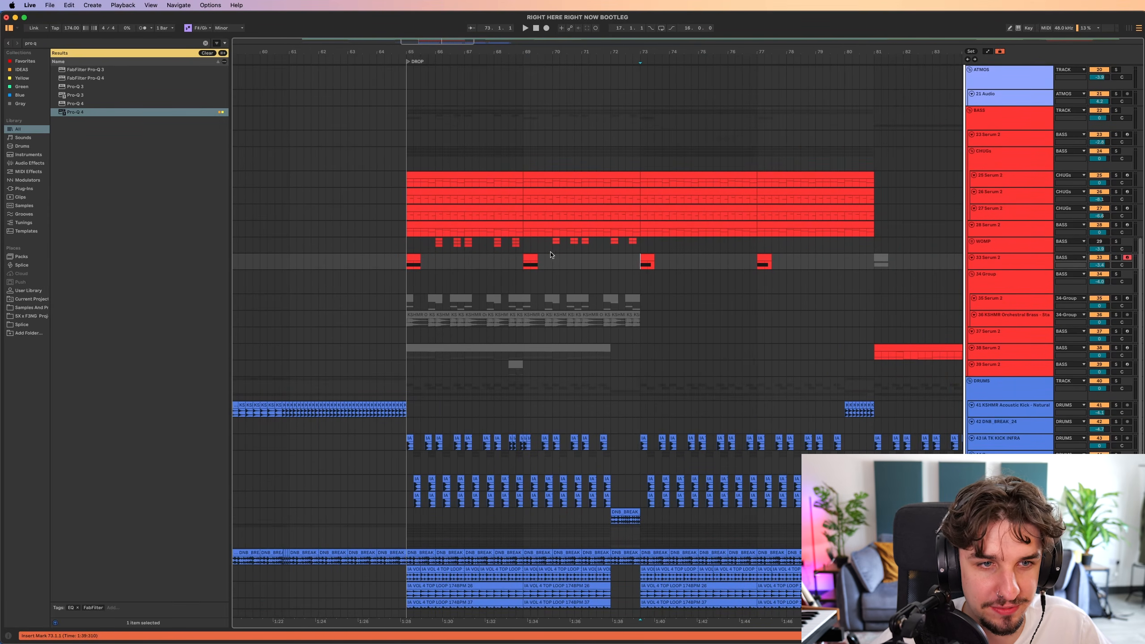
left_click(758, 260)
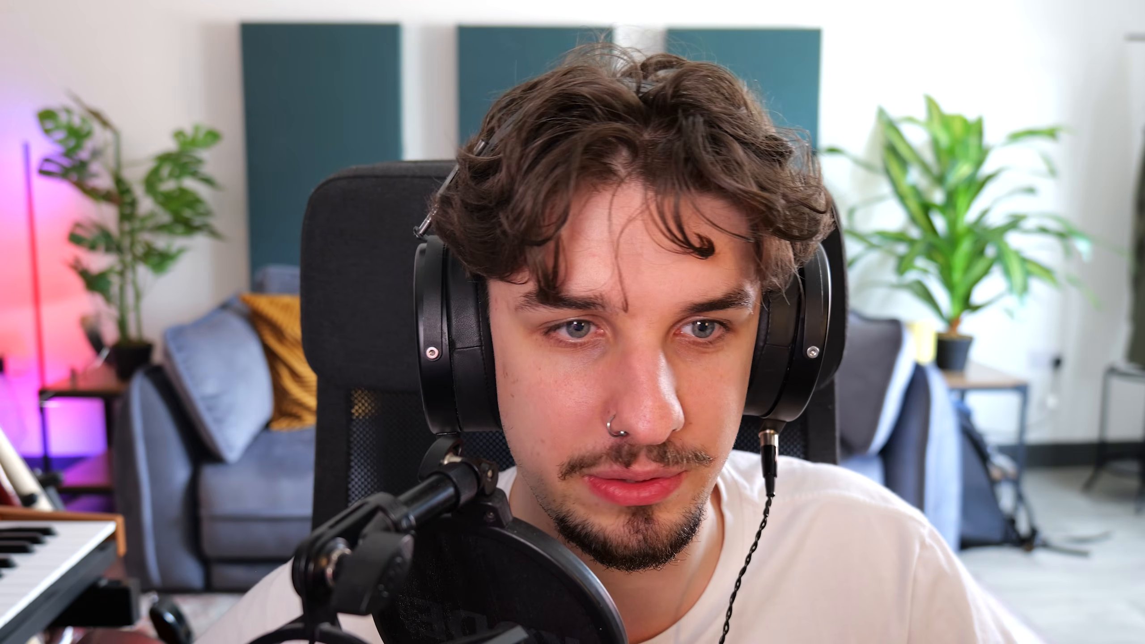
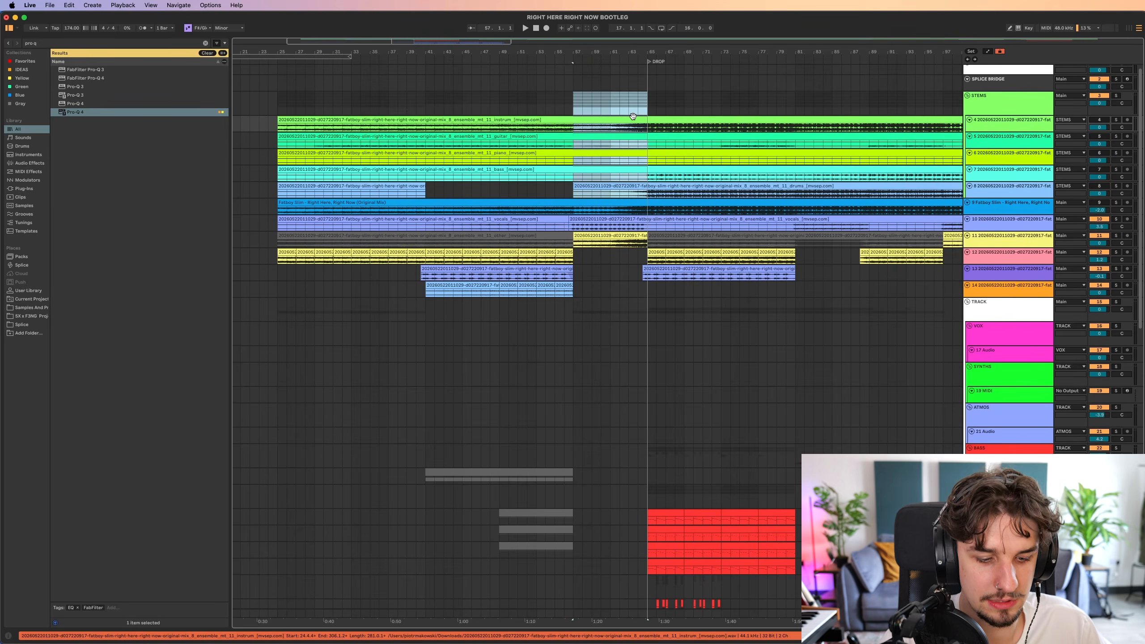
Insert eight bars of silence at bar 57 and start filling the gap on track 11 with one-bar copies of the "other" stem.
key("super+i")
scroll(611, 258, "right", 5)
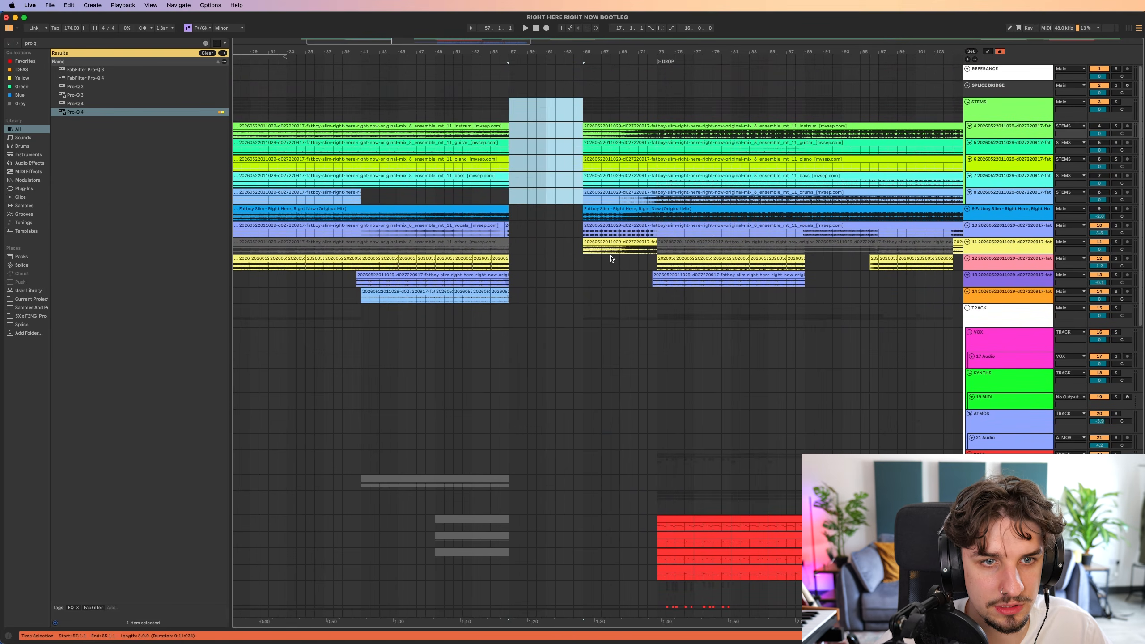
left_click_drag(585, 252, 591, 252)
key("super+c")
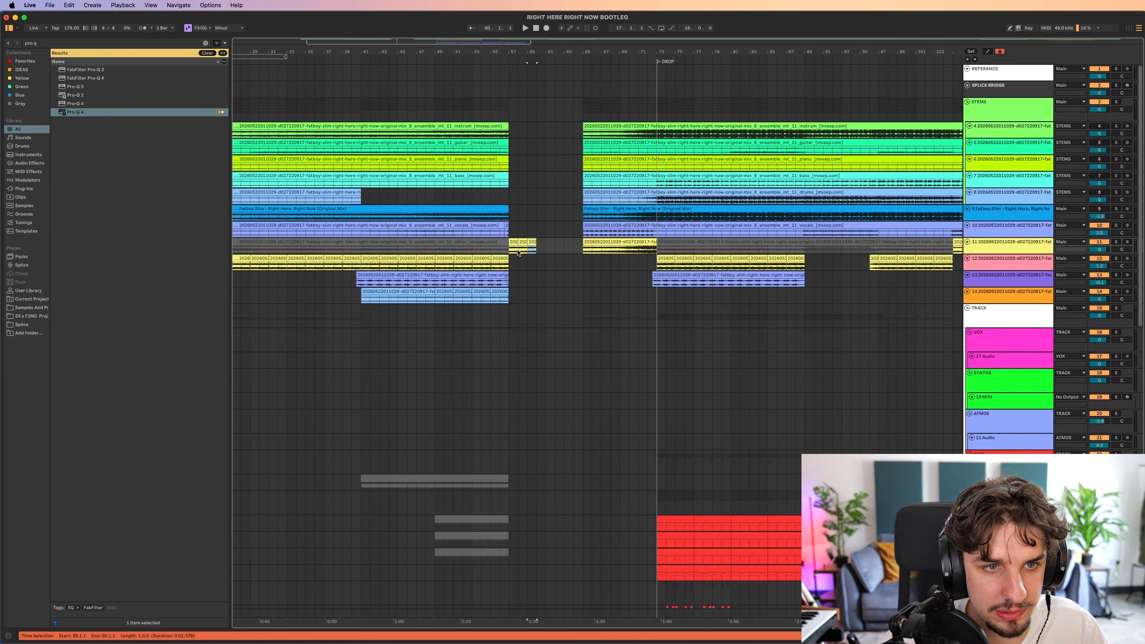
Play the looped "other" stem and vocals from just before bar 57 and inspect the repeated clips up to the swell.
key("space")
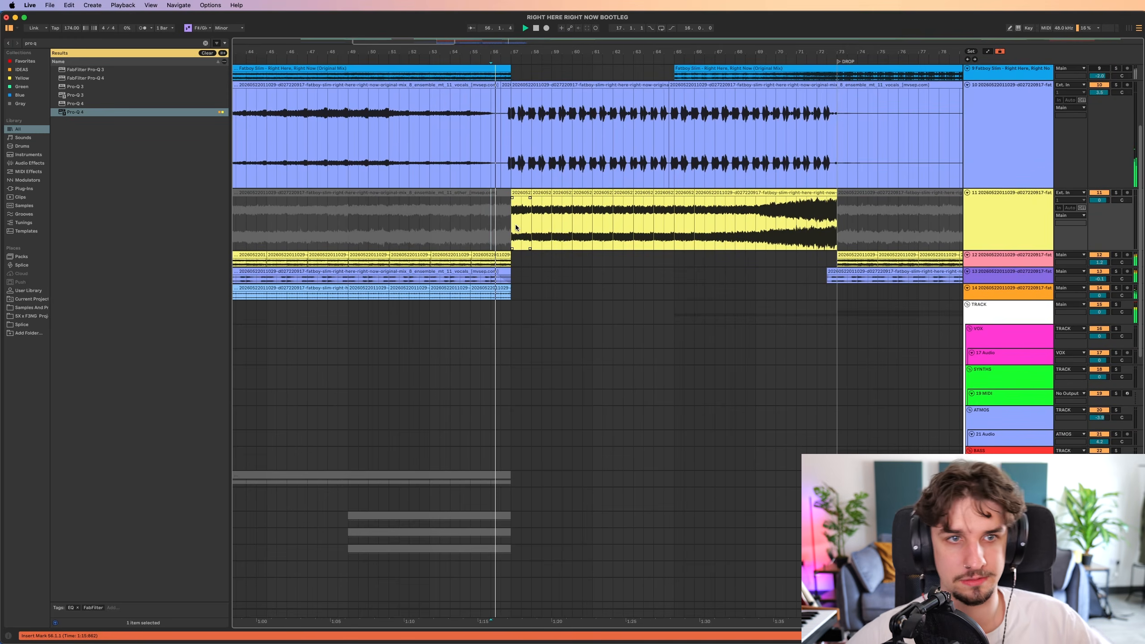
scroll(515, 224, "up", 8)
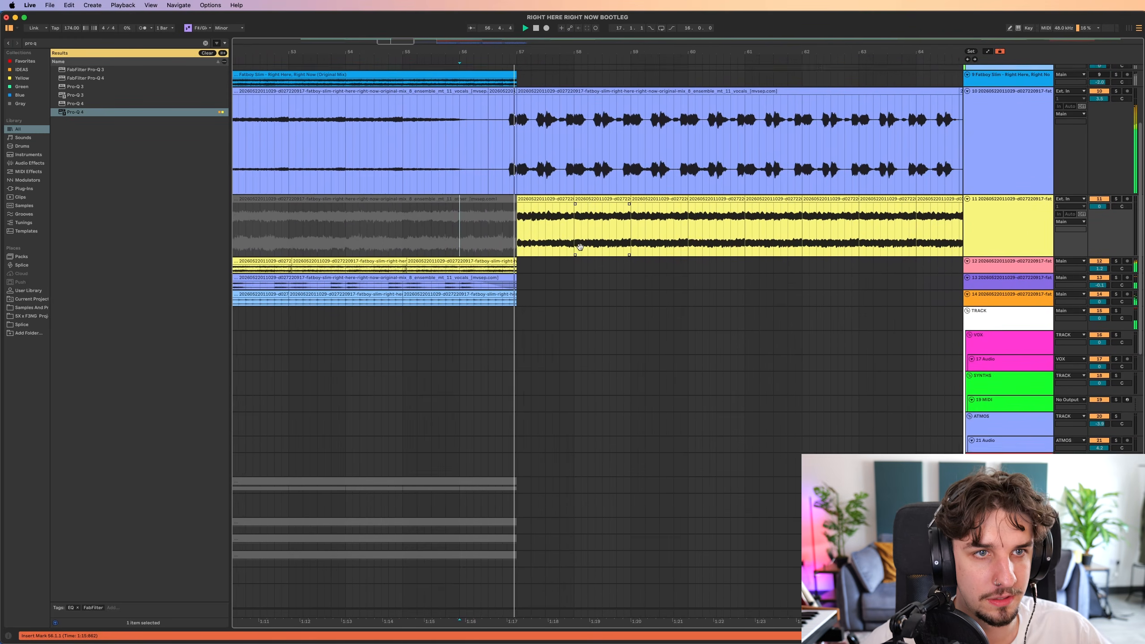
scroll(578, 240, "down", 5)
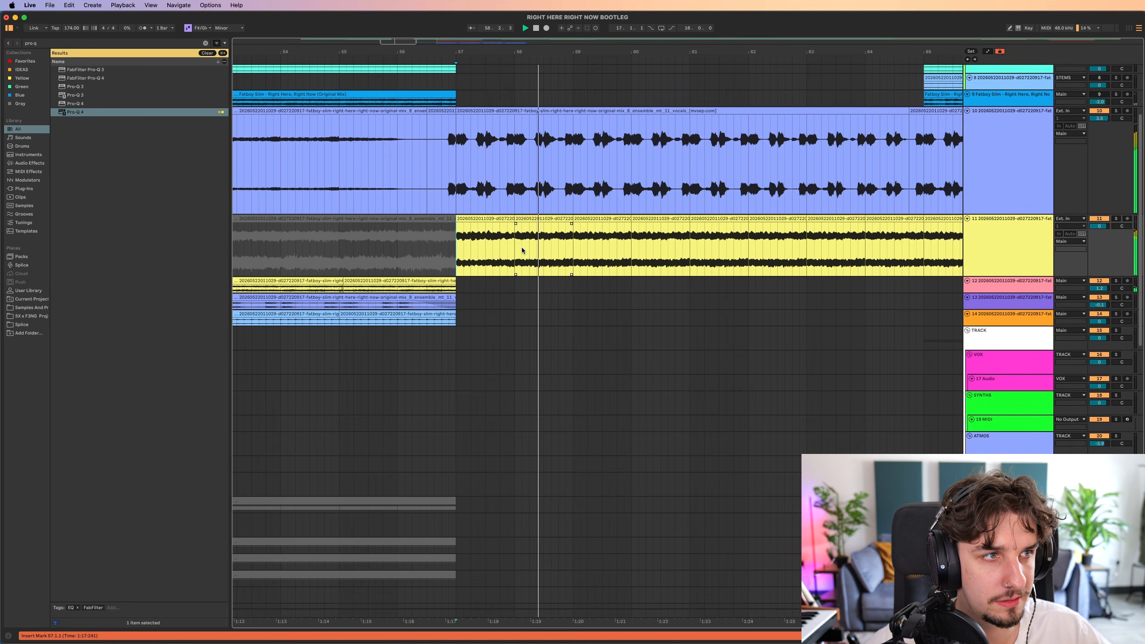
scroll(722, 238, "down", 6)
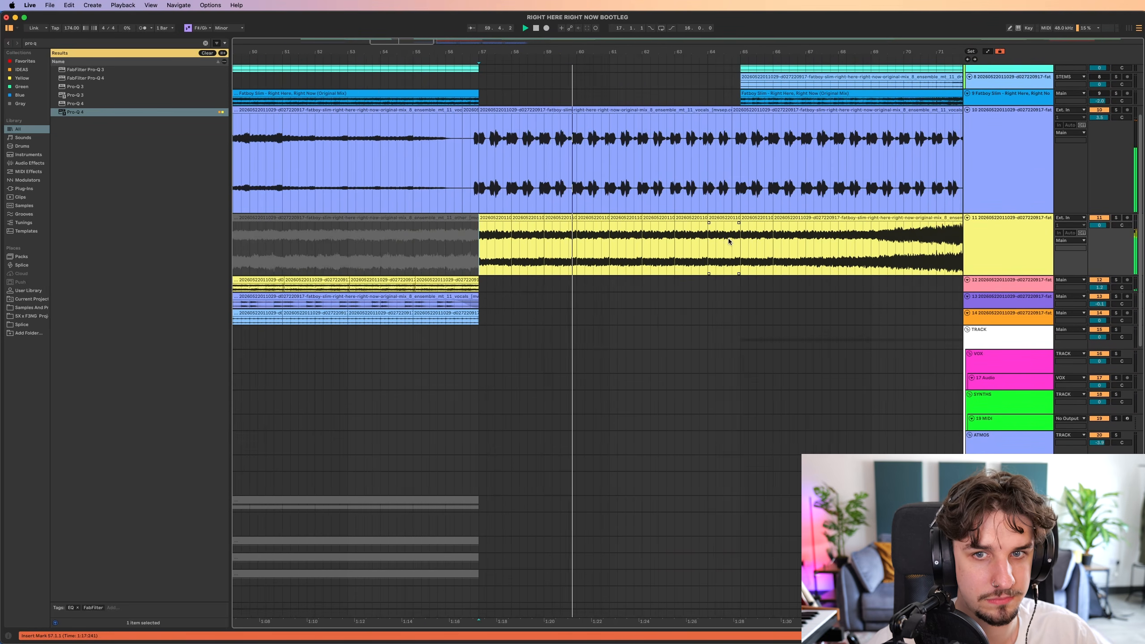
scroll(631, 203, "down", 4)
scroll(478, 167, "left", 1)
scroll(473, 162, "up", 10)
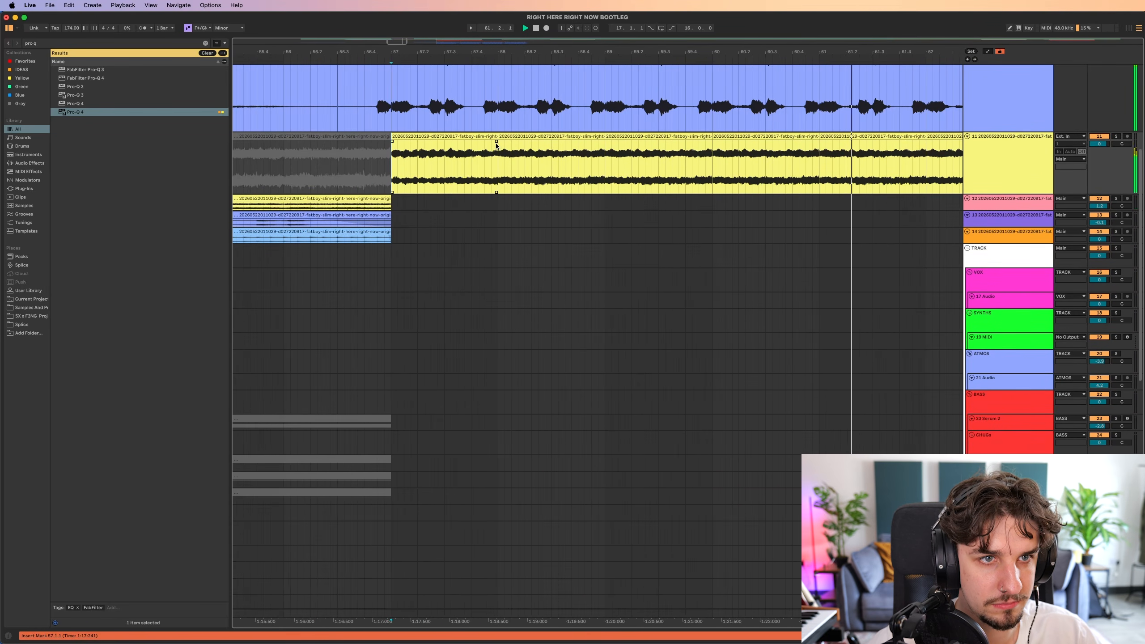
scroll(506, 151, "down", 4)
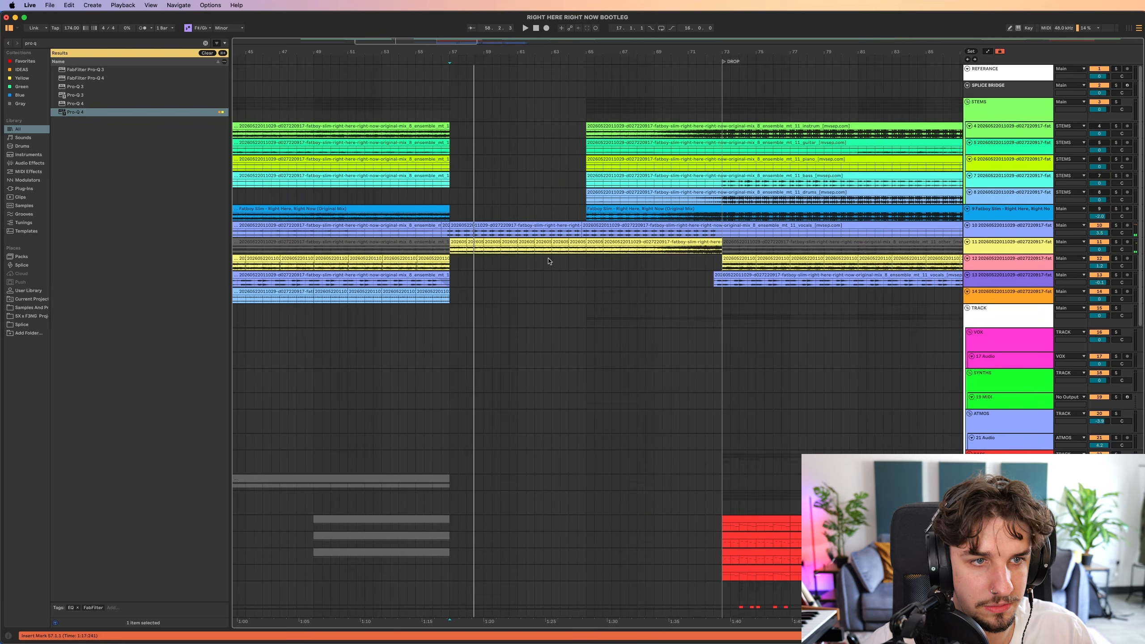
scroll(528, 251, "down", 4)
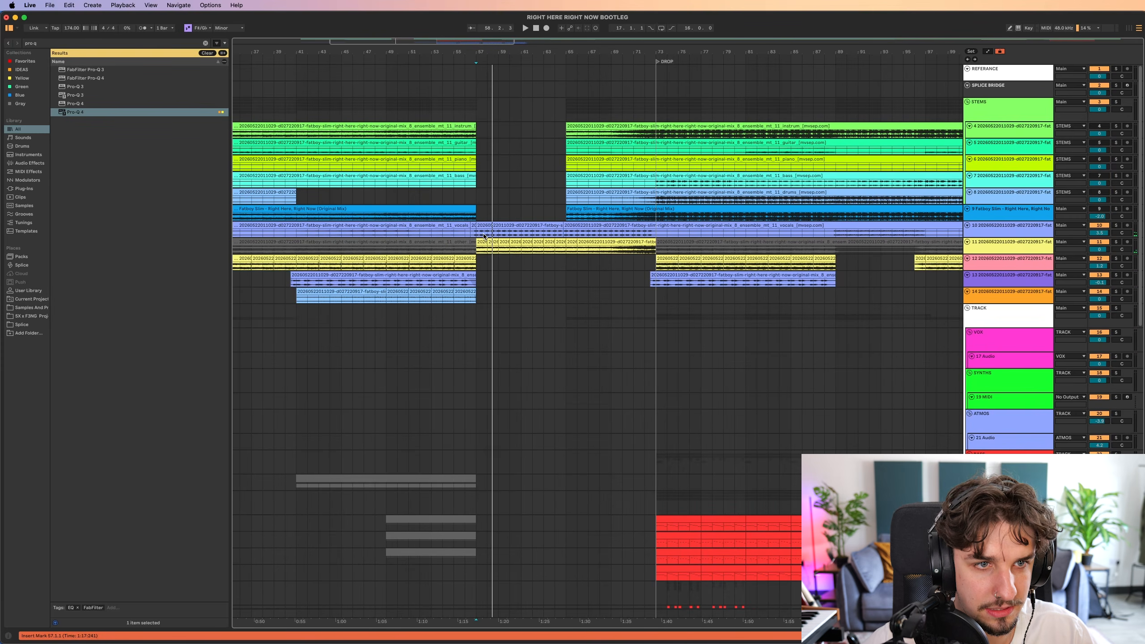
Undo the last edit and place the insert marker at 56.3.1, just ahead of the looped section on track 11.
scroll(511, 267, "up", 3)
key("super+z")
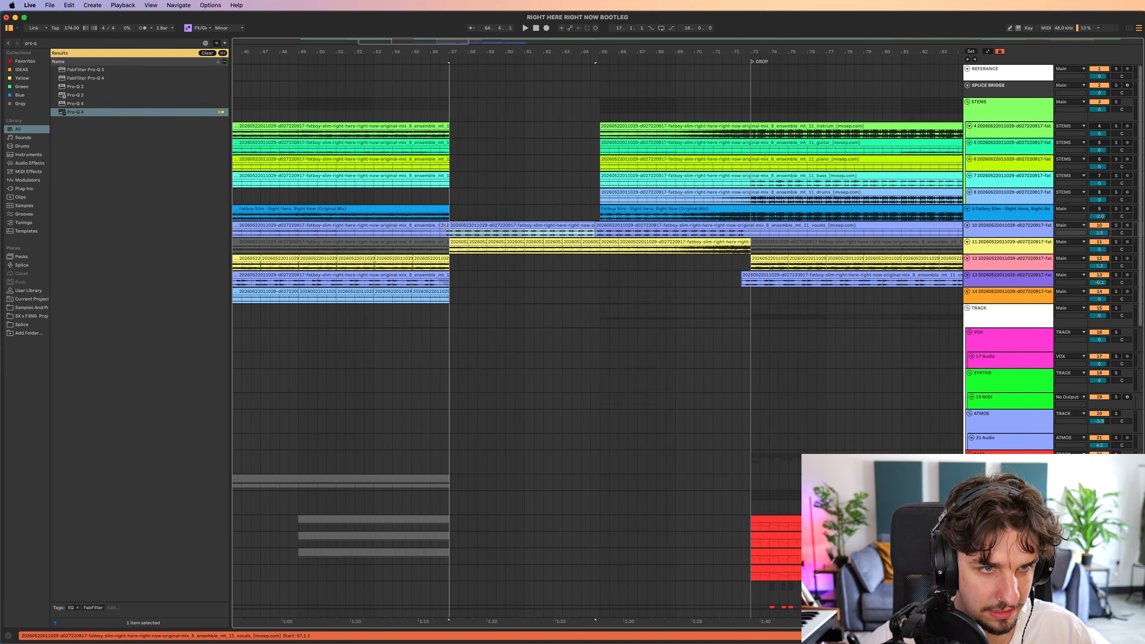
left_click(442, 248)
scroll(448, 248, "up", 6)
scroll(458, 249, "right", 2)
scroll(586, 250, "up", 6)
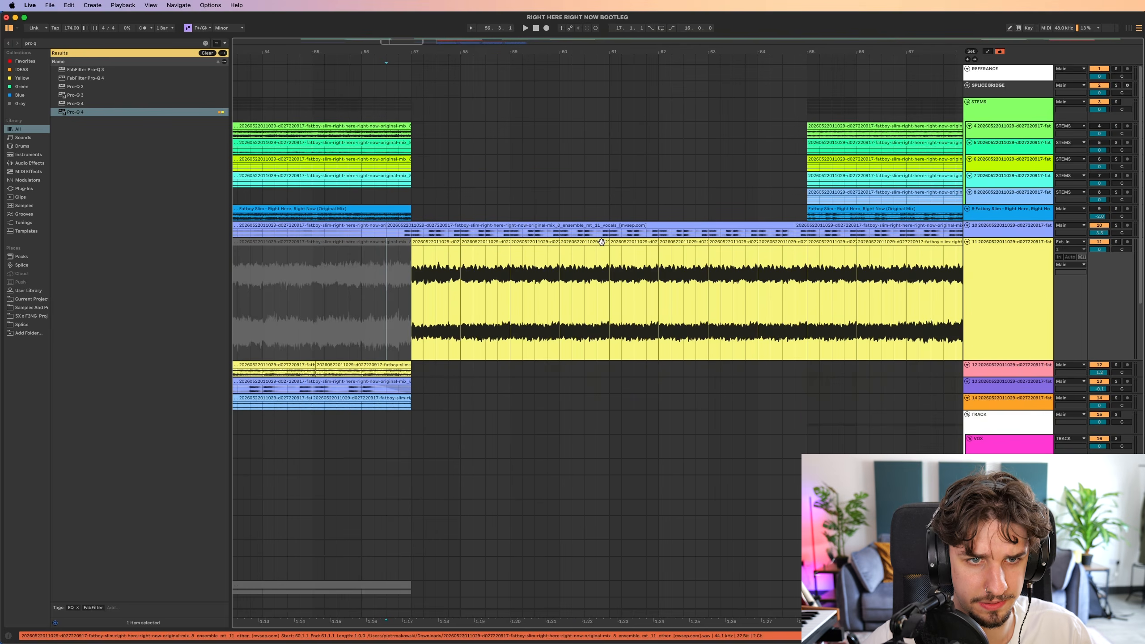
Examine the track 11 stem's swell leading to the drop and place the insert marker at bar 66.
scroll(547, 241, "down", 5)
scroll(549, 224, "right", 2)
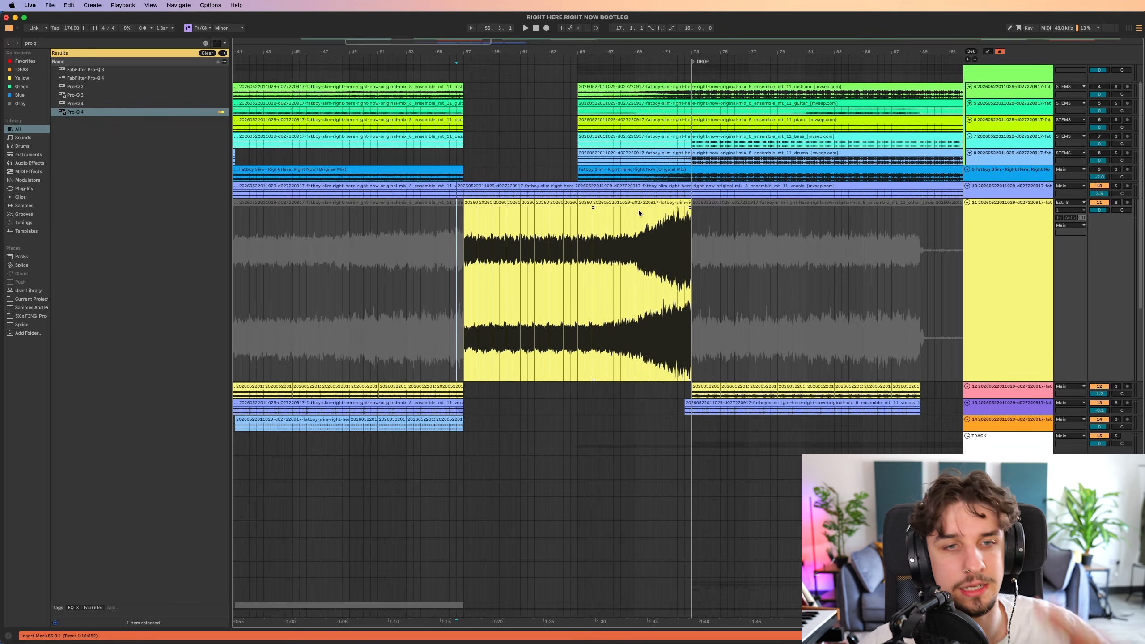
scroll(626, 244, "up", 2)
left_click(599, 271)
scroll(599, 271, "up", 5)
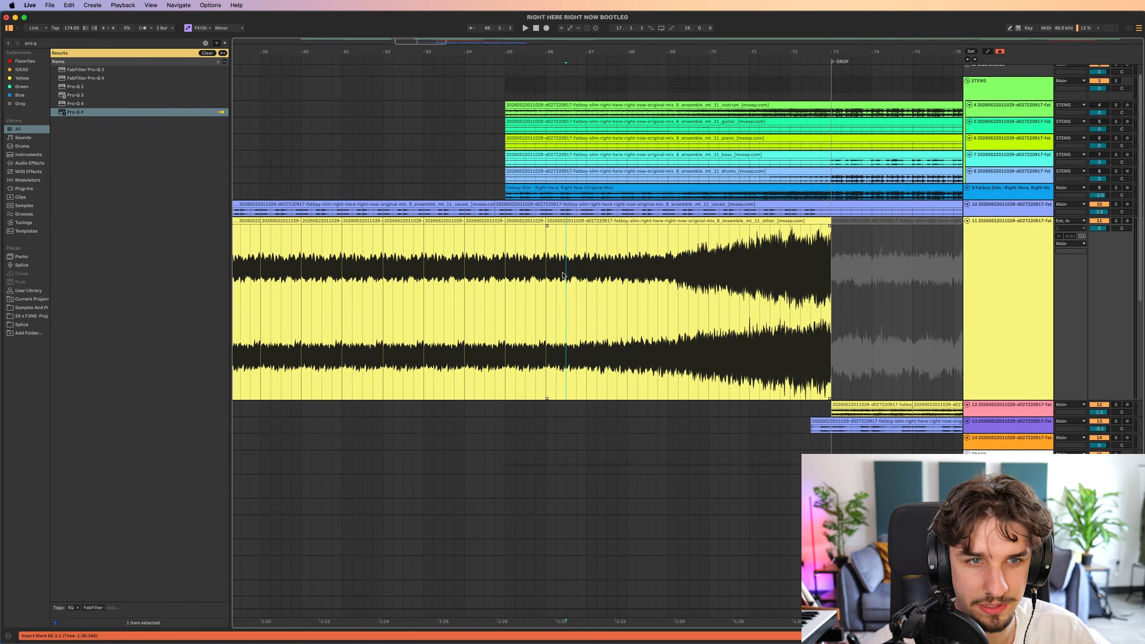
scroll(585, 280, "right", 1)
scroll(634, 284, "down", 10)
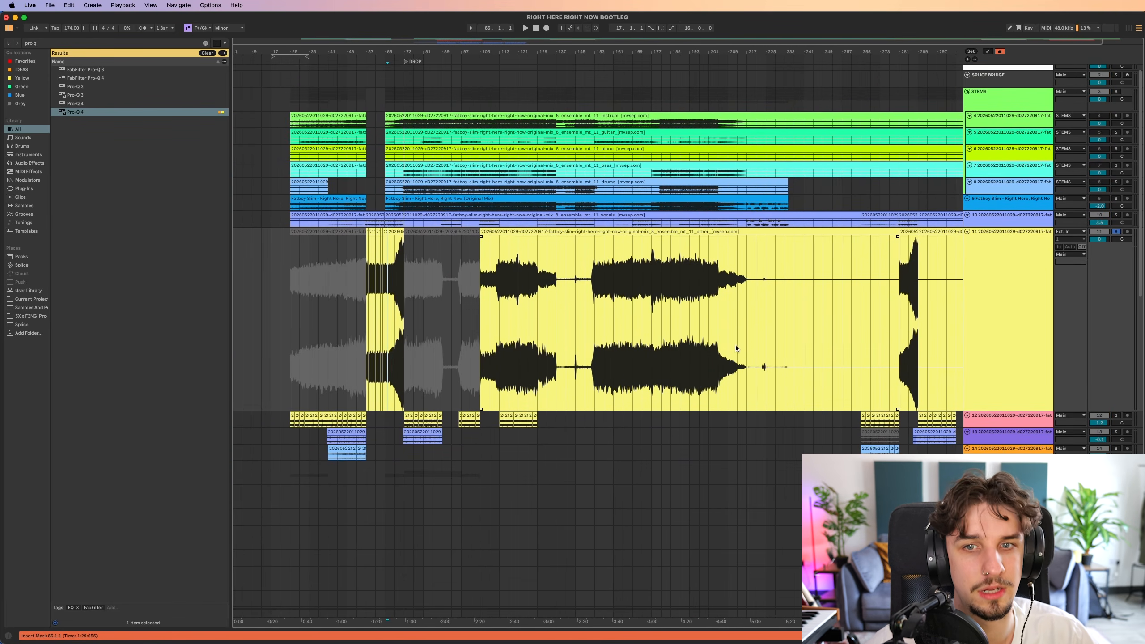
Solo track 11 and play the short swell clip at bar 281.
scroll(736, 345, "right", 1)
scroll(861, 293, "up", 3)
key("s")
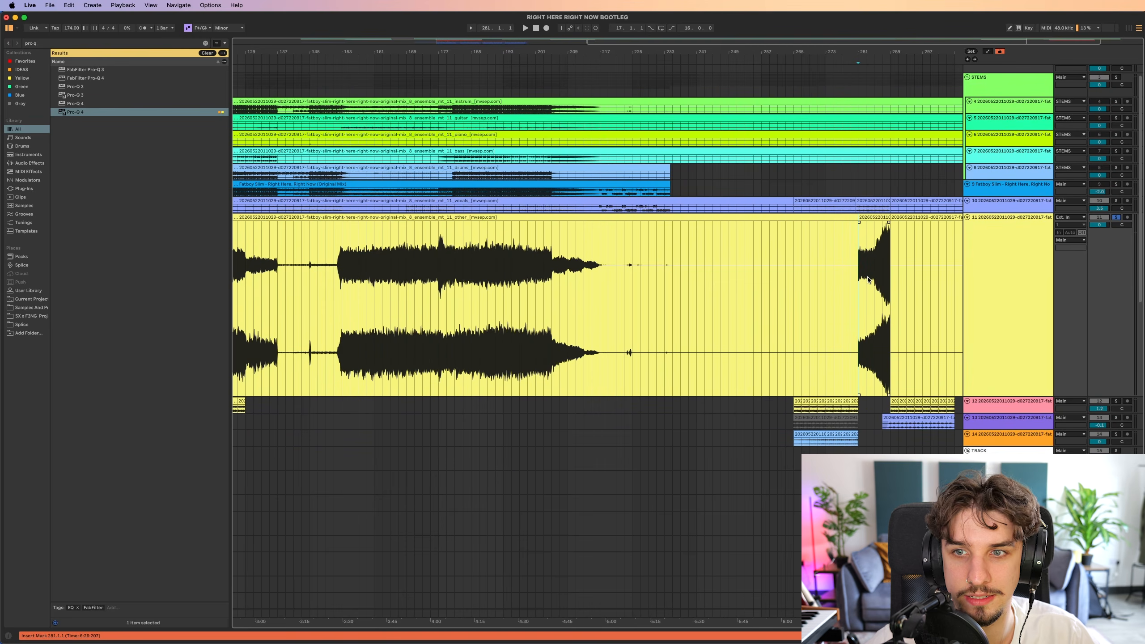
key("space")
scroll(870, 282, "left", 1)
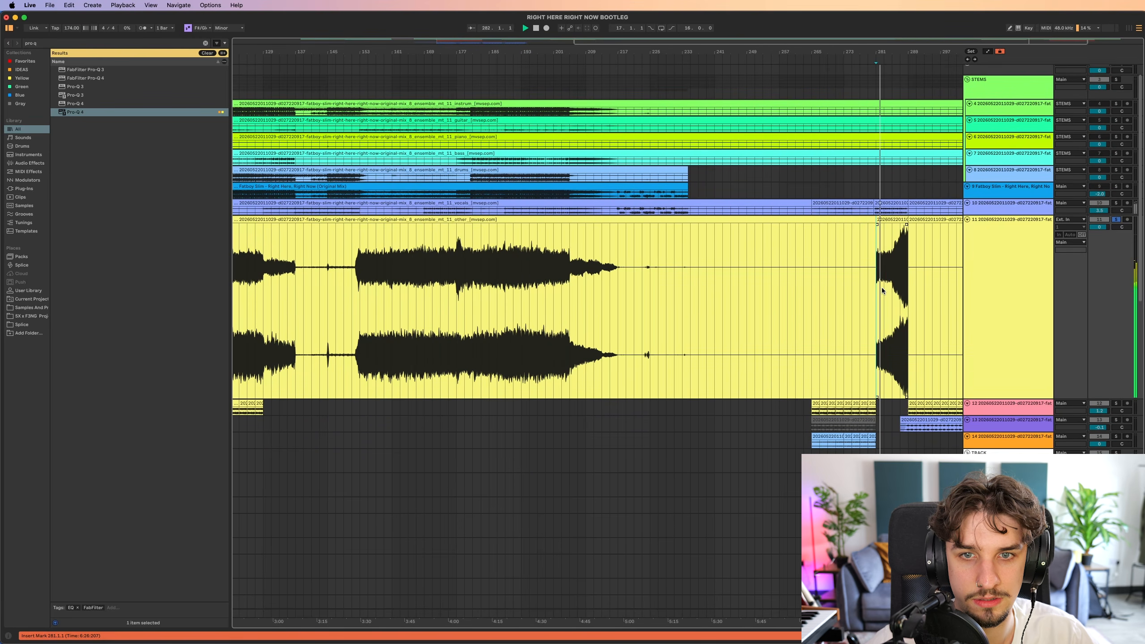
scroll(887, 312, "right", 2)
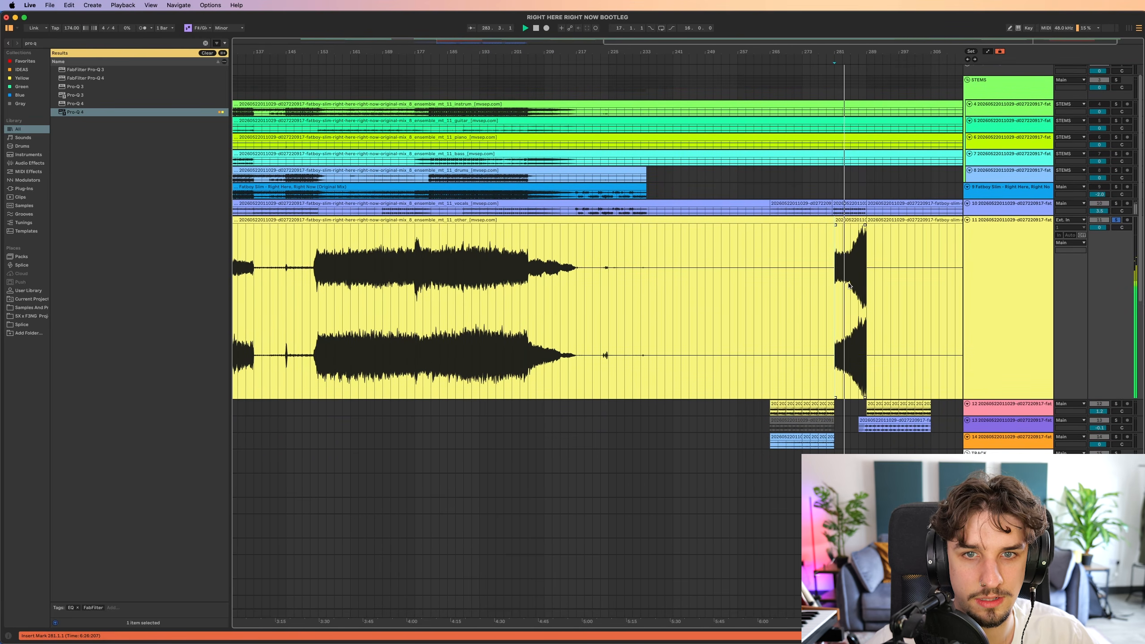
Extend the start of the track 11 swell clip from bar 281 back to bar 249 and play it from bar 271.
left_click_drag(836, 221, 702, 221)
left_click(793, 279)
key("space")
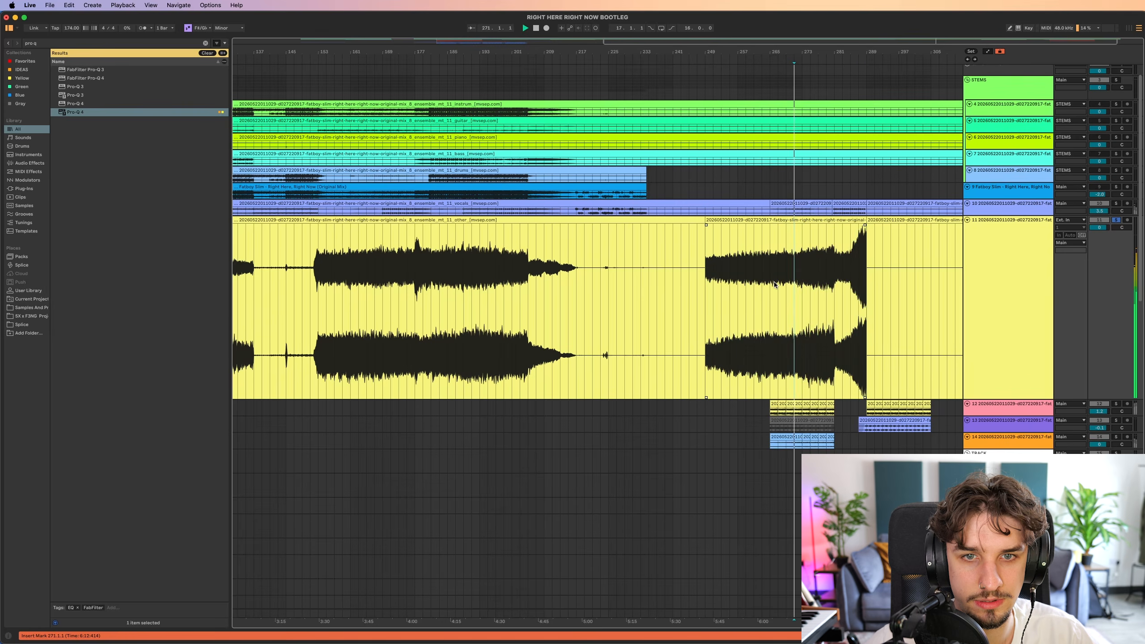
Audition the extended track 11 clip from bars 279 and 250.
left_click(834, 277)
scroll(836, 274, "up", 5)
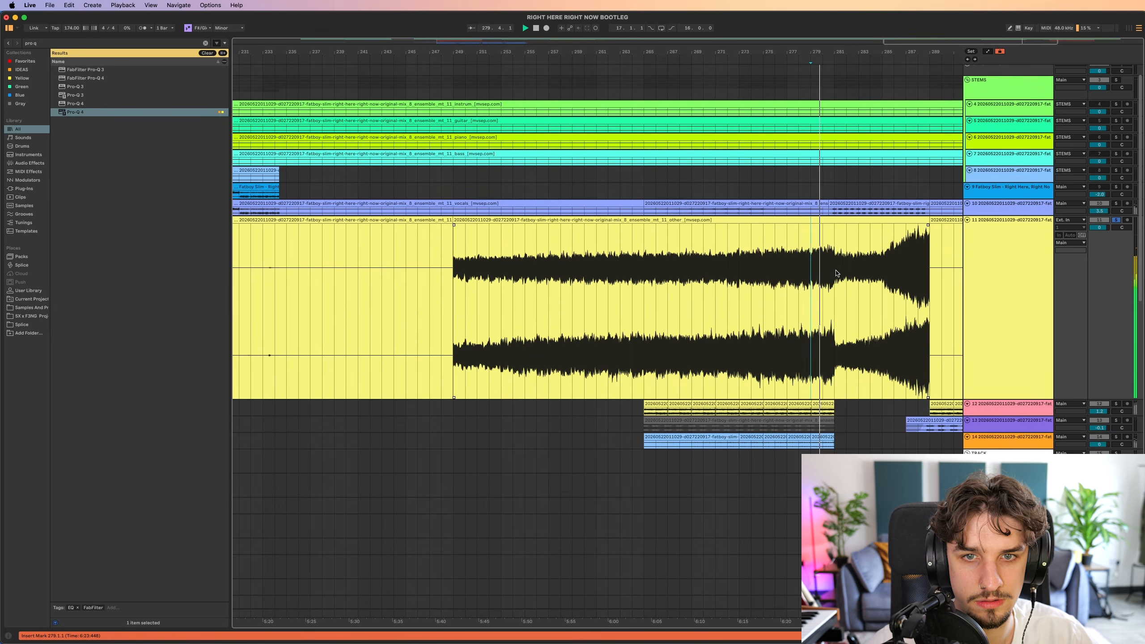
left_click(837, 274)
scroll(837, 275, "left", 1)
scroll(837, 275, "down", 3)
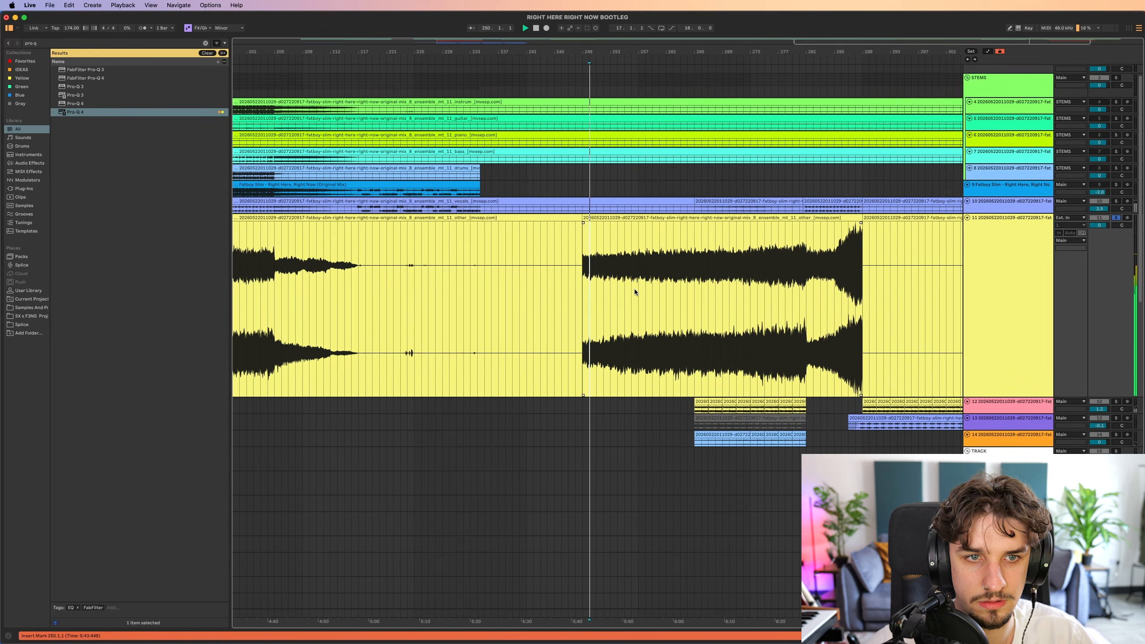
scroll(667, 290, "down", 2)
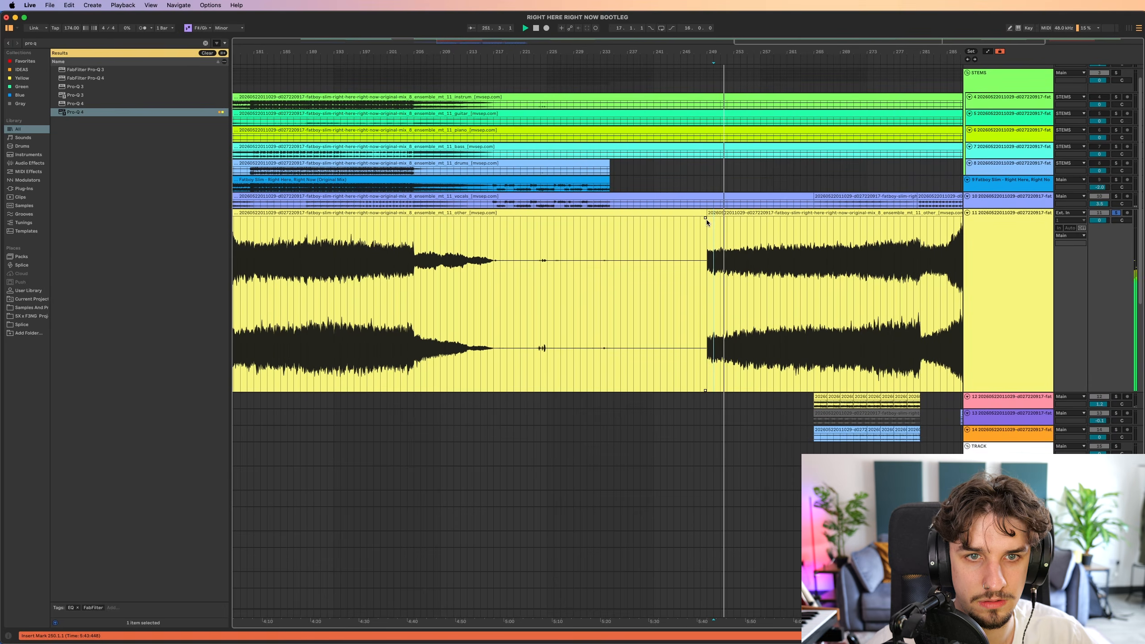
Return to the build-up before the drop and audition the soloed track 11 swell from bars 57, 68, 70 and 69.
scroll(595, 281, "down", 1)
scroll(596, 282, "left", 8)
scroll(487, 277, "up", 3)
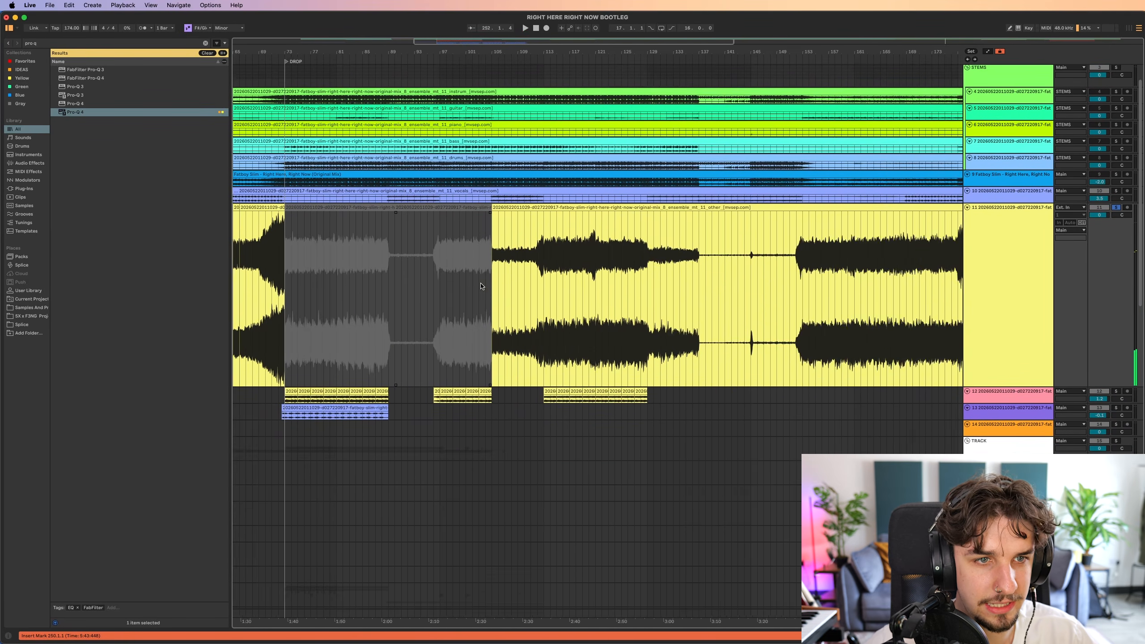
scroll(483, 284, "left", 6)
scroll(463, 274, "up", 5)
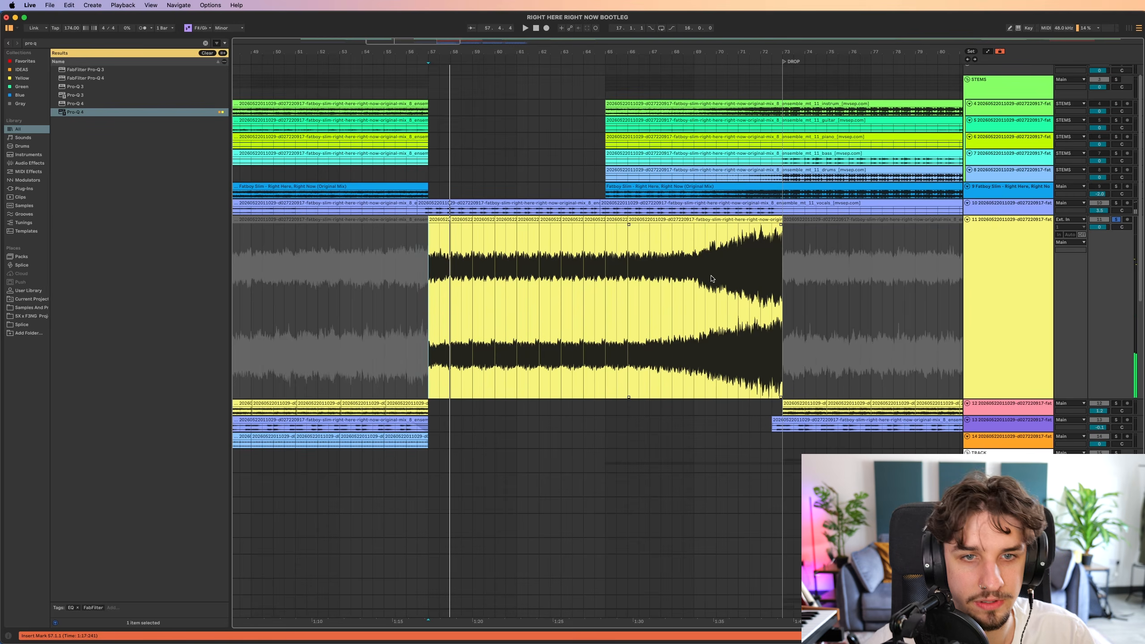
key("space")
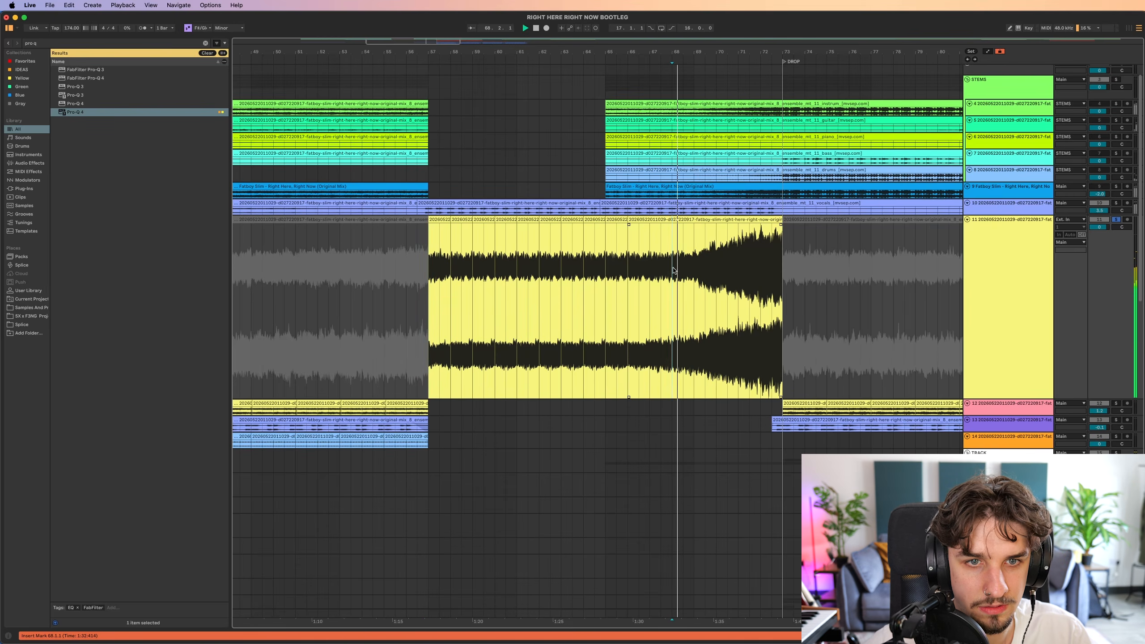
left_click(717, 265)
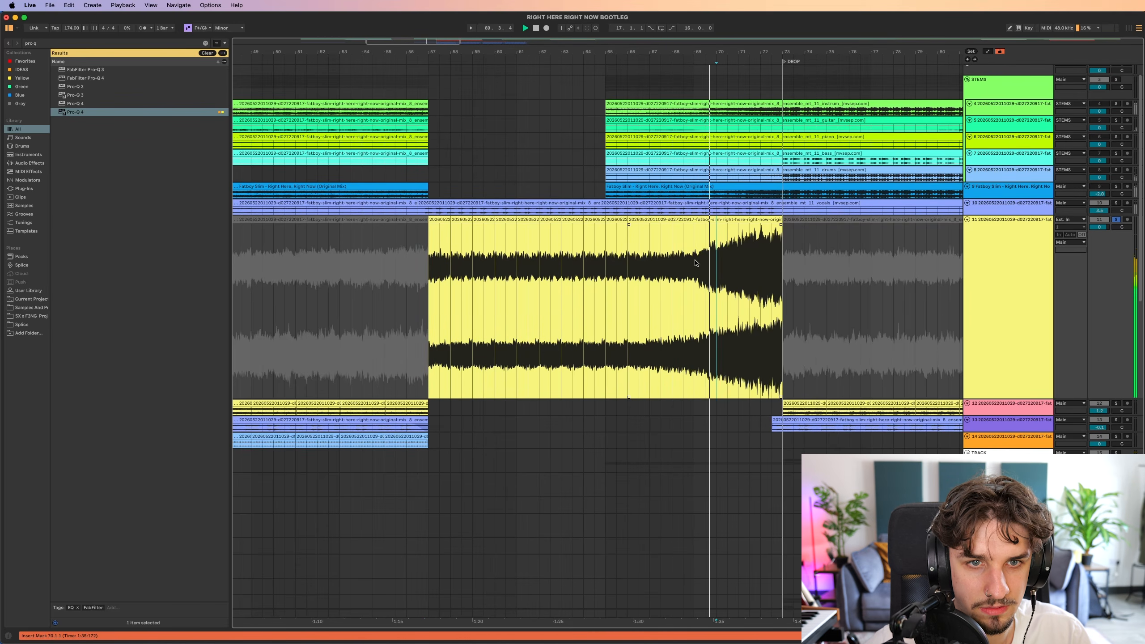
scroll(696, 263, "up", 3)
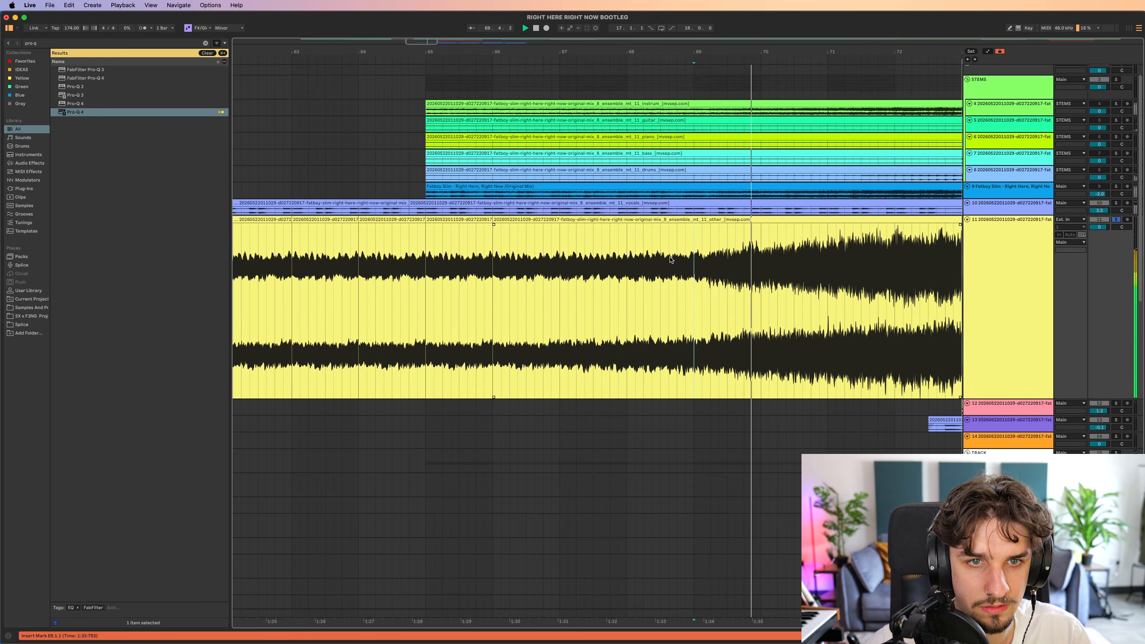
scroll(663, 257, "down", 3)
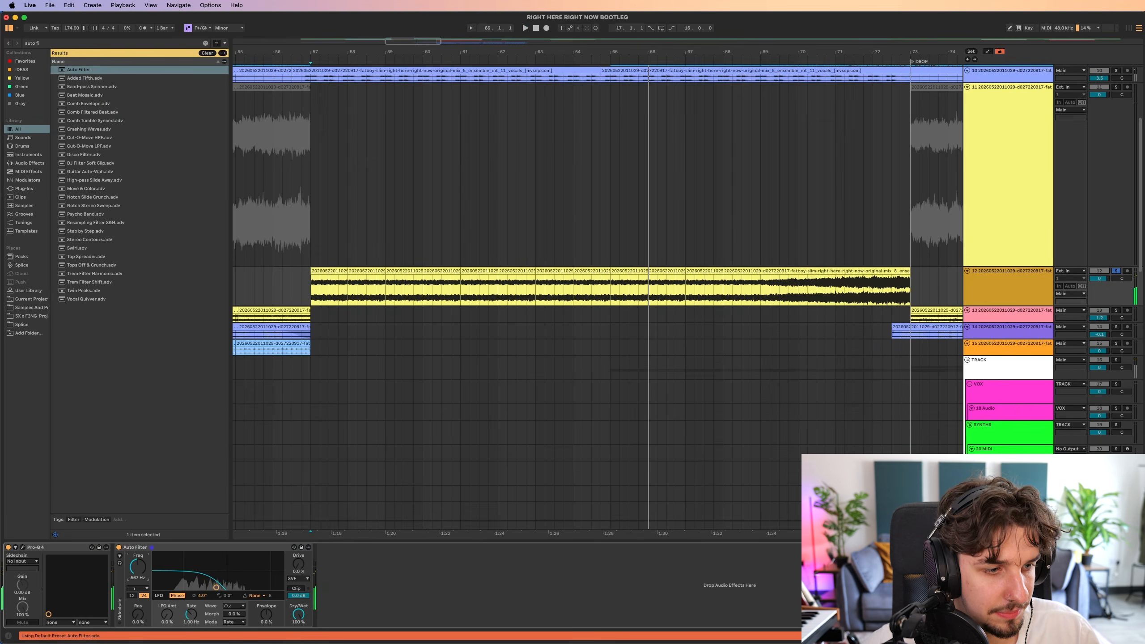
Automate track 12's Auto Filter frequency to open gradually from 408 Hz at bar 57 towards the drop, and play it back.
key("a")
left_click(311, 292)
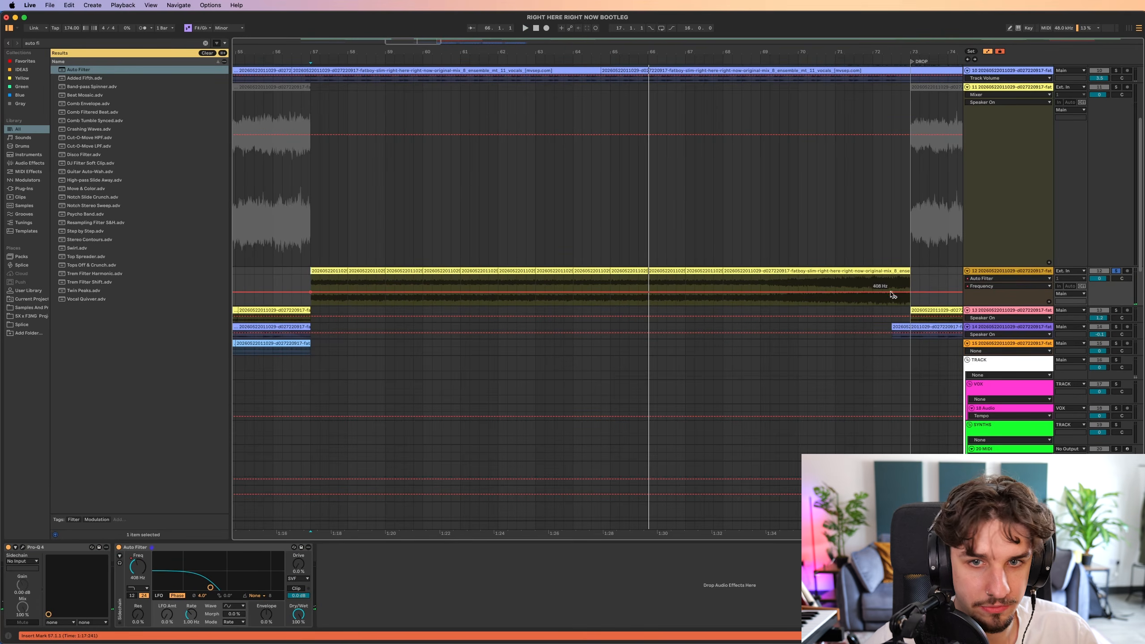
key("a")
key("space")
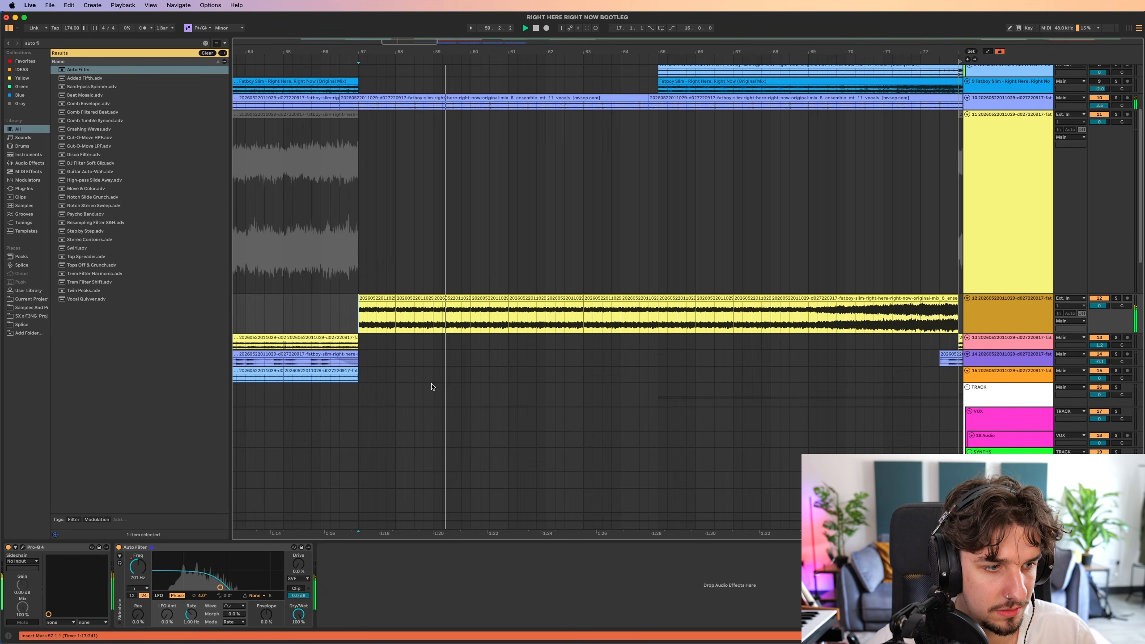
scroll(439, 372, "up", 3)
left_click_drag(459, 361, 426, 390)
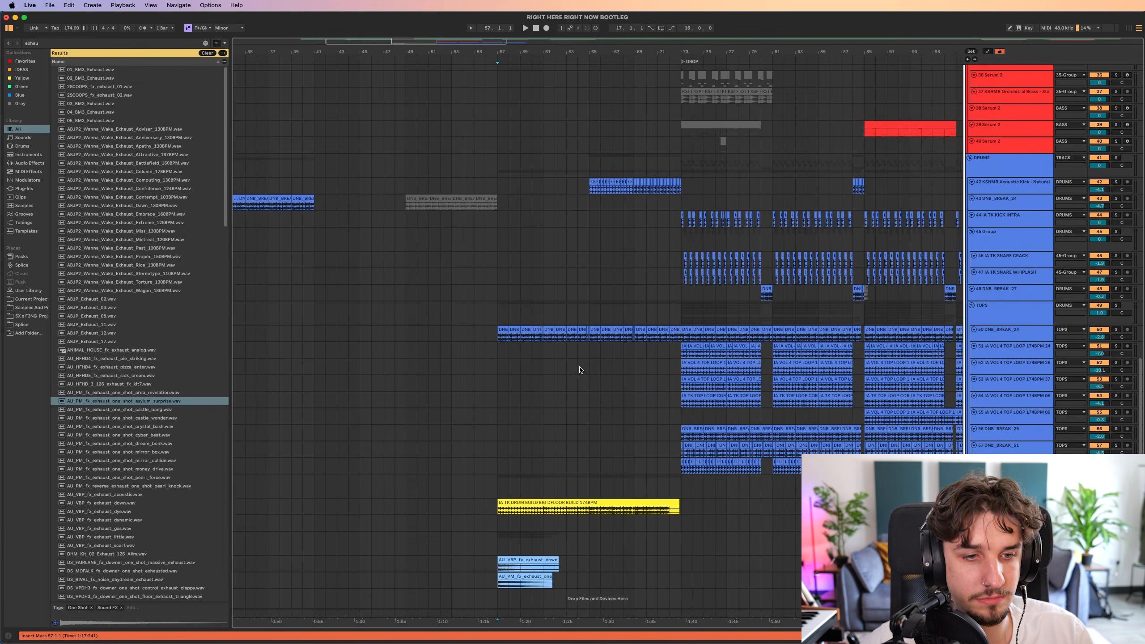
scroll(580, 370, "up", 3)
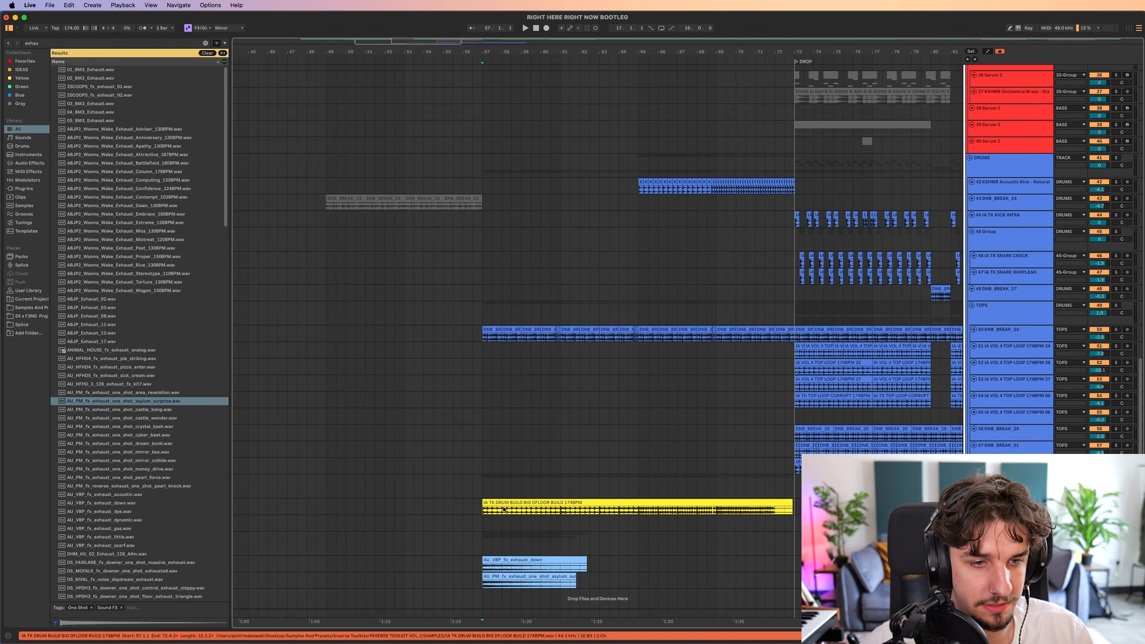
Inspect the drum build and exhaust FX clips at bar 57 and play the layered build-up from there.
scroll(580, 370, "right", 3)
left_click_drag(405, 507, 766, 508)
left_click_drag(561, 547, 406, 572)
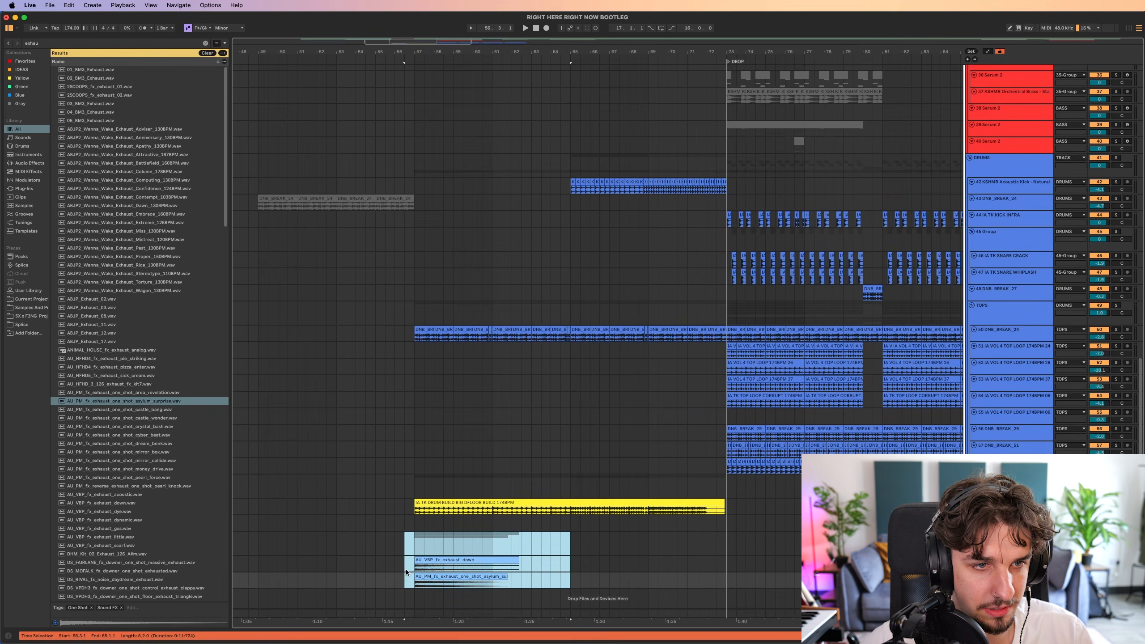
left_click(418, 332)
scroll(484, 324, "up", 15)
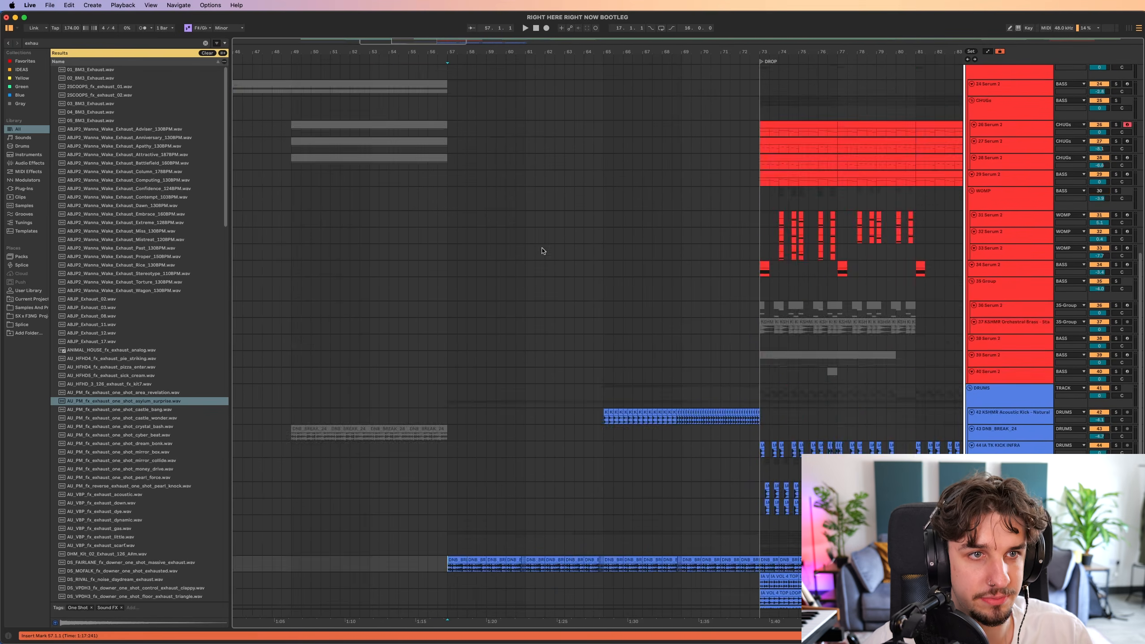
scroll(536, 363, "down", 4)
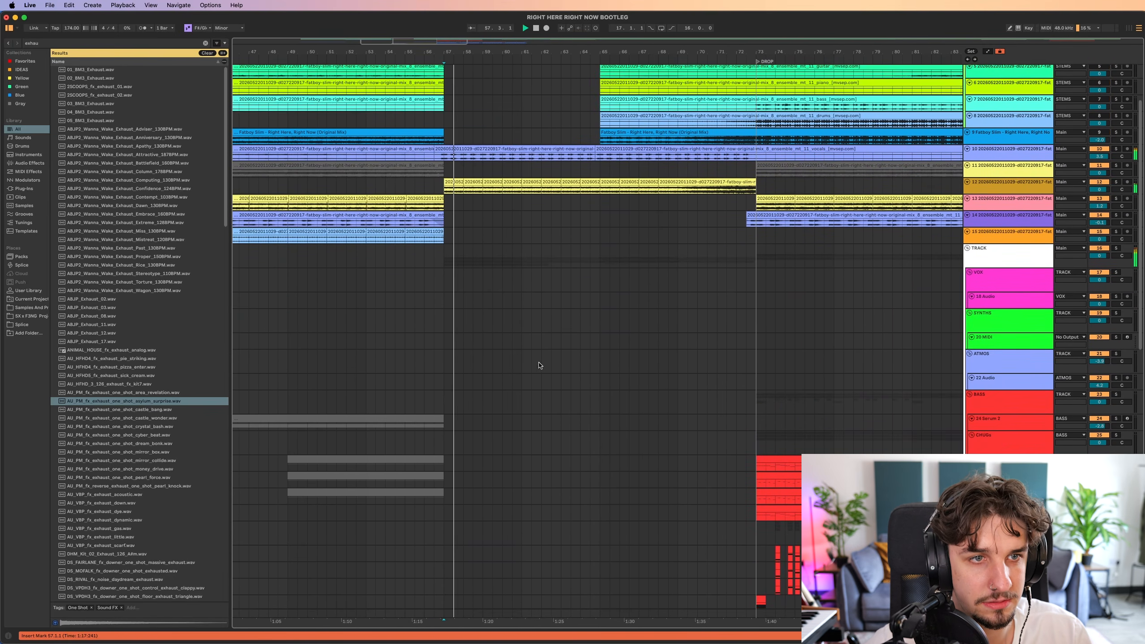
scroll(559, 426, "up", 4)
left_click_drag(585, 390, 544, 410)
scroll(560, 345, "down", 4)
left_click_drag(540, 342, 534, 271)
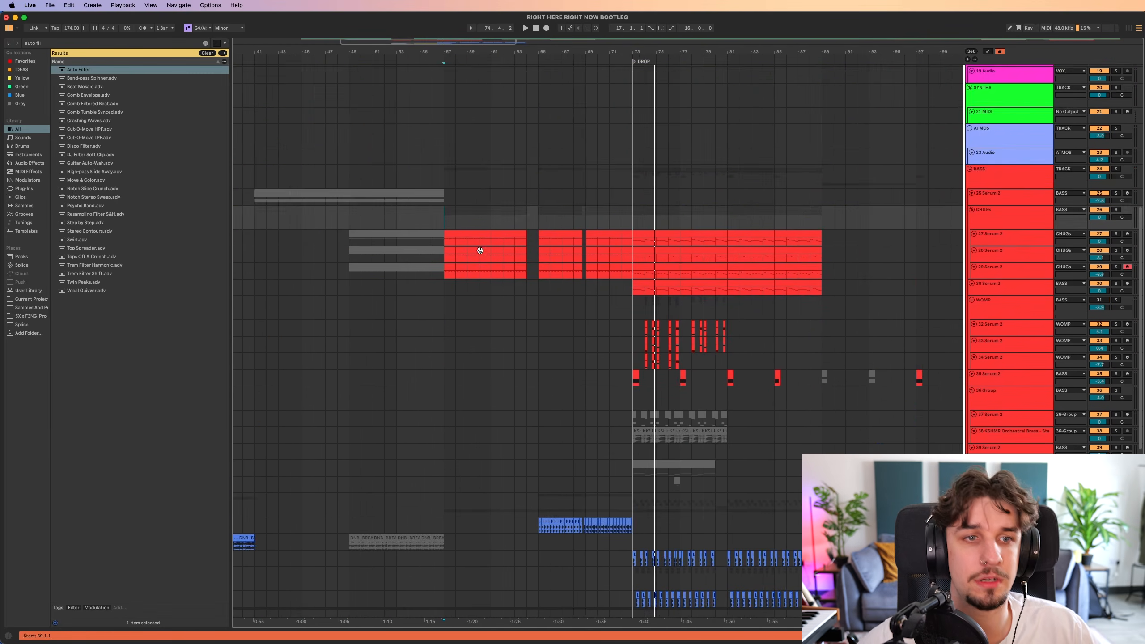
scroll(509, 212, "down", 10)
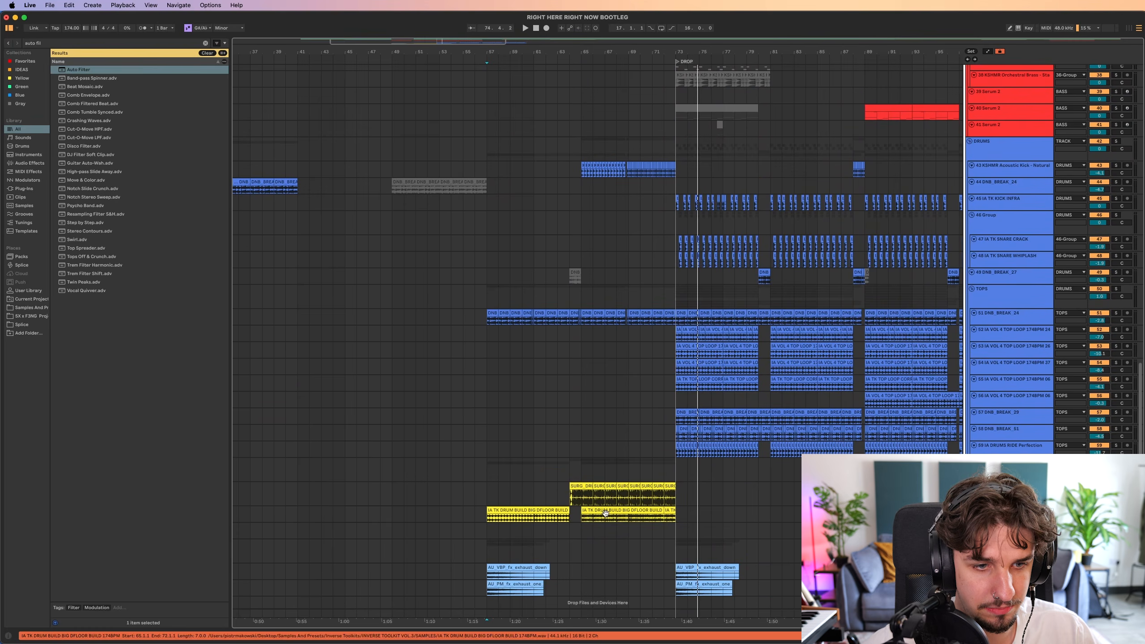
Solo the TRACK group and play the build-up from bar 64 to check its added drums and bass.
left_click_drag(606, 512, 588, 504)
left_click(473, 315)
left_click(555, 492)
key("s")
key("space")
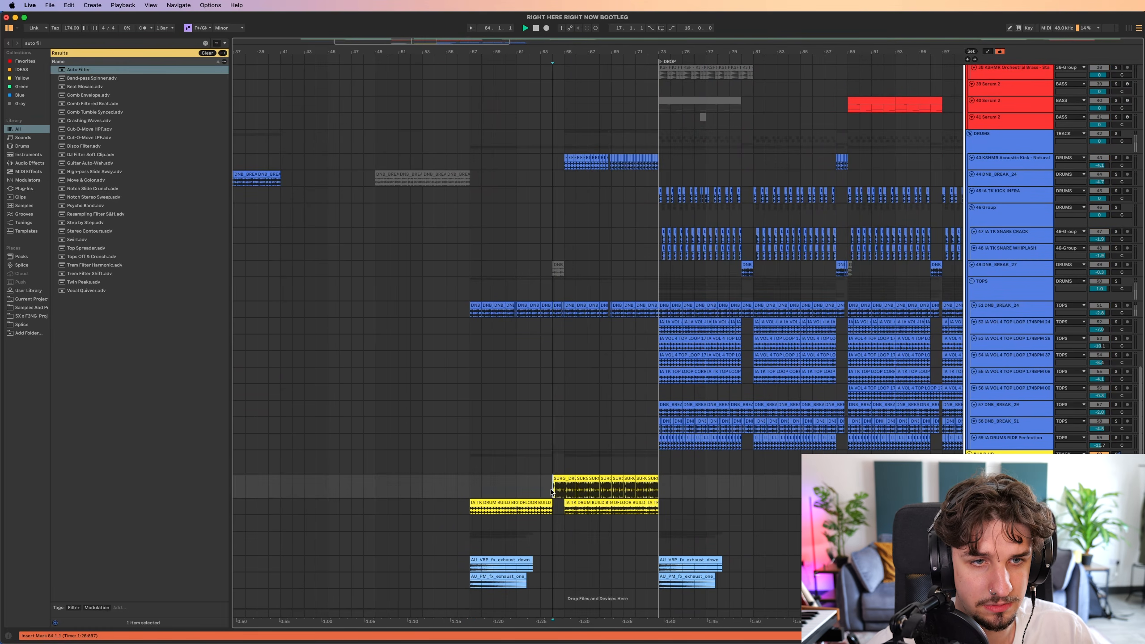
left_click_drag(570, 429, 593, 446)
scroll(585, 338, "up", 15)
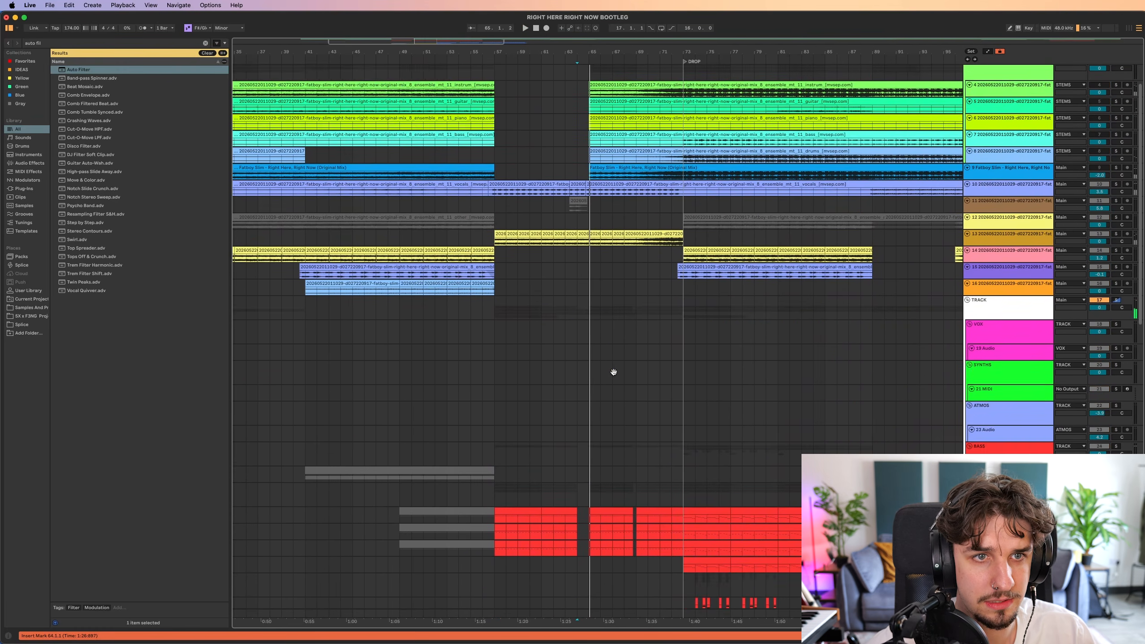
Deactivate track 11's vocal swell clip at bar 63 and check the soloed track from bar 56.
left_click(500, 264)
scroll(569, 242, "up", 5)
left_click(586, 236)
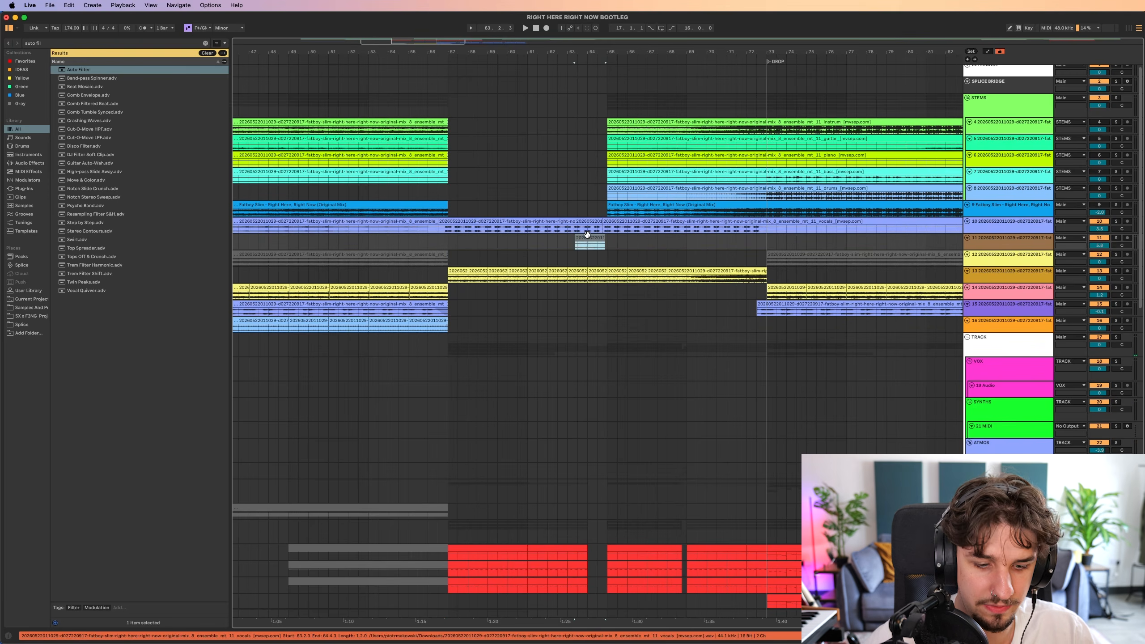
key("0")
key("s")
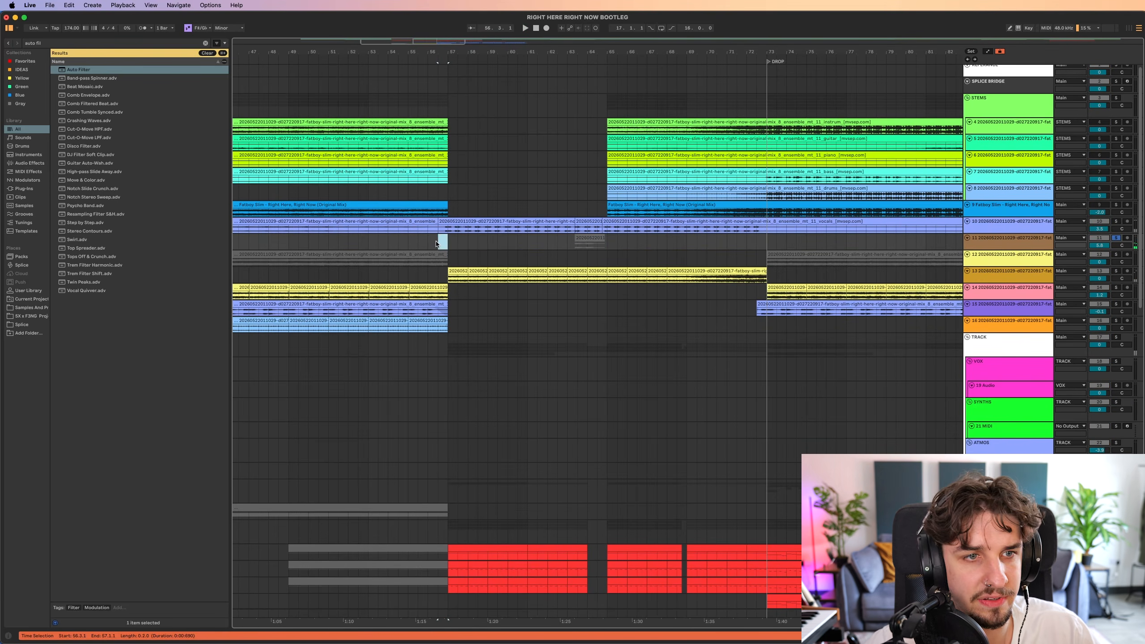
left_click_drag(495, 260, 531, 209)
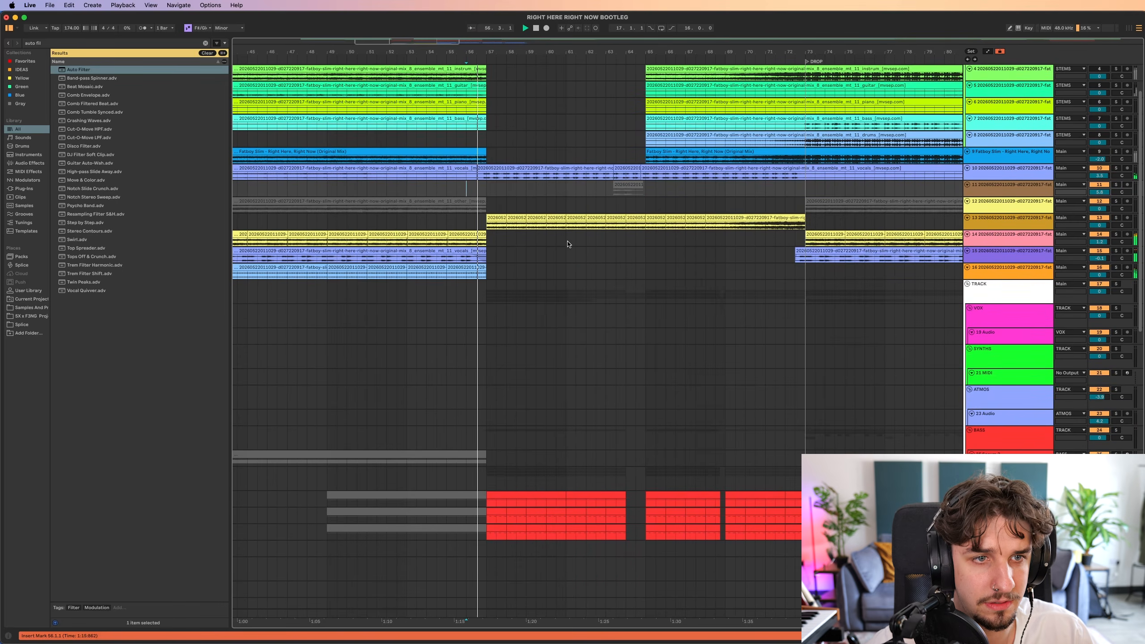
Play the build-up into bar 57 and search the browser for khs effects for the CHUGs group.
scroll(579, 324, "down", 1)
scroll(623, 394, "down", 3)
left_click(502, 419)
key("super+f")
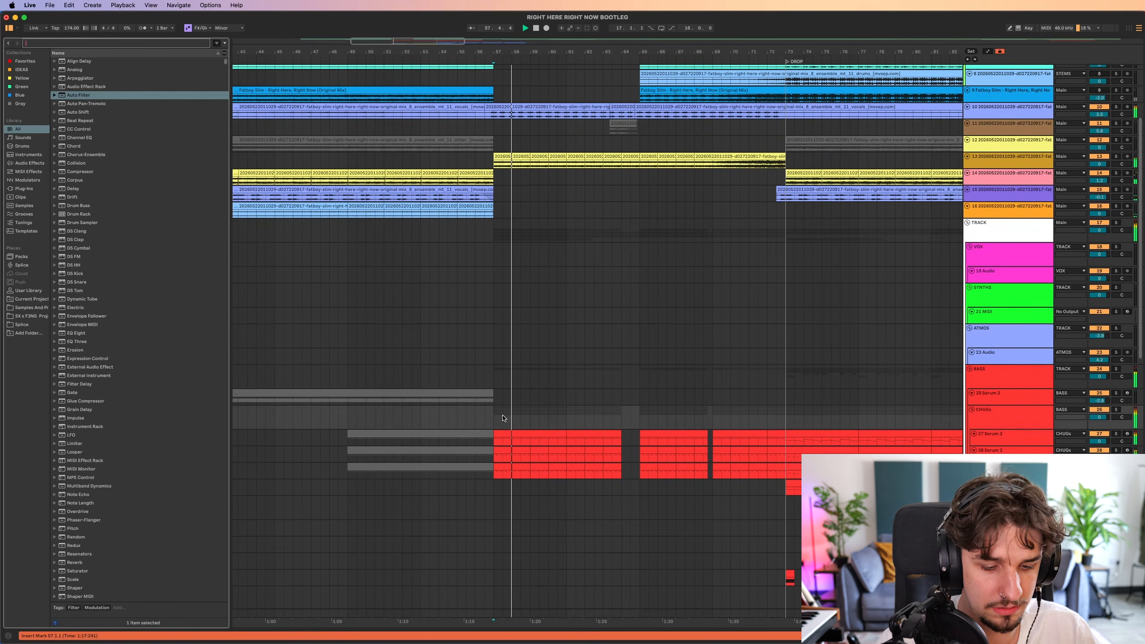
type("khs")
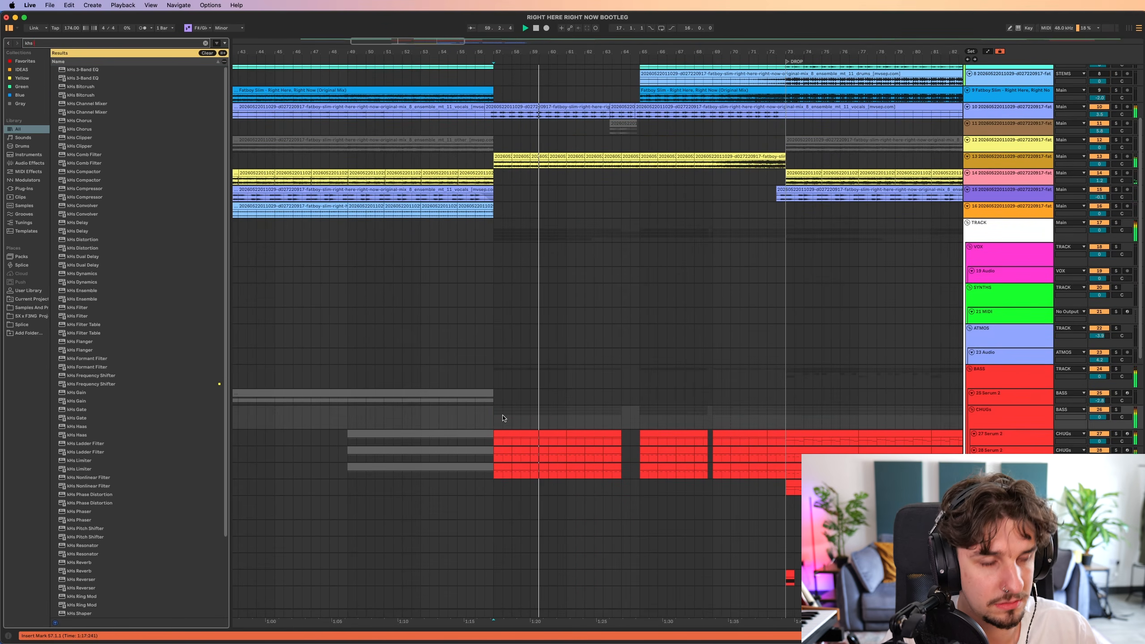
Open the first CHUGs Serum 2 clip at bar 57 and inspect its repeated G#2 notes.
double_click(513, 434)
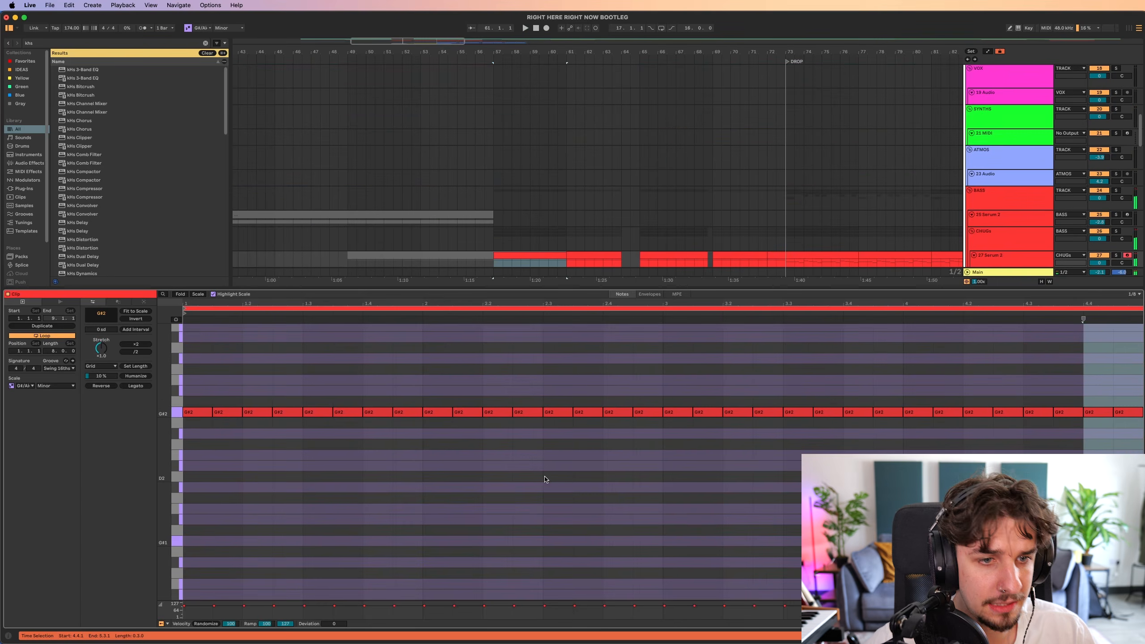
scroll(545, 480, "down", 1)
key("space")
left_click_drag(1120, 372, 193, 420)
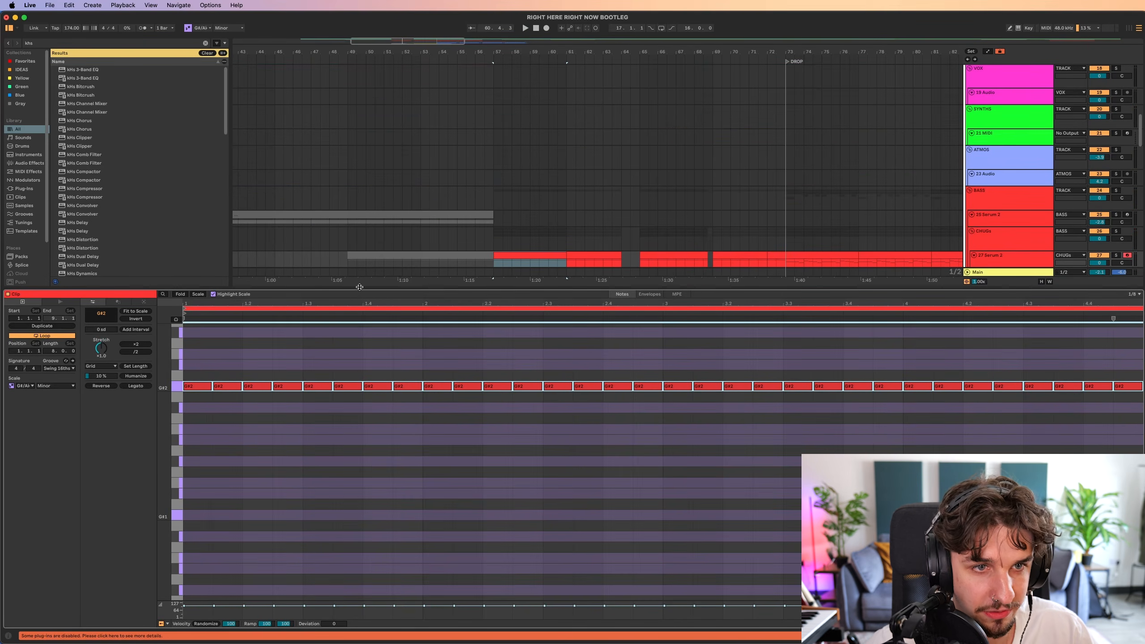
key("alt+super+l")
key("z")
scroll(476, 284, "up", 2)
double_click(475, 285)
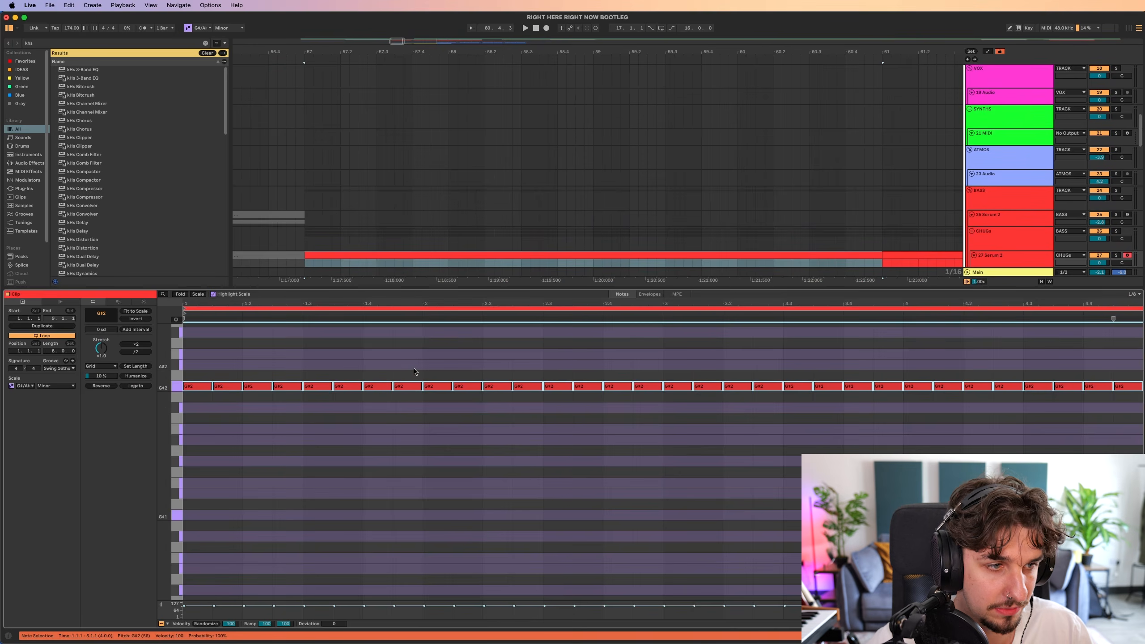
key("Down")
key("Down")
key("Down")
key("alt+super+l")
key("x")
Play the CHUGs basses from bar 57 and review the group's clips up to bar 64.
key("space")
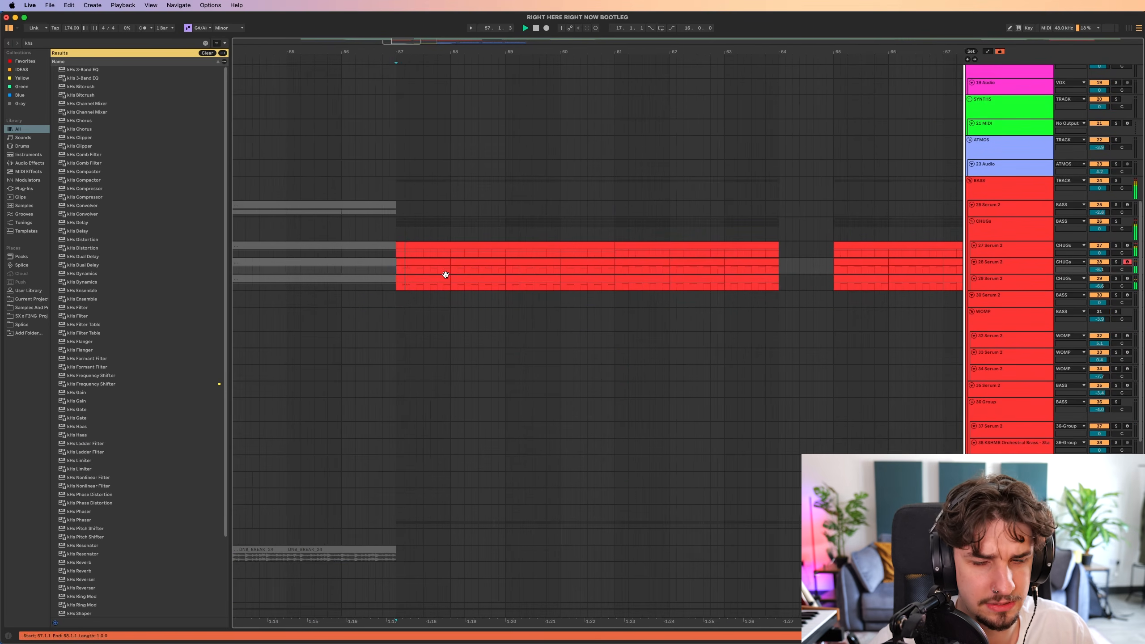
scroll(445, 274, "down", 4)
scroll(460, 279, "up", 1)
left_click(991, 237)
scroll(480, 274, "right", 3)
scroll(480, 274, "up", 1)
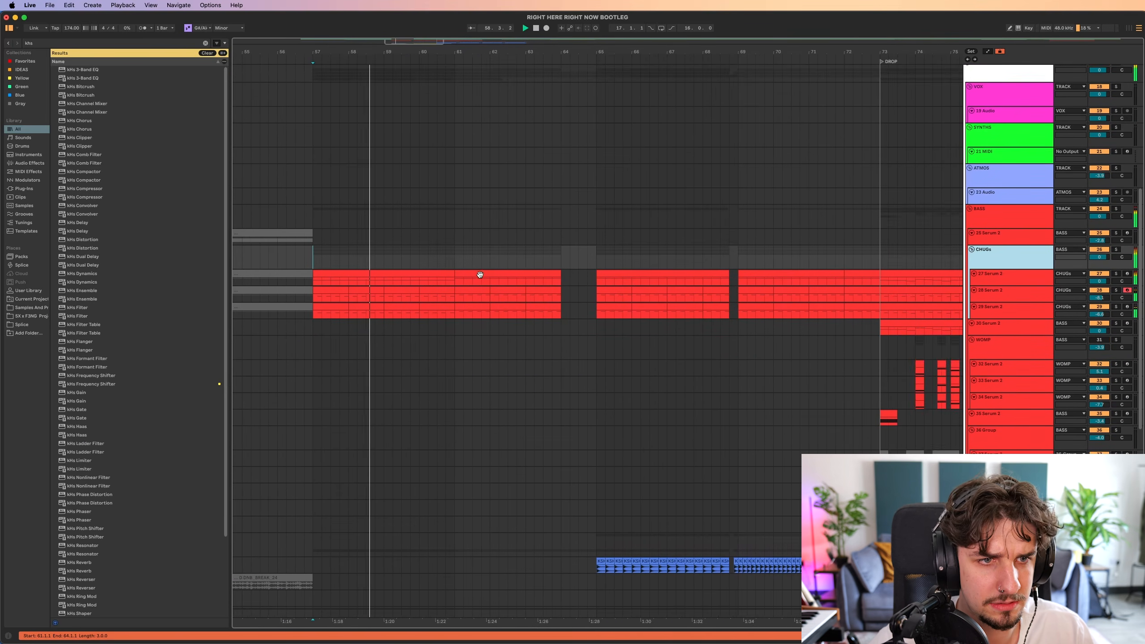
scroll(480, 275, "left", 3)
left_click_drag(526, 270, 631, 275)
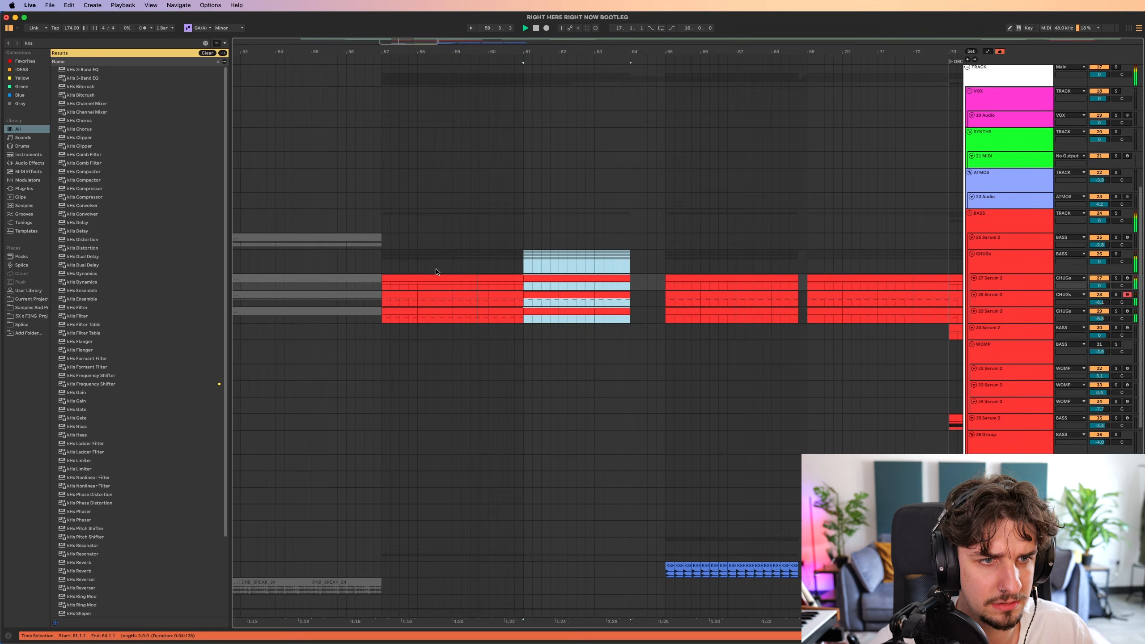
left_click(392, 265)
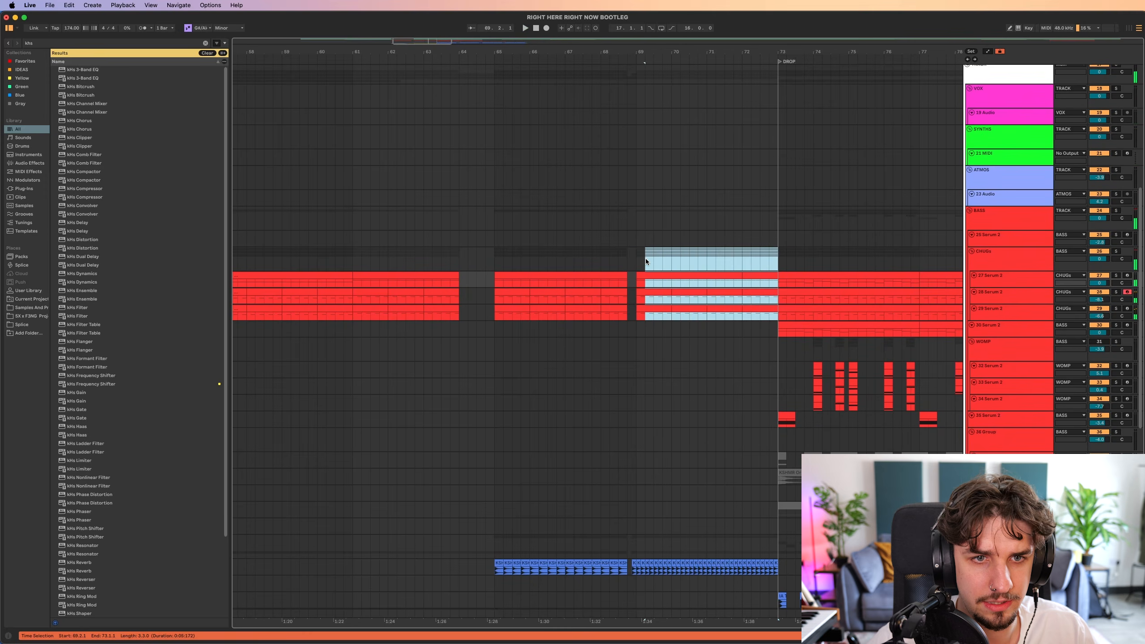
Replace the CHUGs group's clips at bars 57 to 61 with a copy of its bars 69 to 73.
mouse_move(636, 261)
left_mouse_down()
mouse_move(770, 261)
mouse_move(648, 264)
left_mouse_up()
scroll(637, 261, "left", 5)
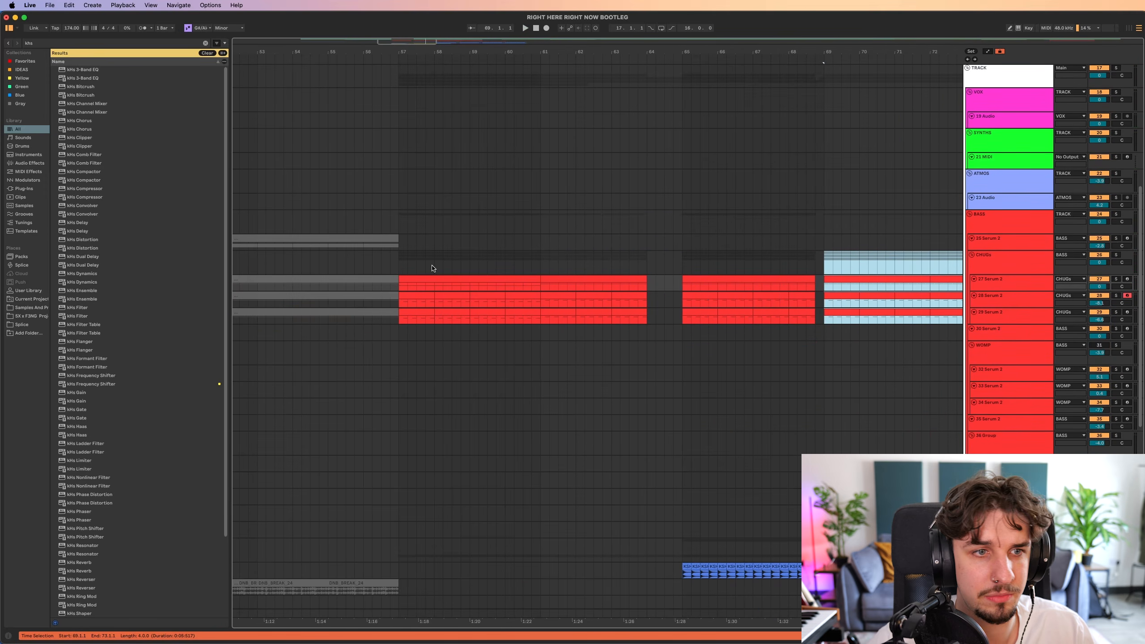
left_click(401, 262)
key("super+v")
scroll(506, 270, "right", 7)
scroll(613, 258, "left", 6)
scroll(581, 277, "down", 3)
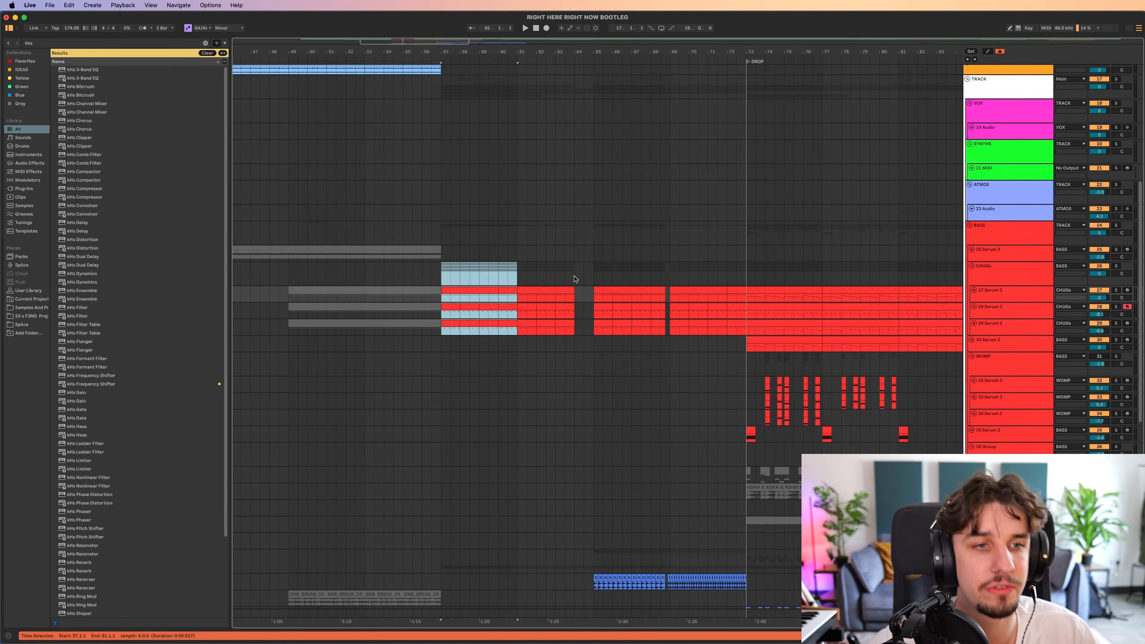
Add a kHs Ladder Filter to the CHUGs group and open its plug-in window during playback.
left_click(446, 277)
key("super+f")
type("khs")
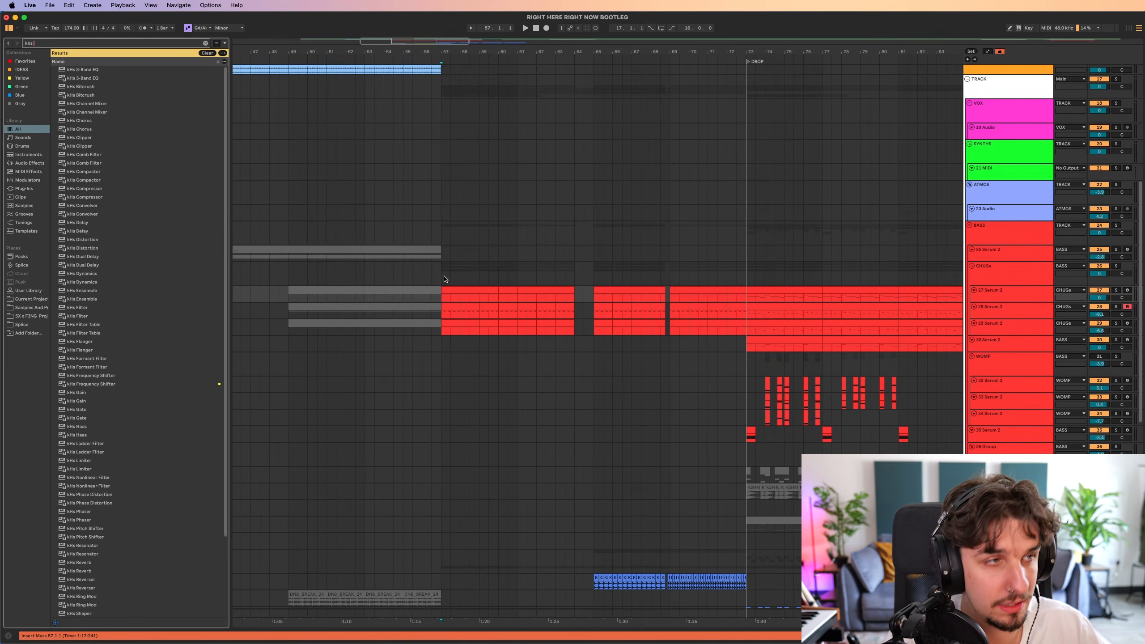
type(" ladd")
key("Down")
key("Down")
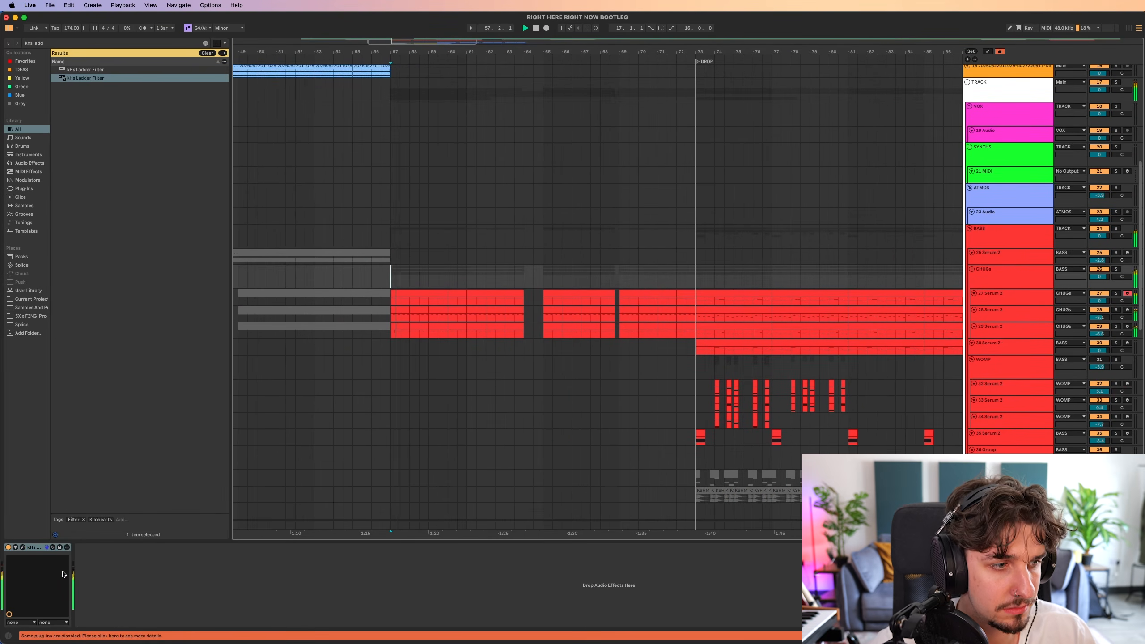
left_click(23, 547)
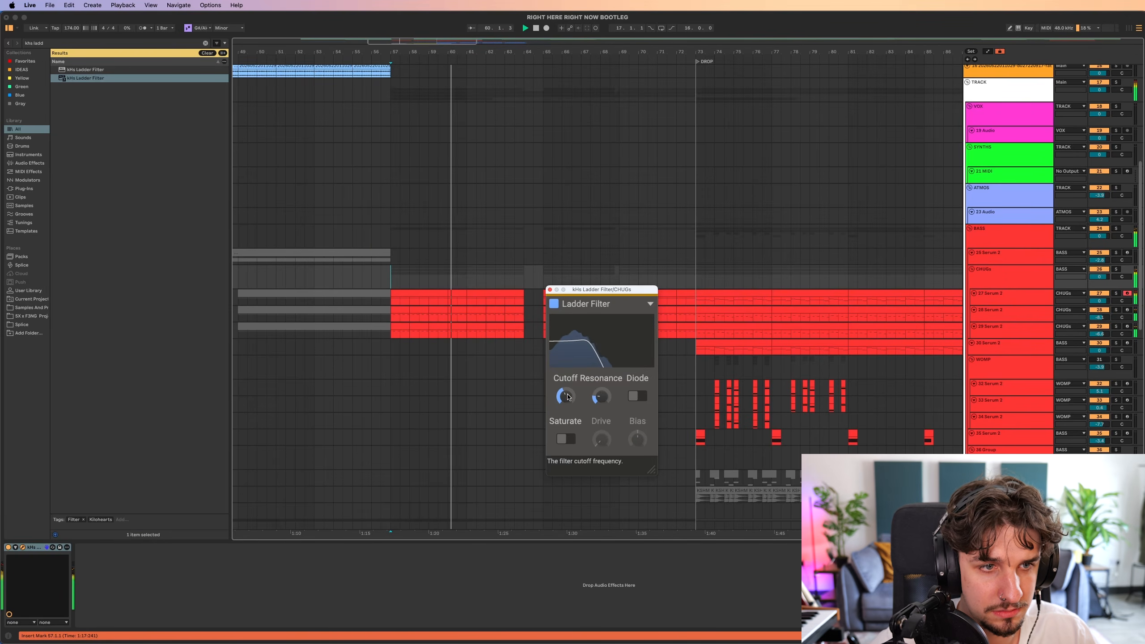
Automate the CHUGs Ladder Filter cutoff to rise steadily from bar 57 to the drop, then close the plug-in and hide the automation.
key("a")
scroll(387, 255, "up", 10)
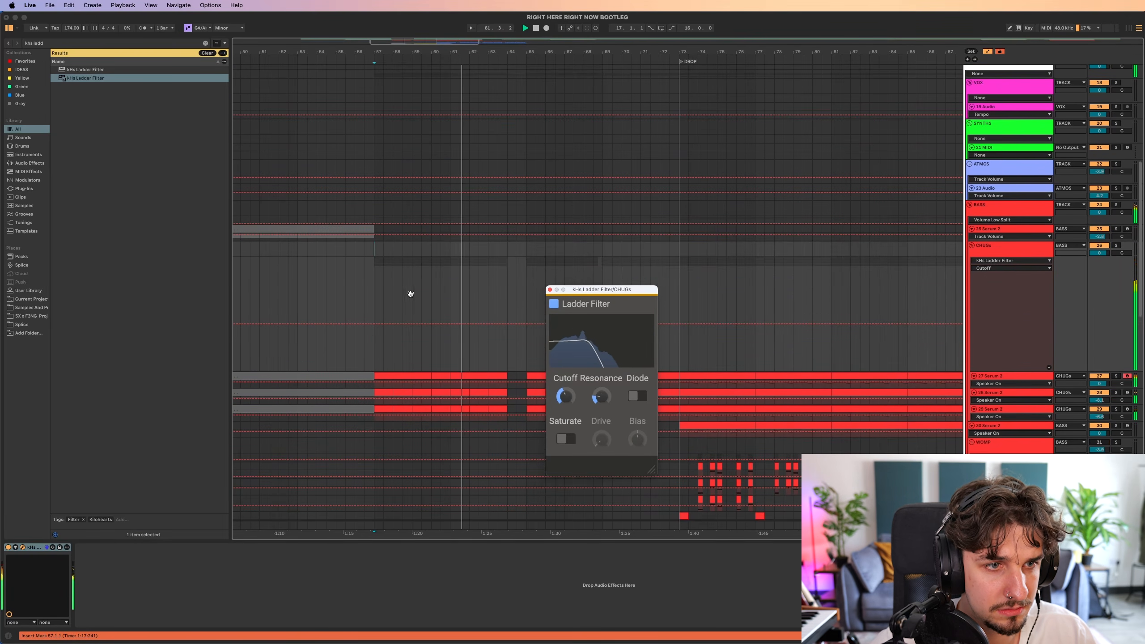
scroll(407, 289, "down", 3)
left_click(374, 267)
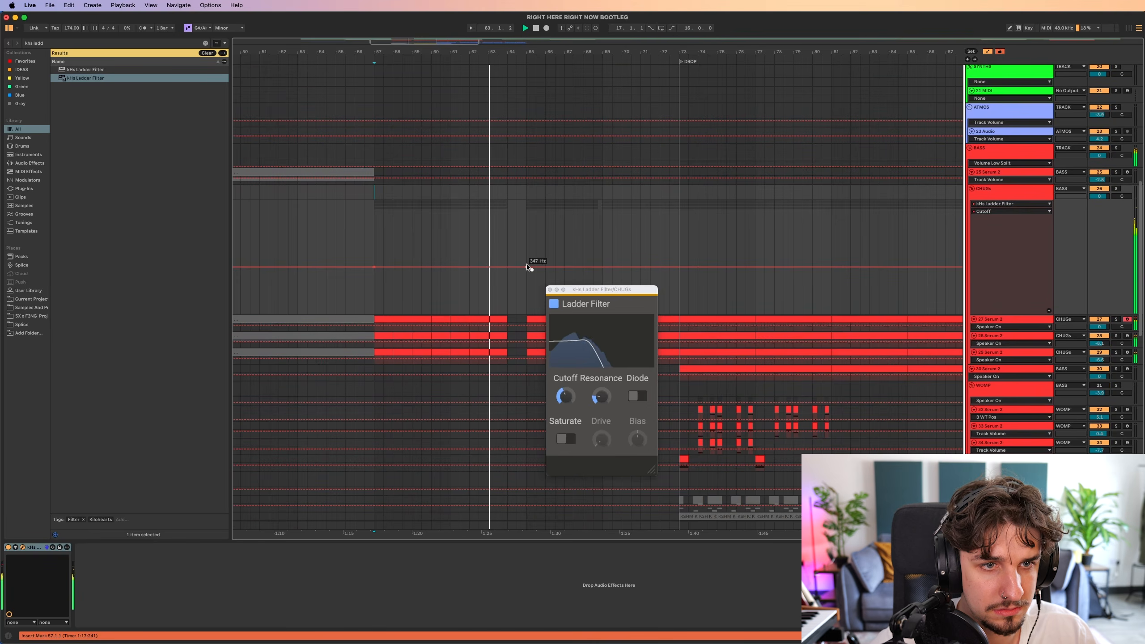
left_click_drag(528, 267, 680, 237)
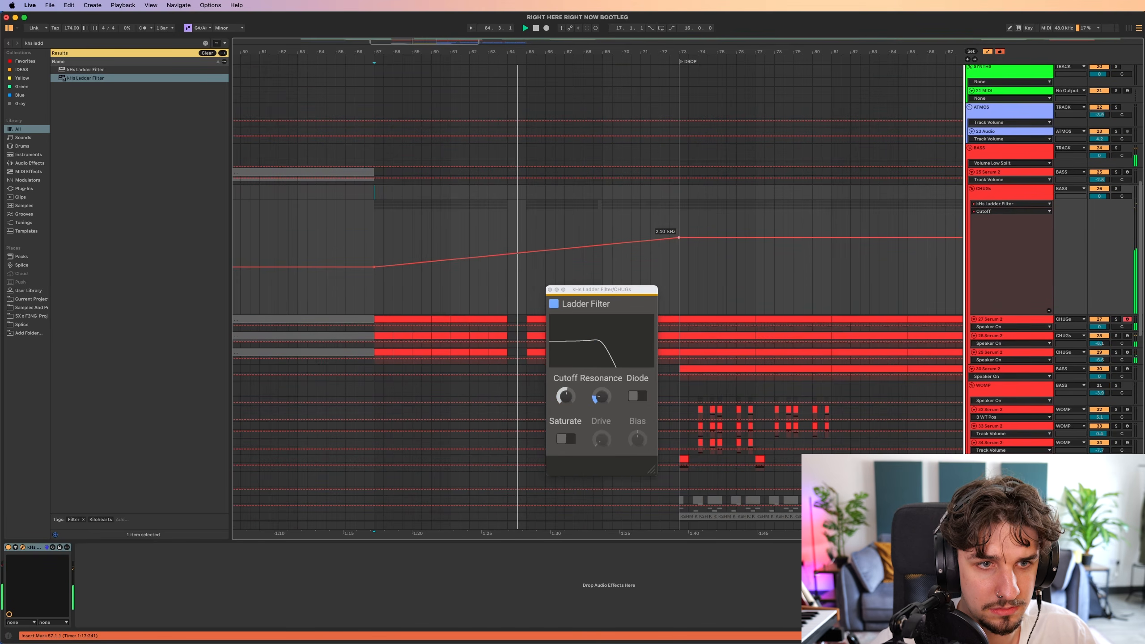
scroll(563, 221, "down", 2)
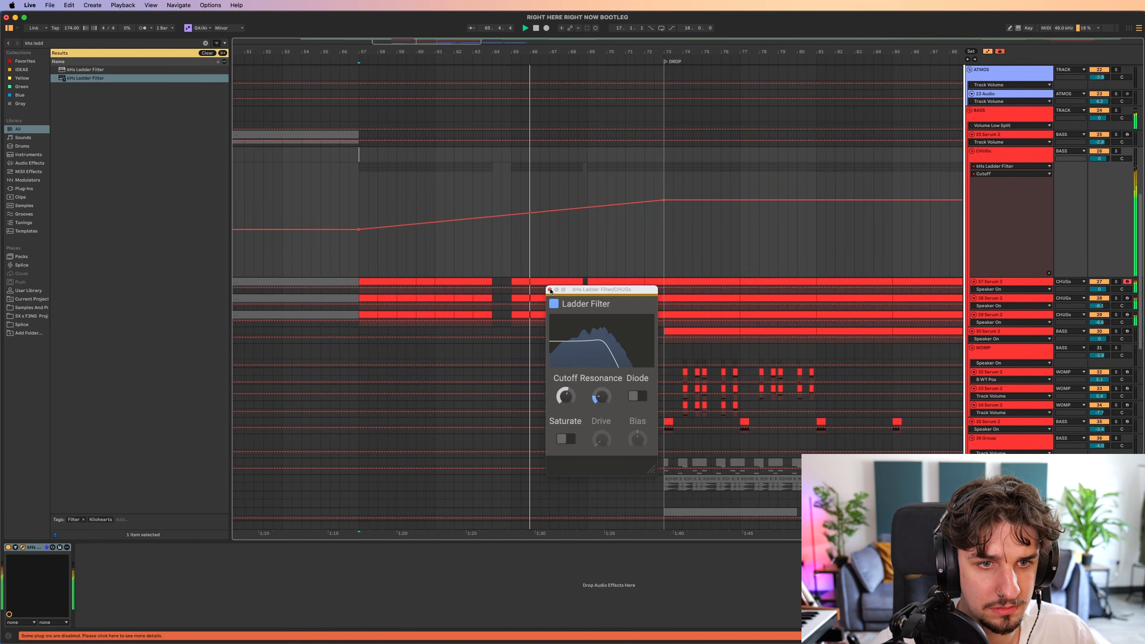
left_click(551, 292)
key("a")
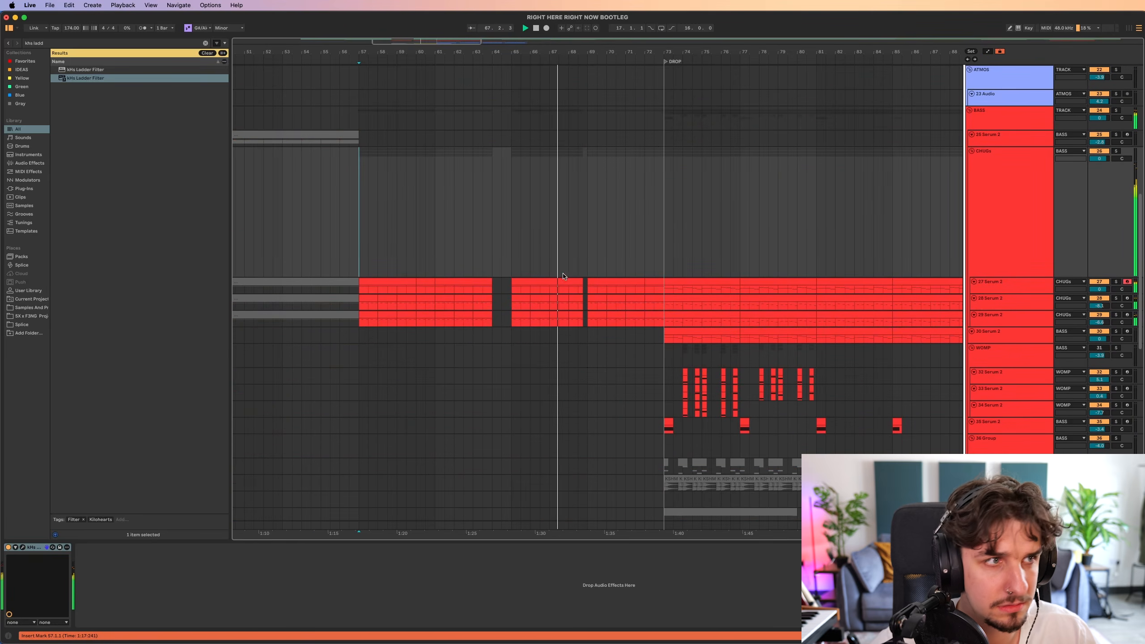
Add an Auto Filter in high-pass mode to the CHUGs group and show its frequency automation.
key("super+f")
type("auto f")
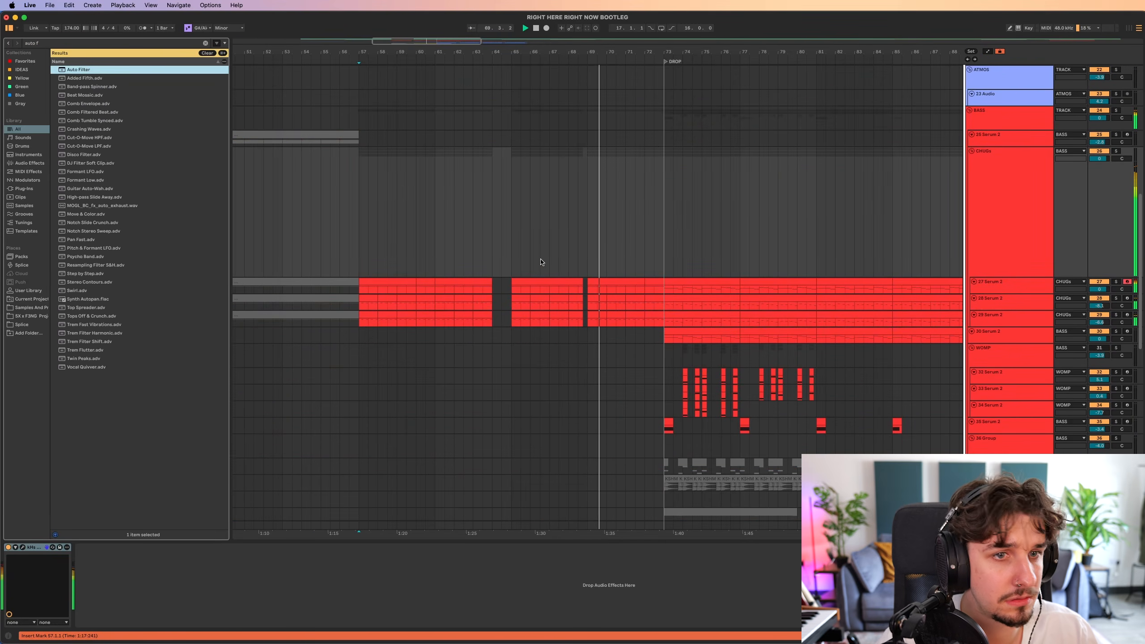
key("Return")
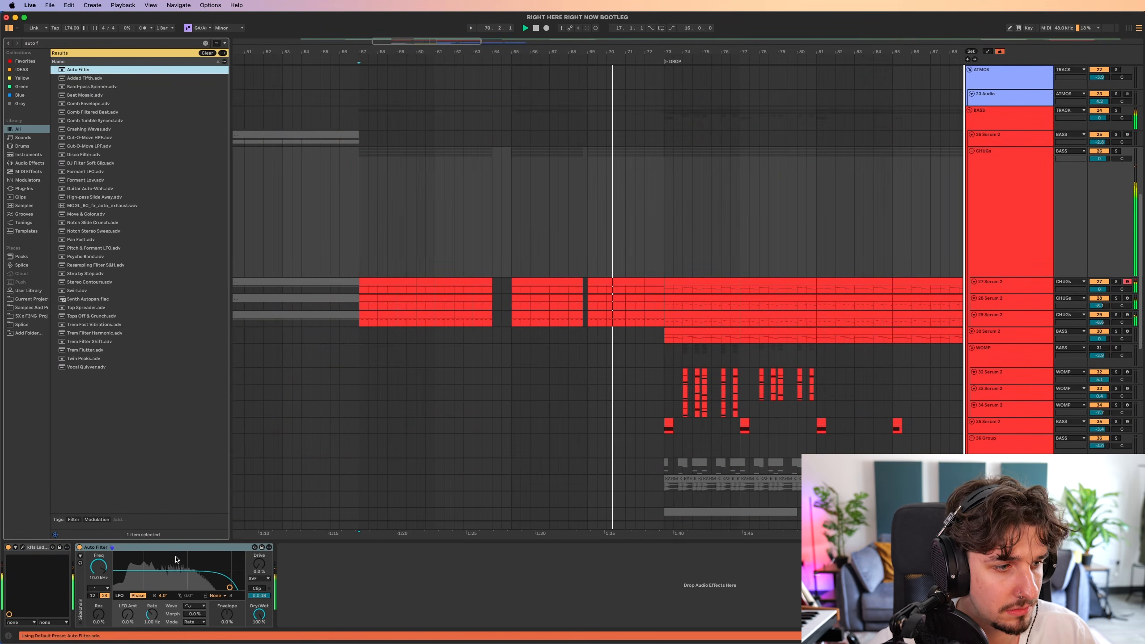
key("a")
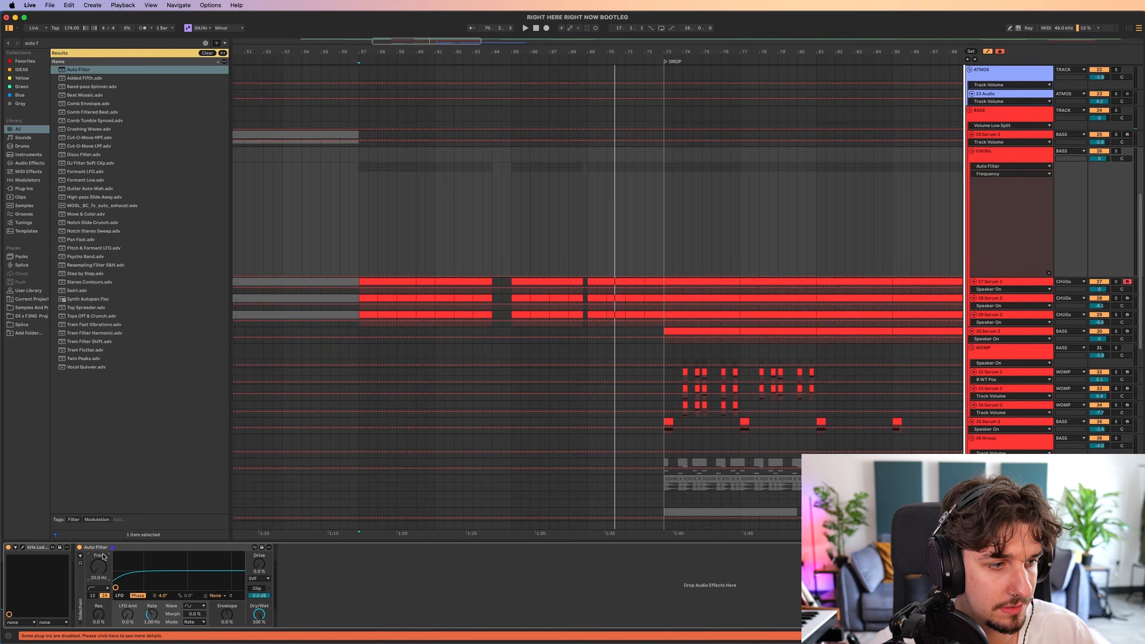
key("super+z")
Separate the duplicated DNB_BREAK_24 tracks into pre-drop and drop clips, and move the pre-drop track into the BUILD UP group.
scroll(645, 243, "down", 6)
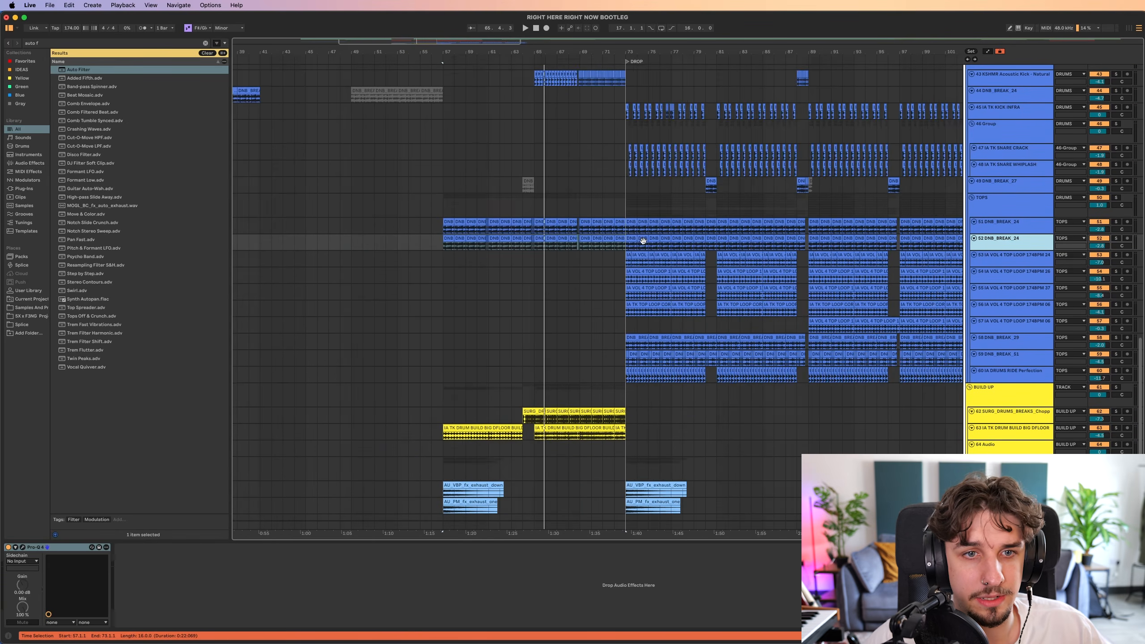
left_click_drag(874, 230, 636, 232)
key("Delete")
left_click_drag(515, 246, 634, 246)
key("Delete")
left_click_drag(1014, 227, 1005, 412)
scroll(708, 422, "up", 6)
Play the build-up from bar 56 and raise the volume of DNB_BREAK_24 in the BUILD UP group.
key("space")
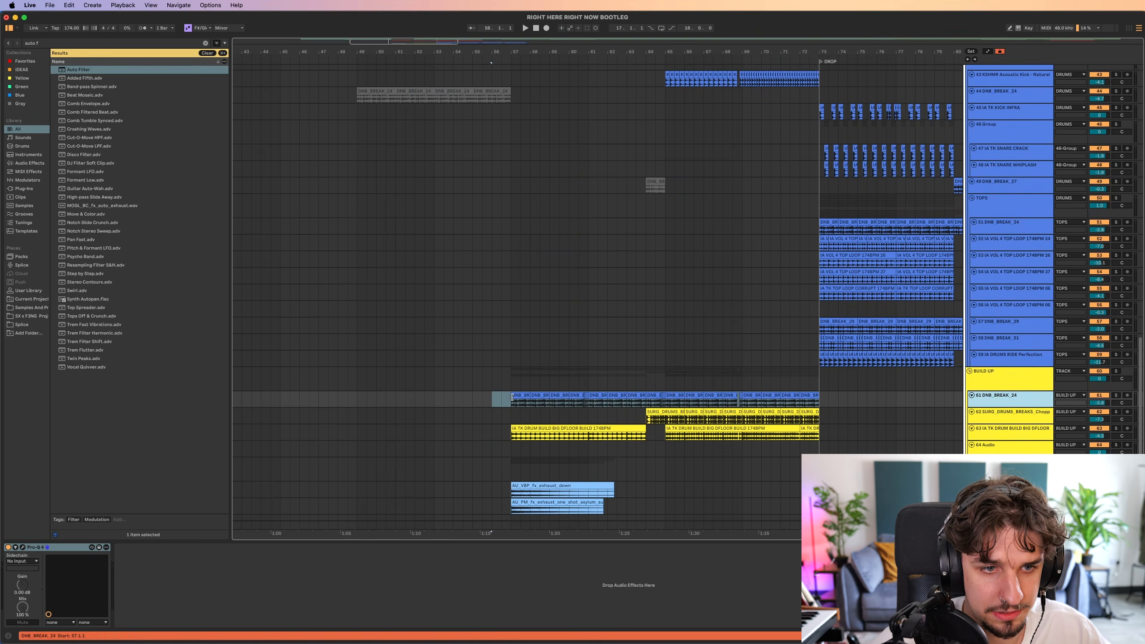
left_click_drag(1099, 403, 1099, 397)
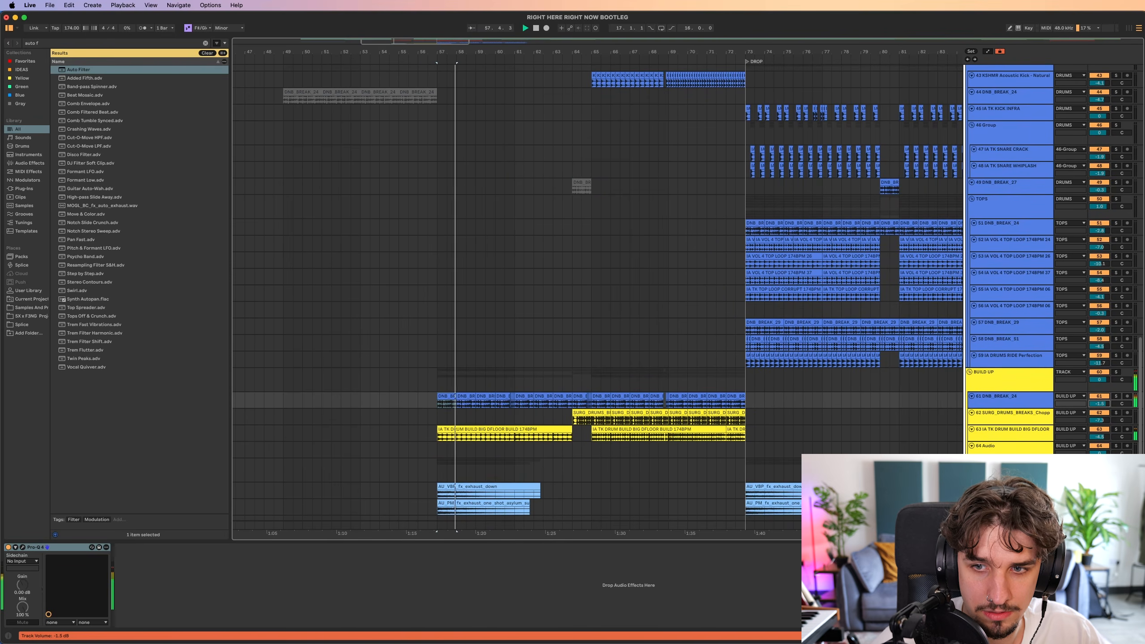
scroll(739, 397, "up", 6)
scroll(694, 346, "down", 2)
scroll(692, 346, "left", 6)
scroll(595, 355, "down", 5)
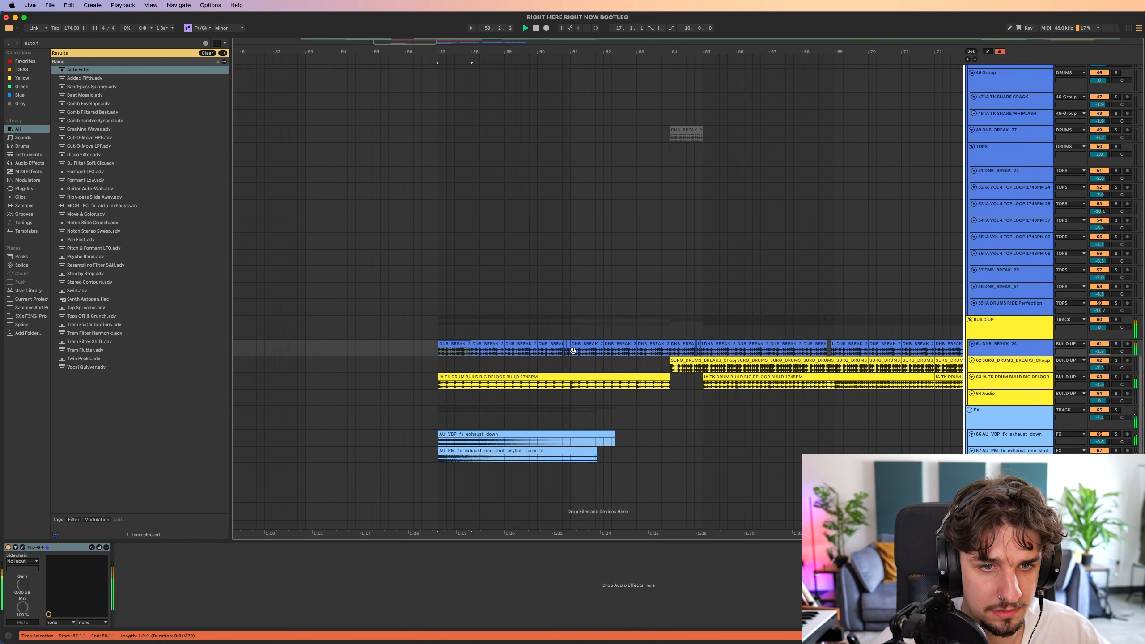
scroll(586, 357, "down", 1)
scroll(595, 360, "right", 3)
Insert a new audio track below the exhaust FX tracks.
key("super+t")
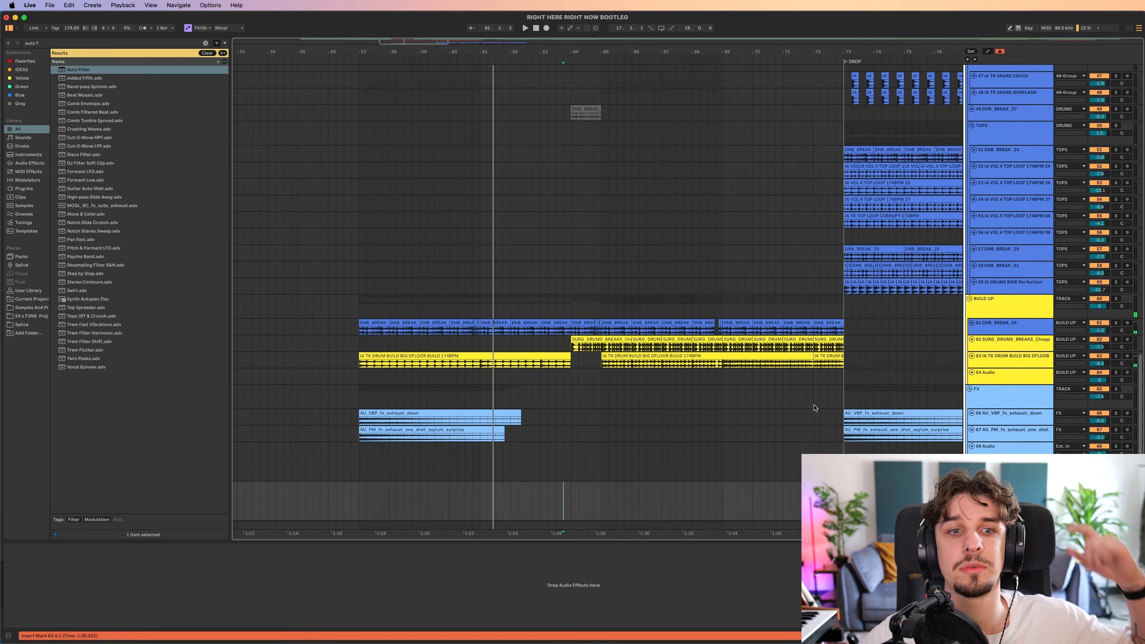
scroll(654, 394, "right", 2)
scroll(654, 394, "down", 1)
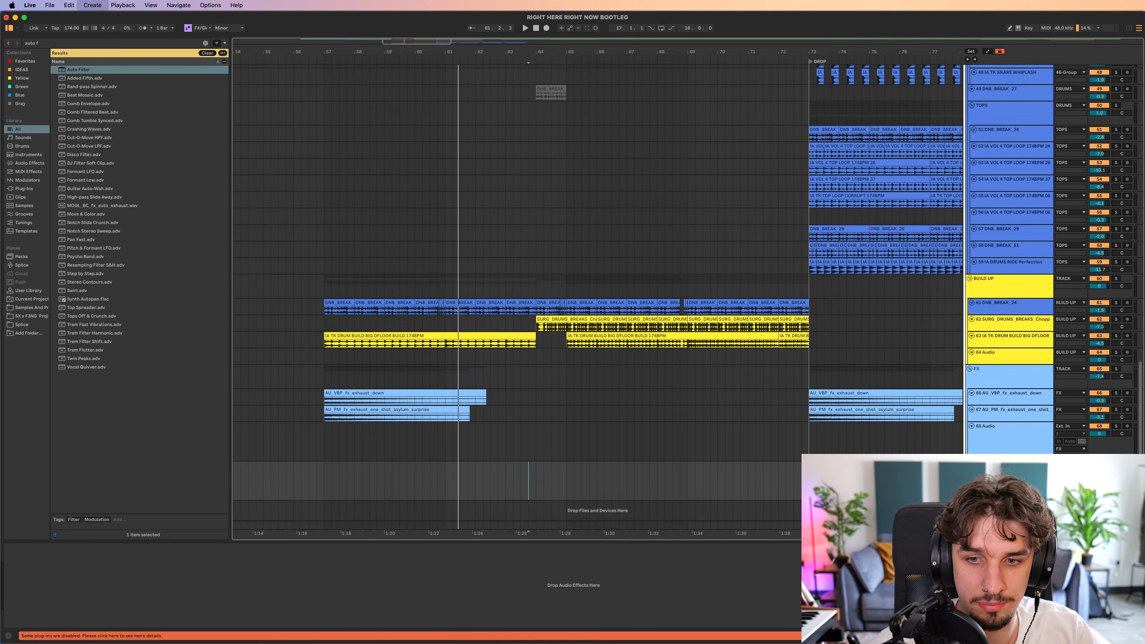
Solo the group of layered IA FUTURE DNB HAT tracks at bar 41 and play its pattern.
scroll(534, 422, "down", 1)
scroll(535, 421, "down", 1)
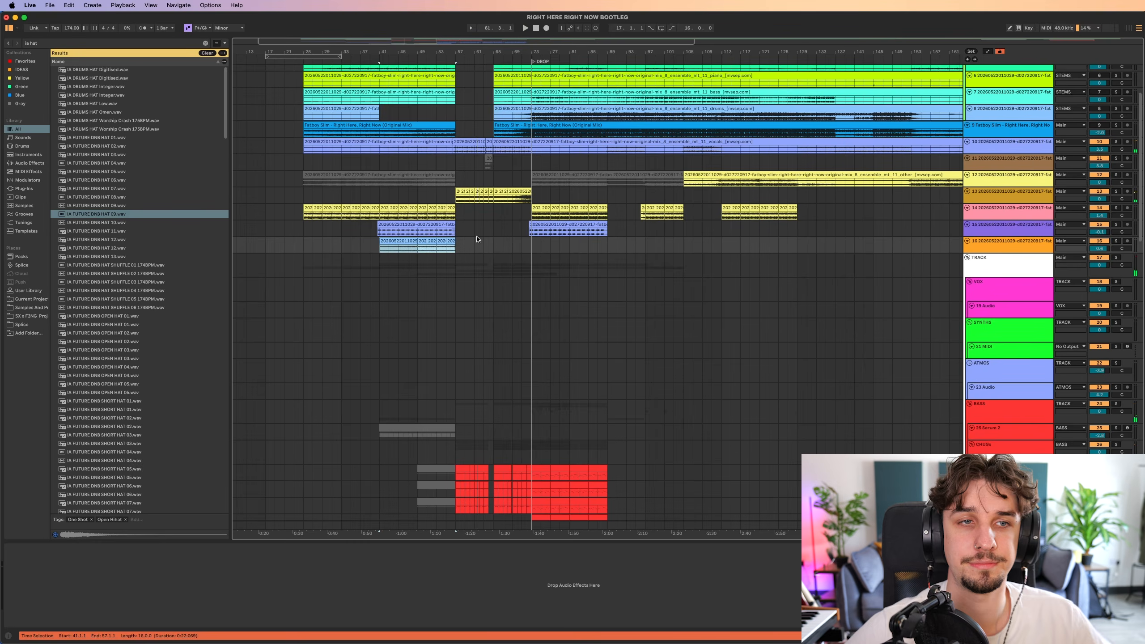
scroll(478, 239, "left", 2)
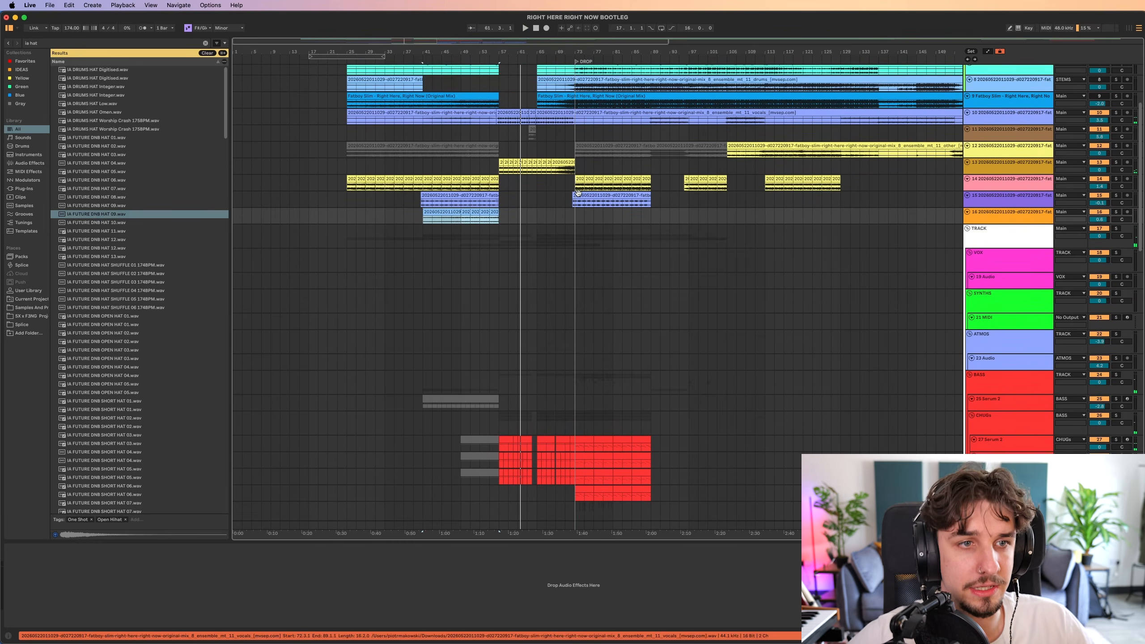
scroll(501, 271, "down", 10)
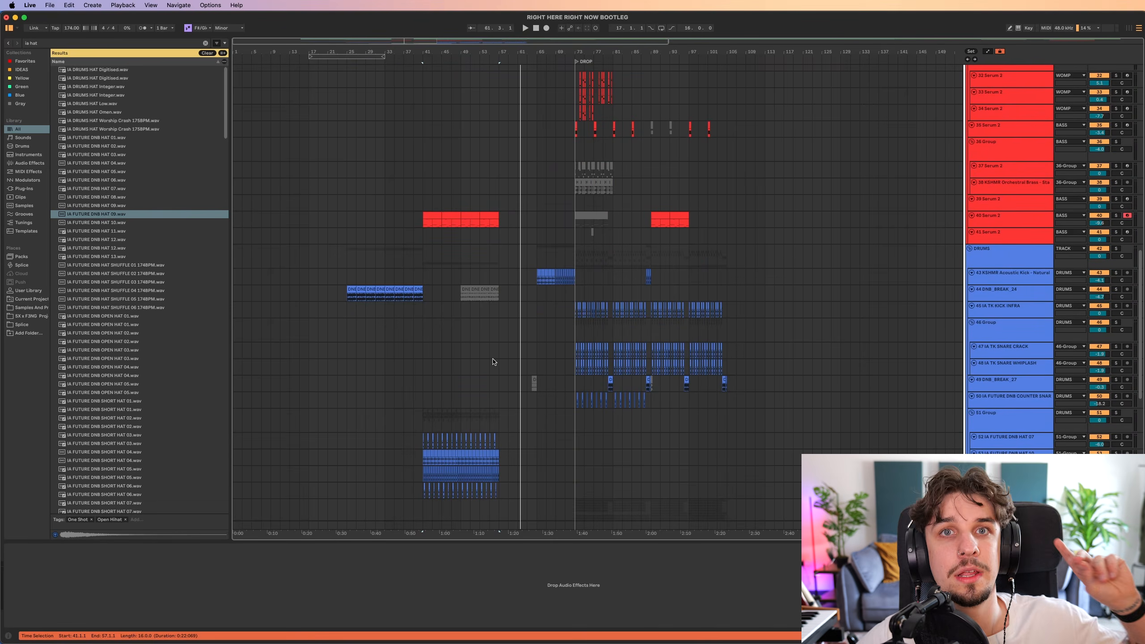
scroll(447, 325, "down", 2)
scroll(418, 339, "up", 1)
left_click(420, 335)
scroll(421, 334, "up", 5)
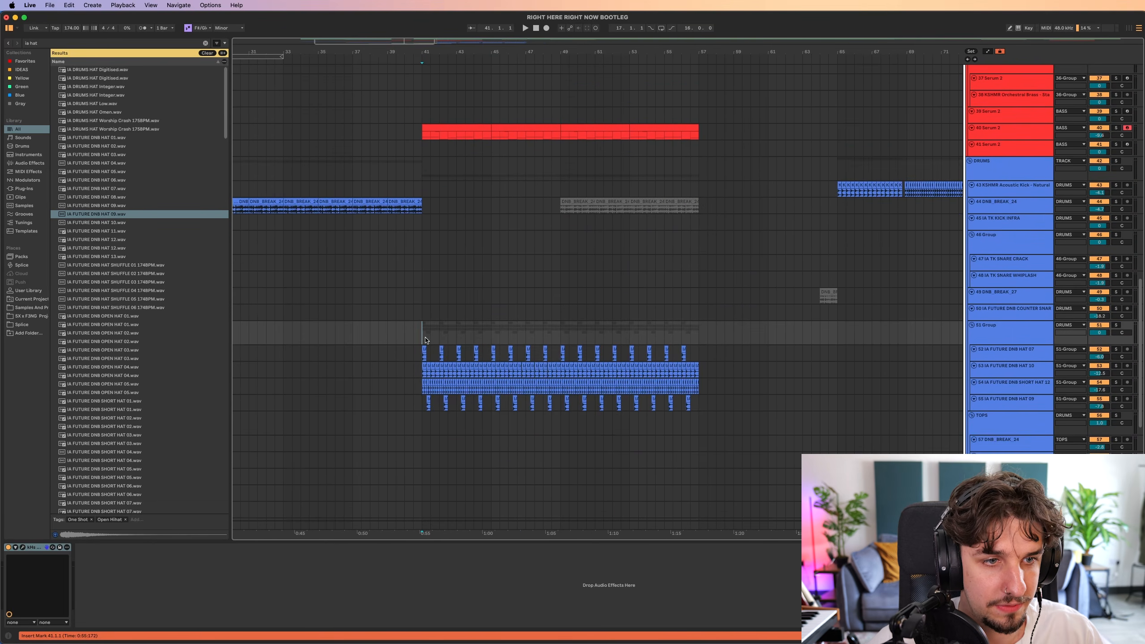
key("s")
scroll(465, 307, "down", 2)
scroll(442, 286, "up", 3)
key("space")
scroll(410, 291, "up", 6)
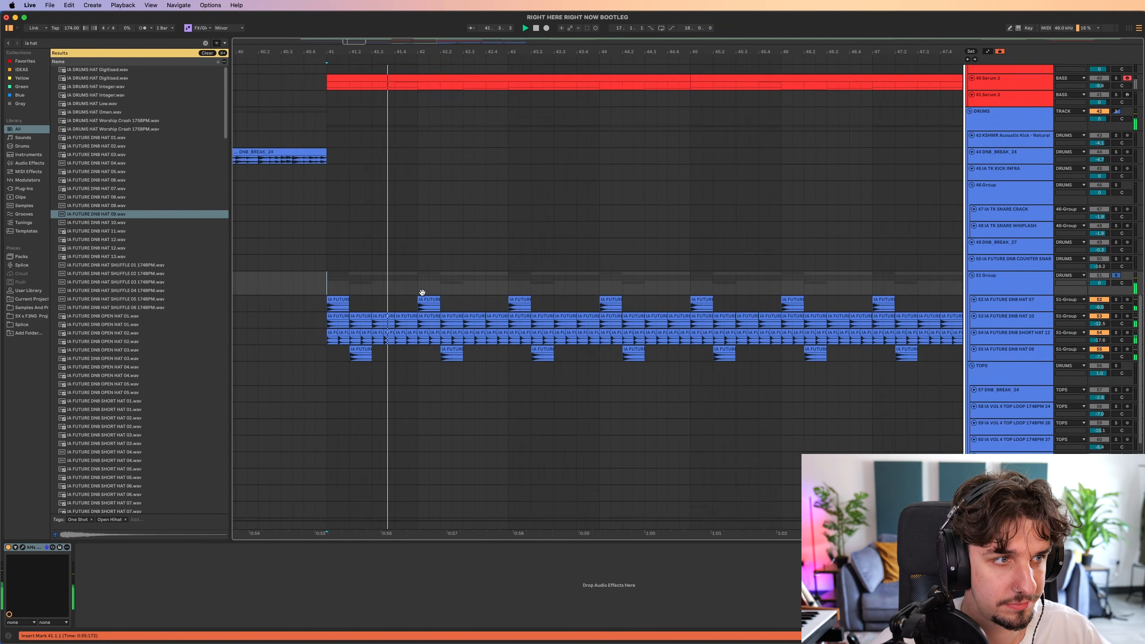
scroll(451, 293, "down", 1)
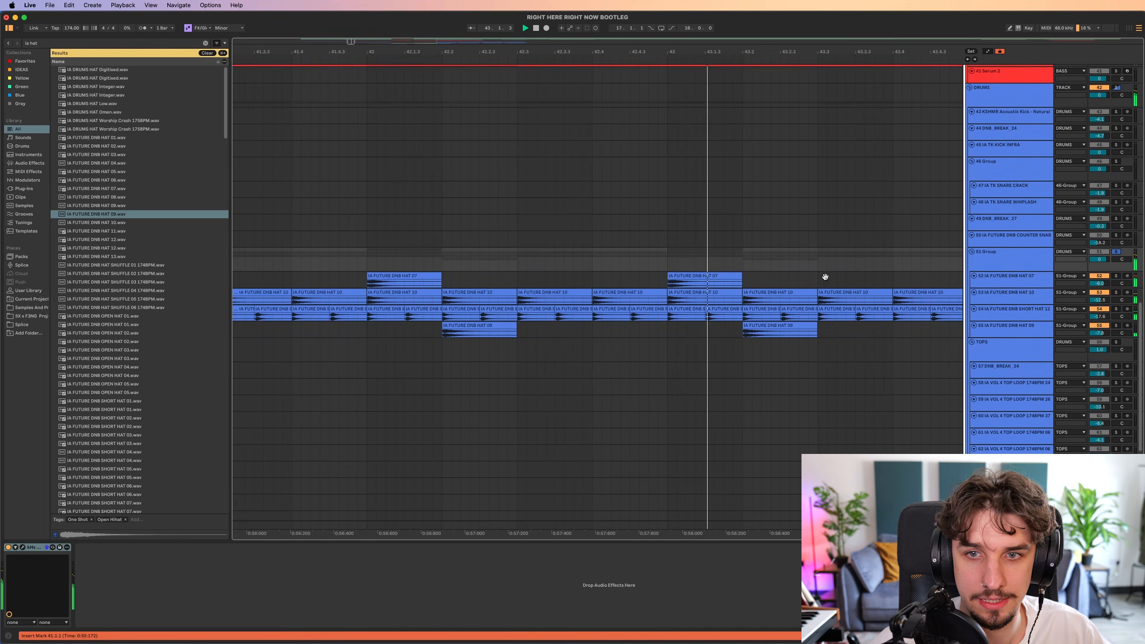
Solo the drums stem on track 16, enlarge its track, and play it from bar 41.
scroll(619, 266, "down", 5)
scroll(541, 194, "up", 12)
key("space")
scroll(566, 299, "up", 2)
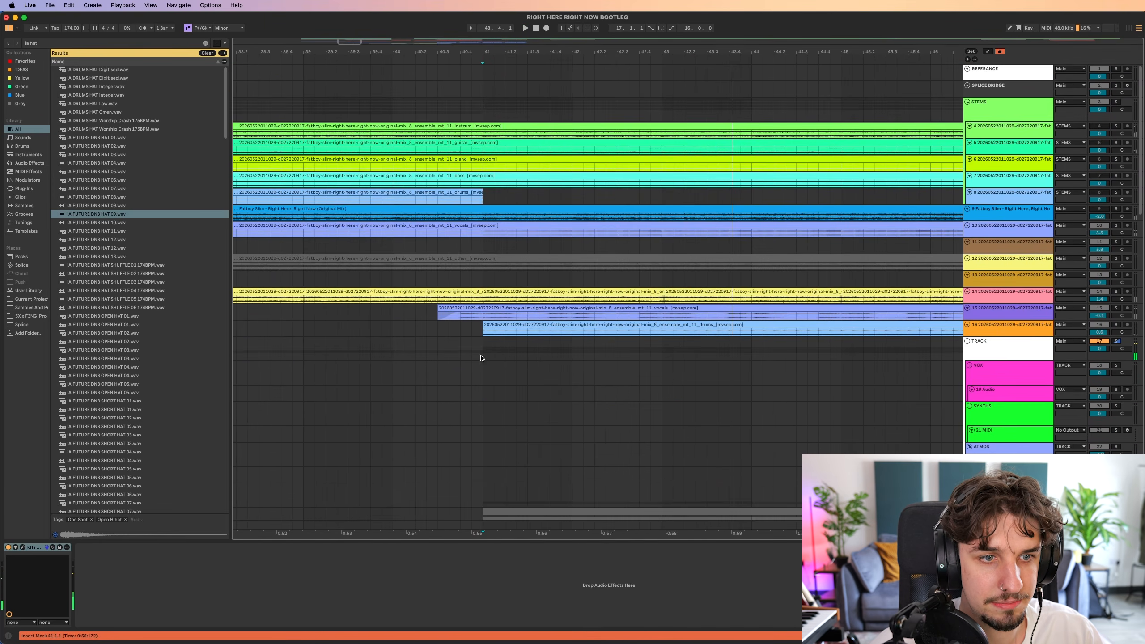
left_click(485, 332)
key("u")
key("s")
key("space")
scroll(640, 325, "right", 7)
scroll(690, 312, "down", 2)
scroll(712, 308, "down", 5)
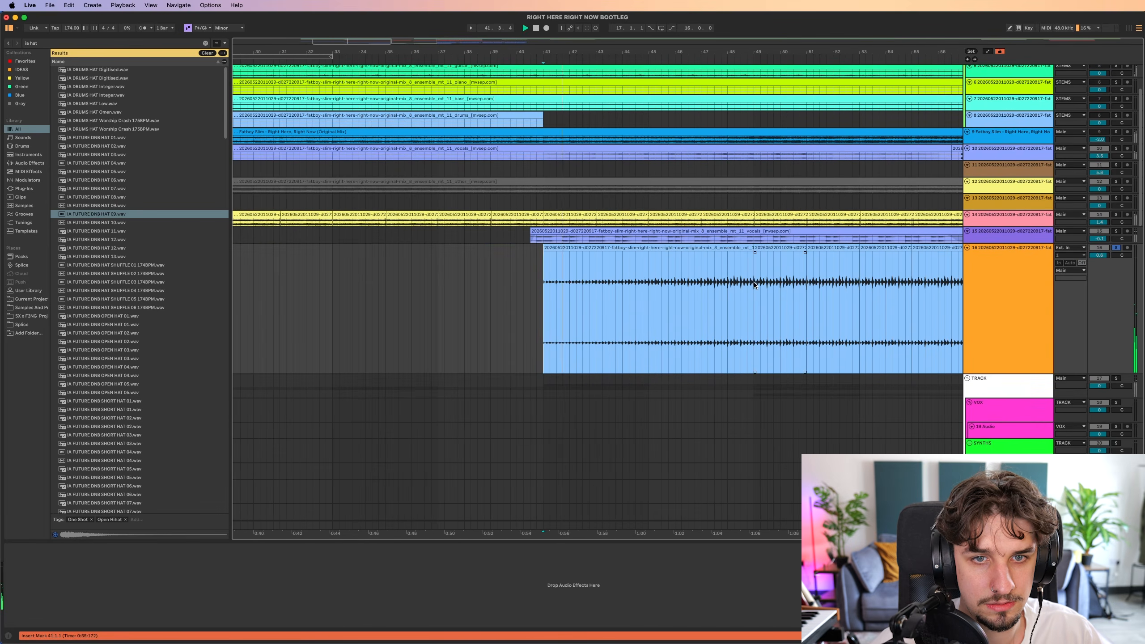
Play the soloed drums stem from bar 49, and release its solo.
left_click(775, 293)
key("space")
key("space")
scroll(722, 296, "right", 5)
scroll(637, 298, "up", 5)
scroll(595, 266, "down", 2)
scroll(593, 268, "down", 5)
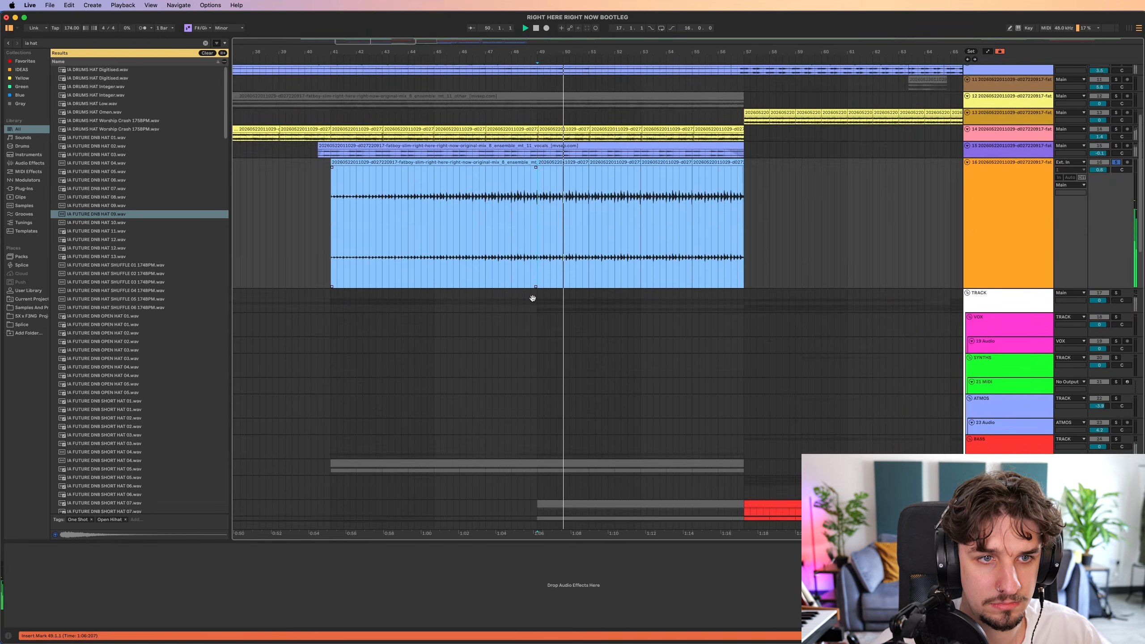
key("s")
Check the bass tracks by playing the start of the section from bar 41.
scroll(534, 298, "down", 15)
scroll(540, 293, "left", 4)
left_click(550, 290)
key("space")
key("space")
key("space")
scroll(565, 234, "up", 10)
scroll(541, 456, "up", 6)
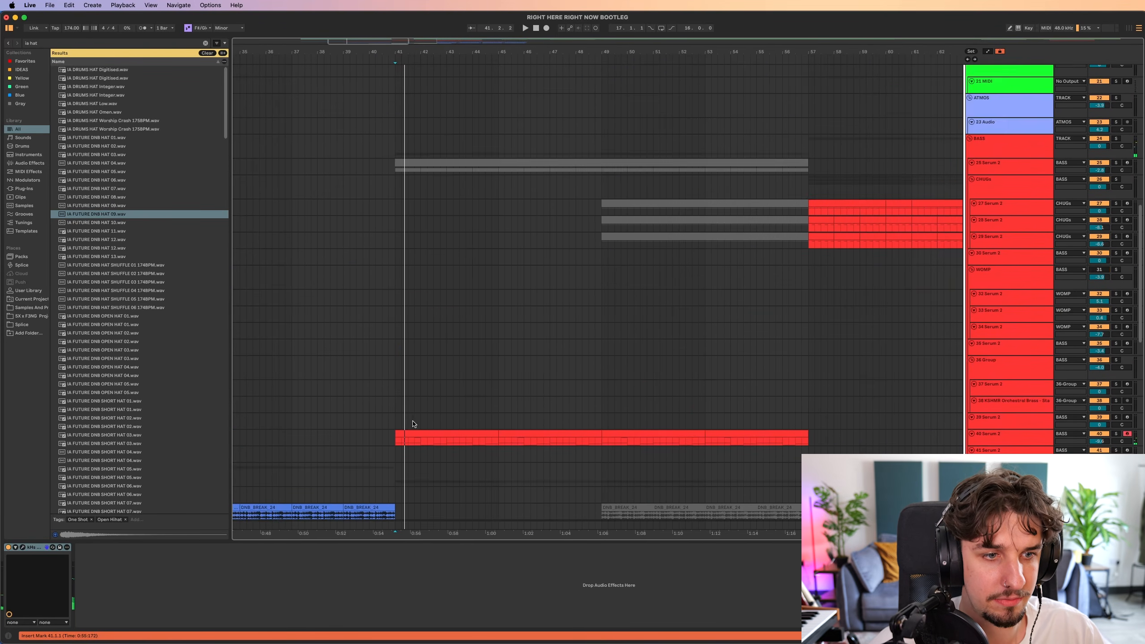
Show the Auto Filter frequency automation on the Serum 2 bass of track 40 across bars 41 to 57.
scroll(415, 407, "down", 5)
left_click(419, 333)
key("a")
key("u")
scroll(541, 293, "down", 5)
scroll(540, 293, "right", 3)
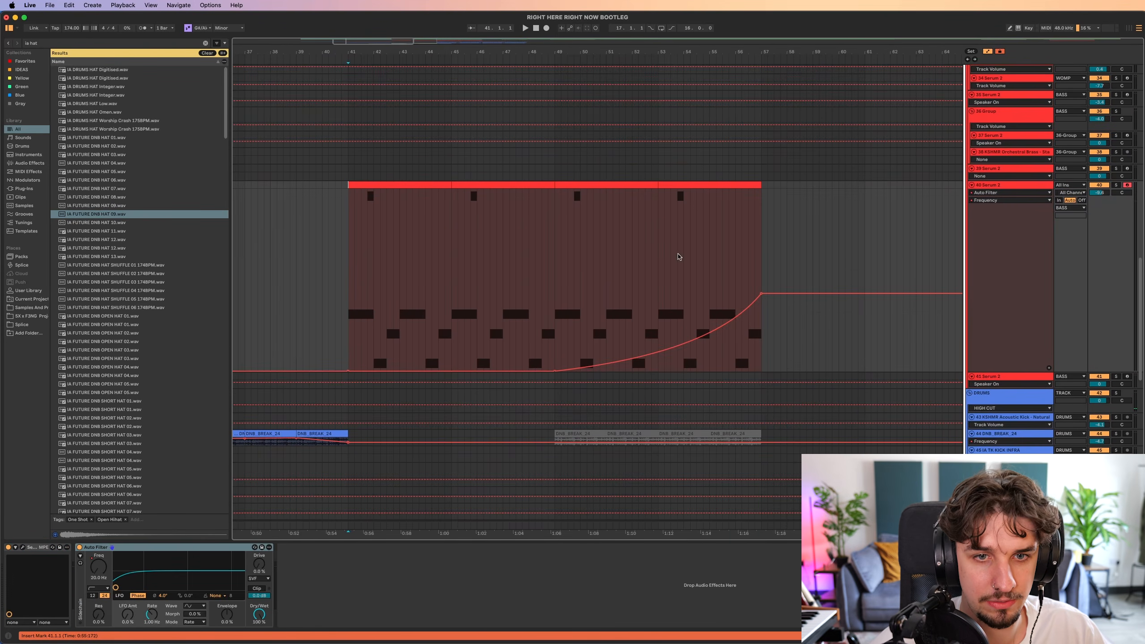
Hide the automation, collapse track 40, and play all the layers together from bar 41.
key("a")
key("u")
key("s")
scroll(667, 361, "down", 4)
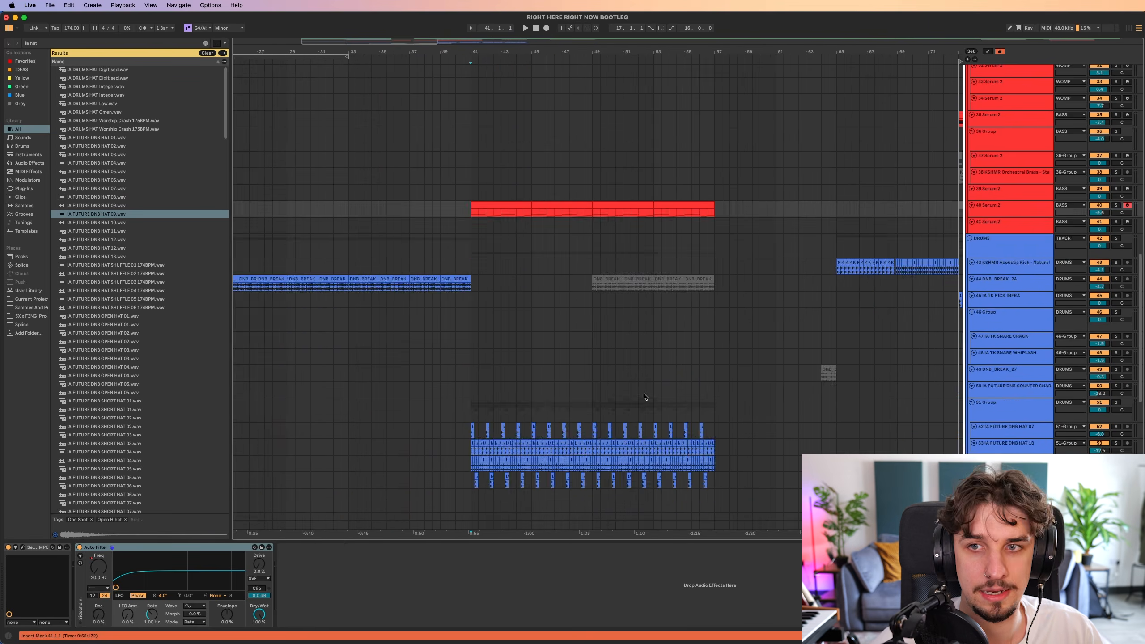
scroll(646, 396, "down", 10)
scroll(621, 108, "right", 3)
key("space")
scroll(521, 192, "up", 12)
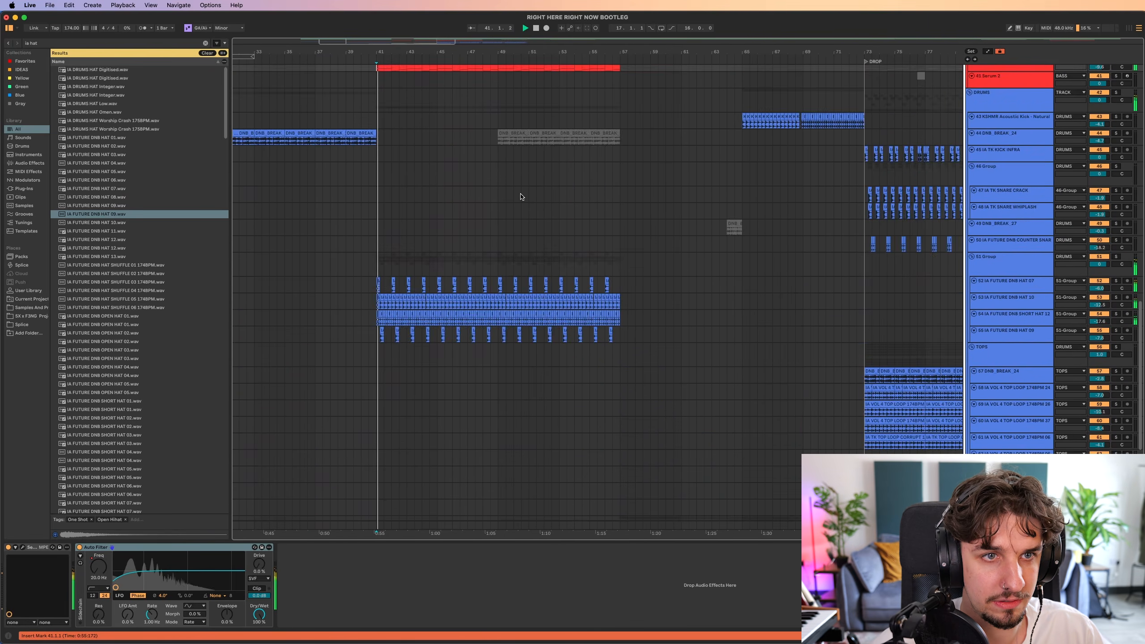
Play the arrangement from bar 49 with the stems, bass and drums together.
left_click(513, 267)
left_click_drag(540, 266, 562, 339)
scroll(553, 271, "down", 2)
key("space")
key("space")
scroll(542, 309, "up", 5)
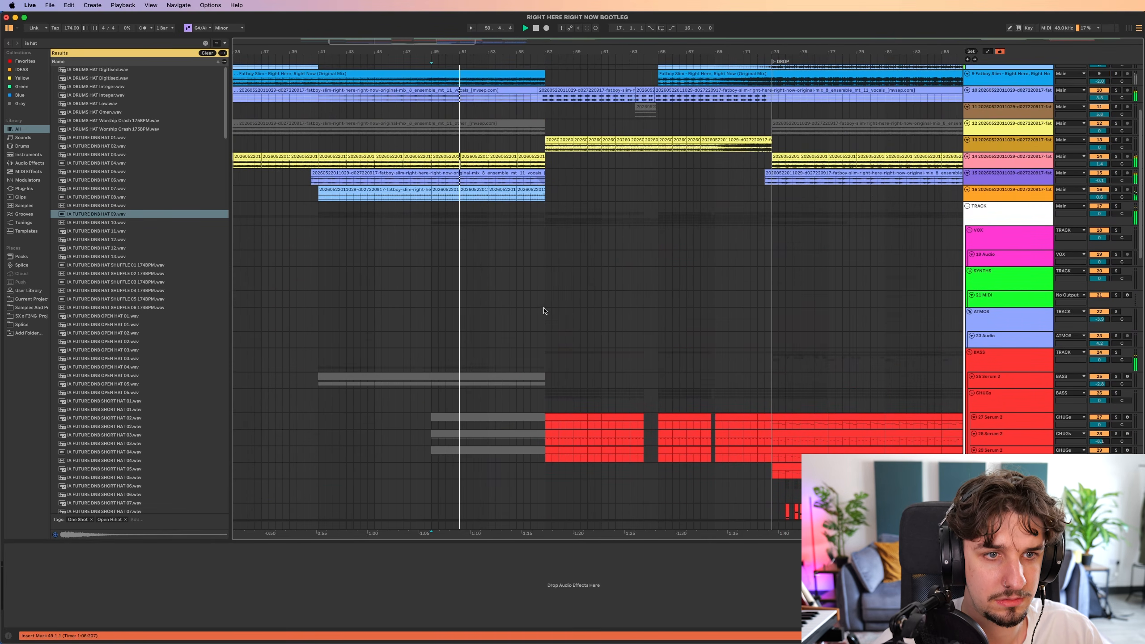
Play the transition into the build-up from bar 55.
left_click(516, 276)
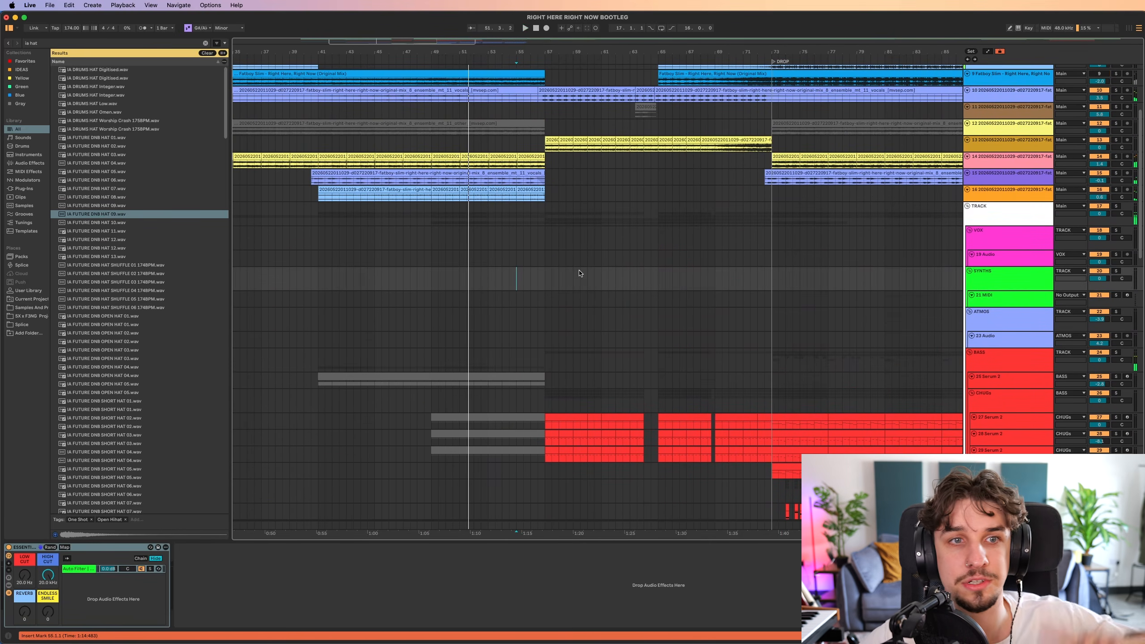
key("space")
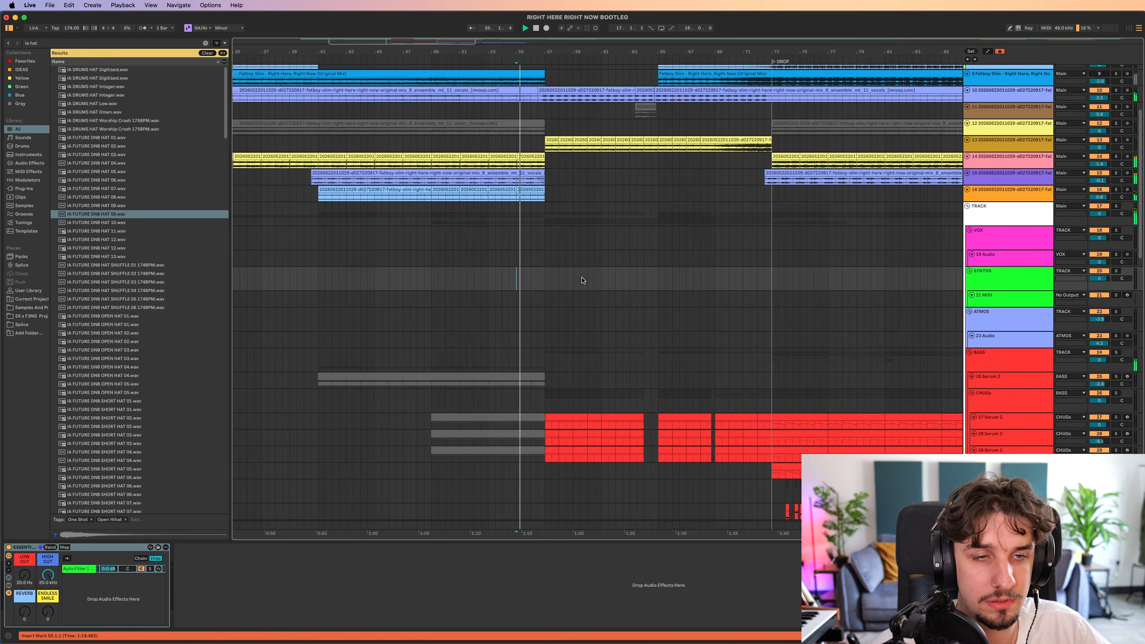
left_click_drag(545, 258, 578, 343)
scroll(542, 225, "up", 3)
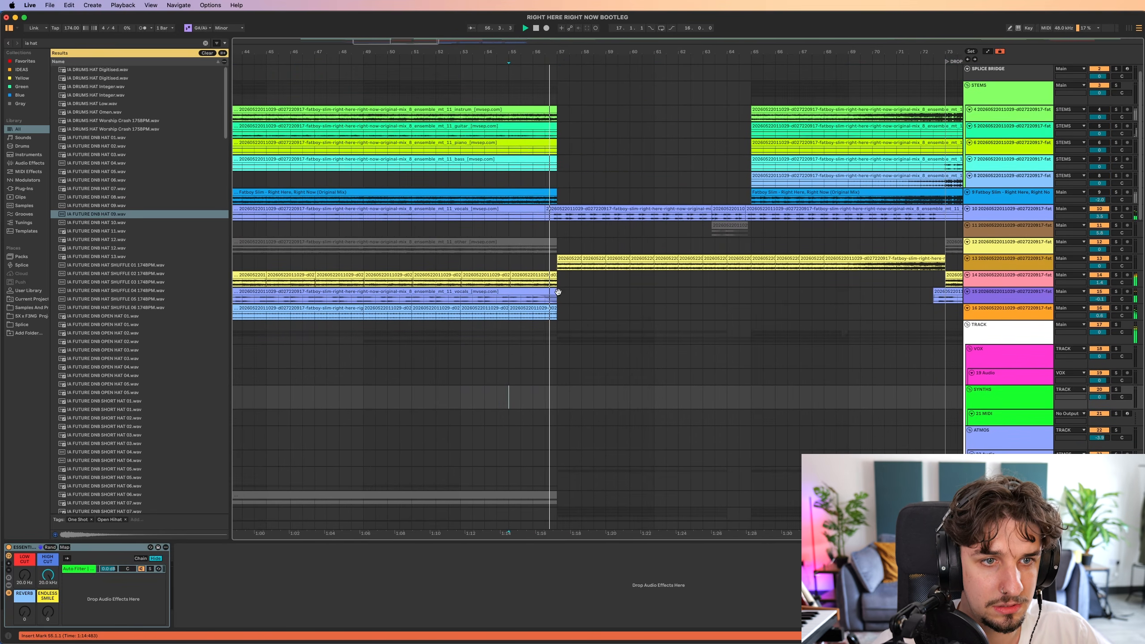
scroll(535, 290, "up", 5)
key("space")
Split the vocals clip on track 15 at bar 55.3, extend its final section past bar 57, and play the result.
left_click(524, 316)
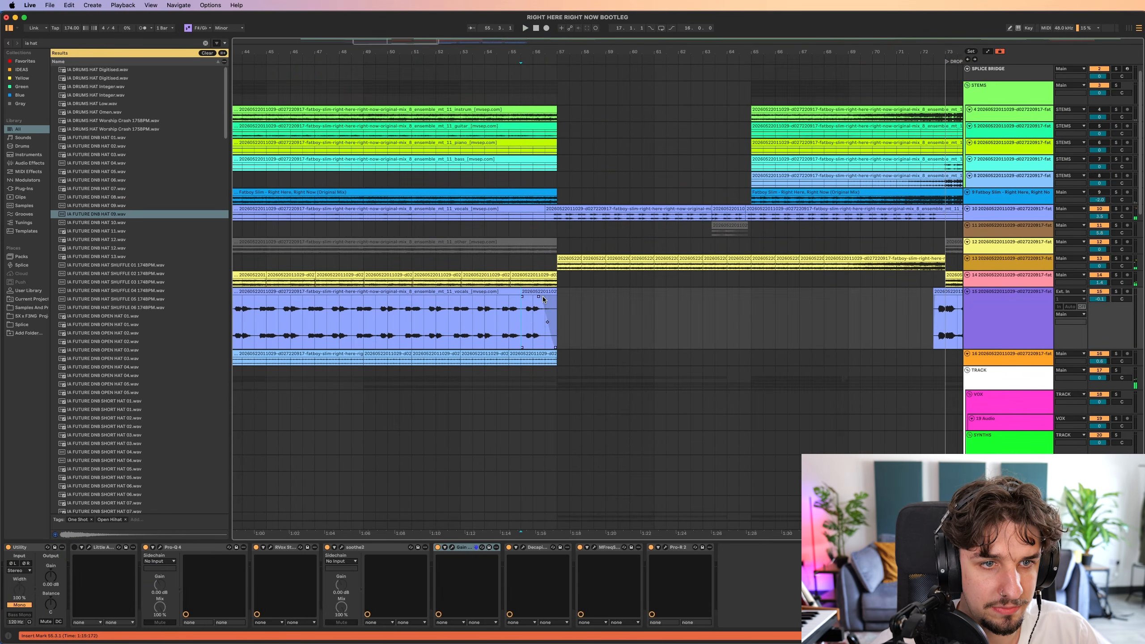
key("super+e")
left_click_drag(556, 298, 546, 299)
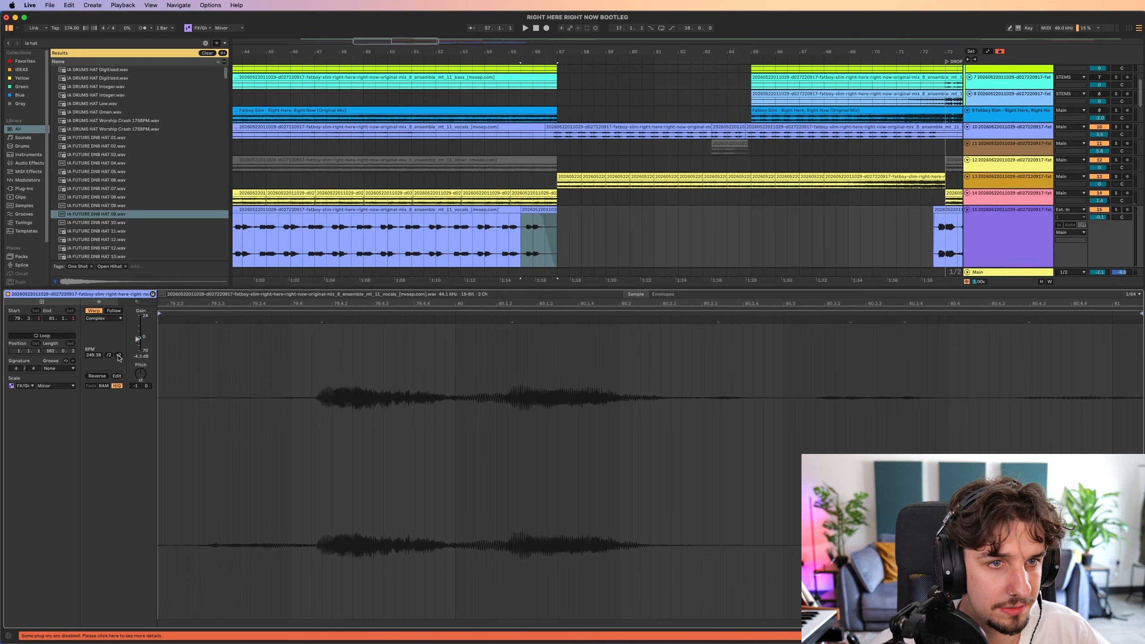
left_click_drag(557, 225, 594, 226, "shift")
left_click_drag(524, 210, 569, 212)
key("space")
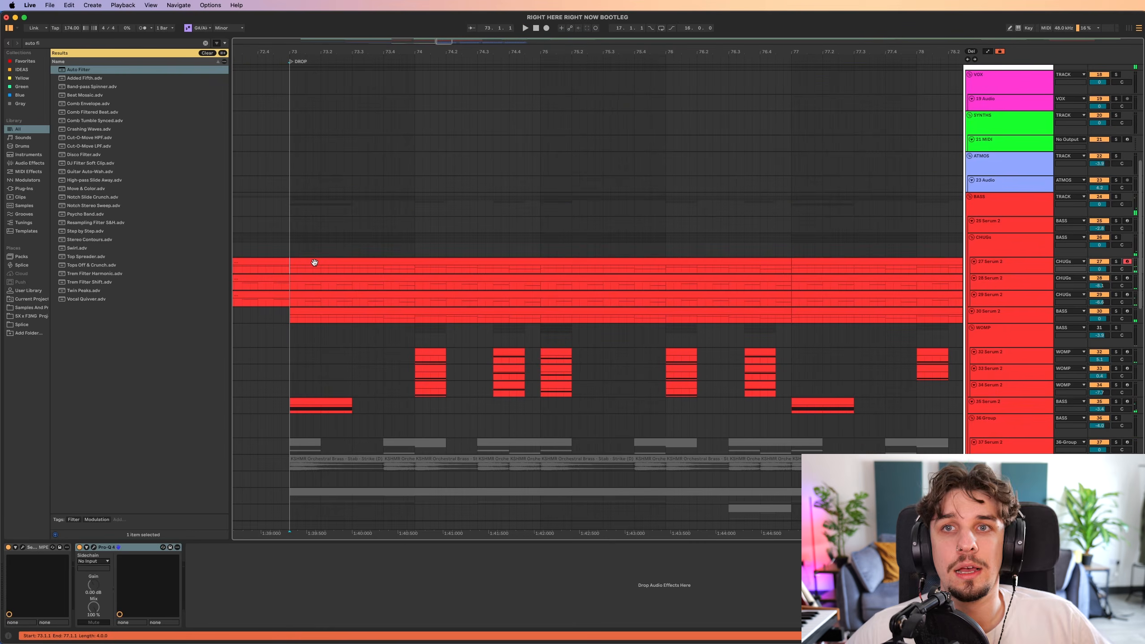
Expose the OPEN macro of Serum 2 on track 27 for automation and play from the drop at bar 73.
left_click(346, 278)
key("a")
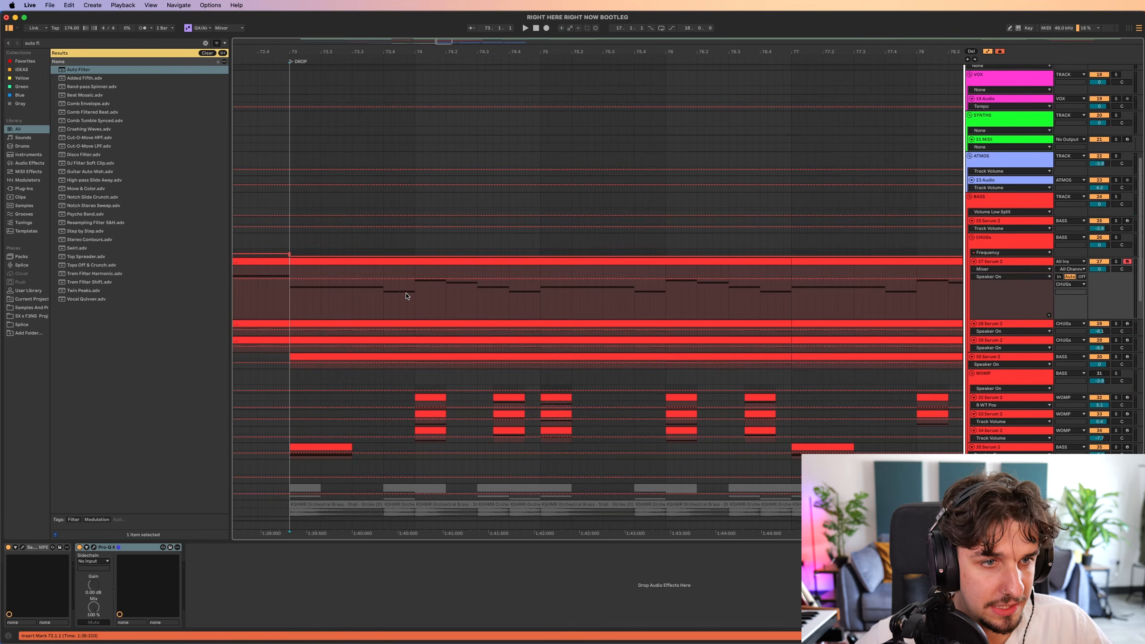
left_click(16, 548)
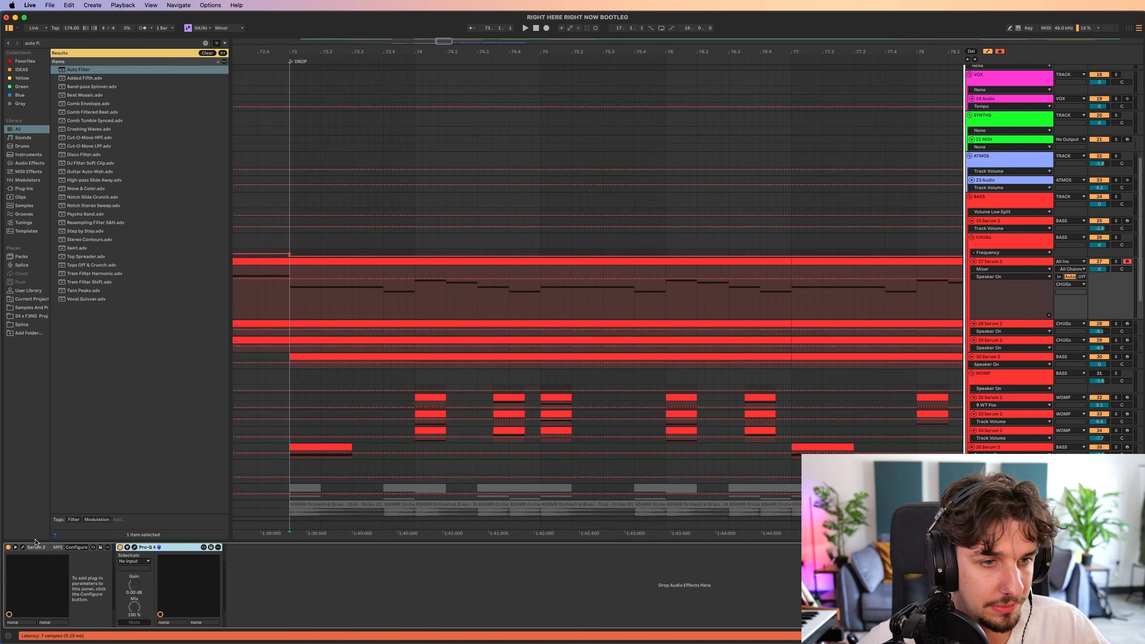
left_click(22, 547)
key("space")
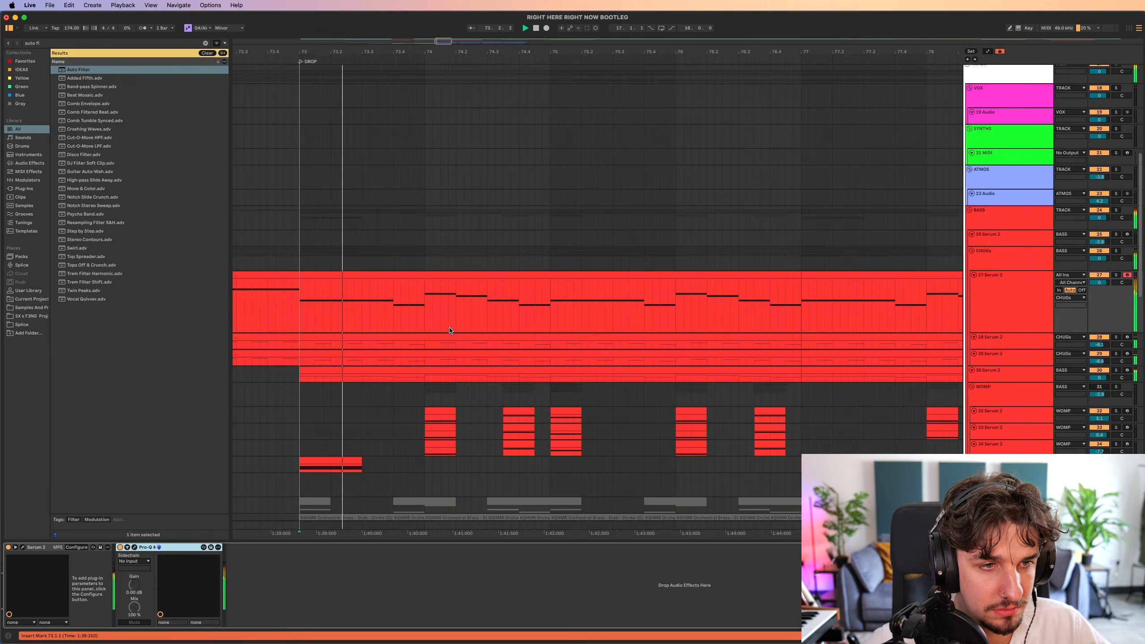
Draw a rising OPEN automation ramp on track 27 from about bar 74.3 to bar 75, dropping to 0 there.
key("a")
left_click(489, 332)
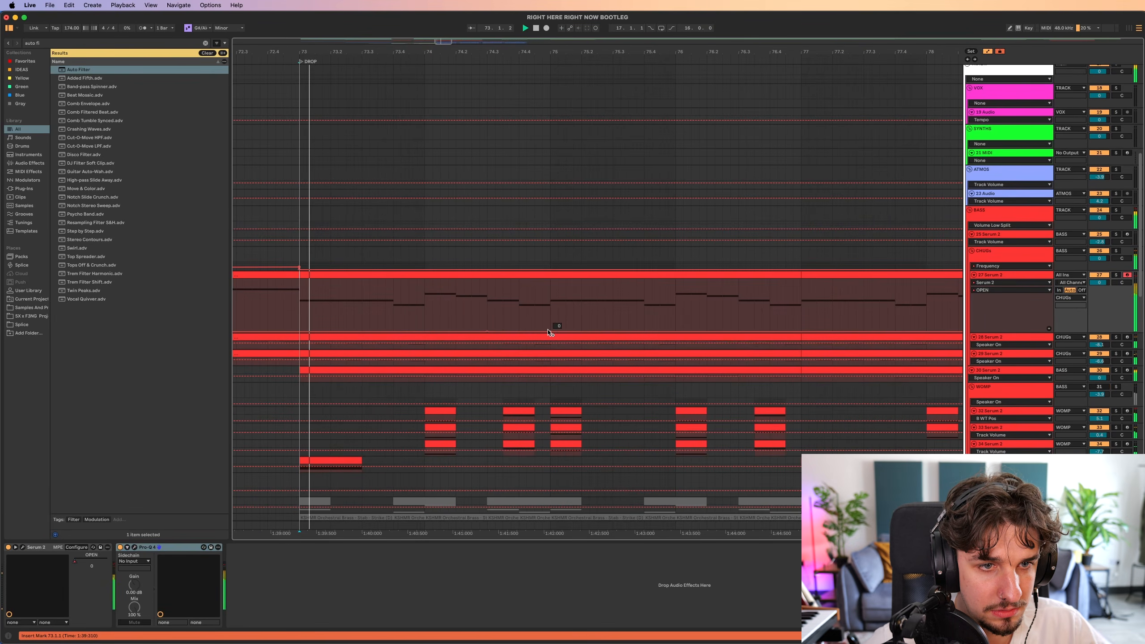
mouse_move(550, 332)
left_mouse_down()
mouse_move(550, 298)
mouse_move(554, 324)
left_mouse_up()
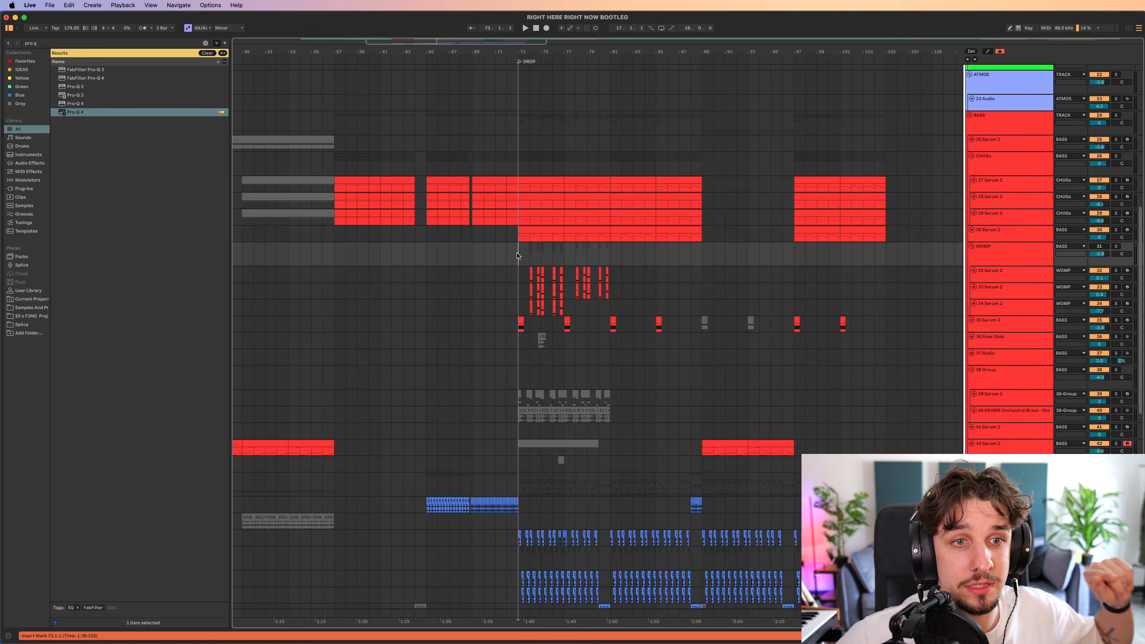
scroll(595, 295, "left", 2)
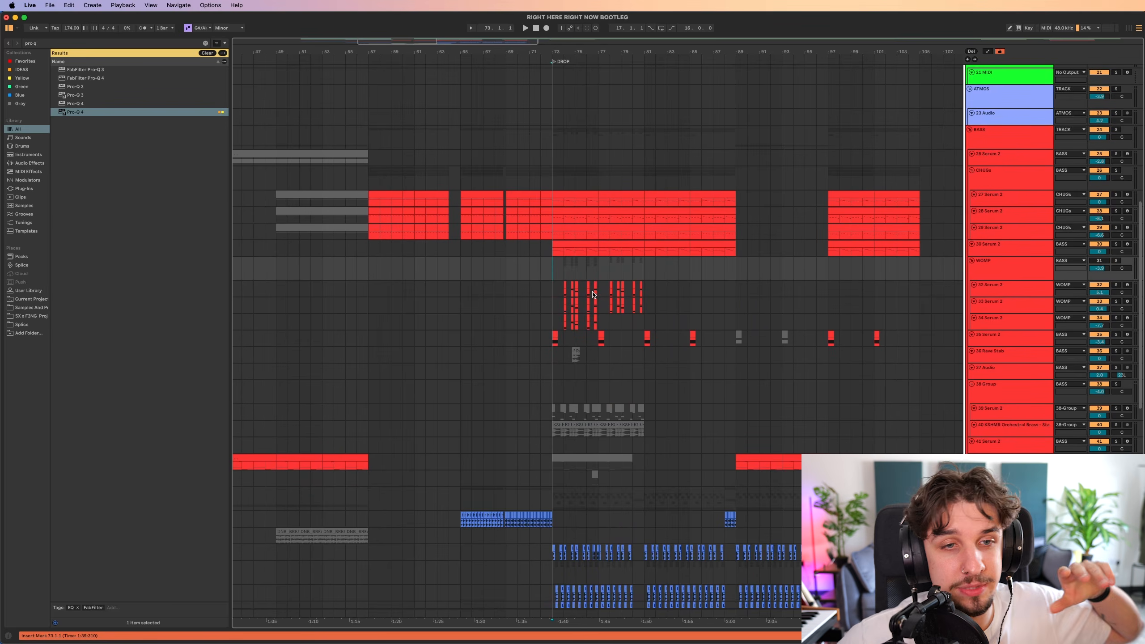
scroll(584, 283, "right", 1)
left_click_drag(628, 283, 631, 245)
left_click_drag(633, 351, 608, 331)
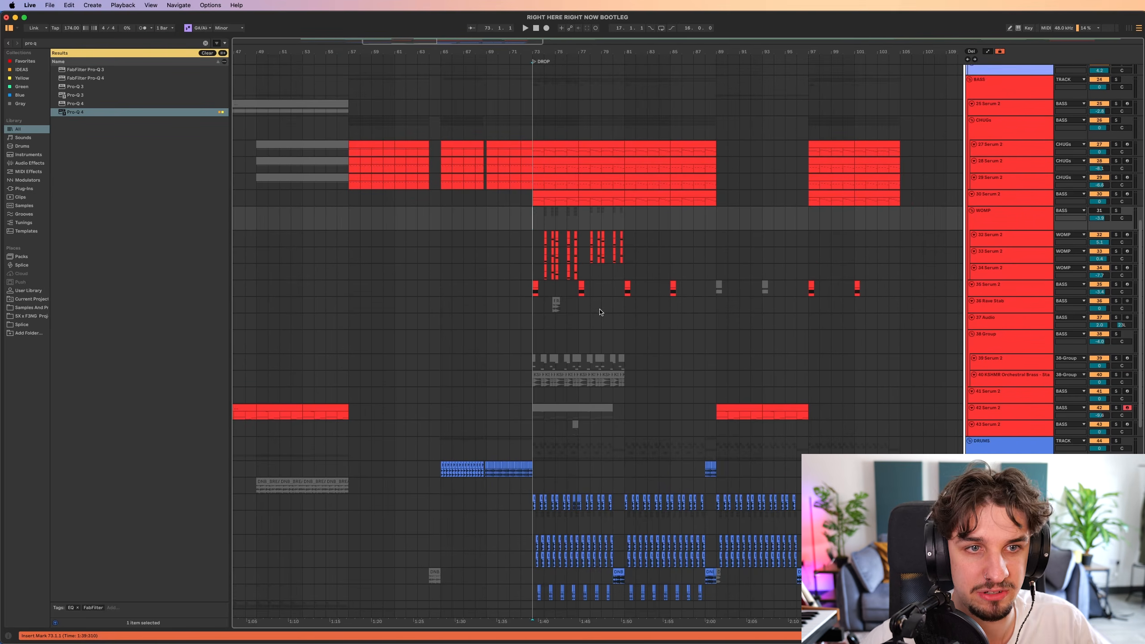
scroll(618, 302, "down", 10)
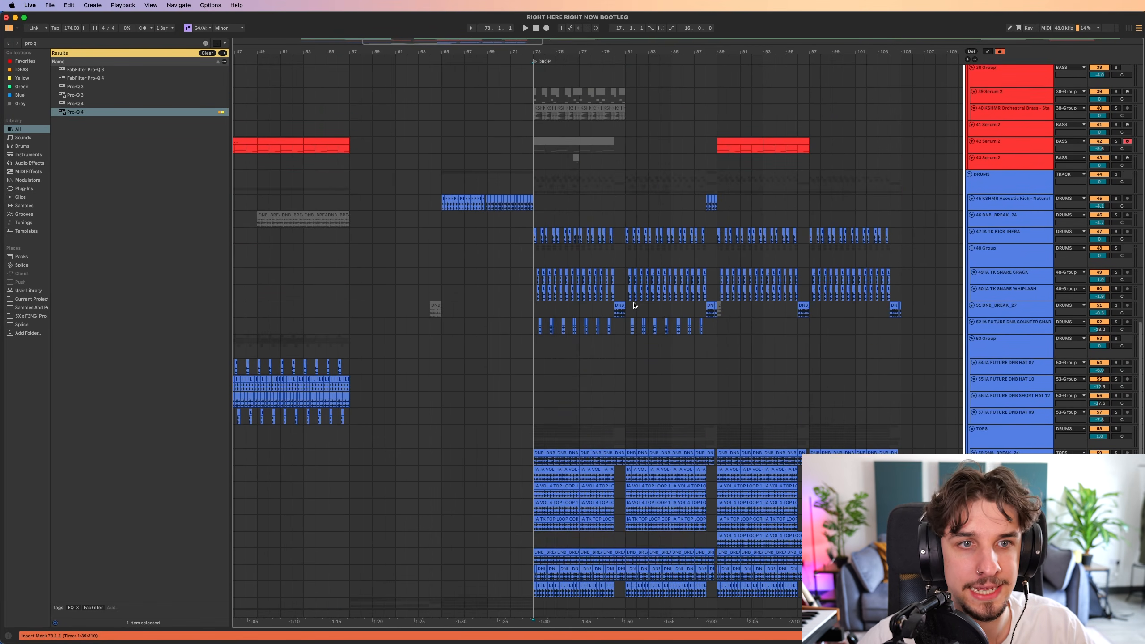
scroll(637, 306, "up", 10)
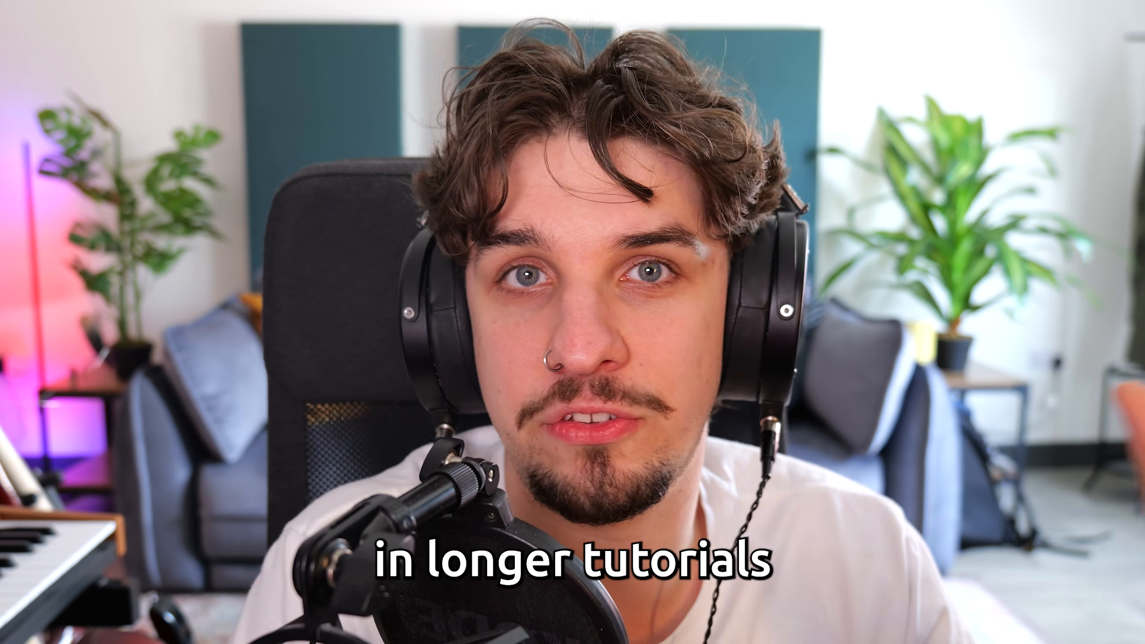